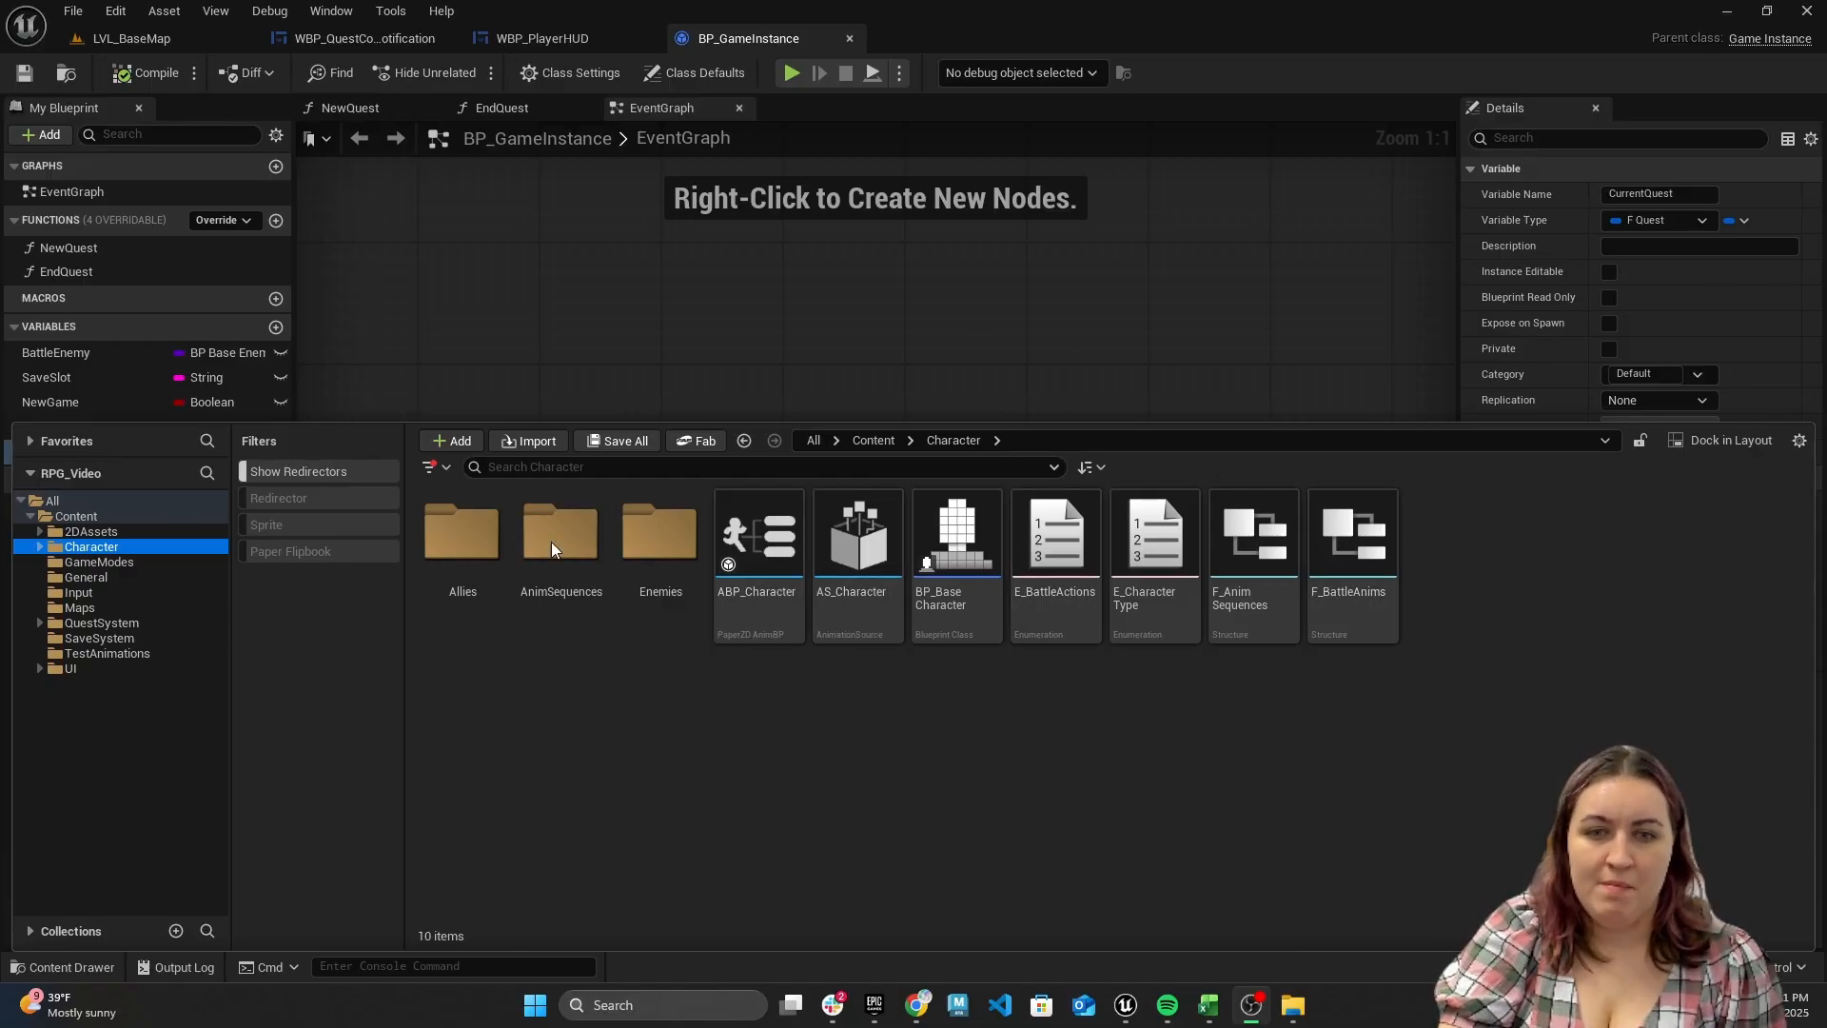
Create a Blueprint class in the Character folder with PaperZDCharacter as parent, and name it BPBaseCharacter
right_click(843, 710)
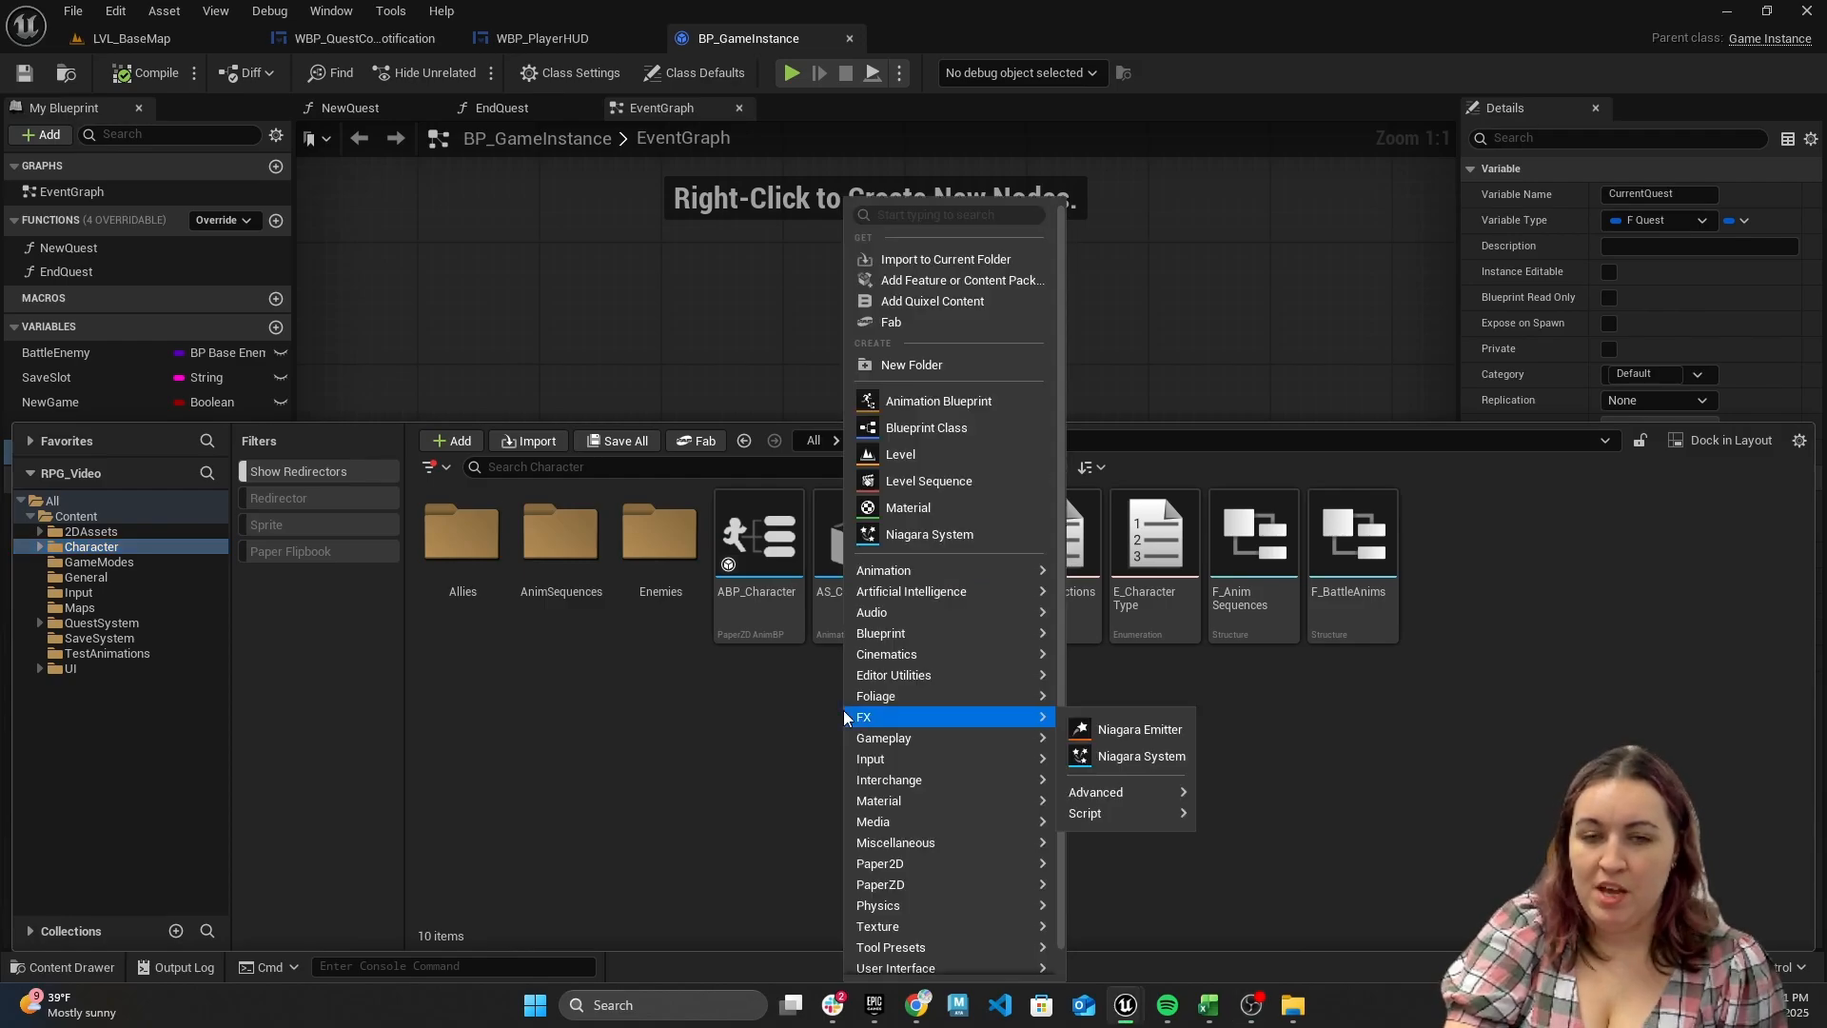
click(939, 428)
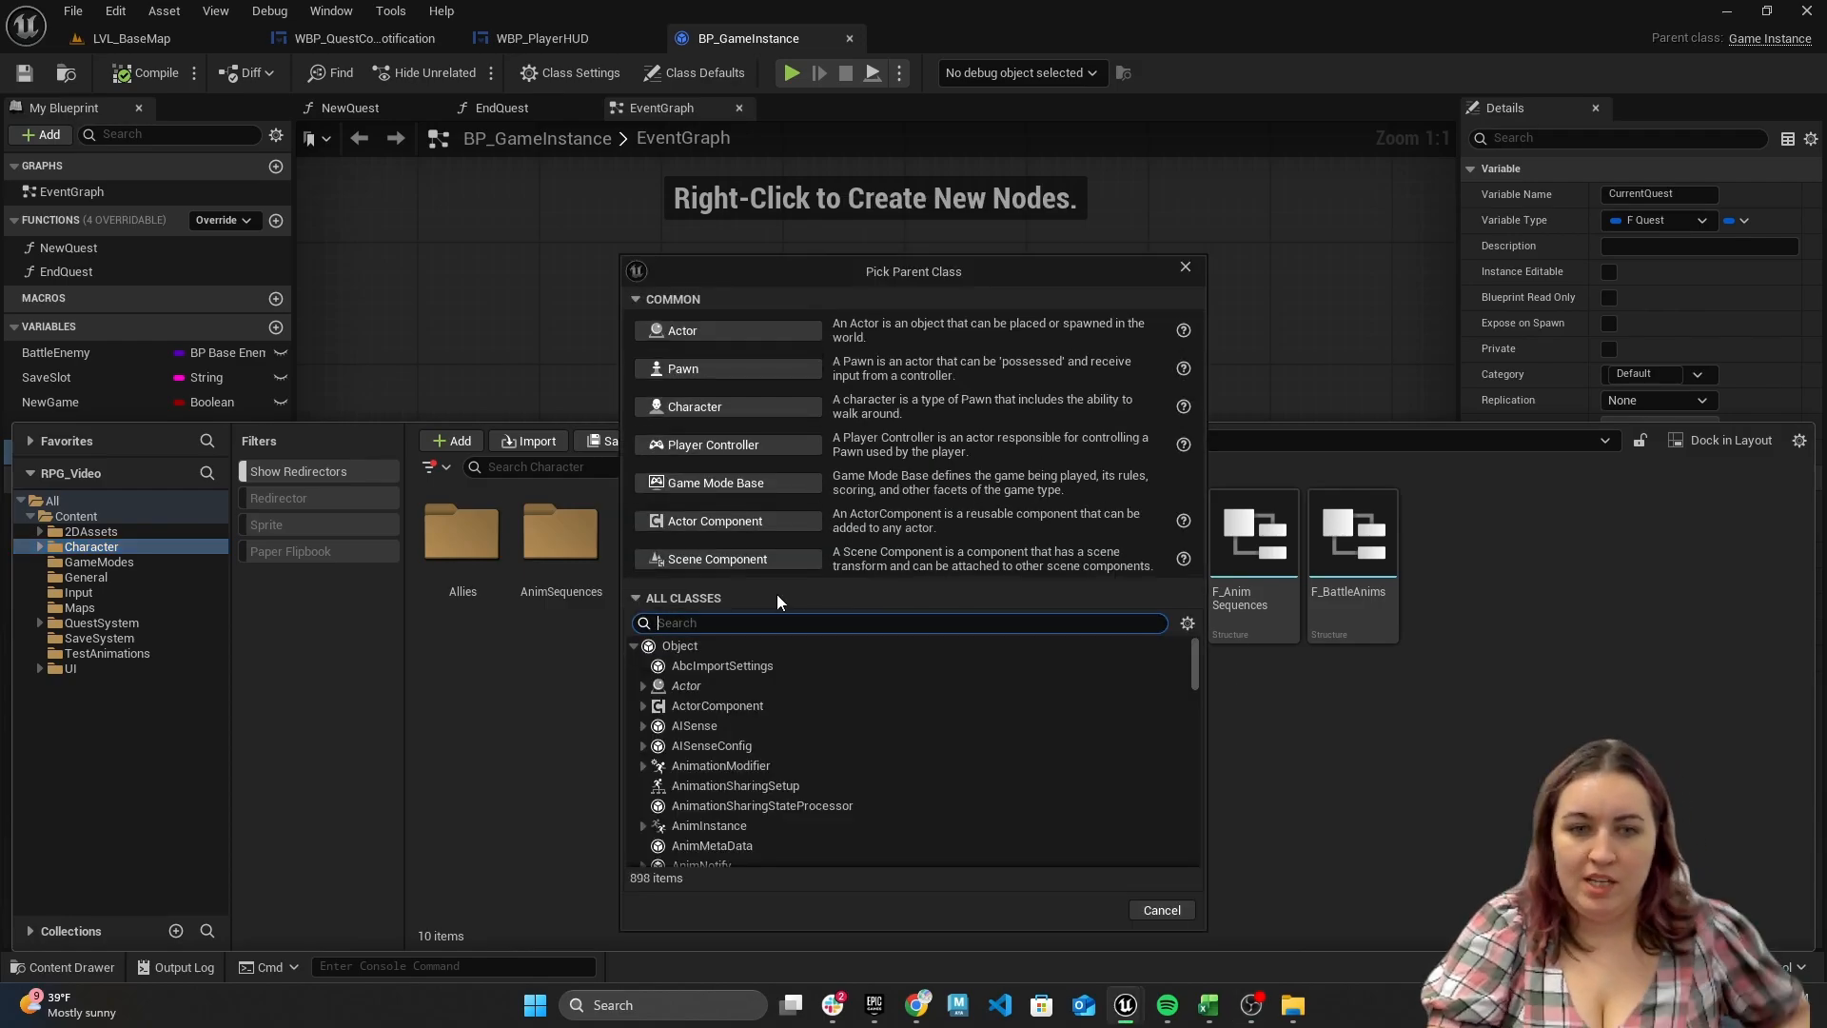
text(paperzd)
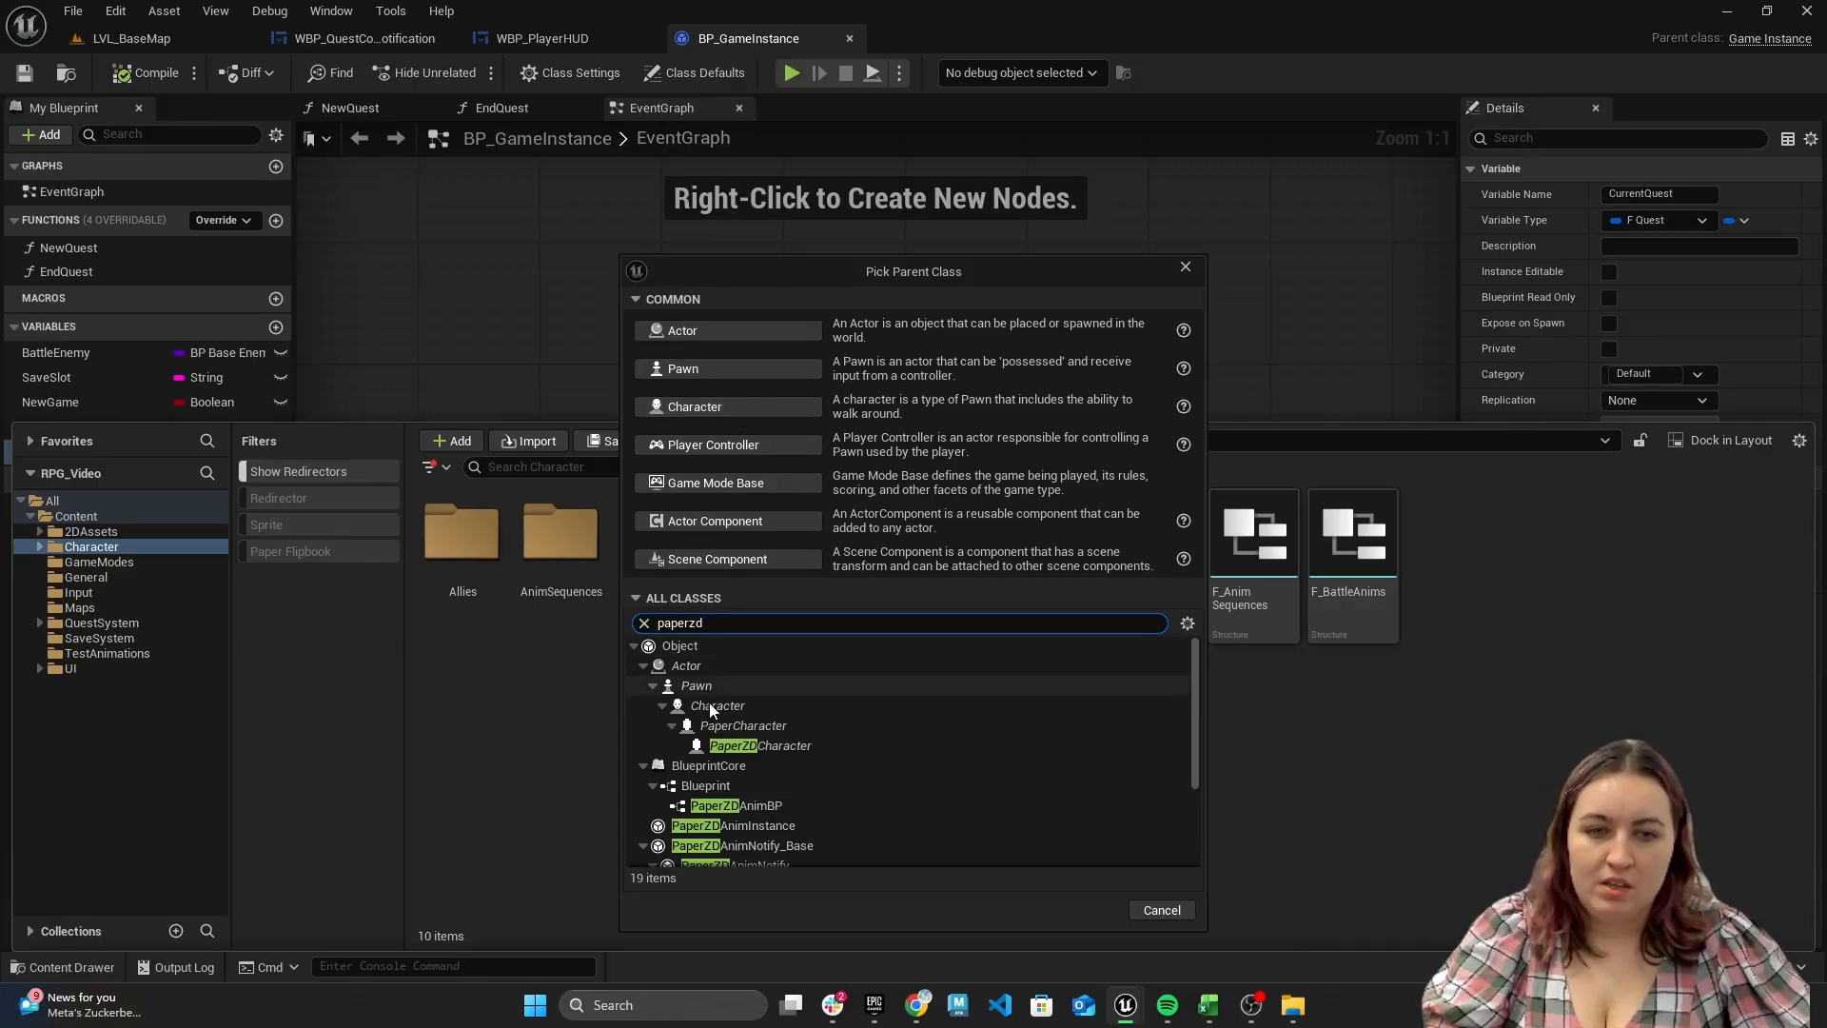
click(762, 746)
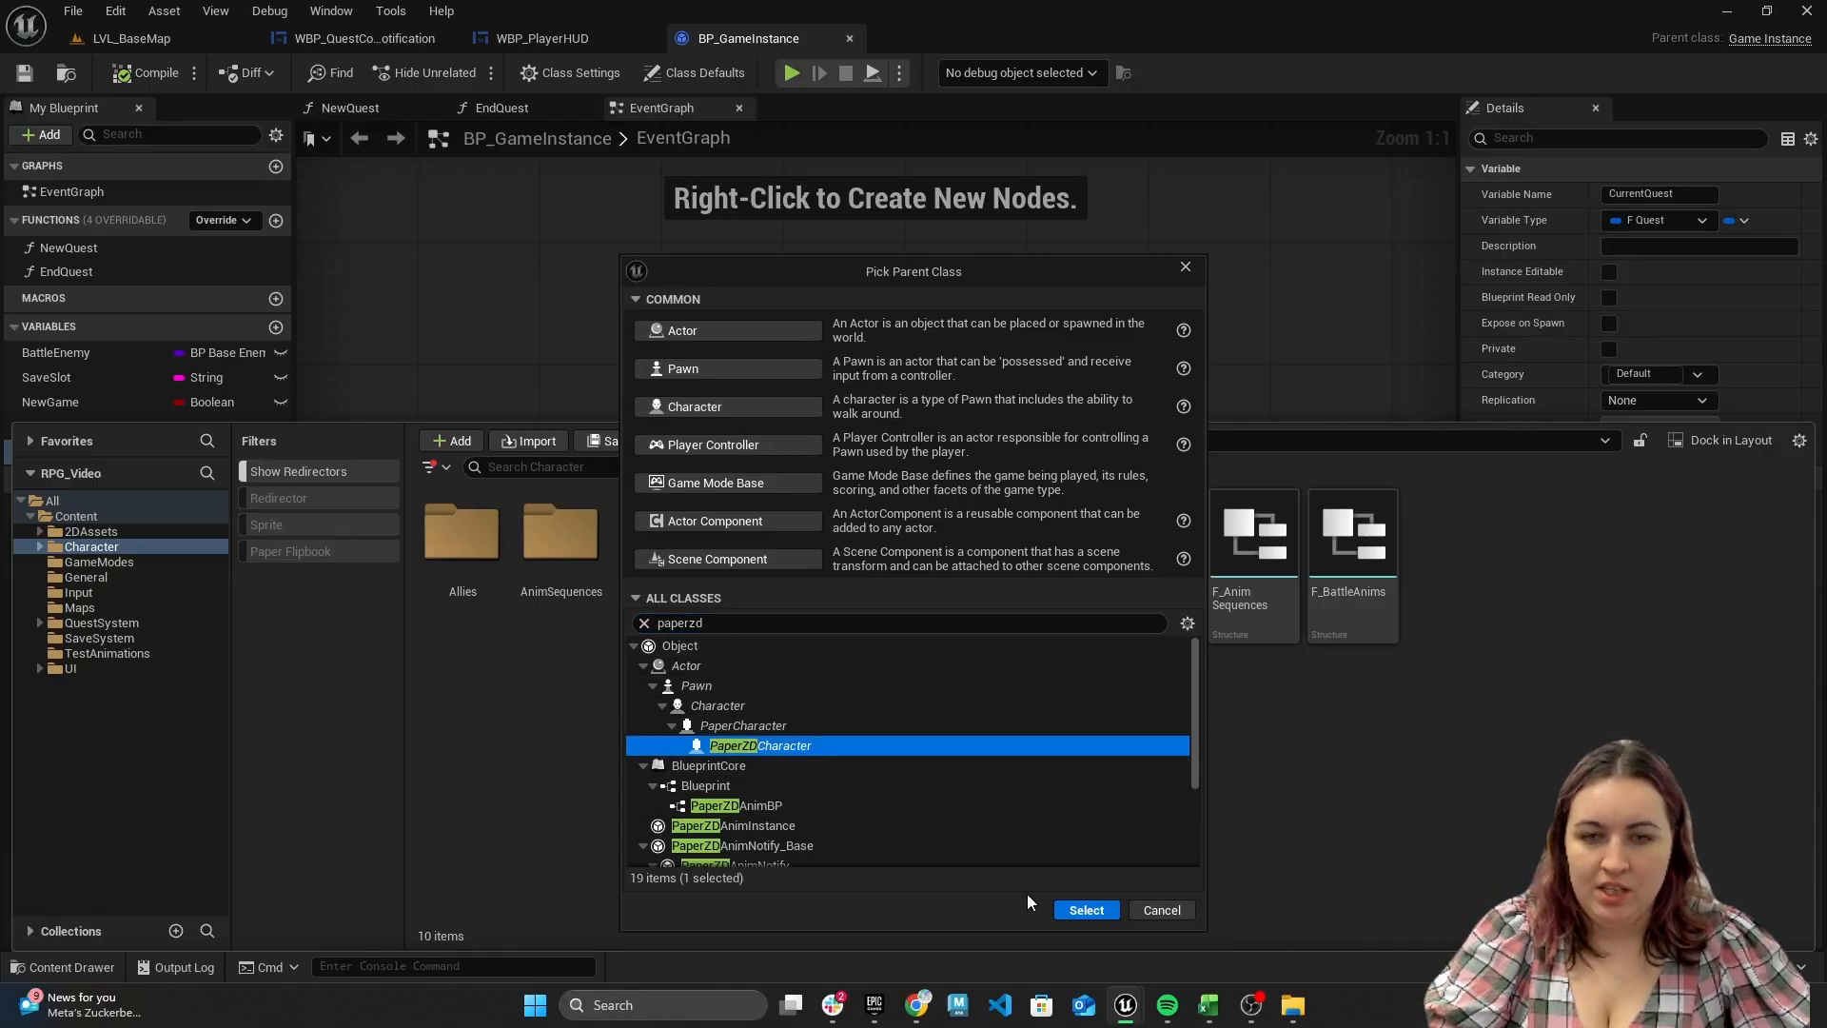
click(1086, 910)
text(BP_)
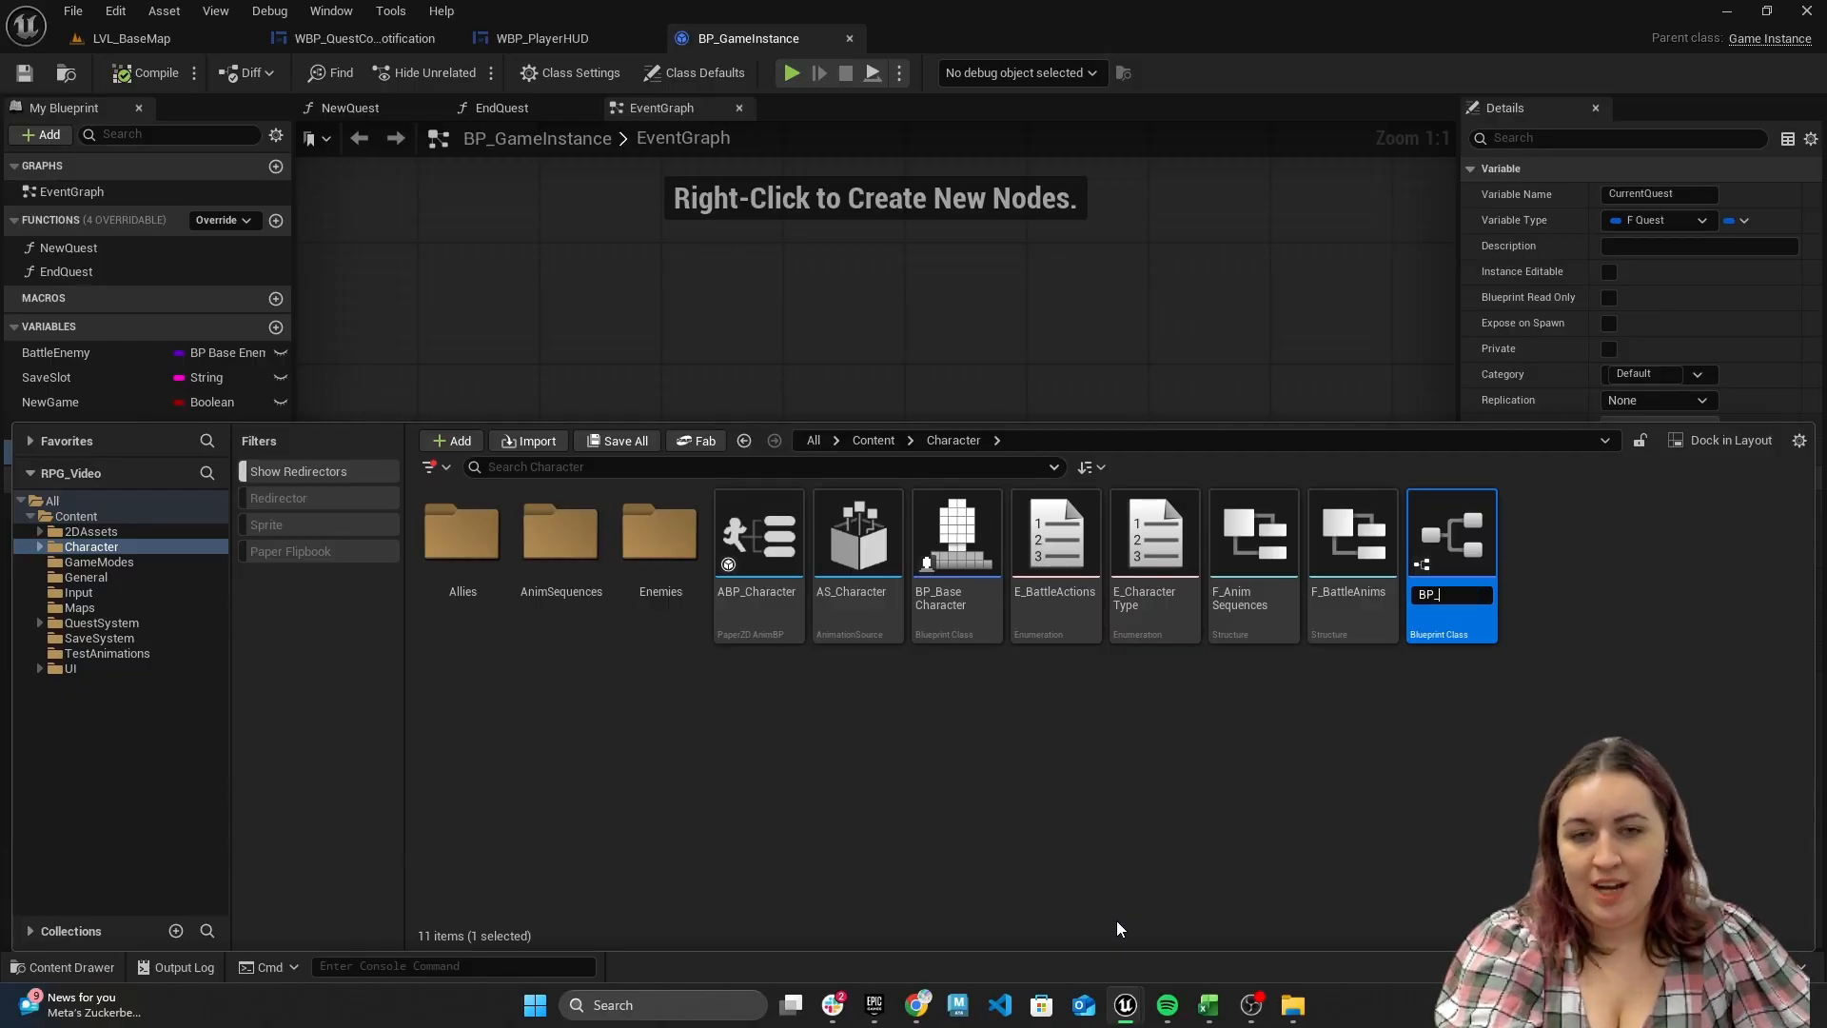
text(BaseCharacte)
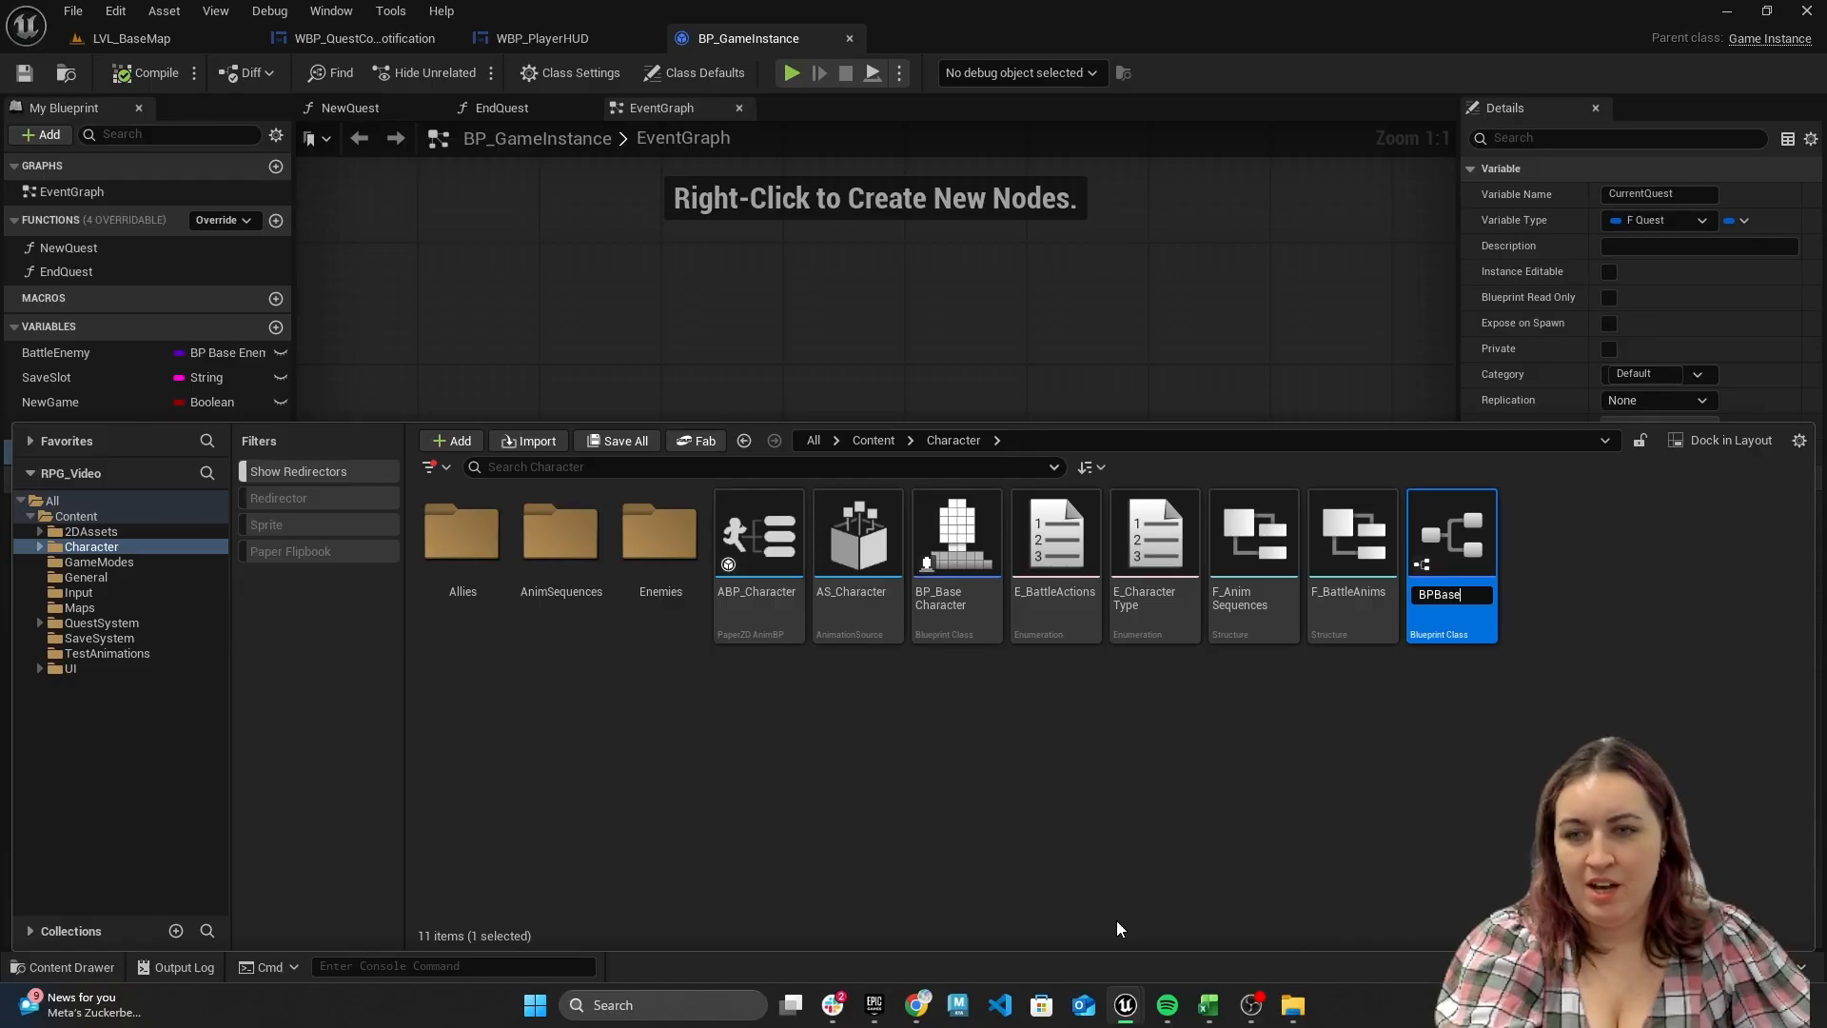
text(r)
key(Return)
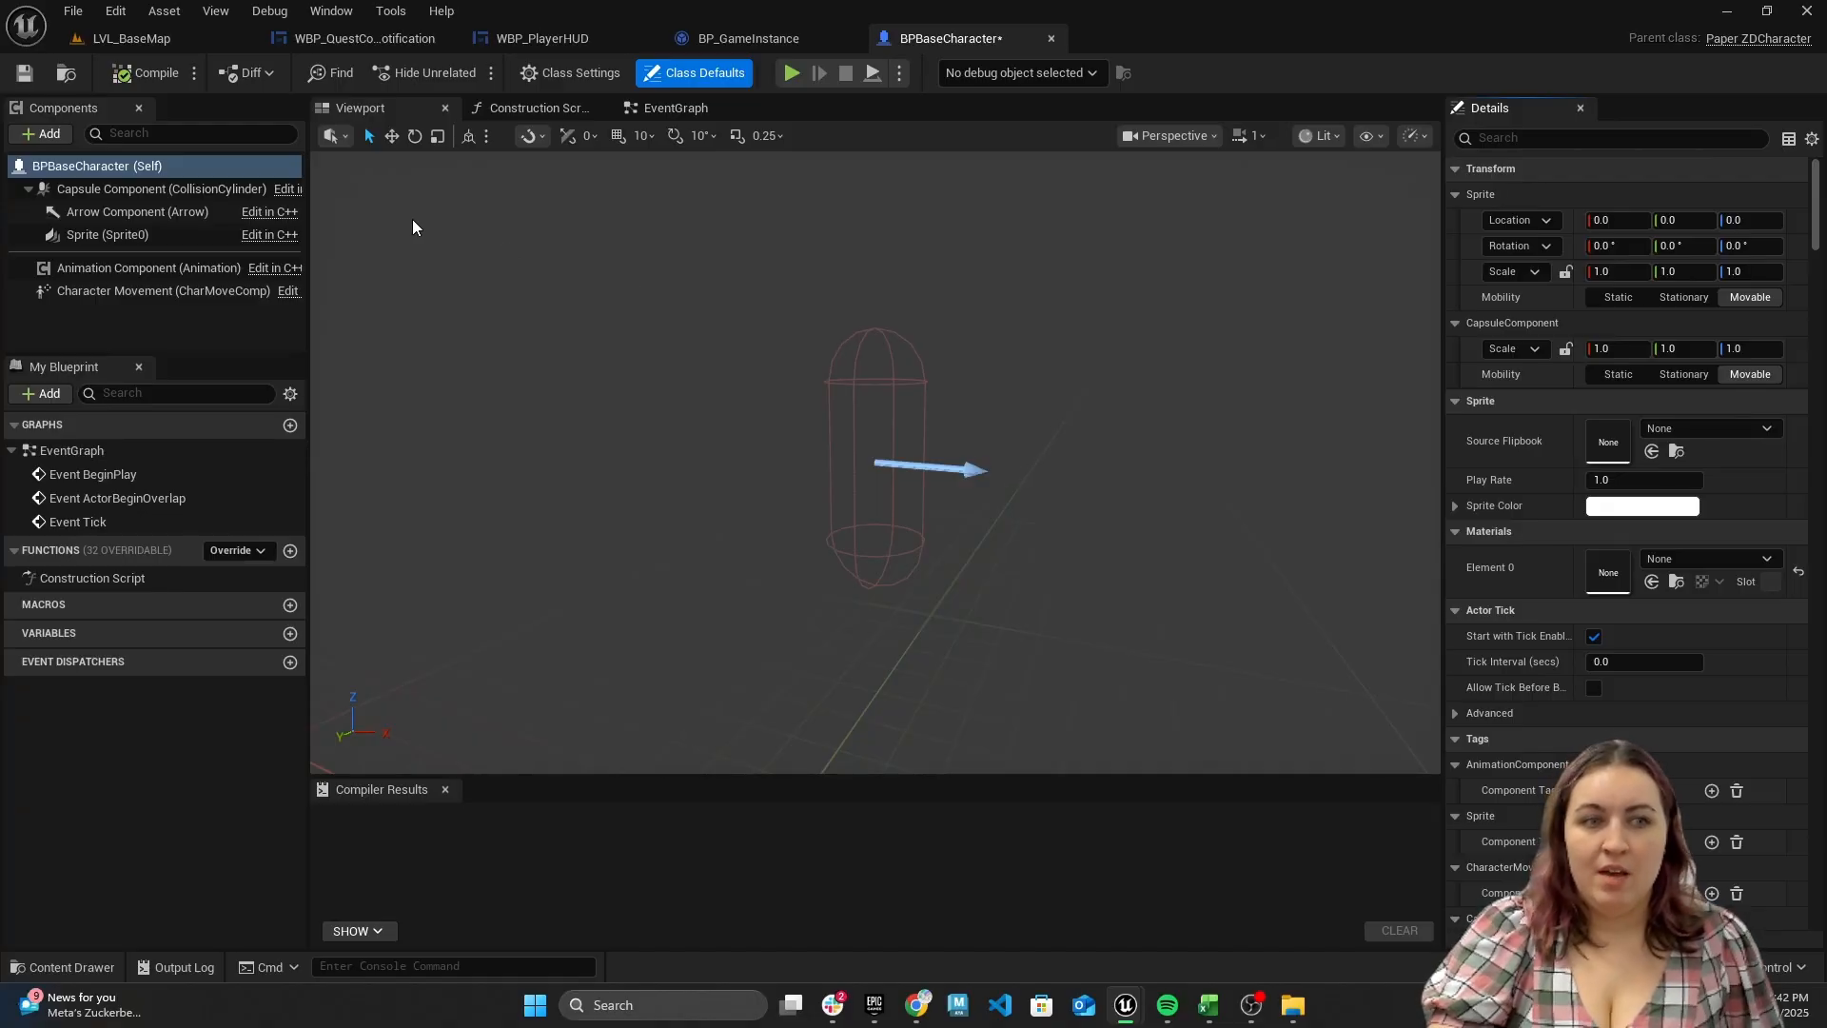
Inspect the Sprite component, and look through the Character and Allies folders for the existing character blueprints
click(84, 231)
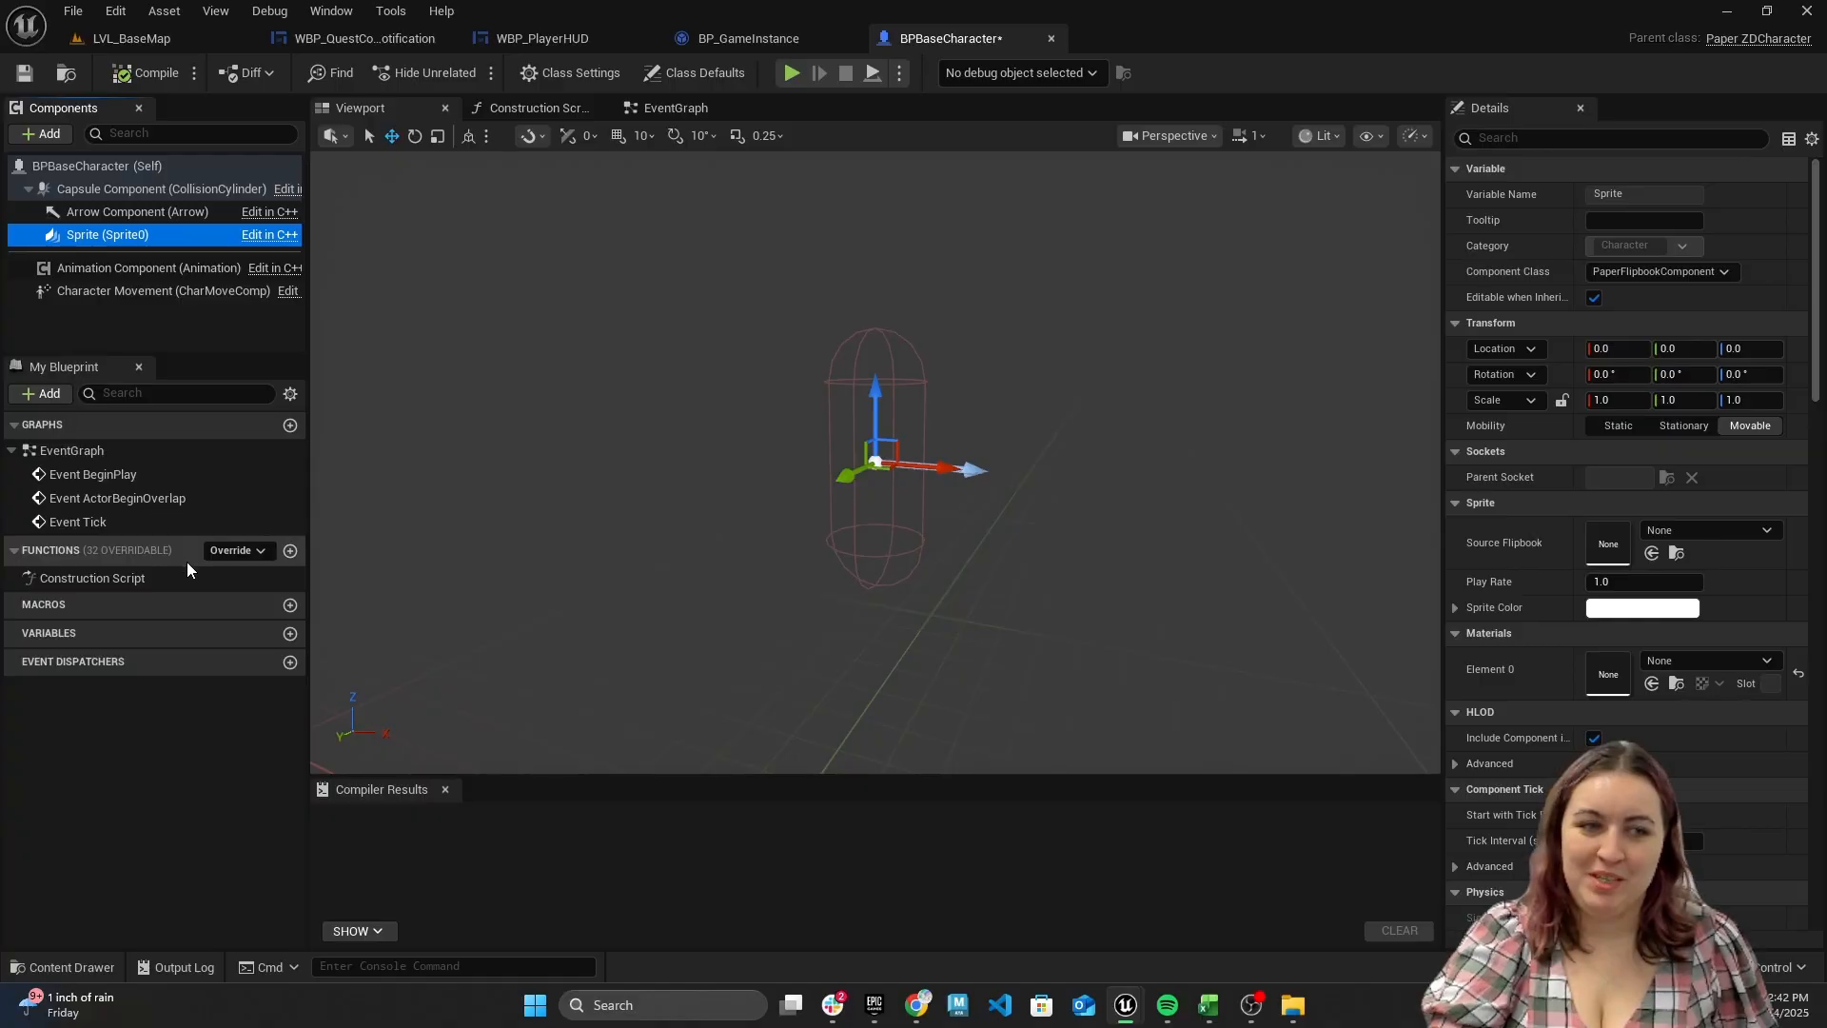
click(72, 967)
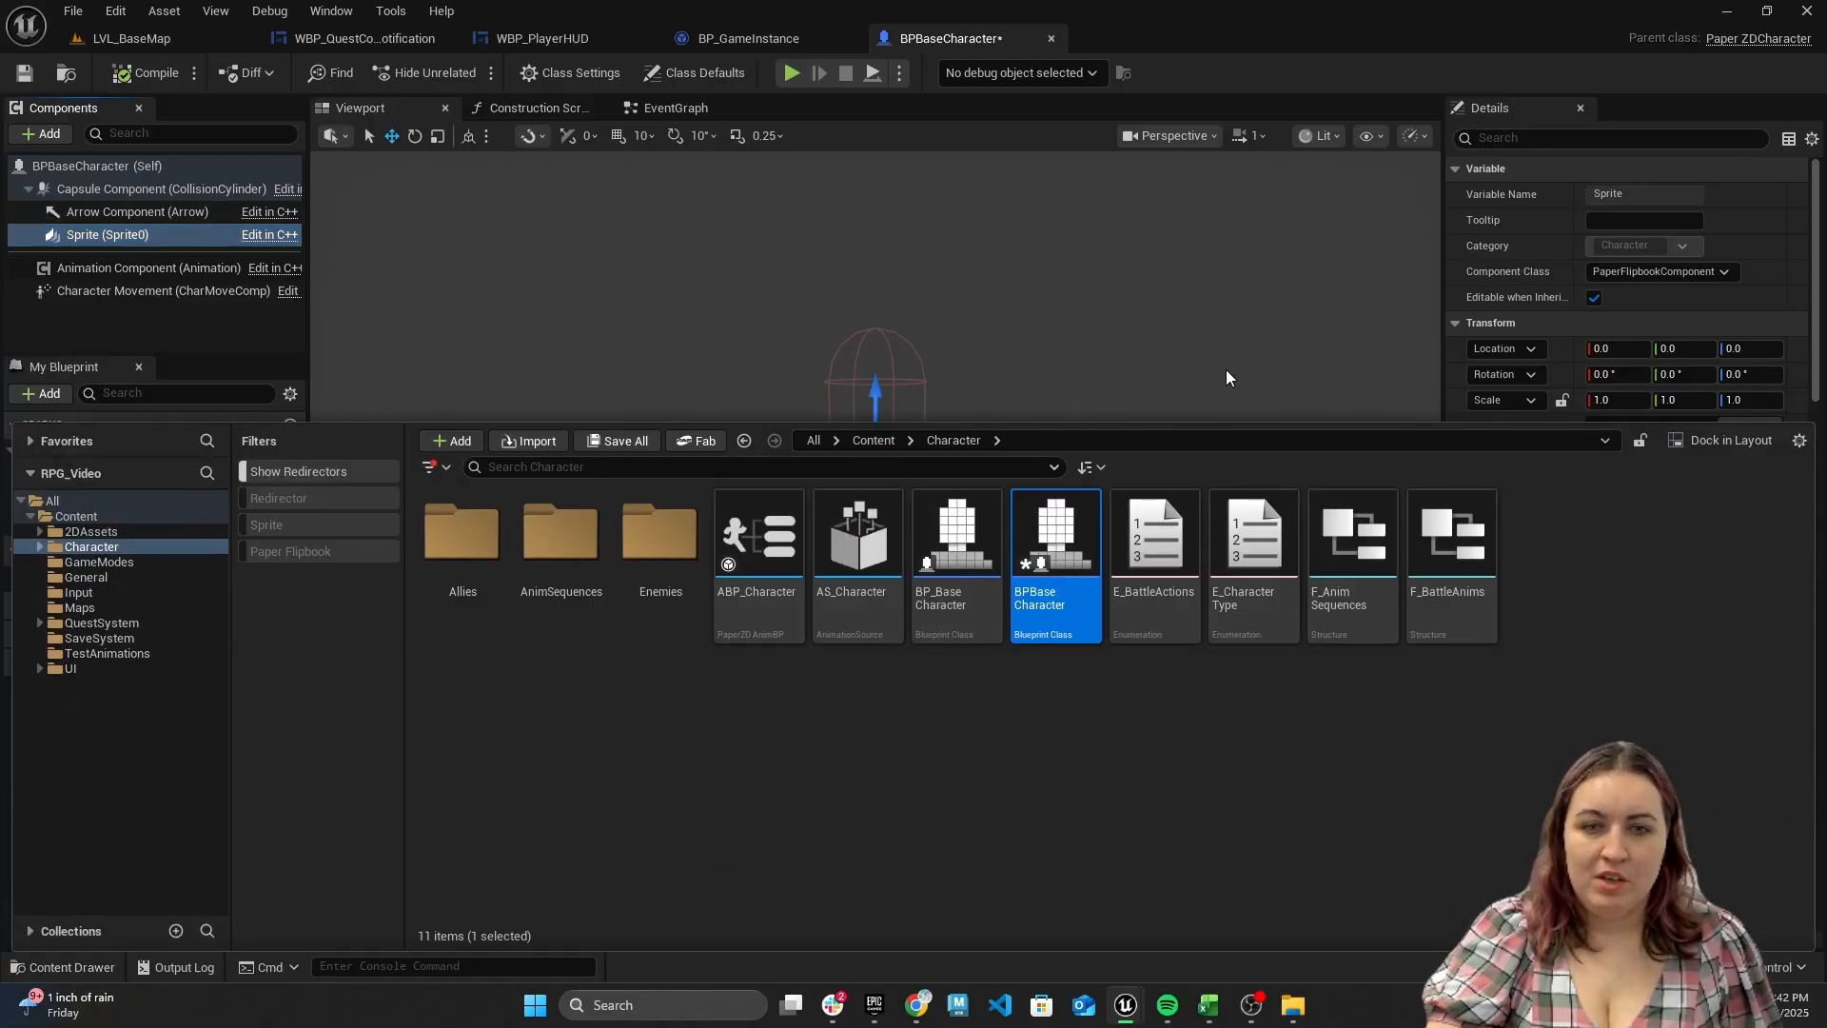
double_click(462, 538)
mouse_move(609, 617)
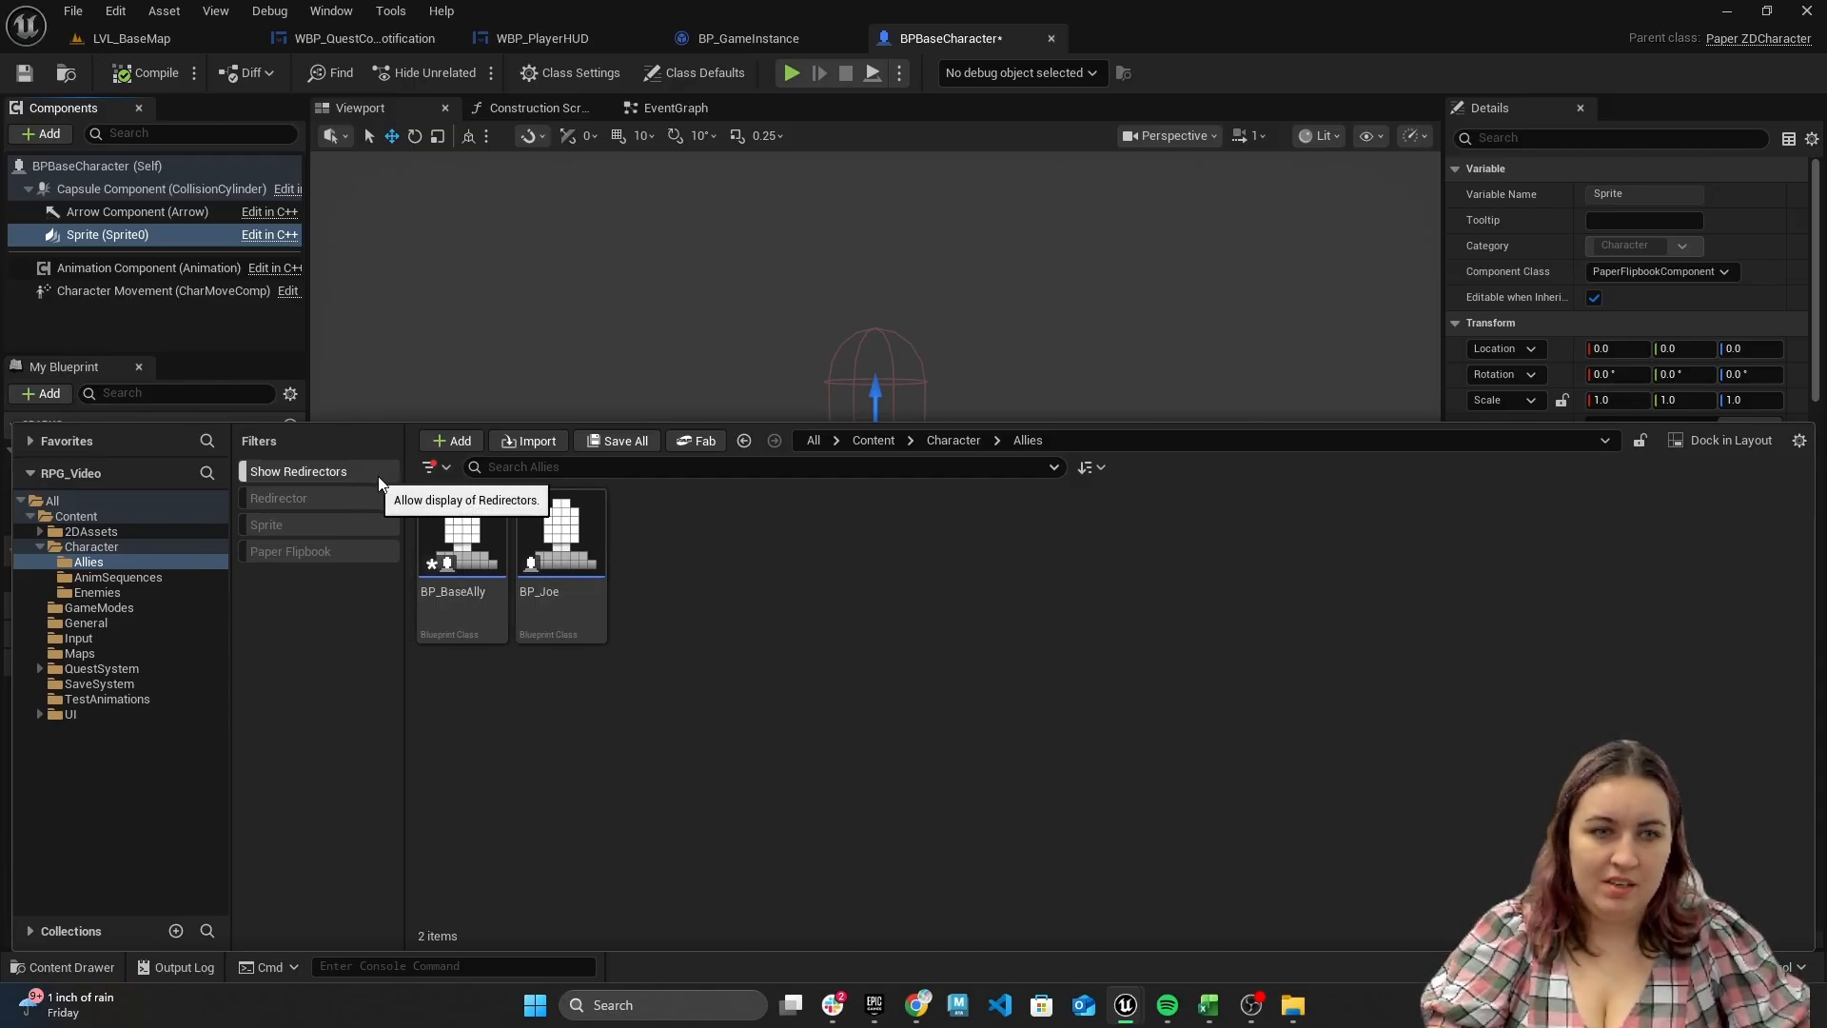
click(89, 546)
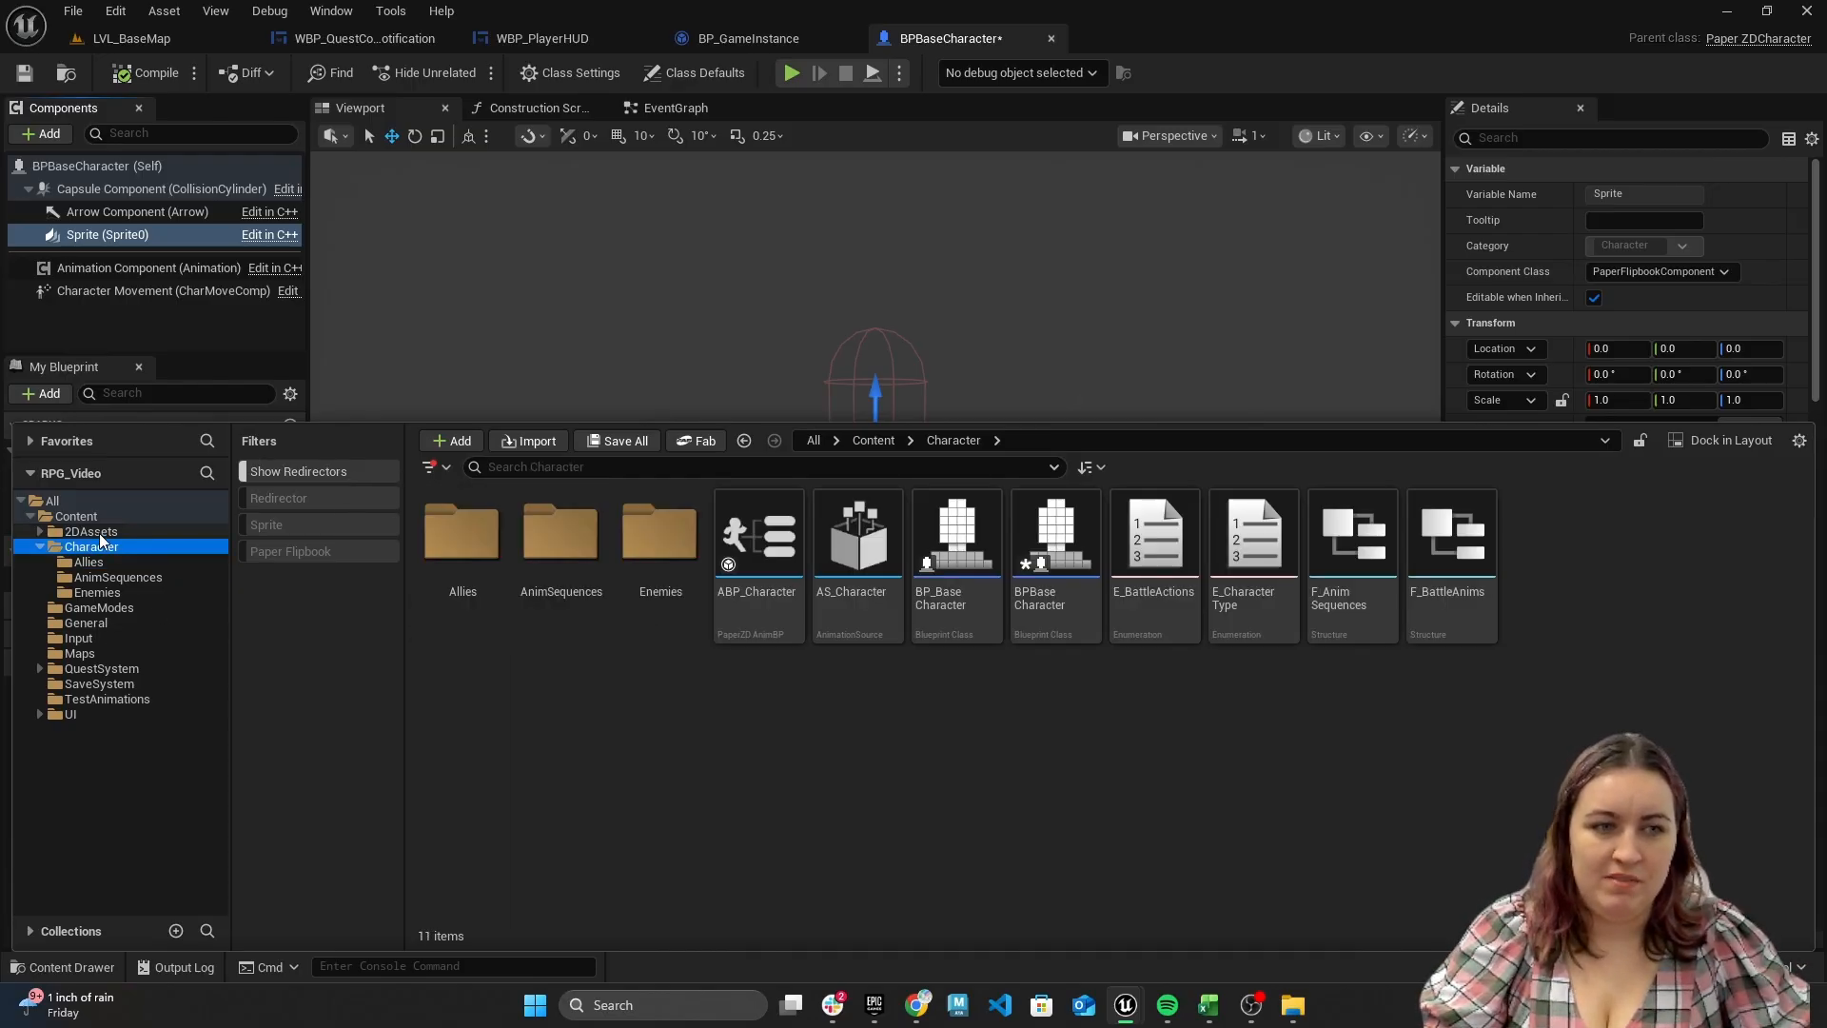
click(96, 561)
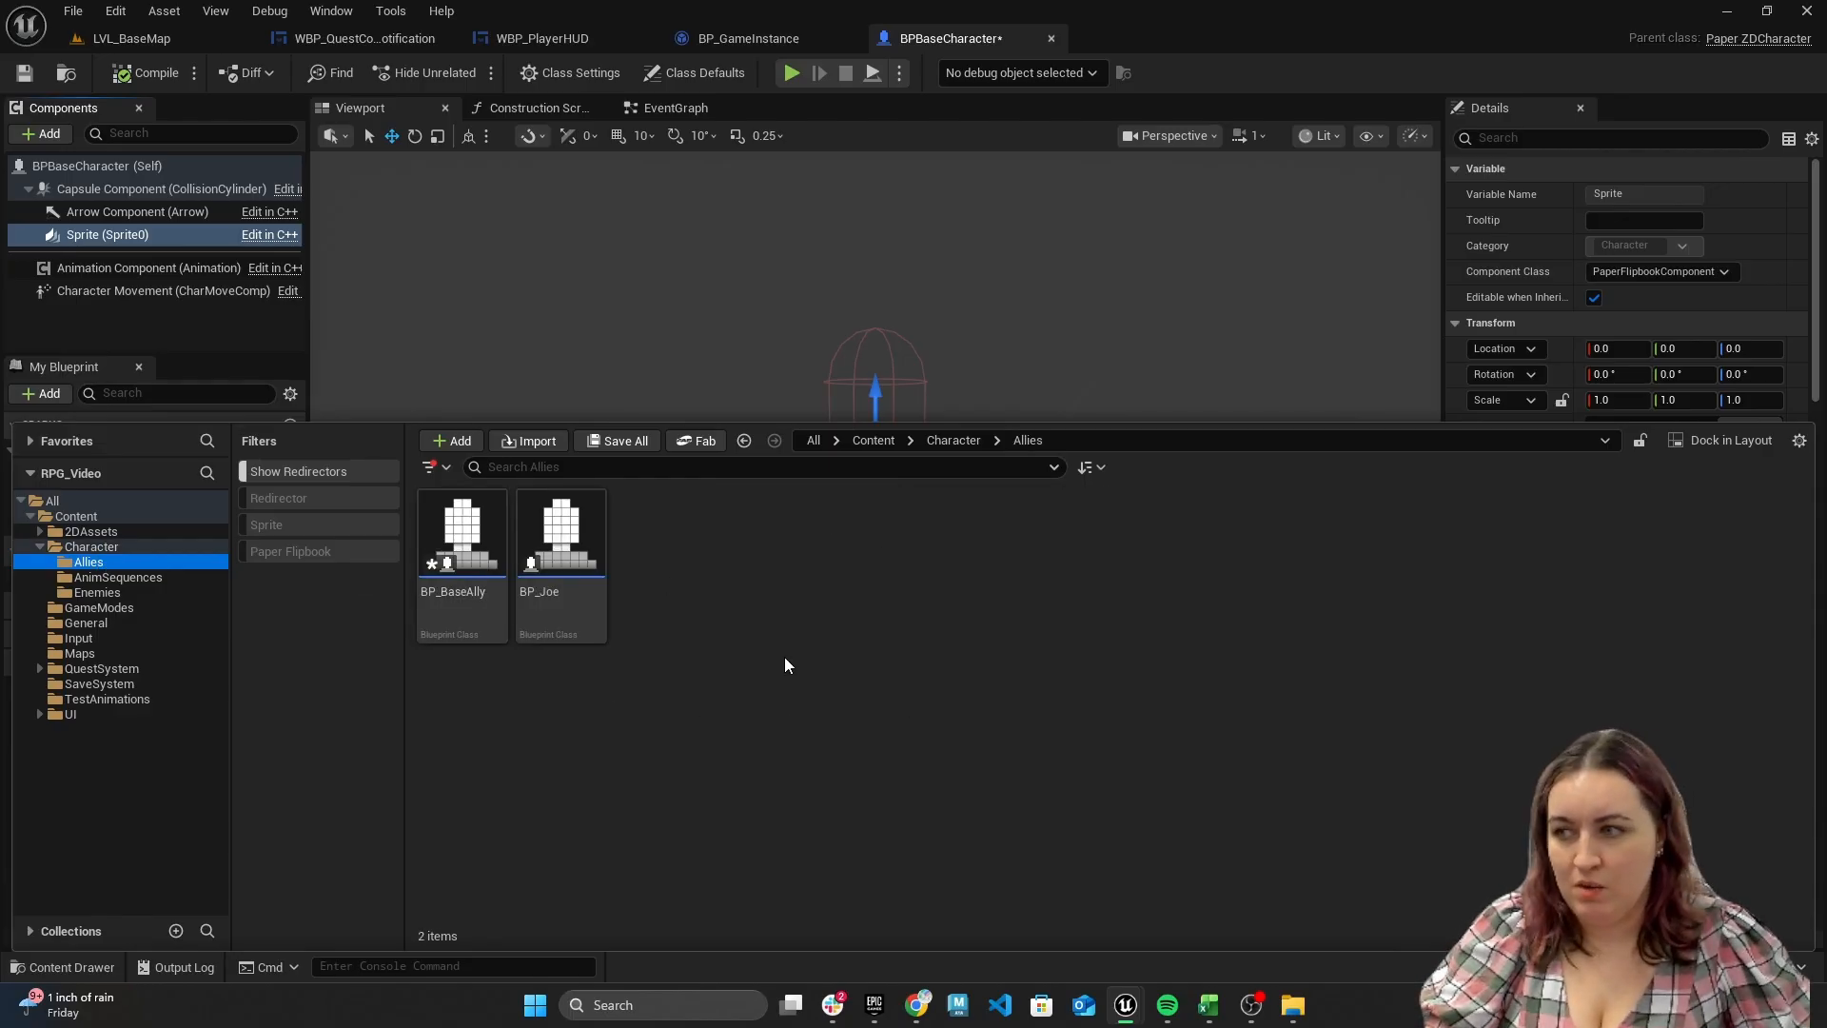
Look through the Flipbooks, Sprites and Spritesheets folders inside the 2DAssets folder
click(40, 531)
click(91, 535)
click(91, 544)
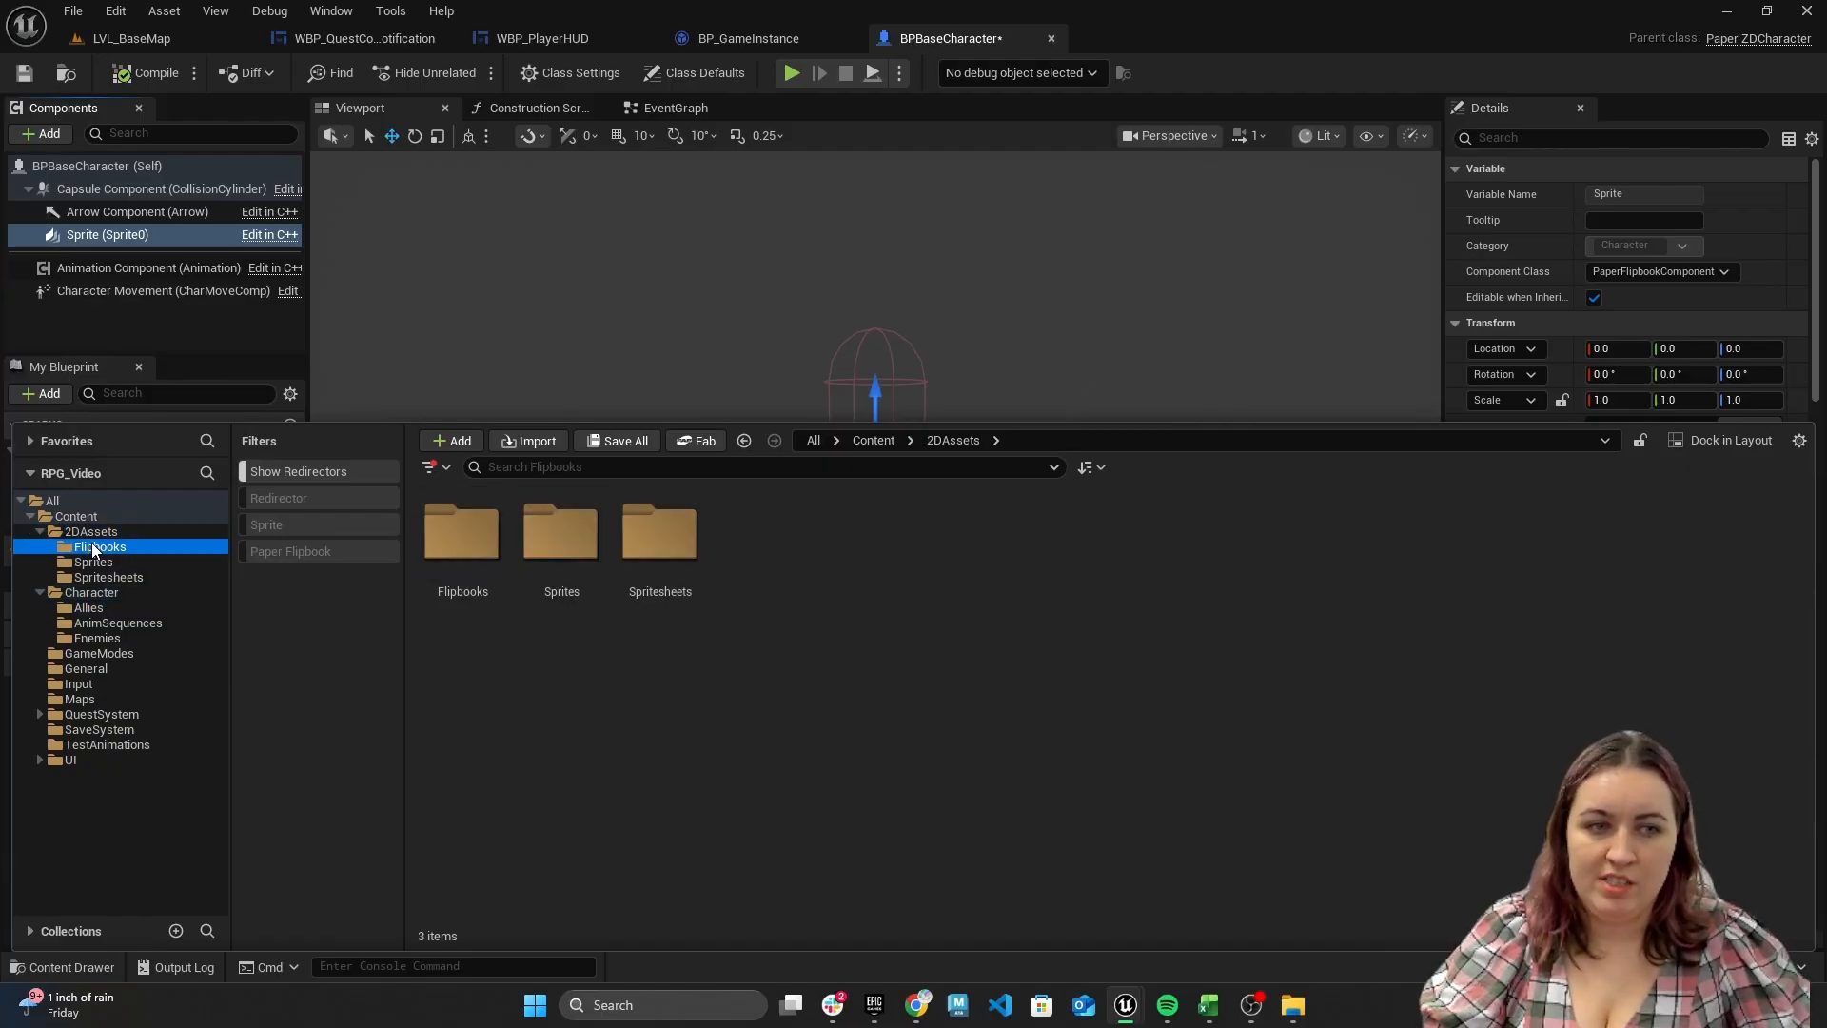
click(91, 561)
click(105, 574)
click(92, 532)
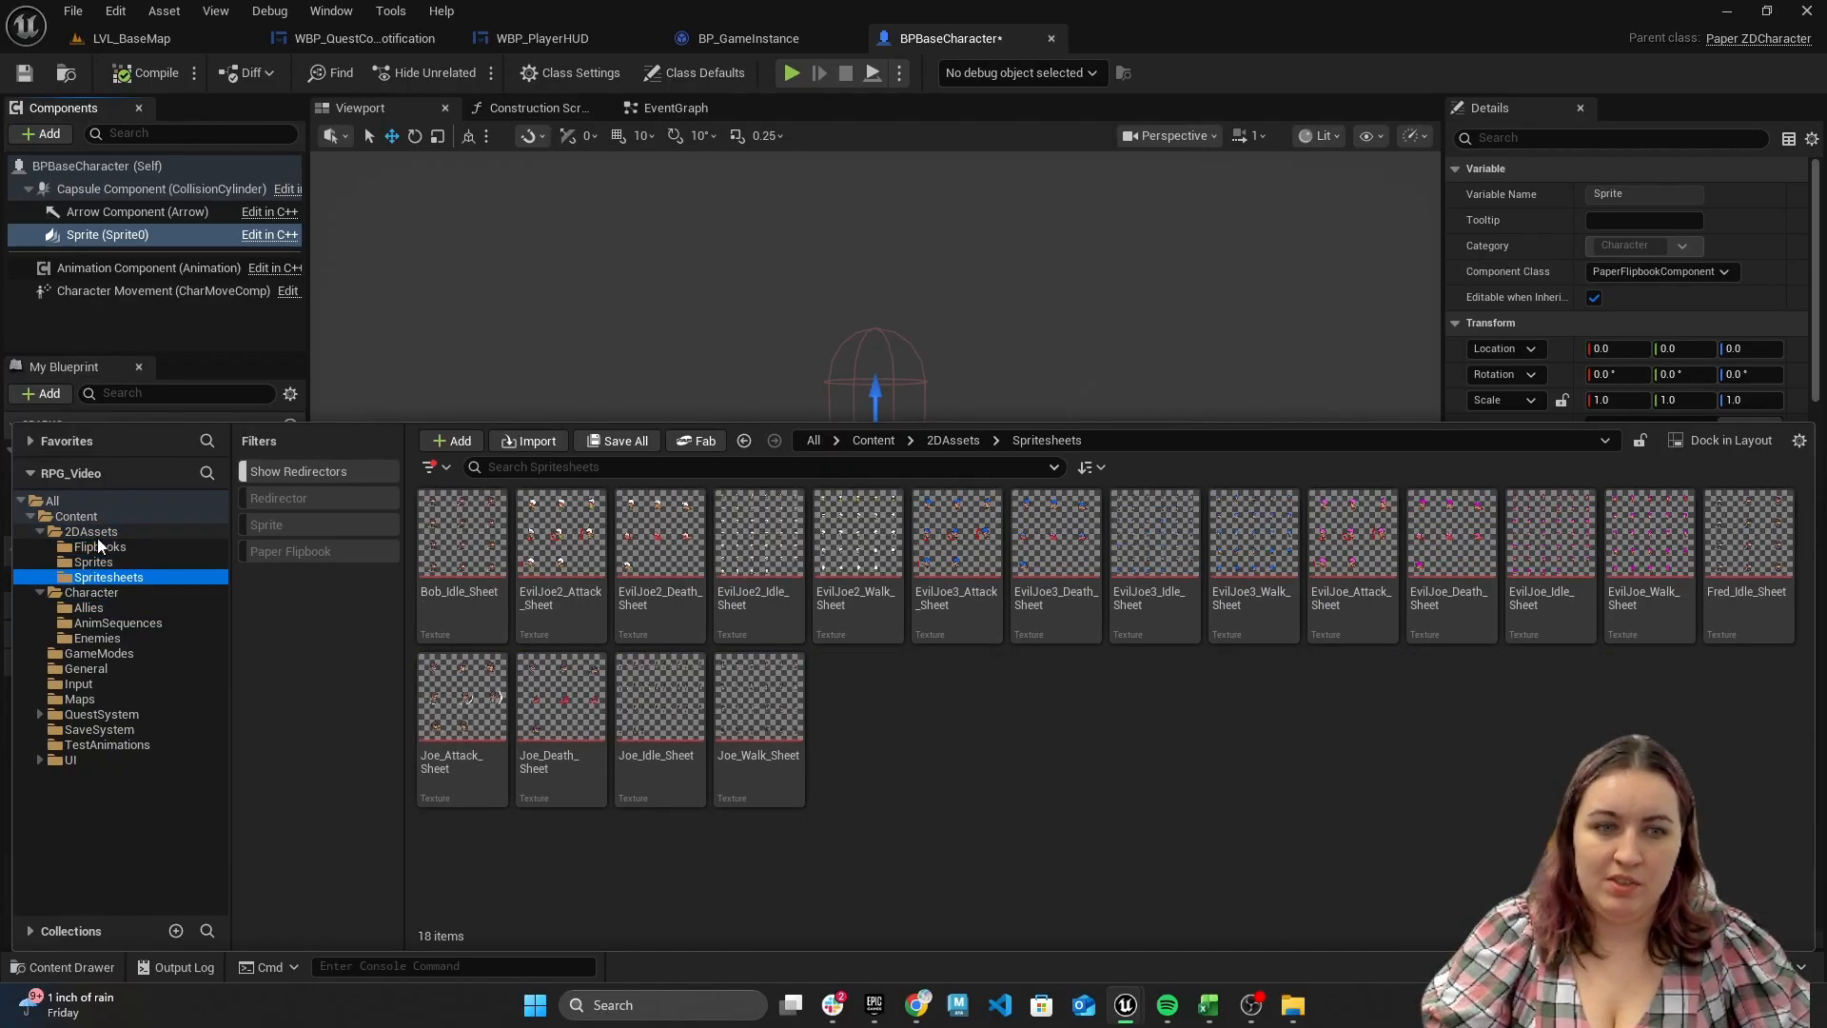
click(40, 531)
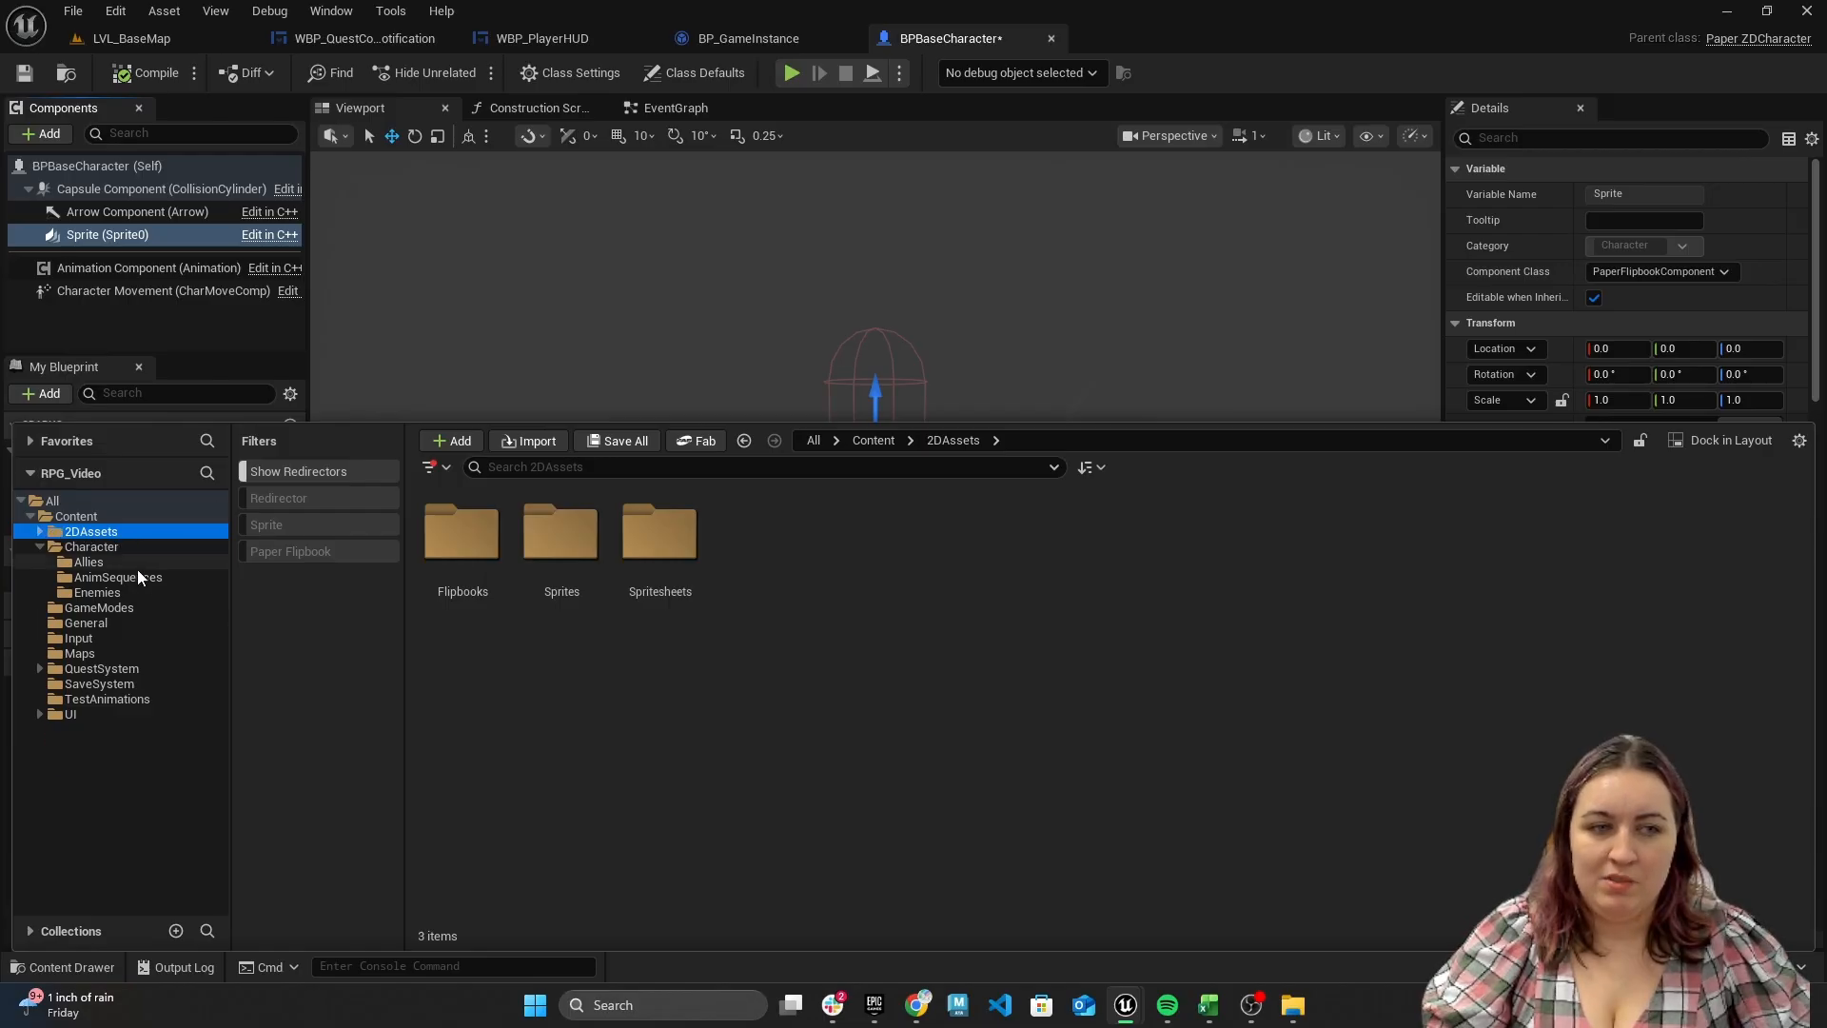
Compare the blueprints stored in the Enemies folder with those in the Allies folder
click(97, 592)
click(89, 561)
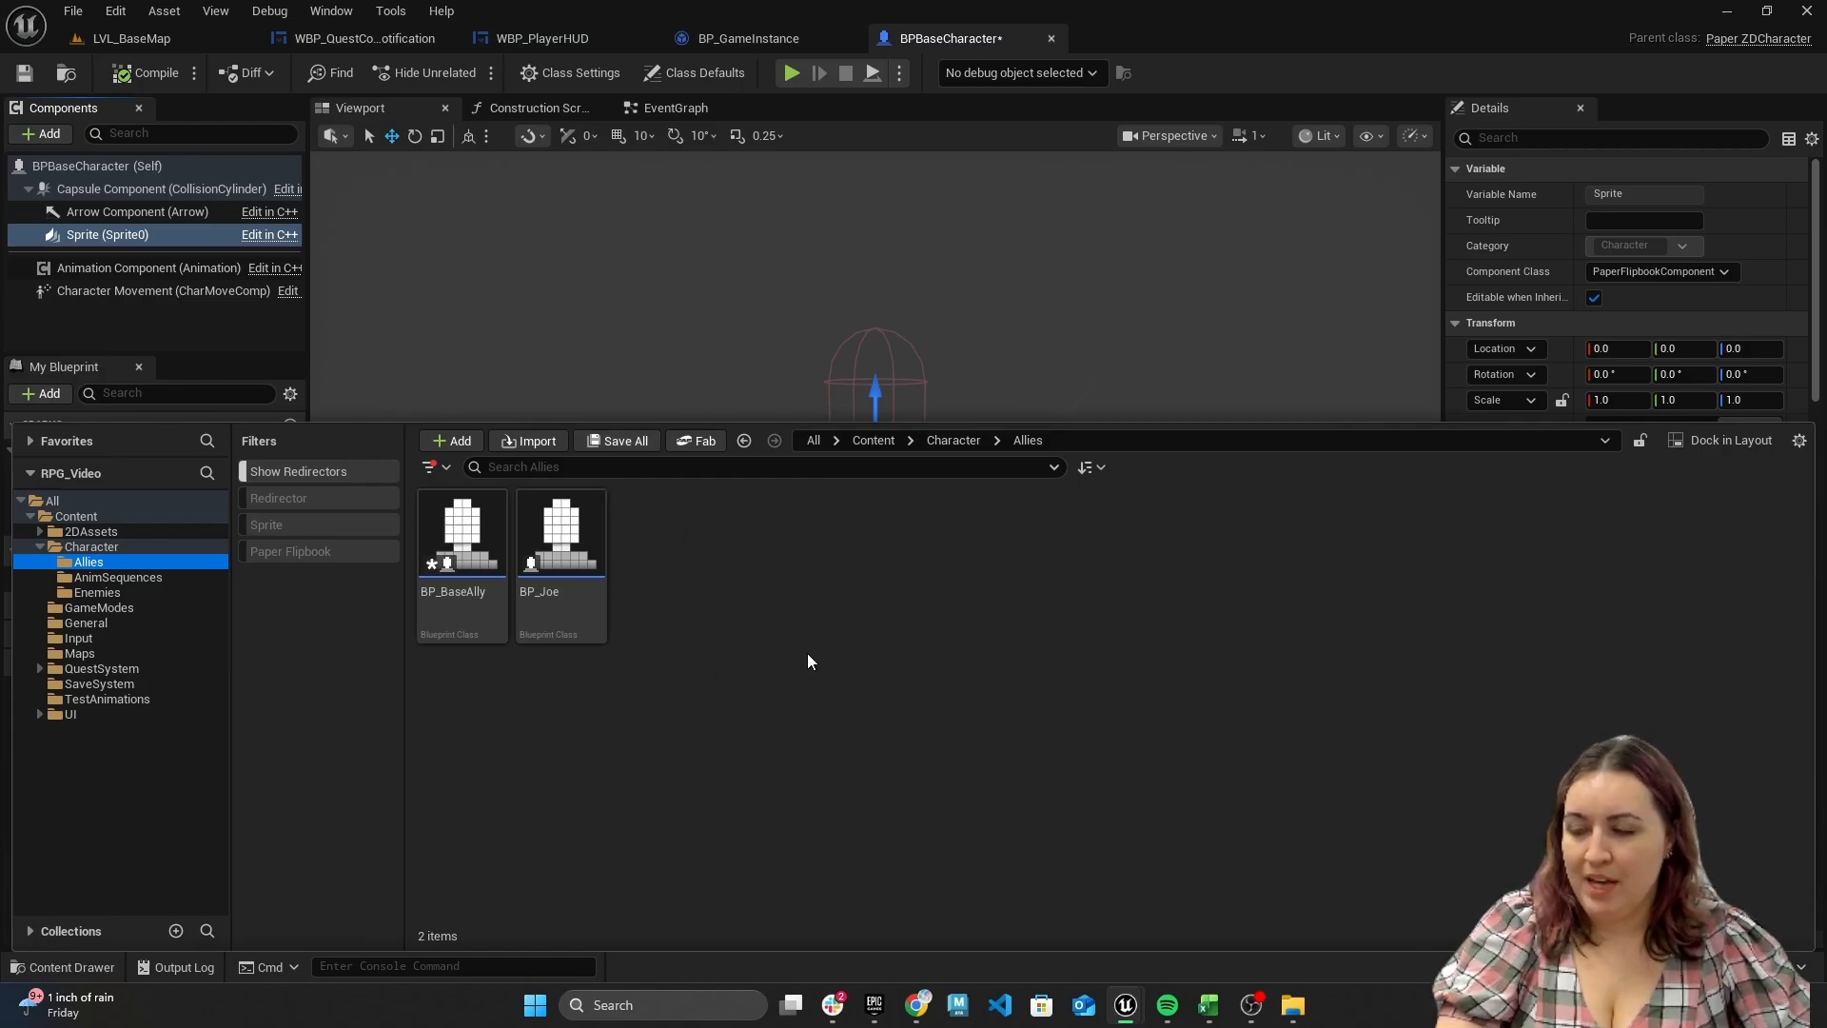
click(59, 590)
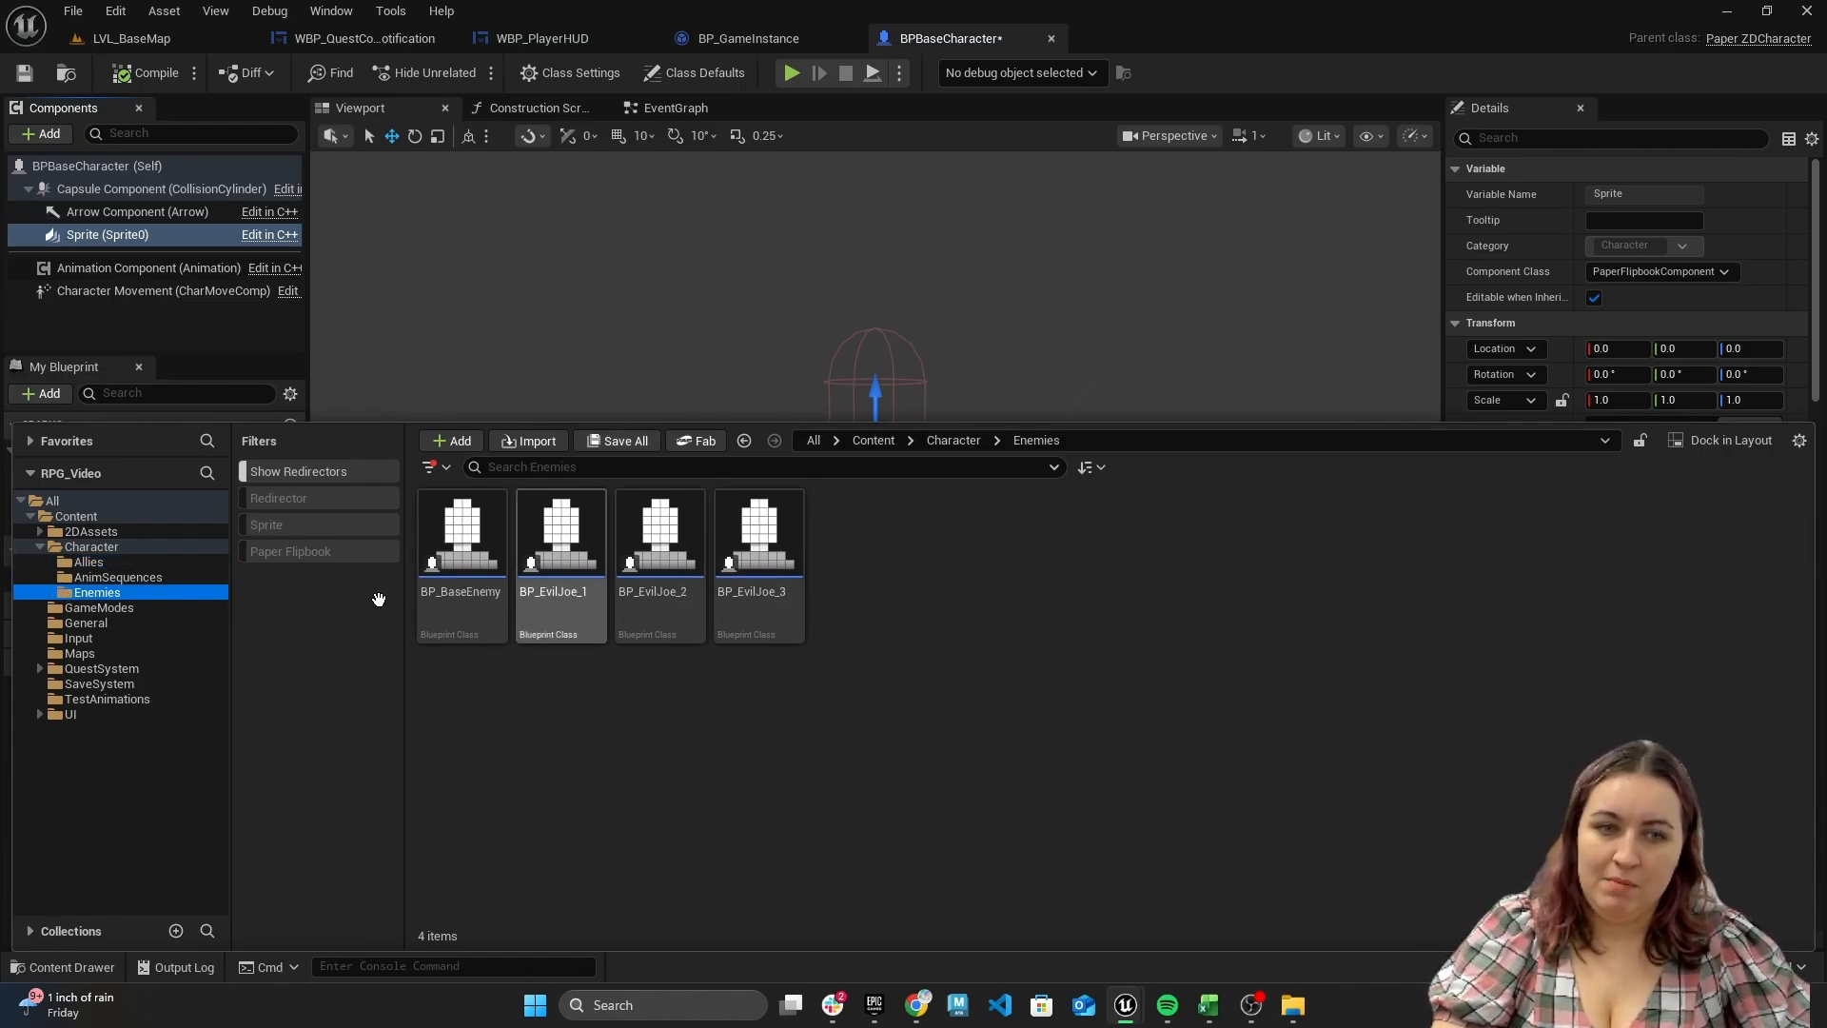
click(90, 562)
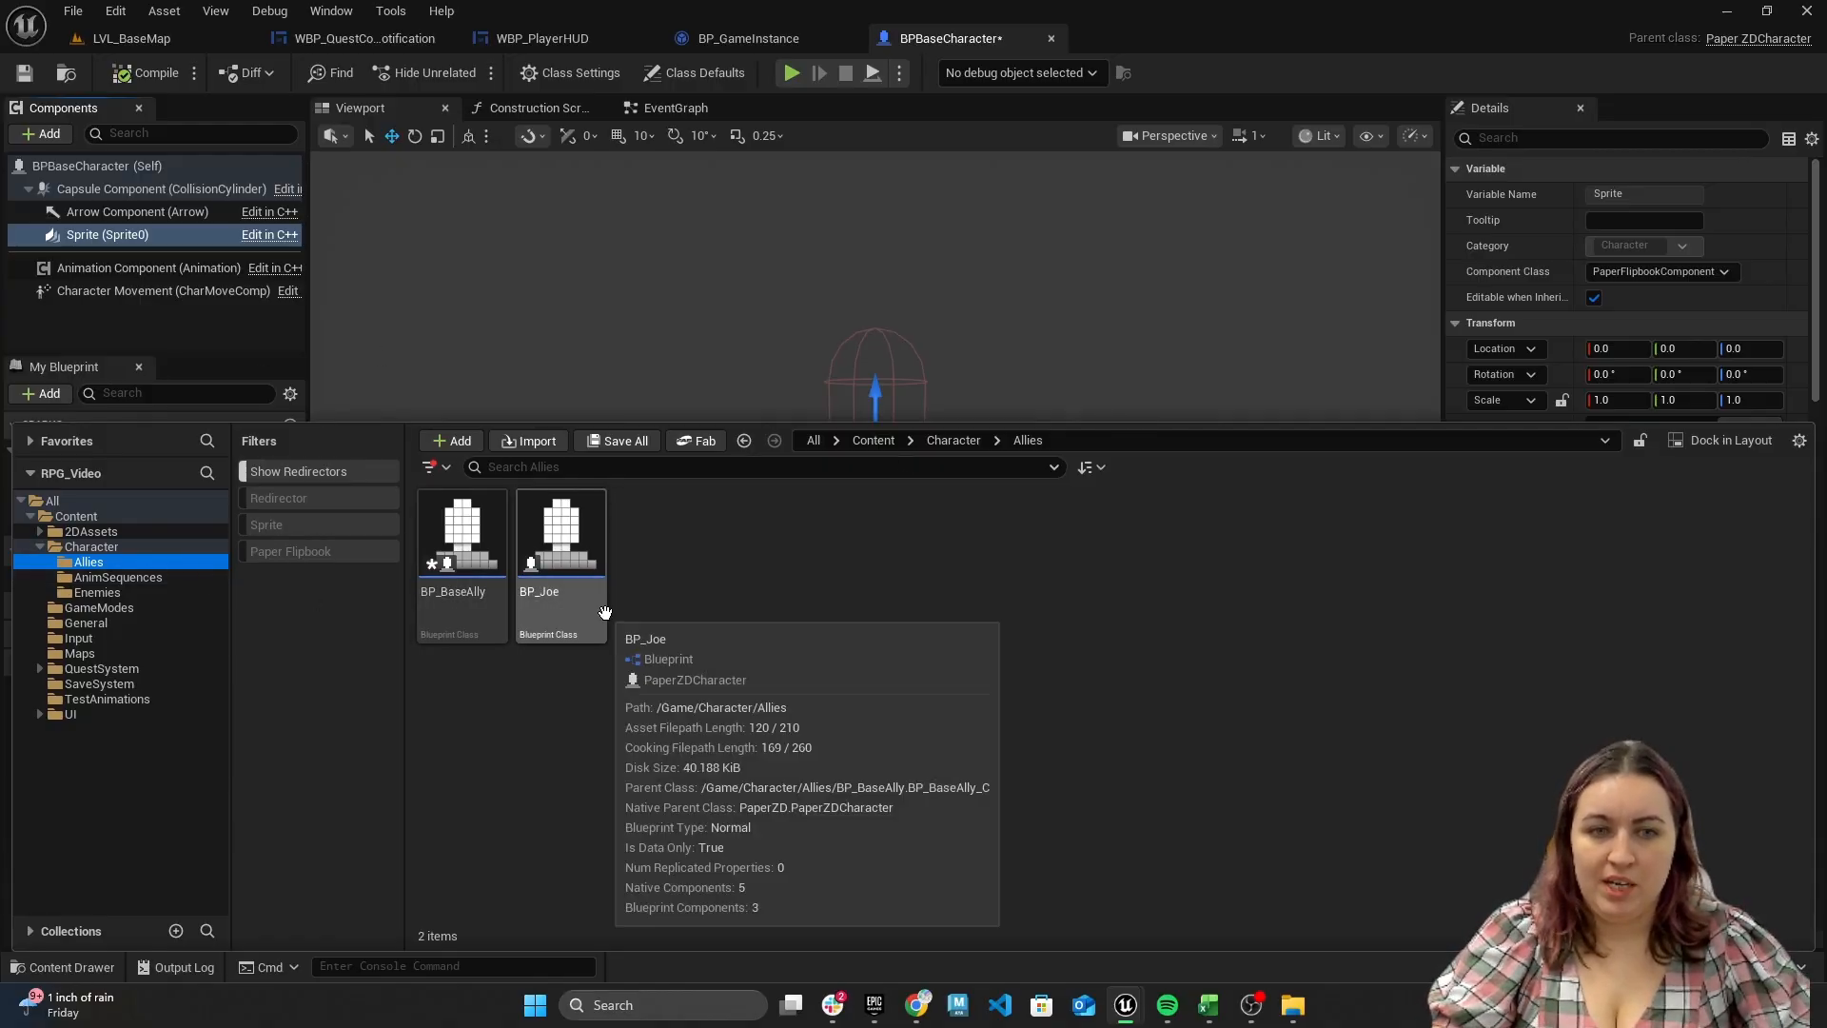
right_click(676, 572)
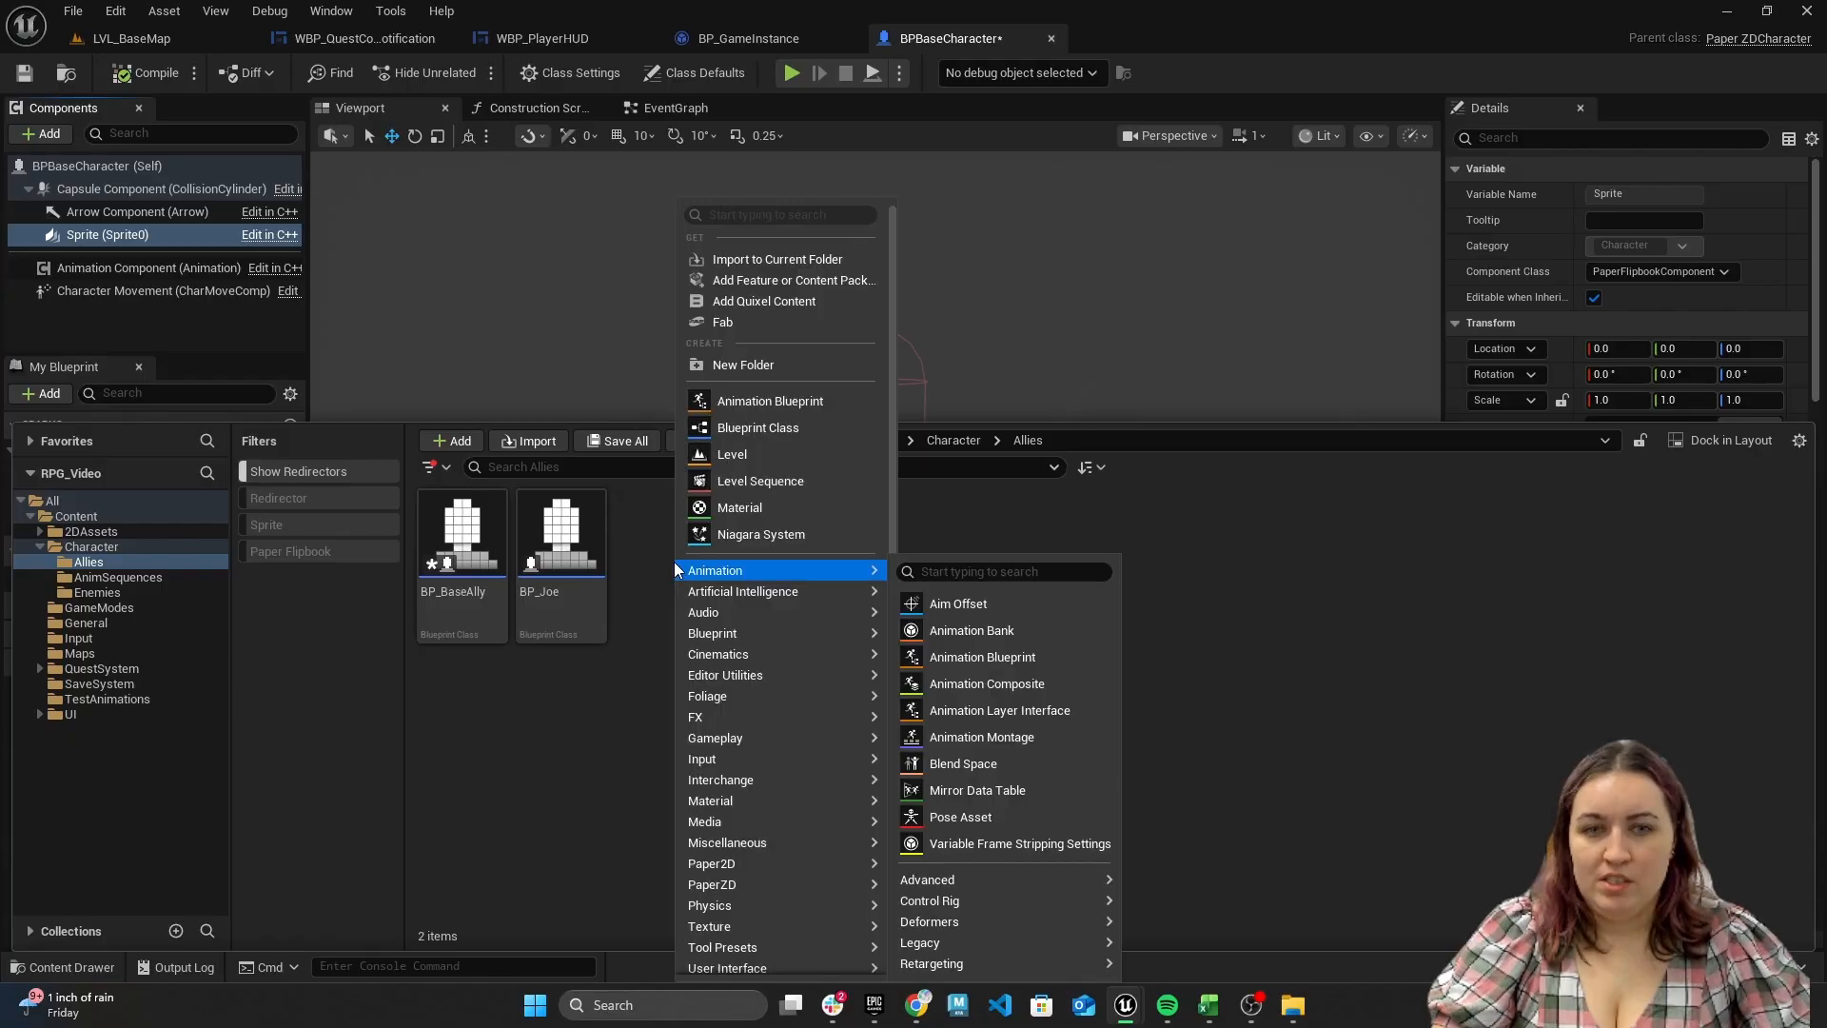
click(766, 407)
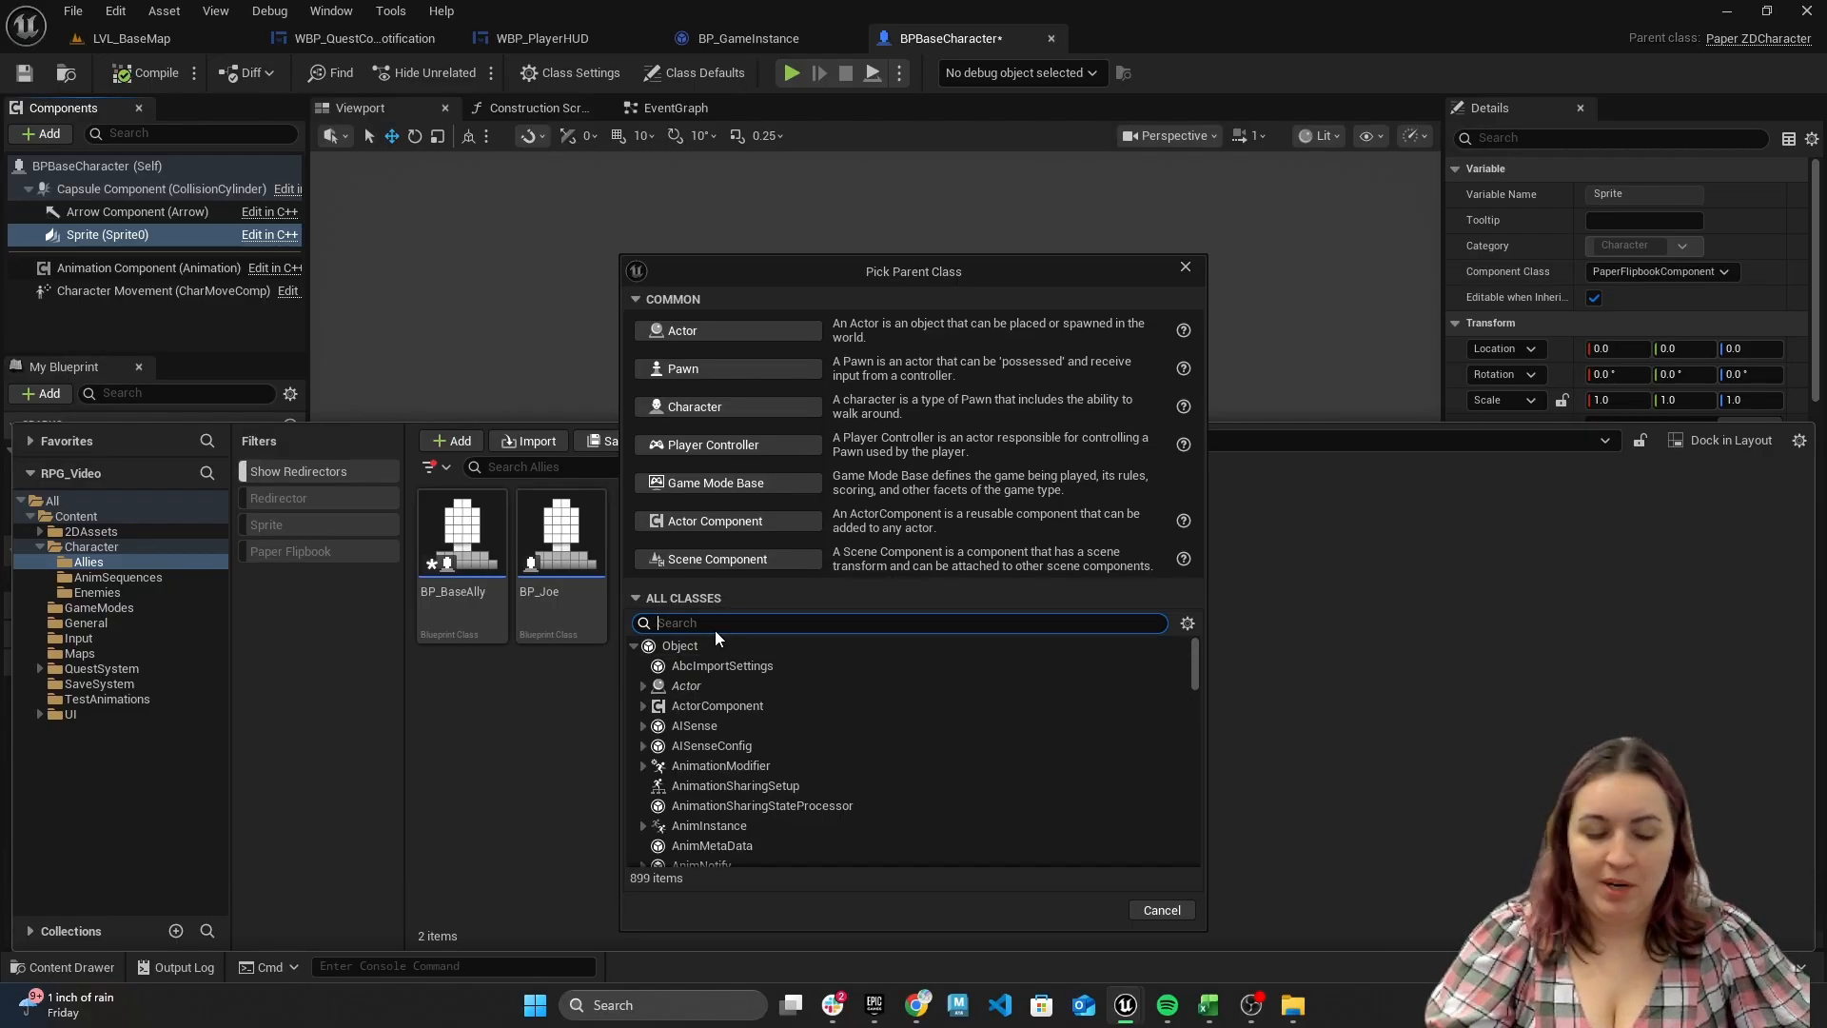
text(paperzd)
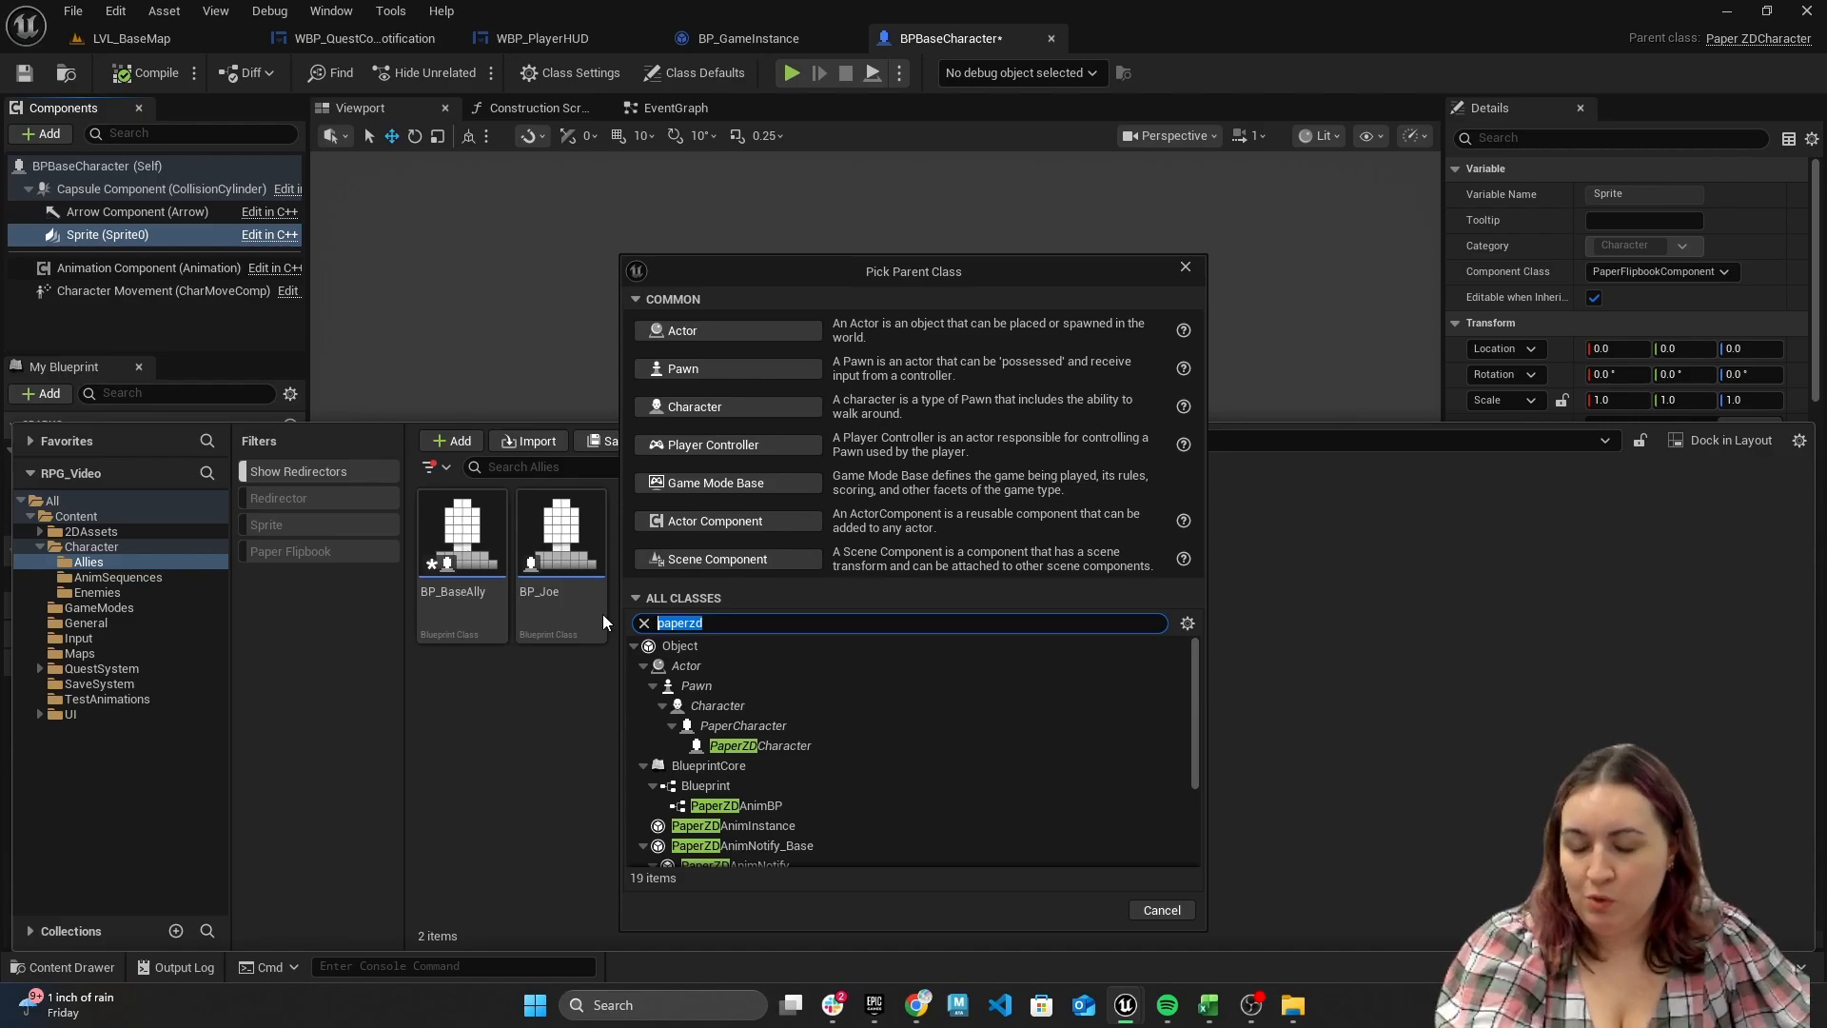
text(bp_base)
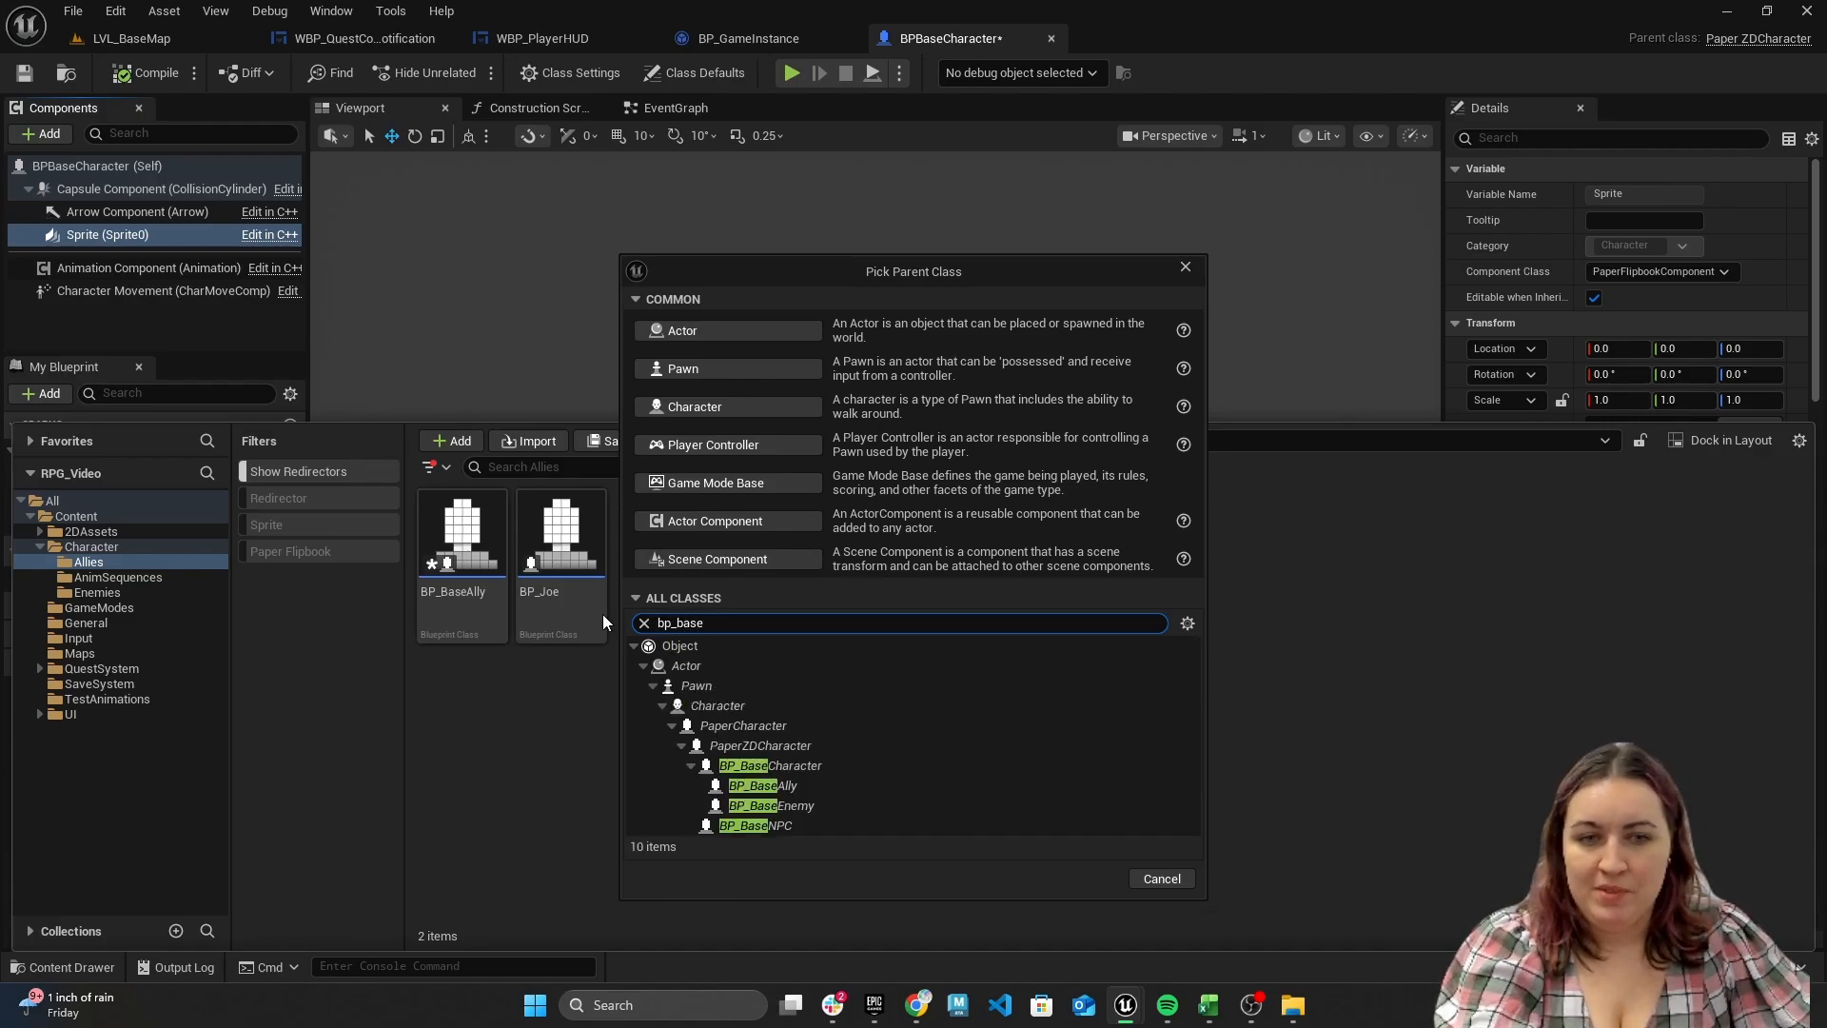
click(800, 765)
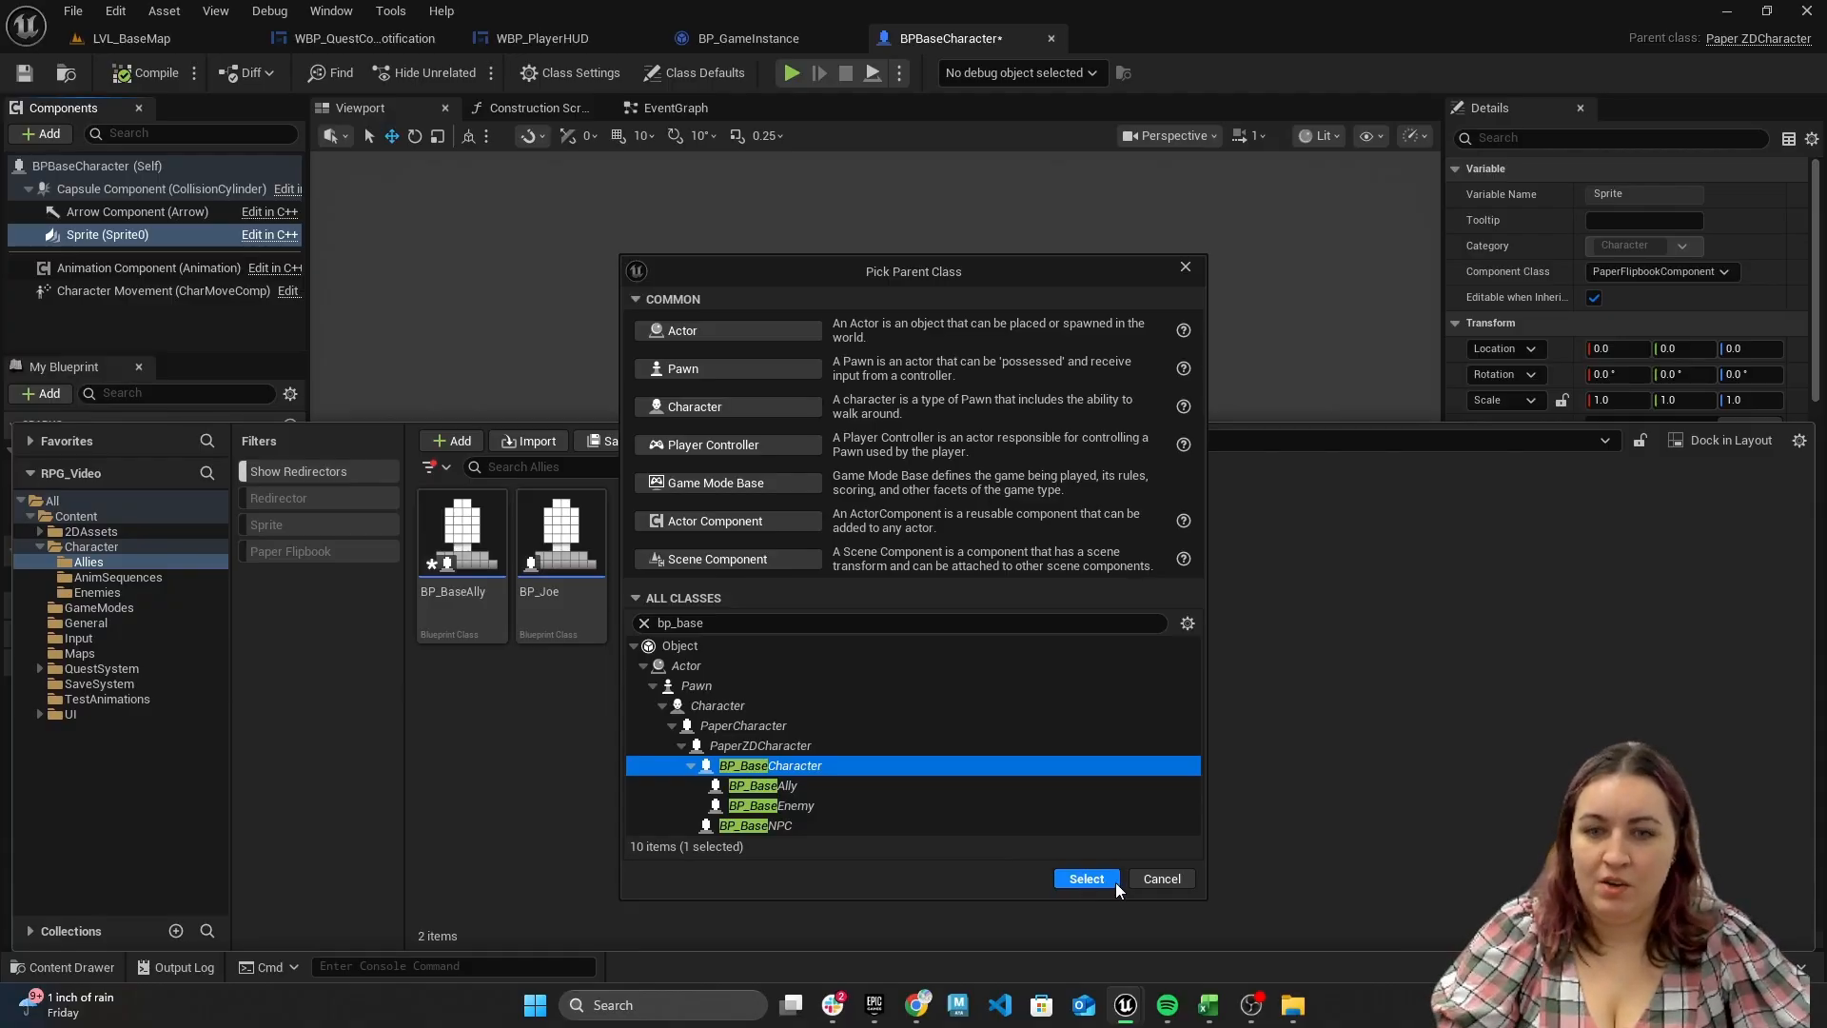
click(1152, 878)
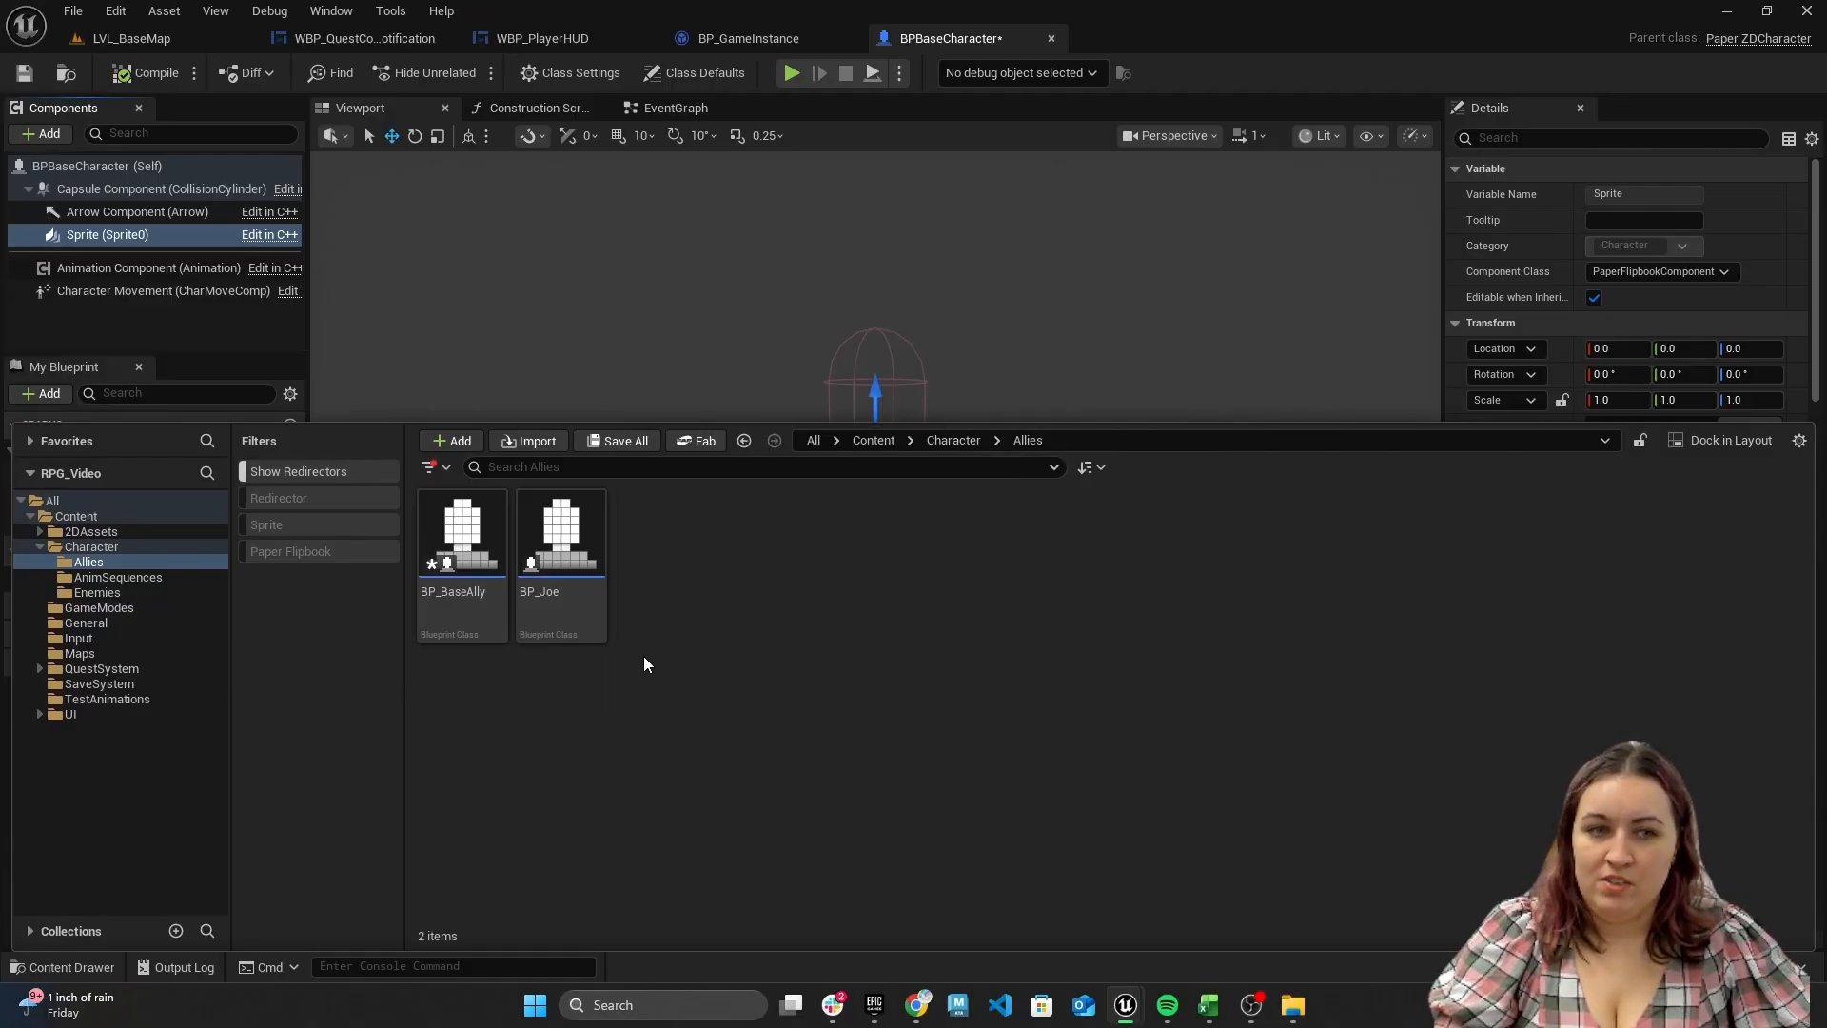
Open the BP_BaseAlly blueprint from the Allies folder and view its character in the viewport
click(454, 596)
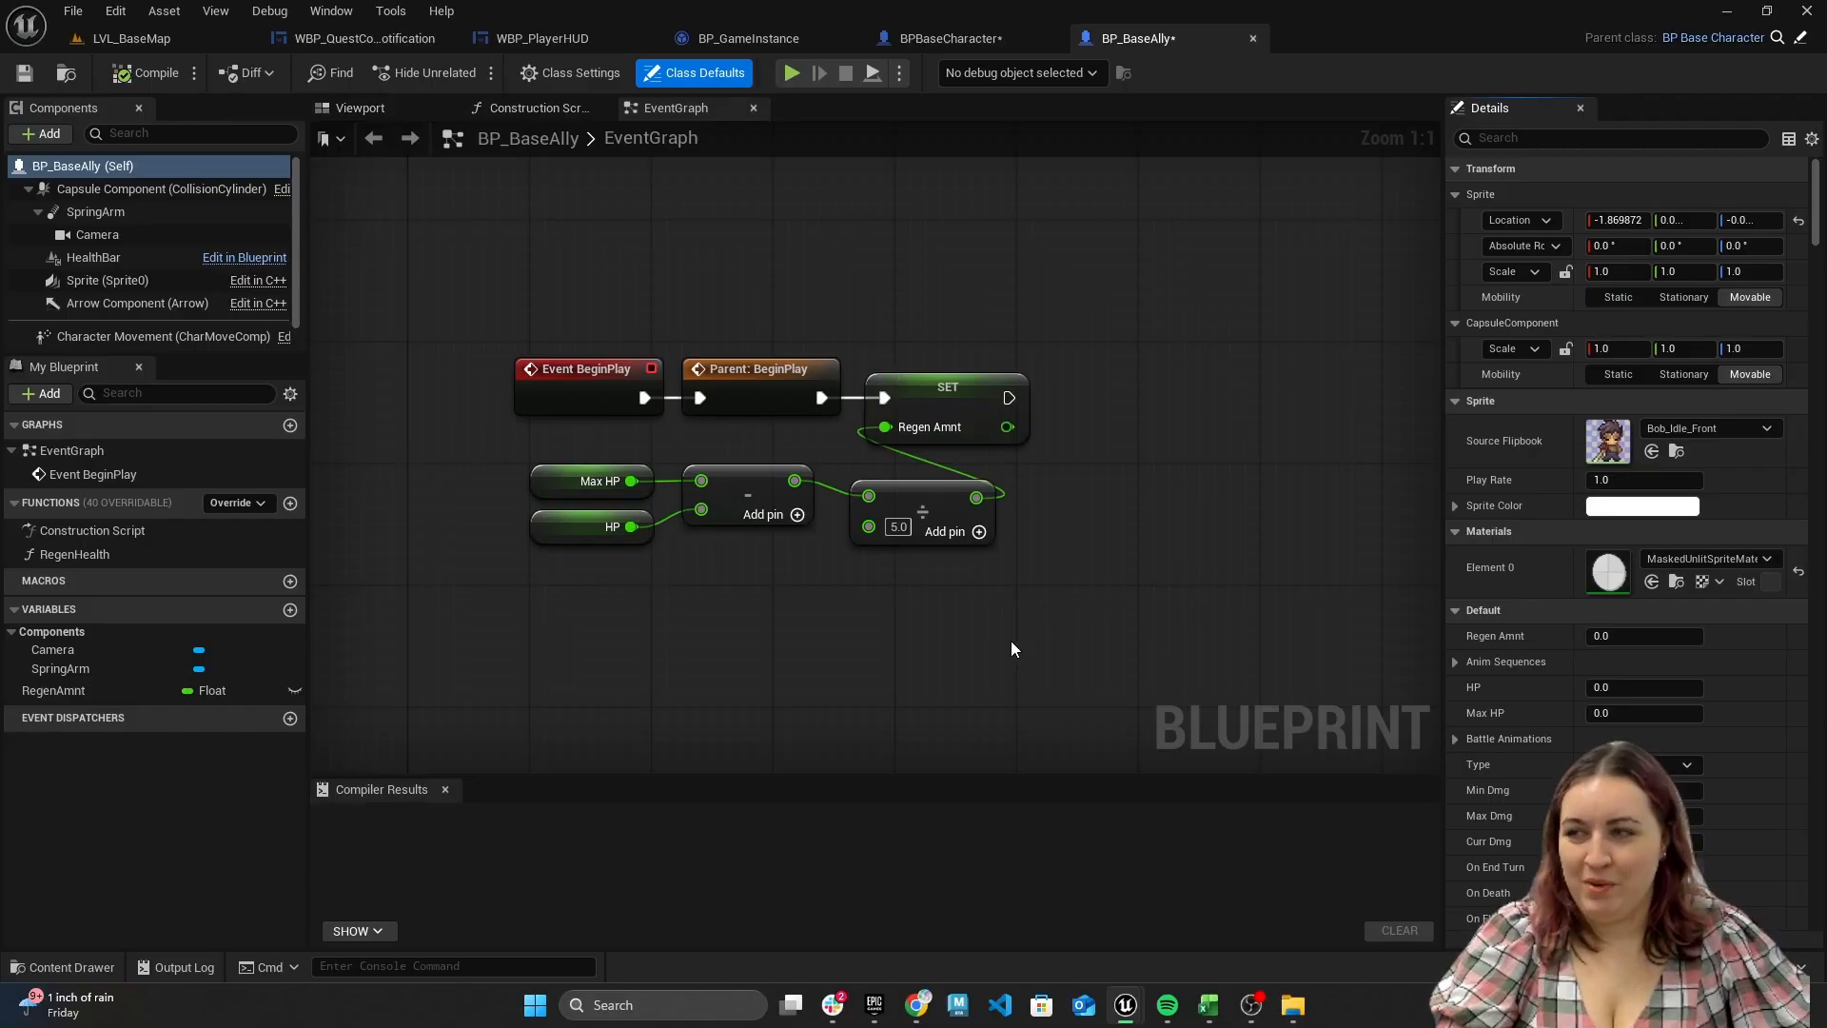
click(369, 110)
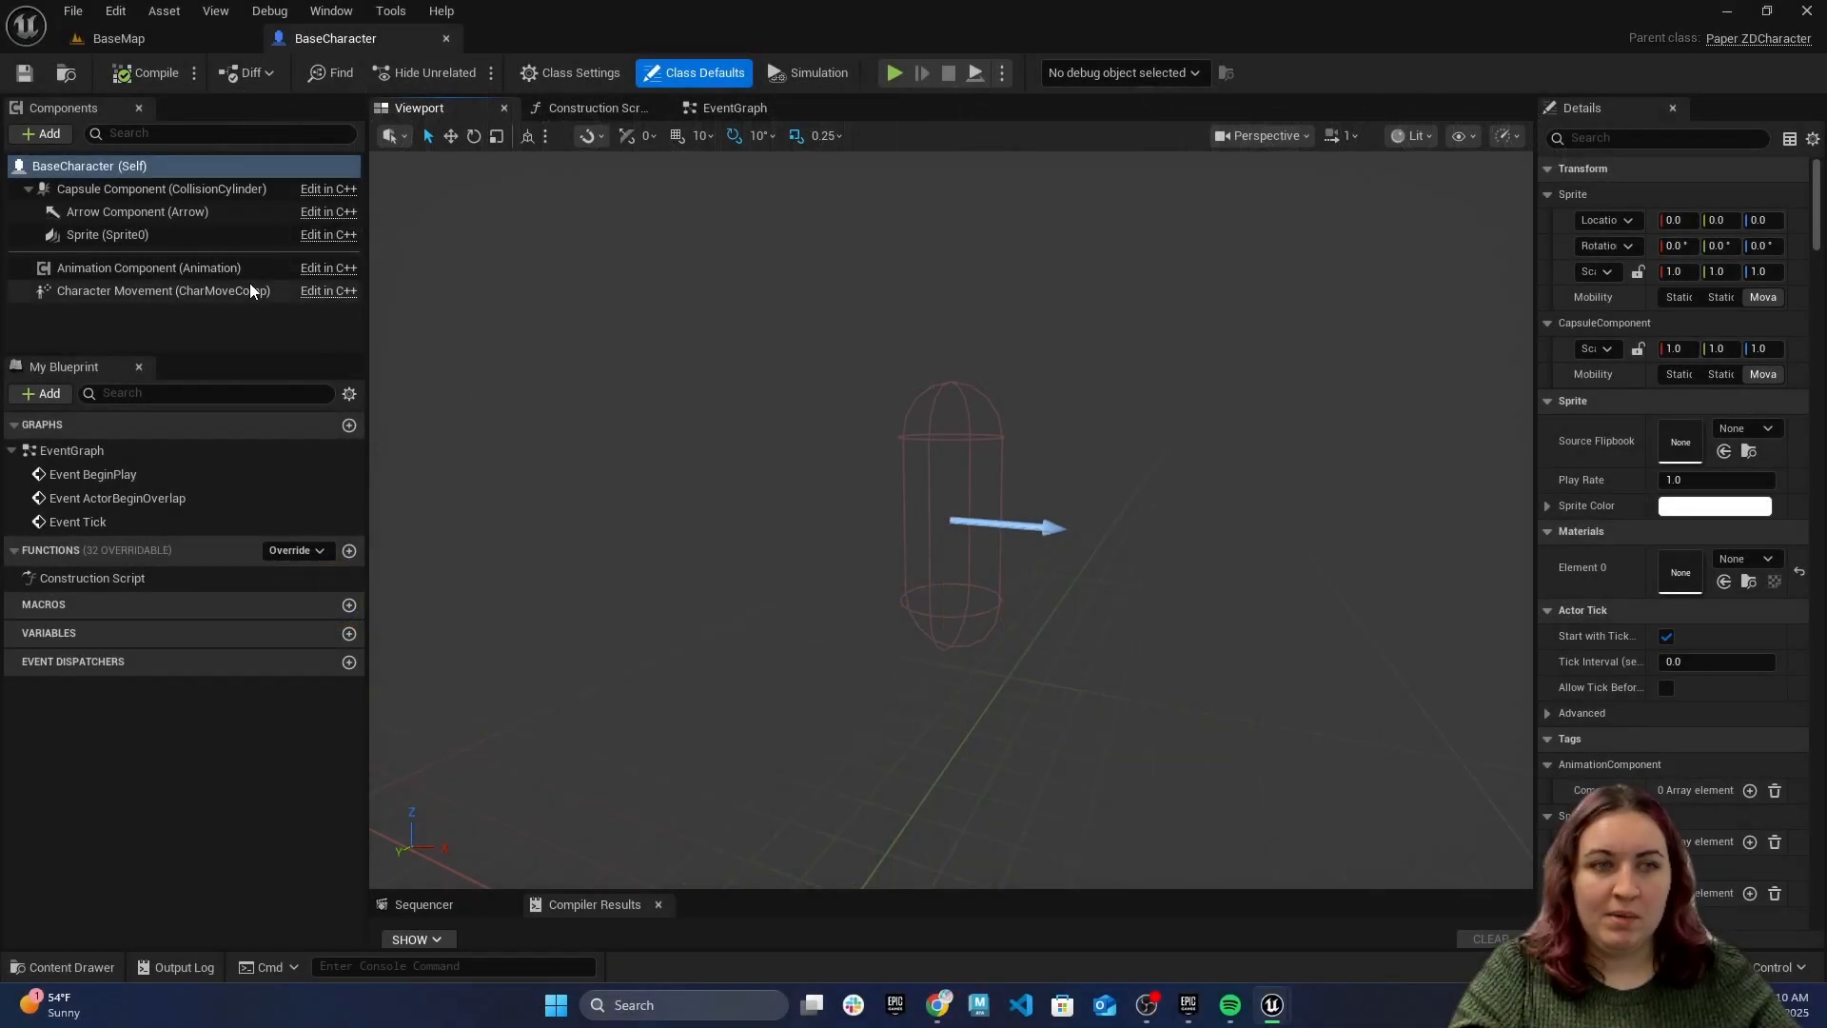
Inspect the Animation, Character Movement, Sprite and Arrow components of the BaseCharacter blueprint one after another
click(141, 266)
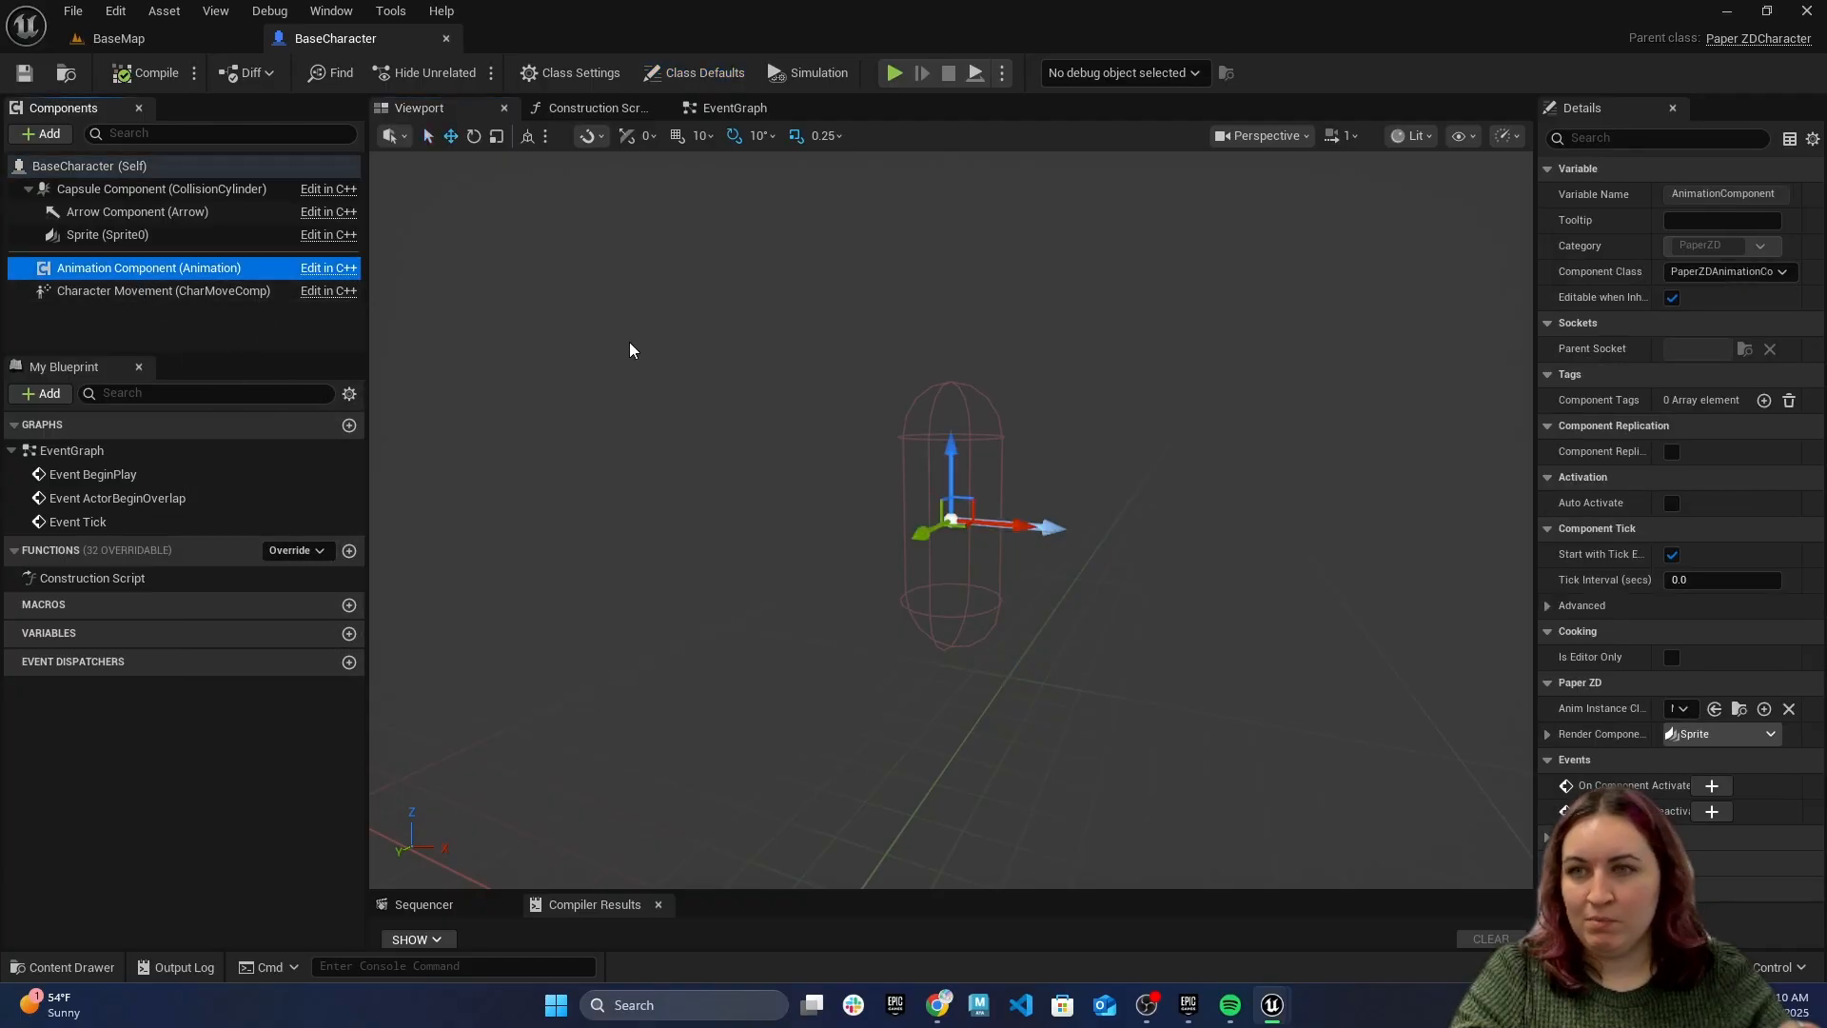
click(158, 292)
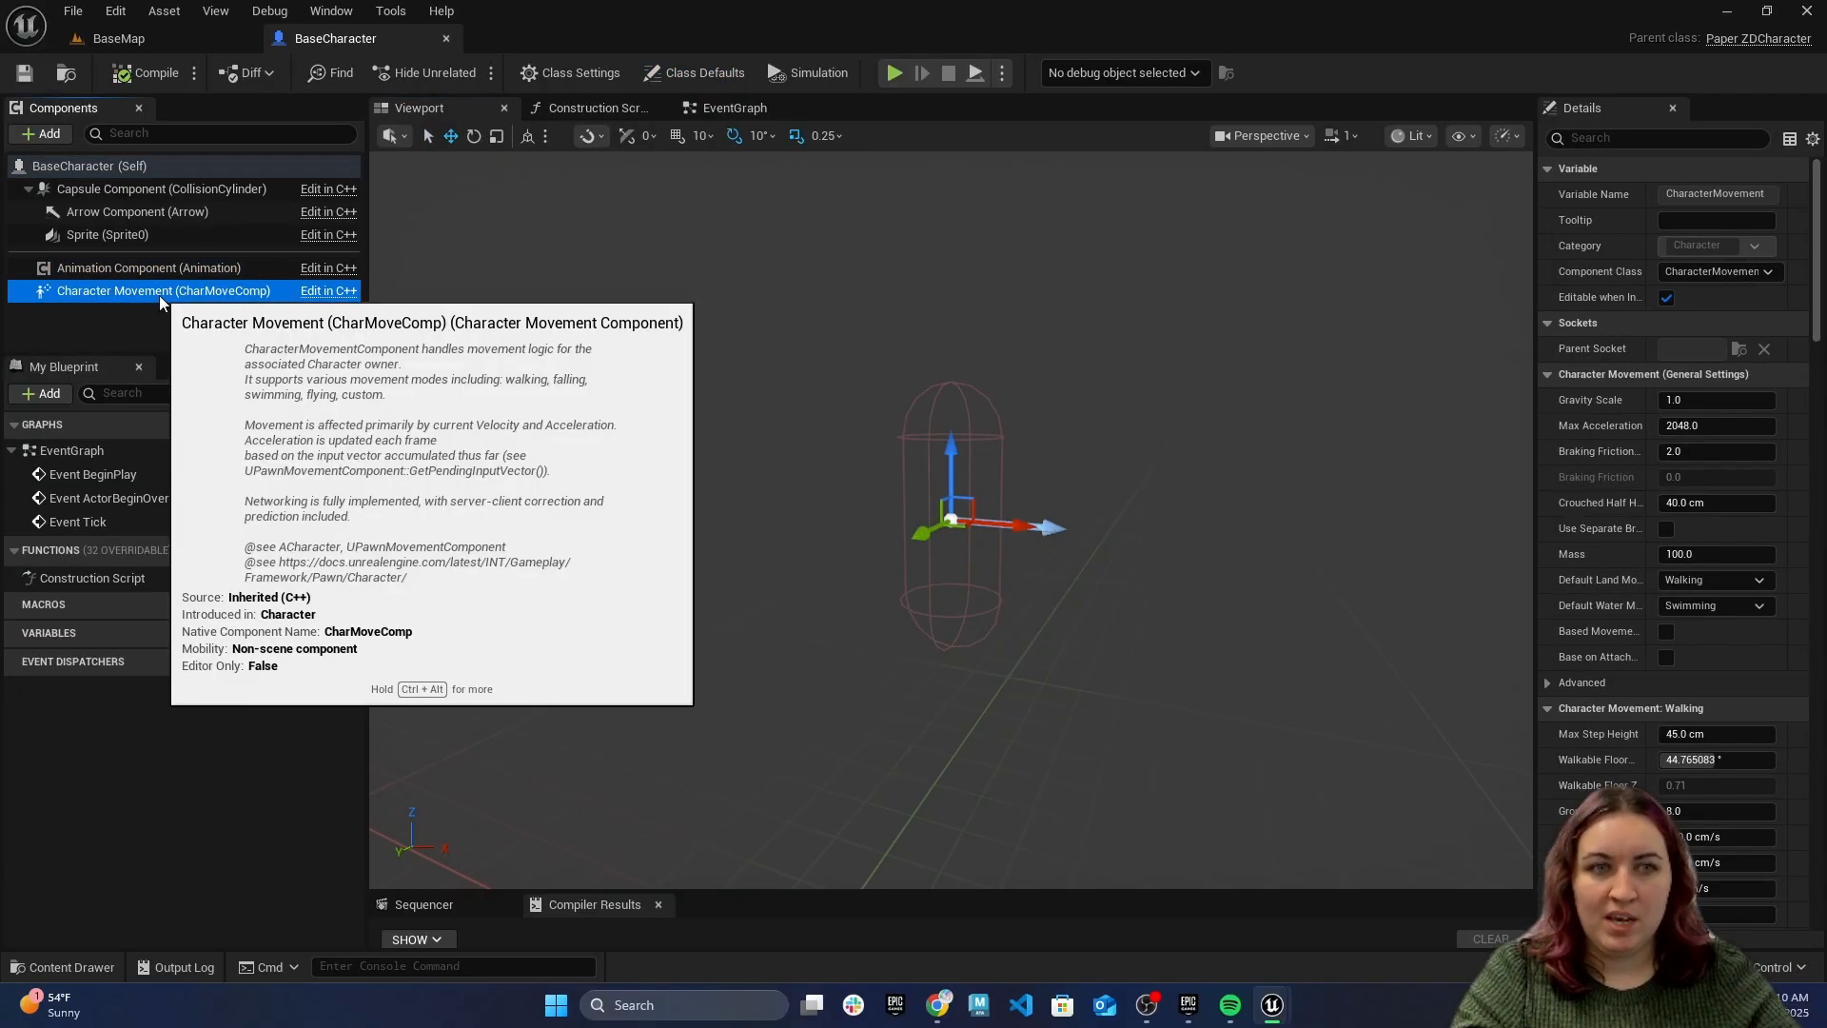
click(133, 235)
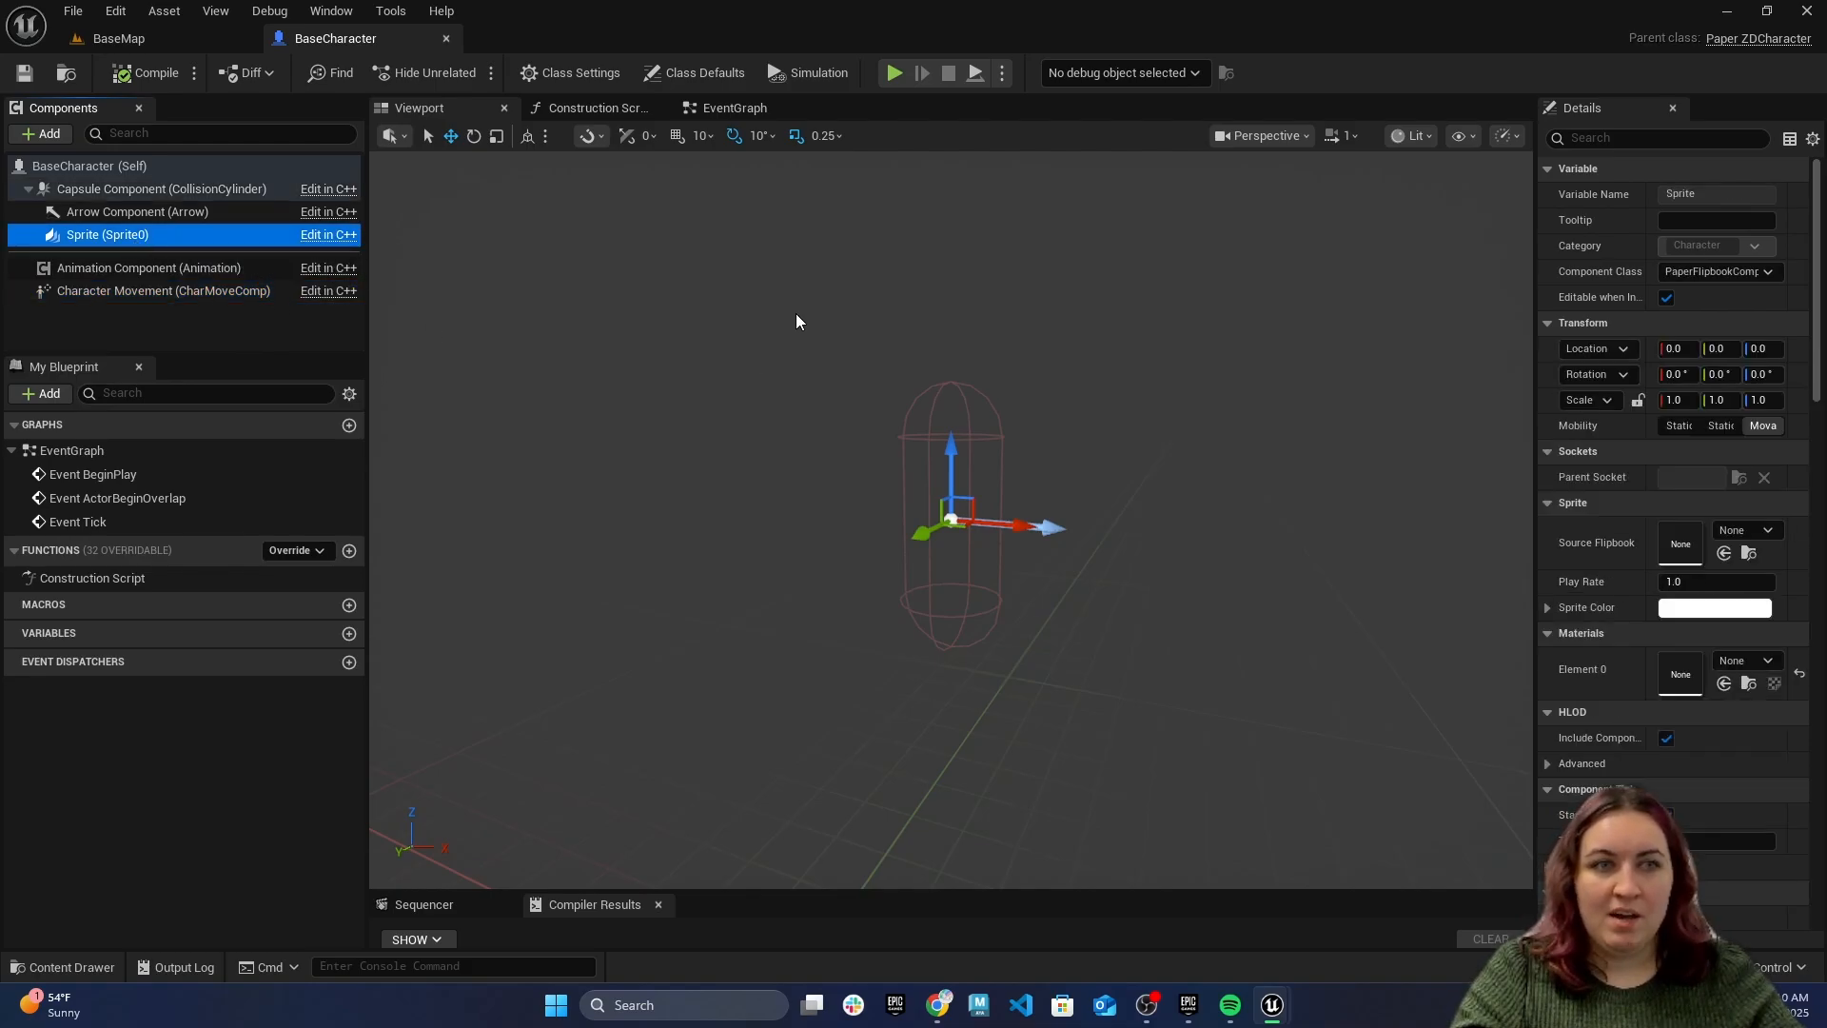
click(138, 212)
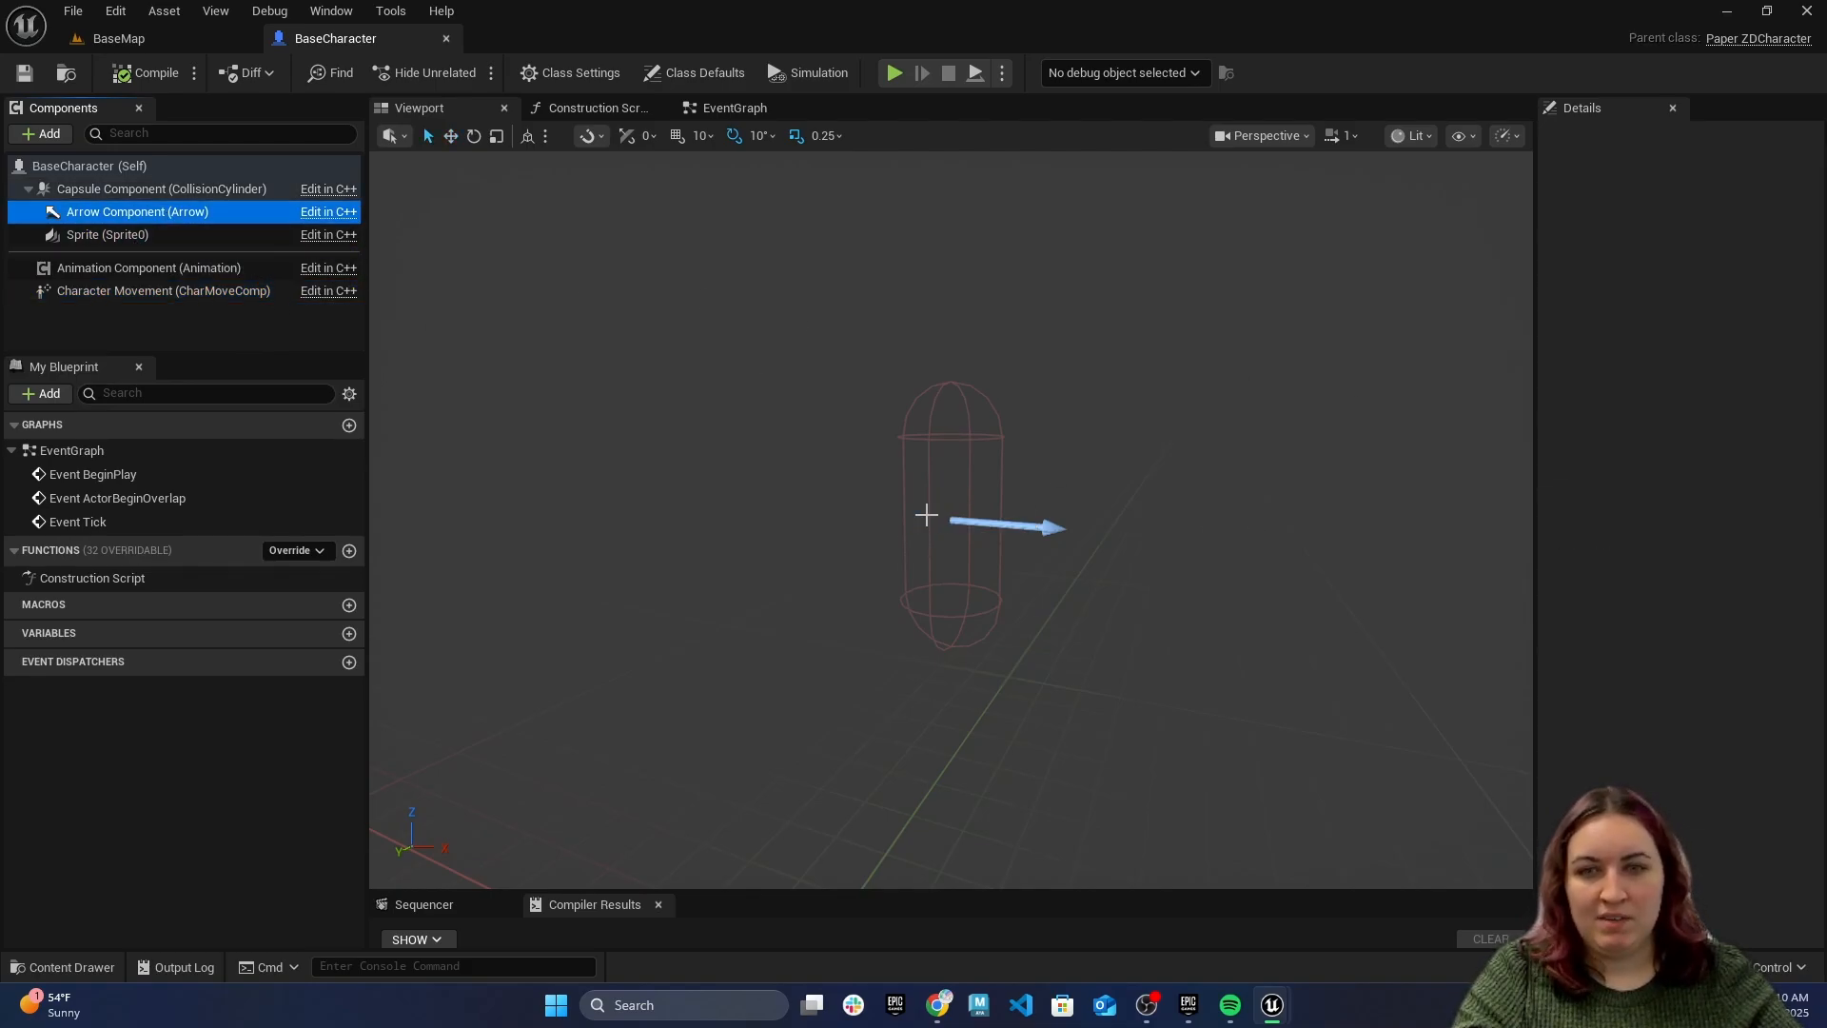
Assign Swordsman_Idle_Front as the Source Flipbook of BaseCharacter's Sprite component
click(127, 234)
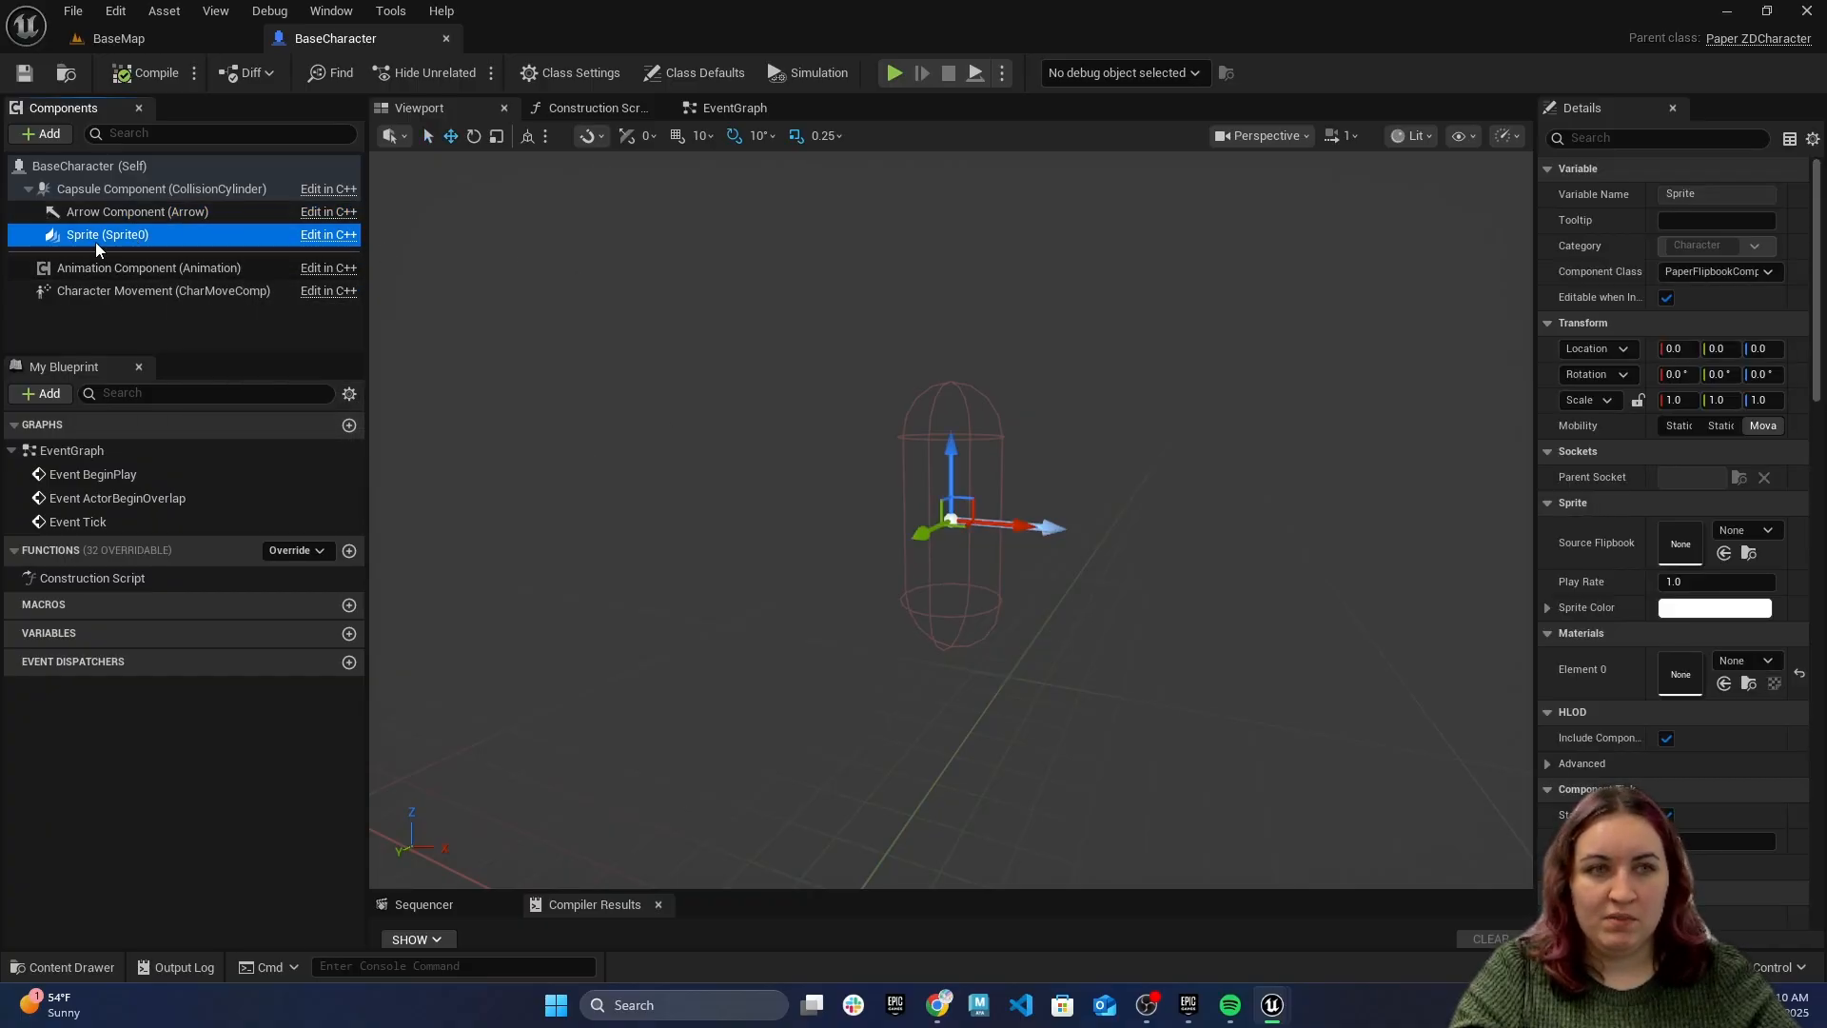
drag(1532, 498, 1245, 483)
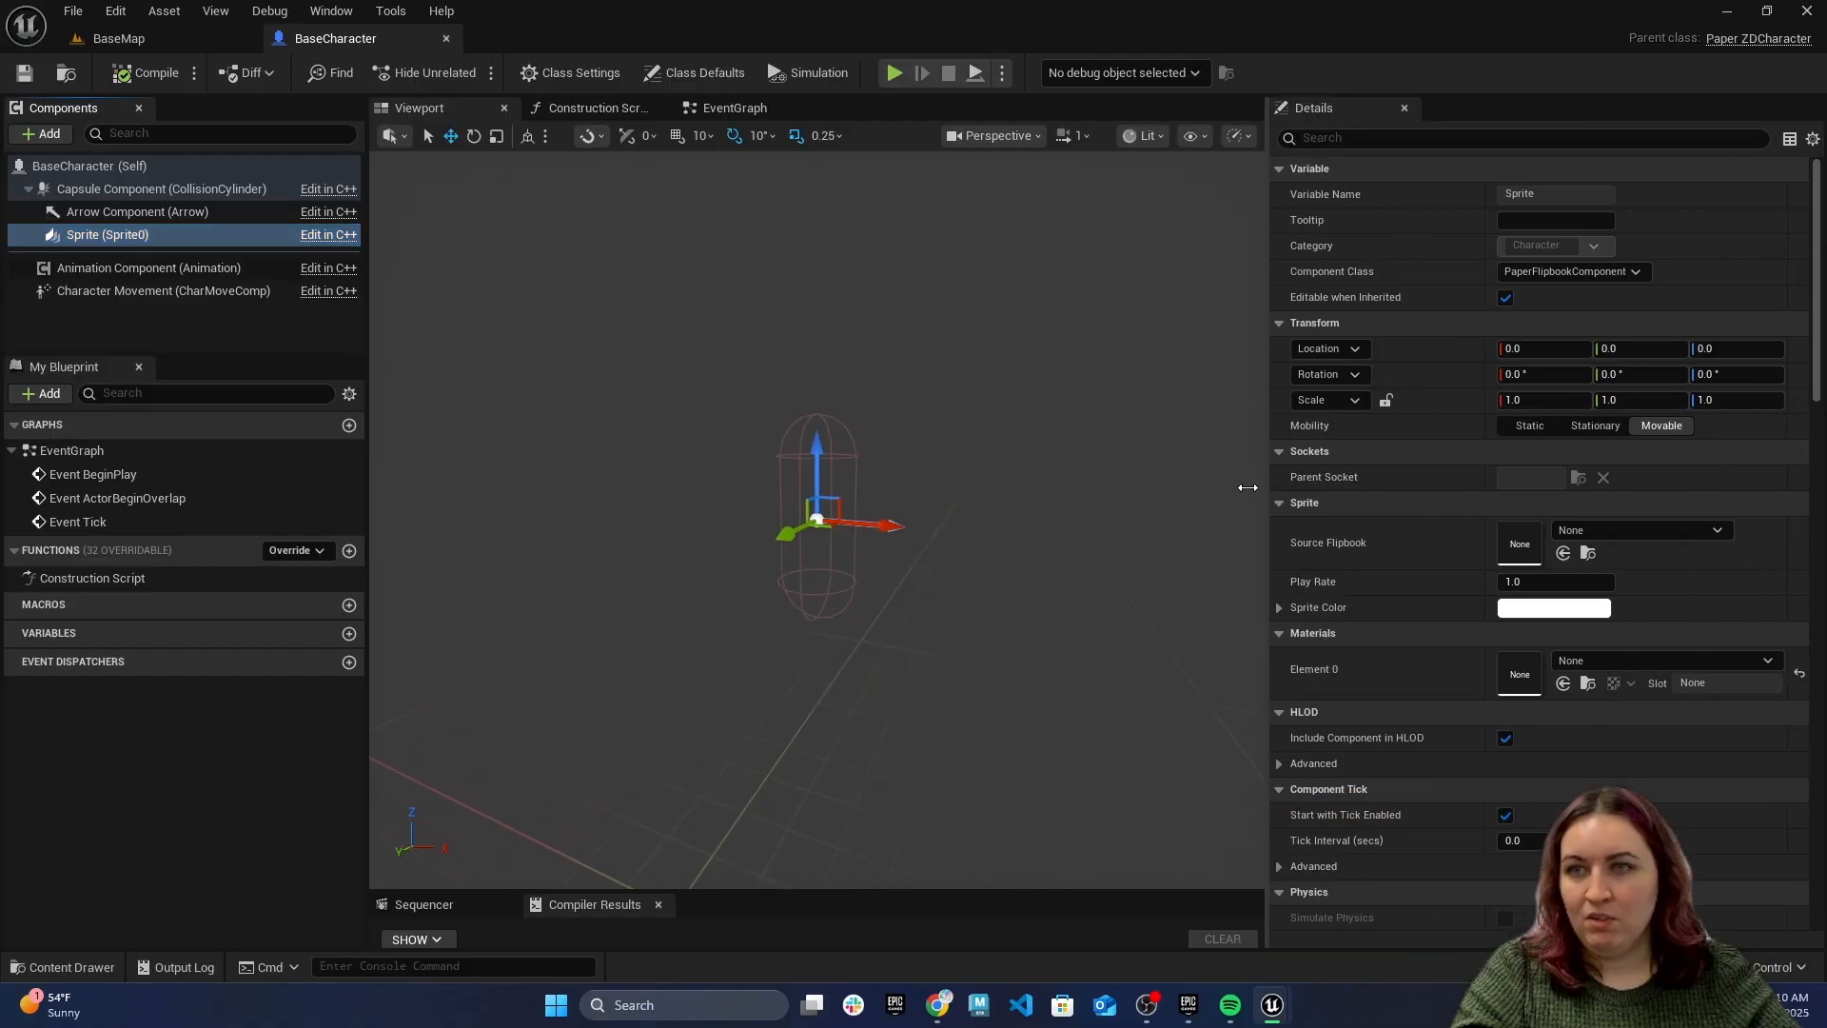
click(1647, 530)
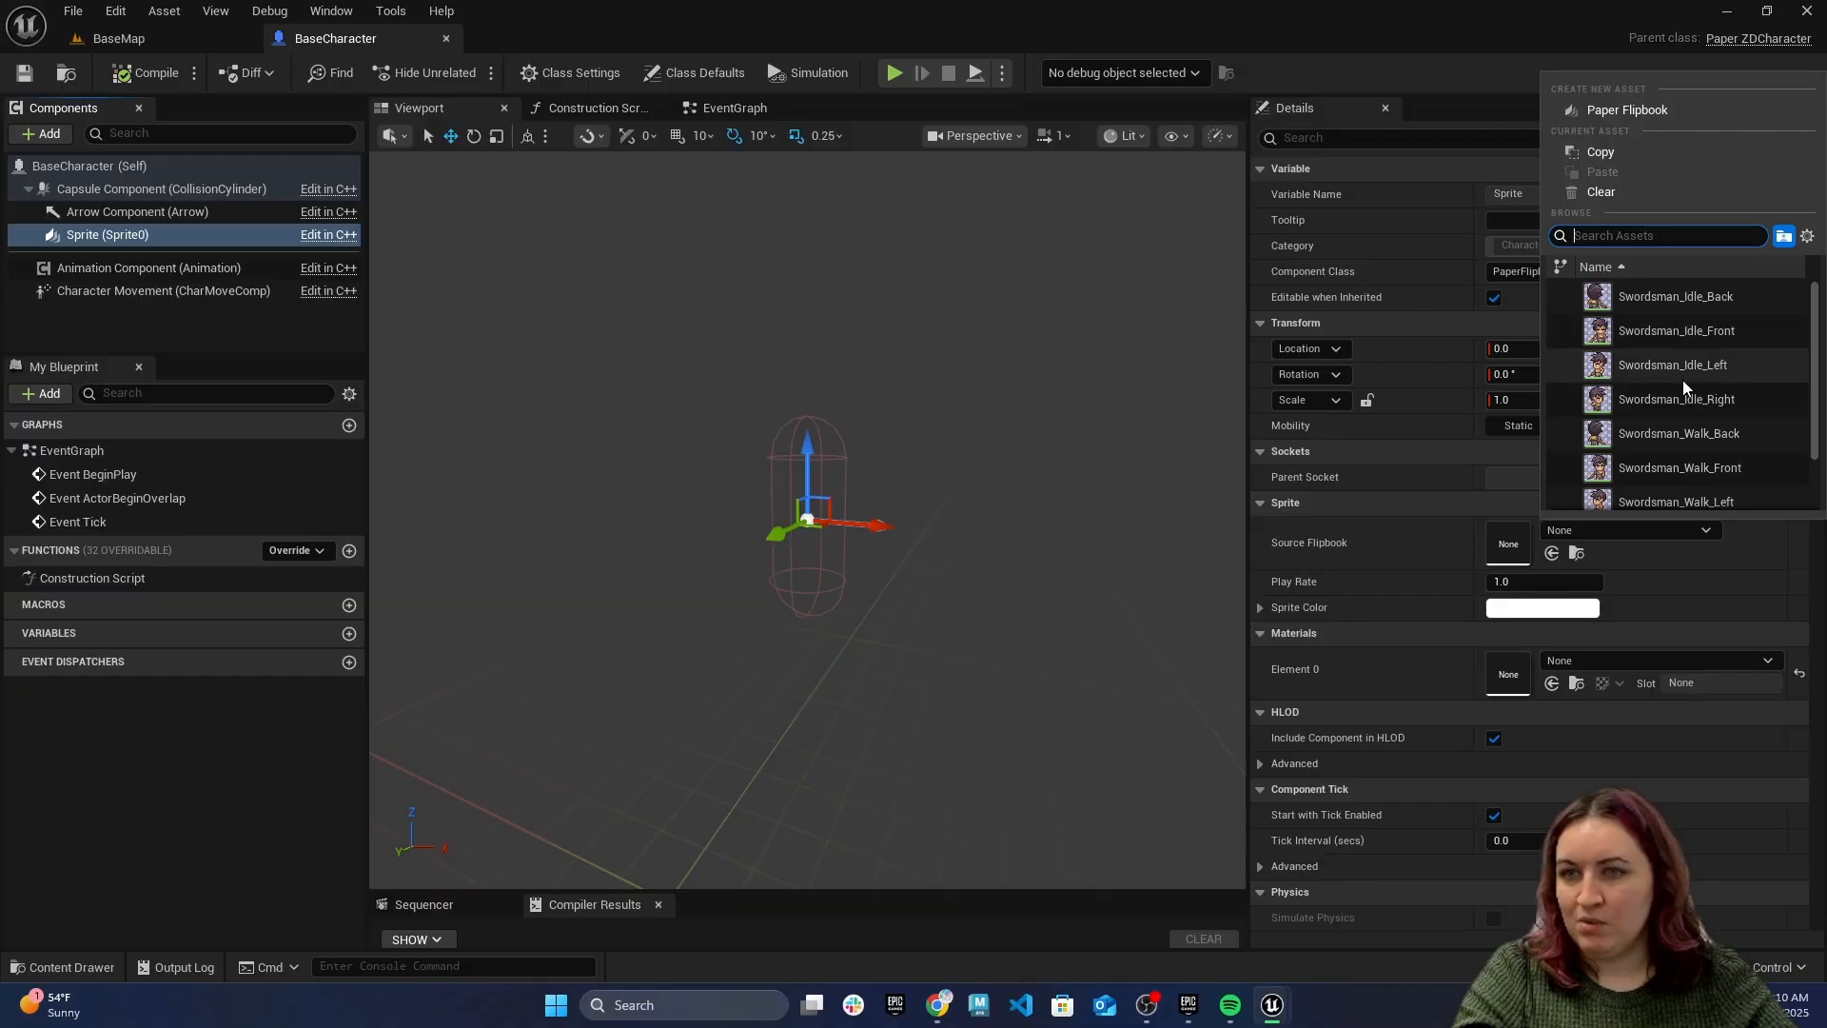
click(1683, 335)
Shrink the Capsule Component around the sprite to a half height of about 23.8 and a radius of about 14.6
drag(902, 539, 918, 504)
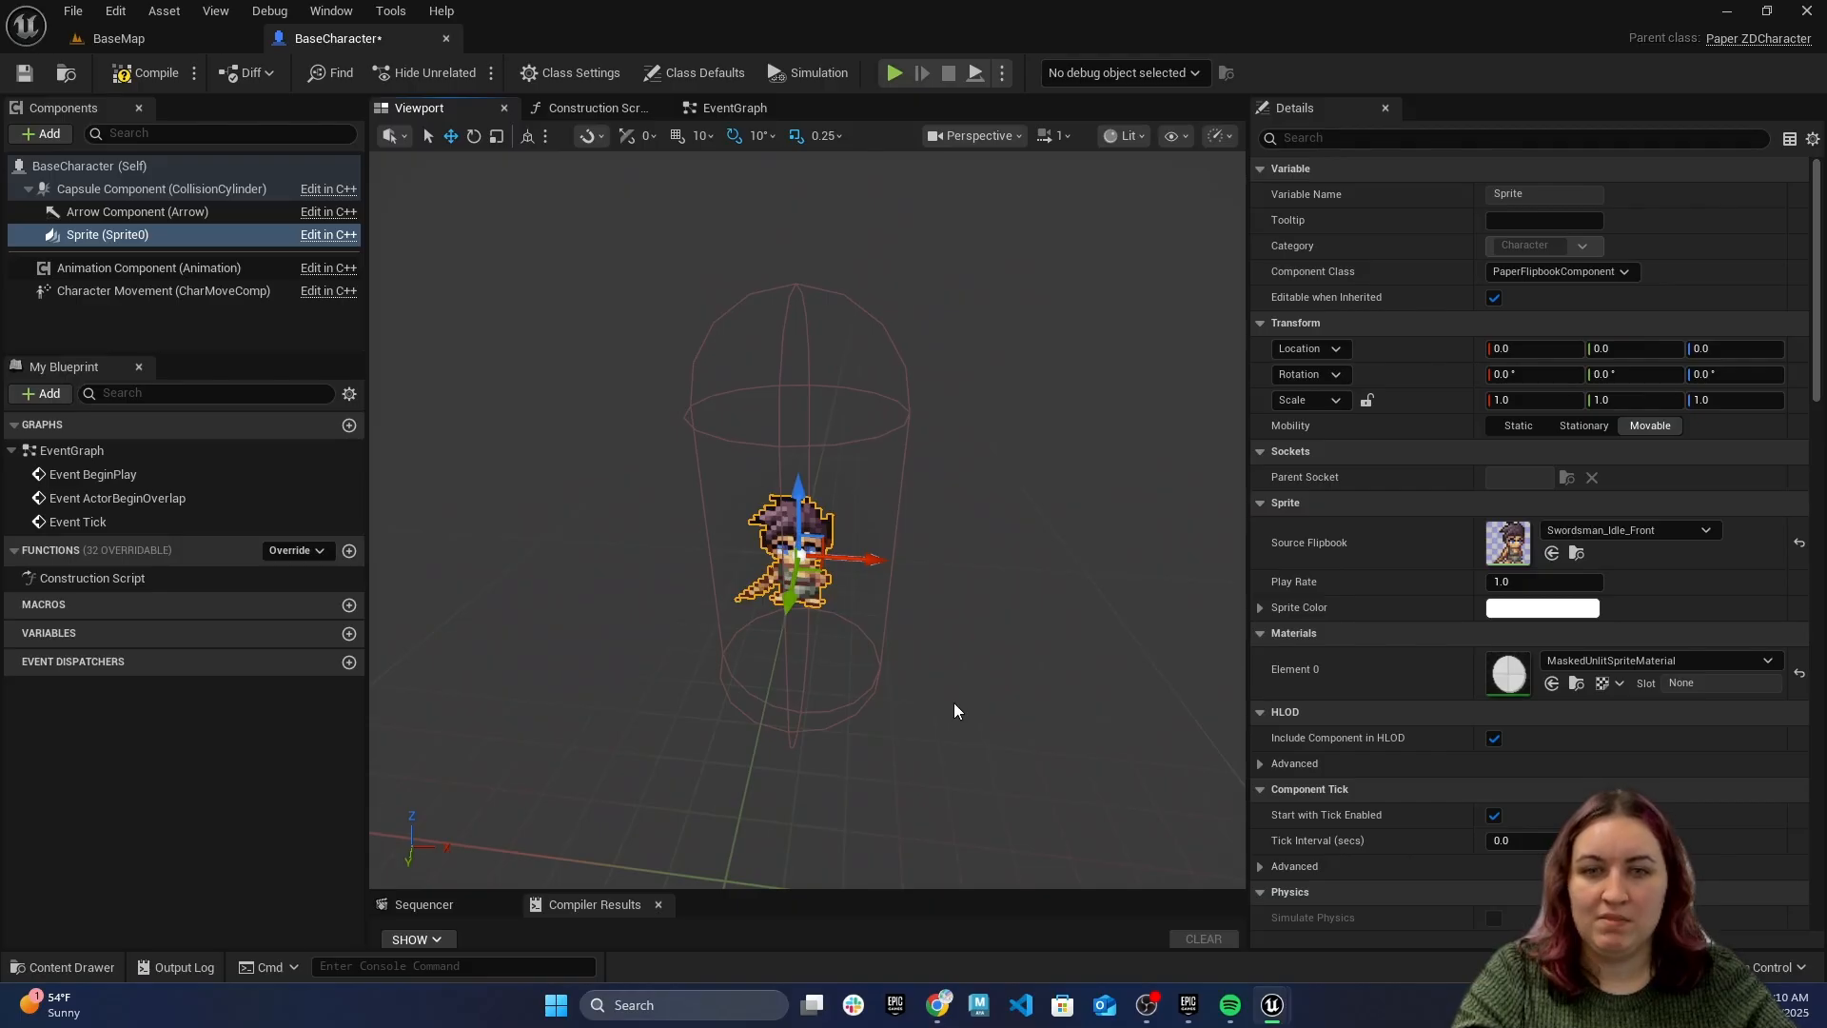
click(104, 187)
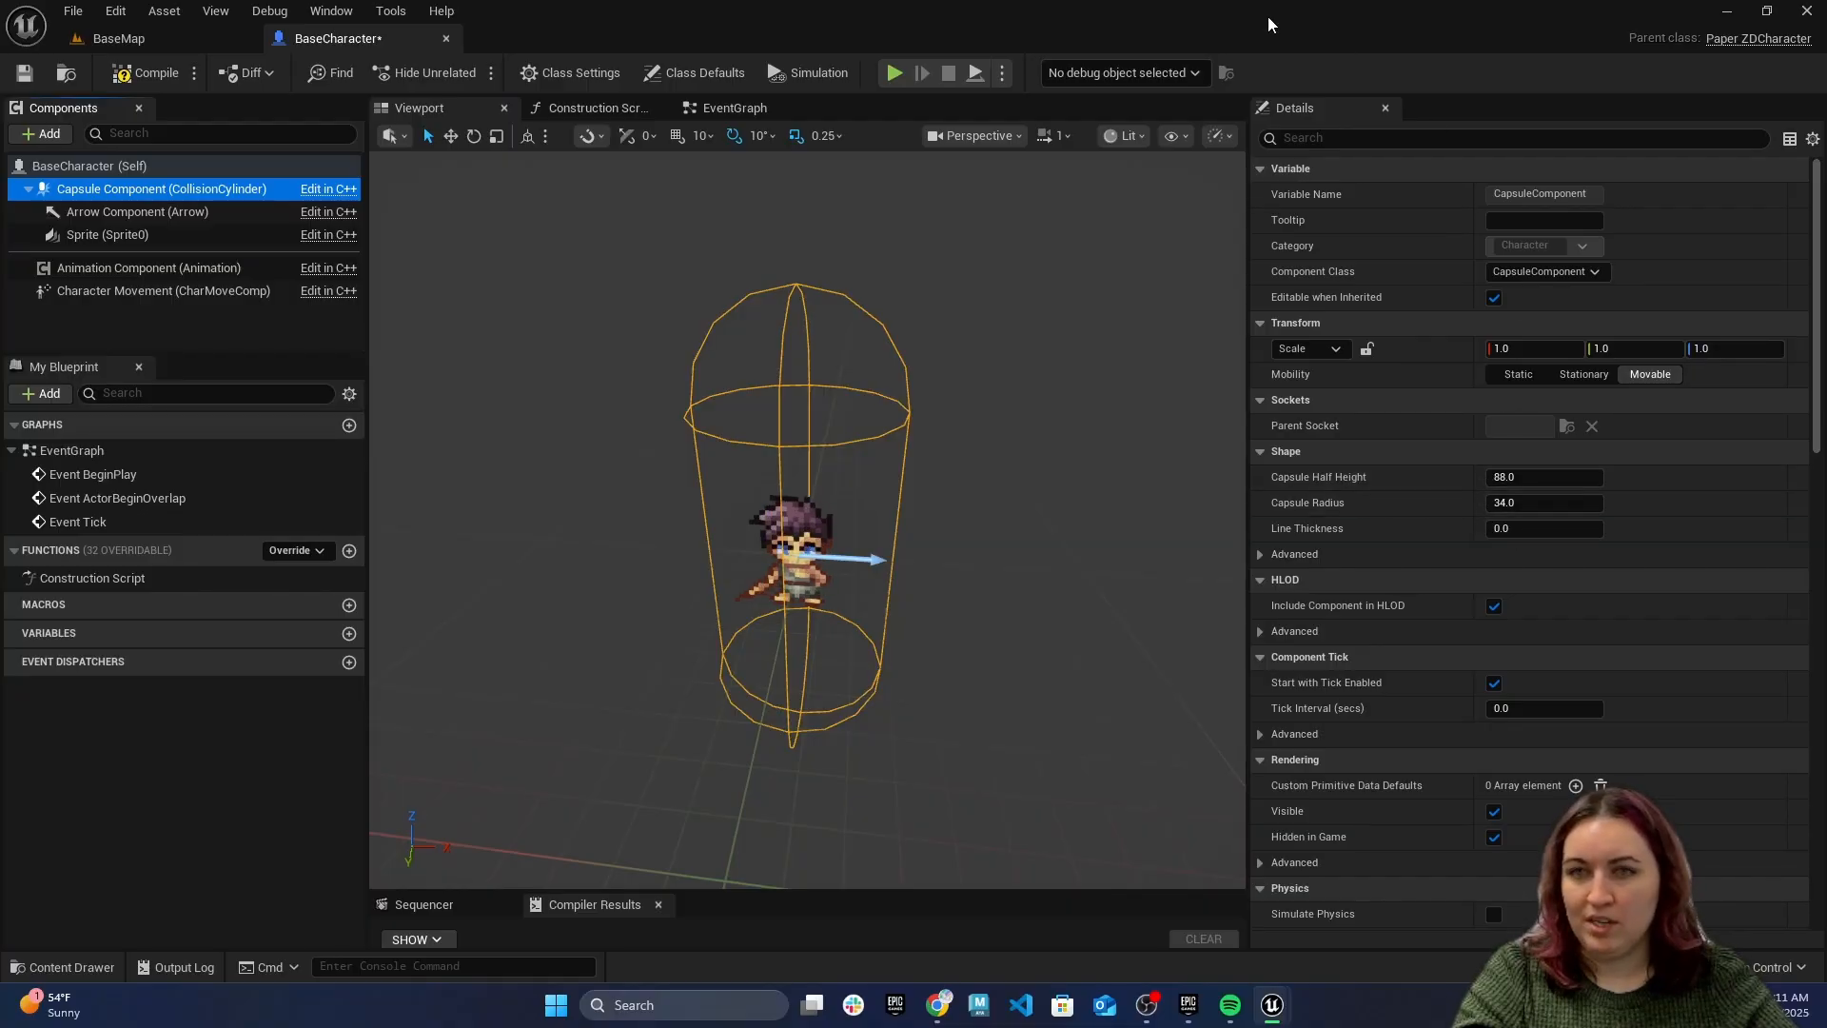
mouse_move(1519, 473)
mouse_down()
mouse_move(1471, 473)
mouse_move(1537, 503)
mouse_up()
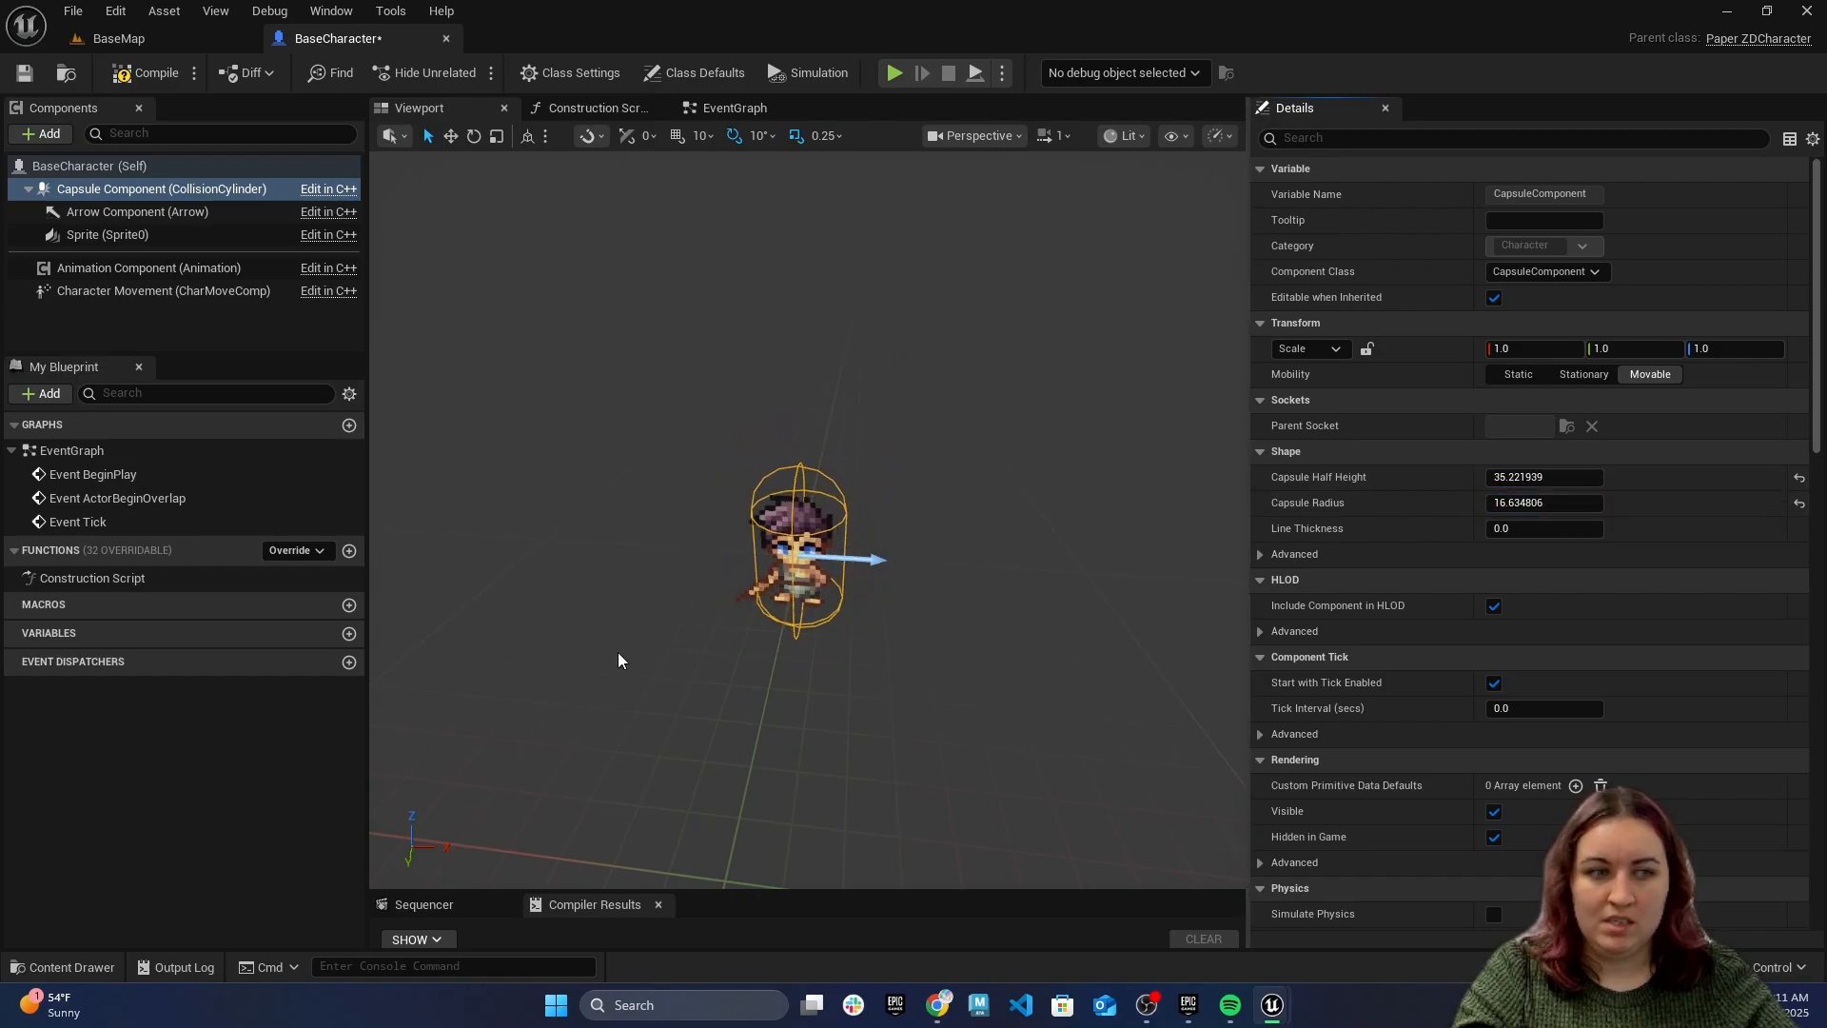
scroll(620, 657, up, 5)
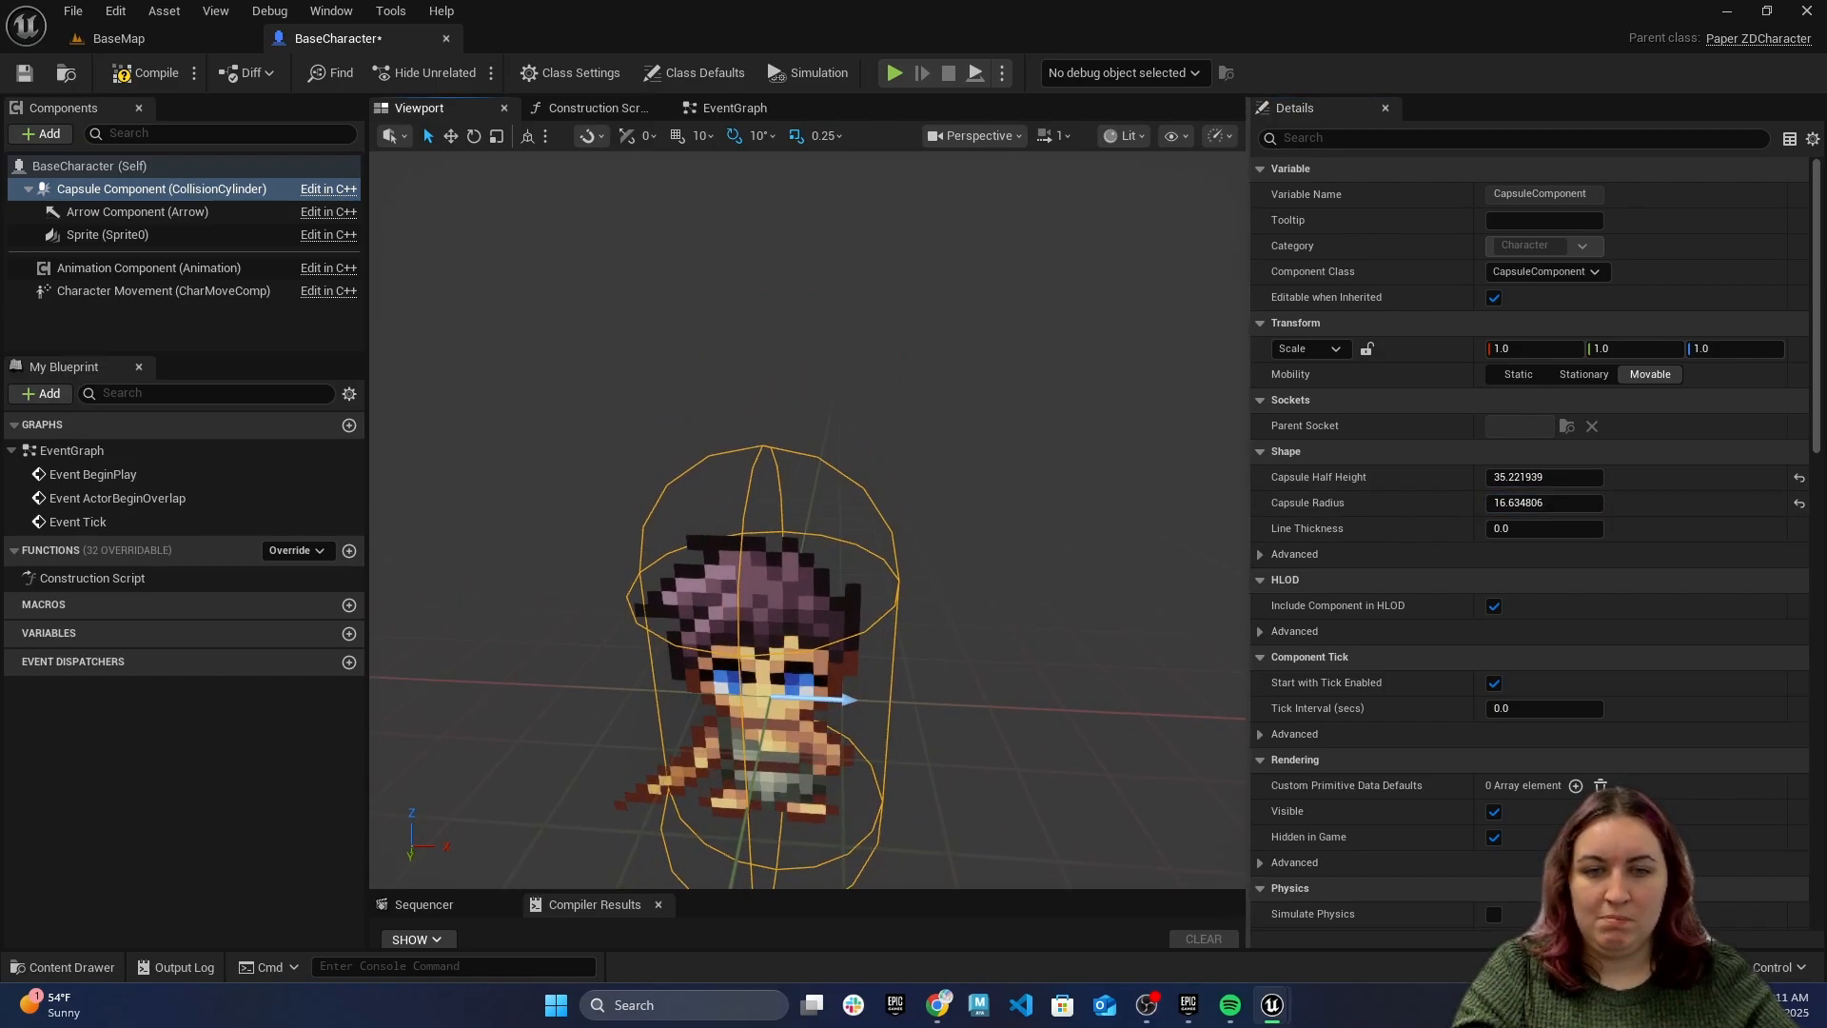
right_drag(621, 656, 624, 728)
key(s)
key(w)
key(s)
key(w)
right_drag(910, 809, 909, 701)
drag(1551, 474, 1505, 502)
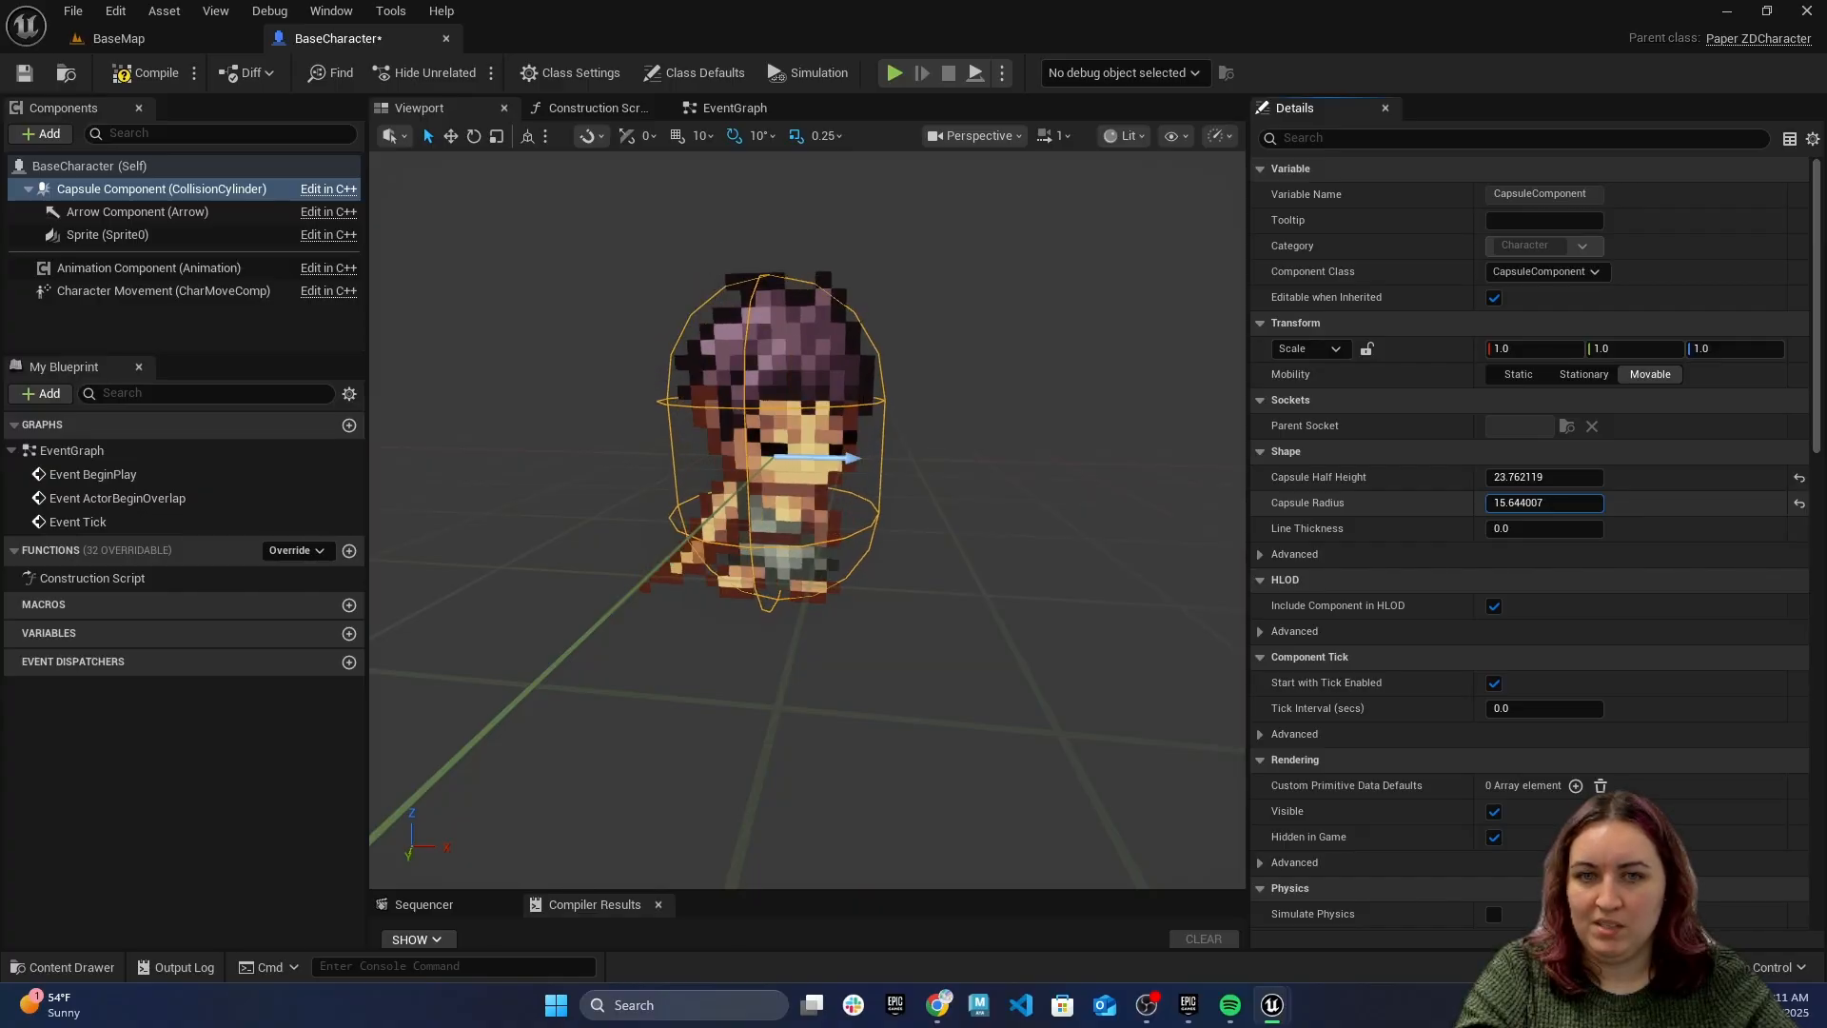
Shift the Sprite component about 1.37 units along X so it sits centred in the capsule
click(95, 236)
drag(842, 458, 846, 455)
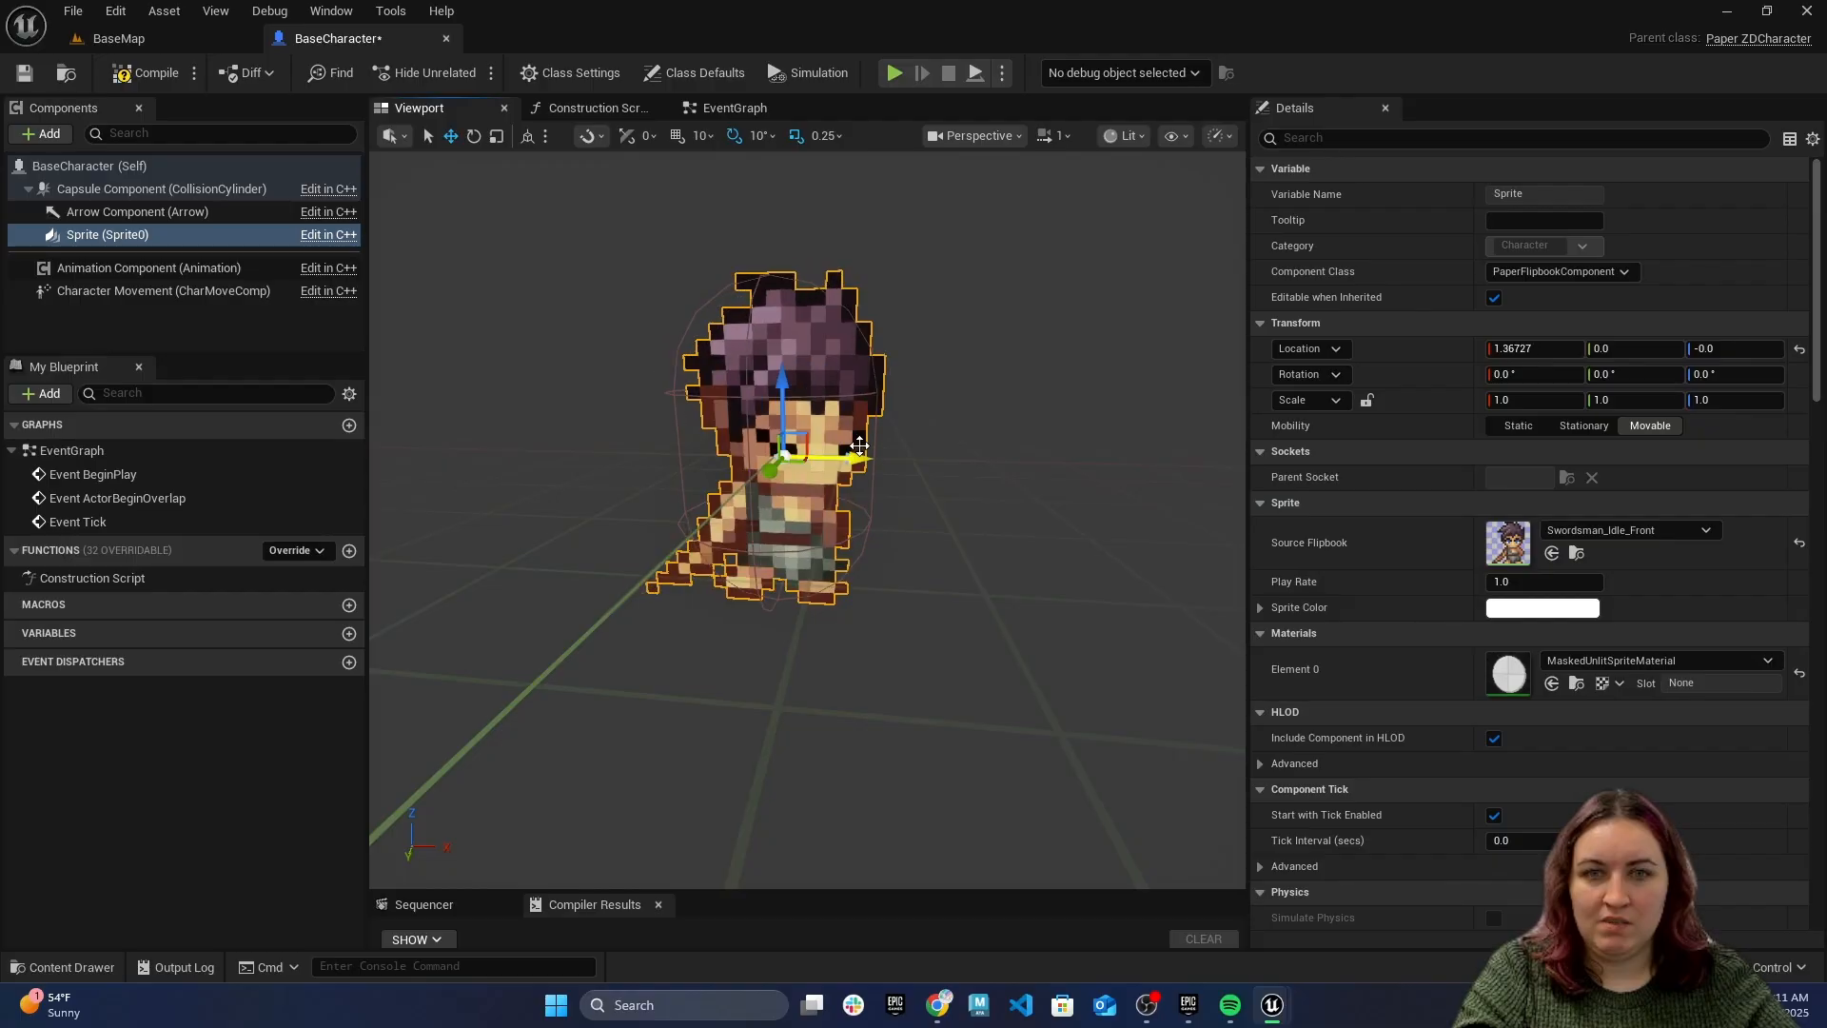
Set the capsule's half height to about 24.9, and compile and save the BaseCharacter blueprint
click(152, 188)
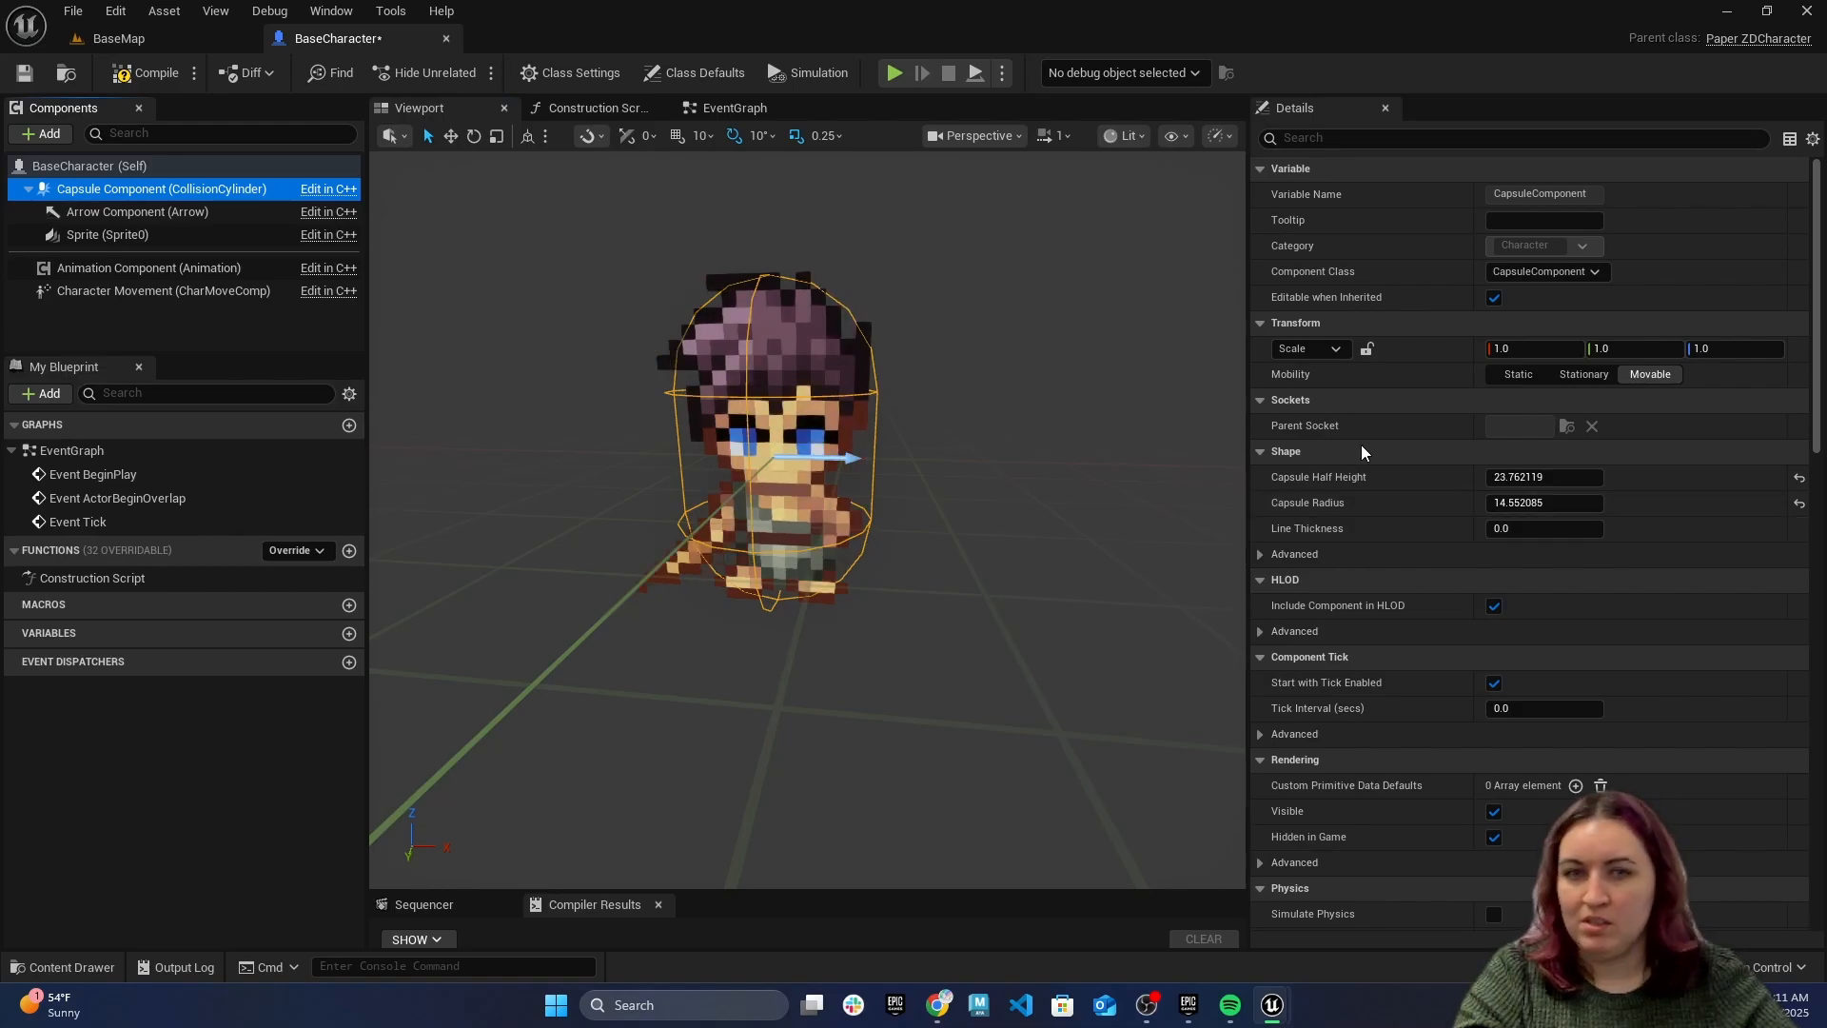
click(1532, 478)
drag(1526, 477, 1558, 477)
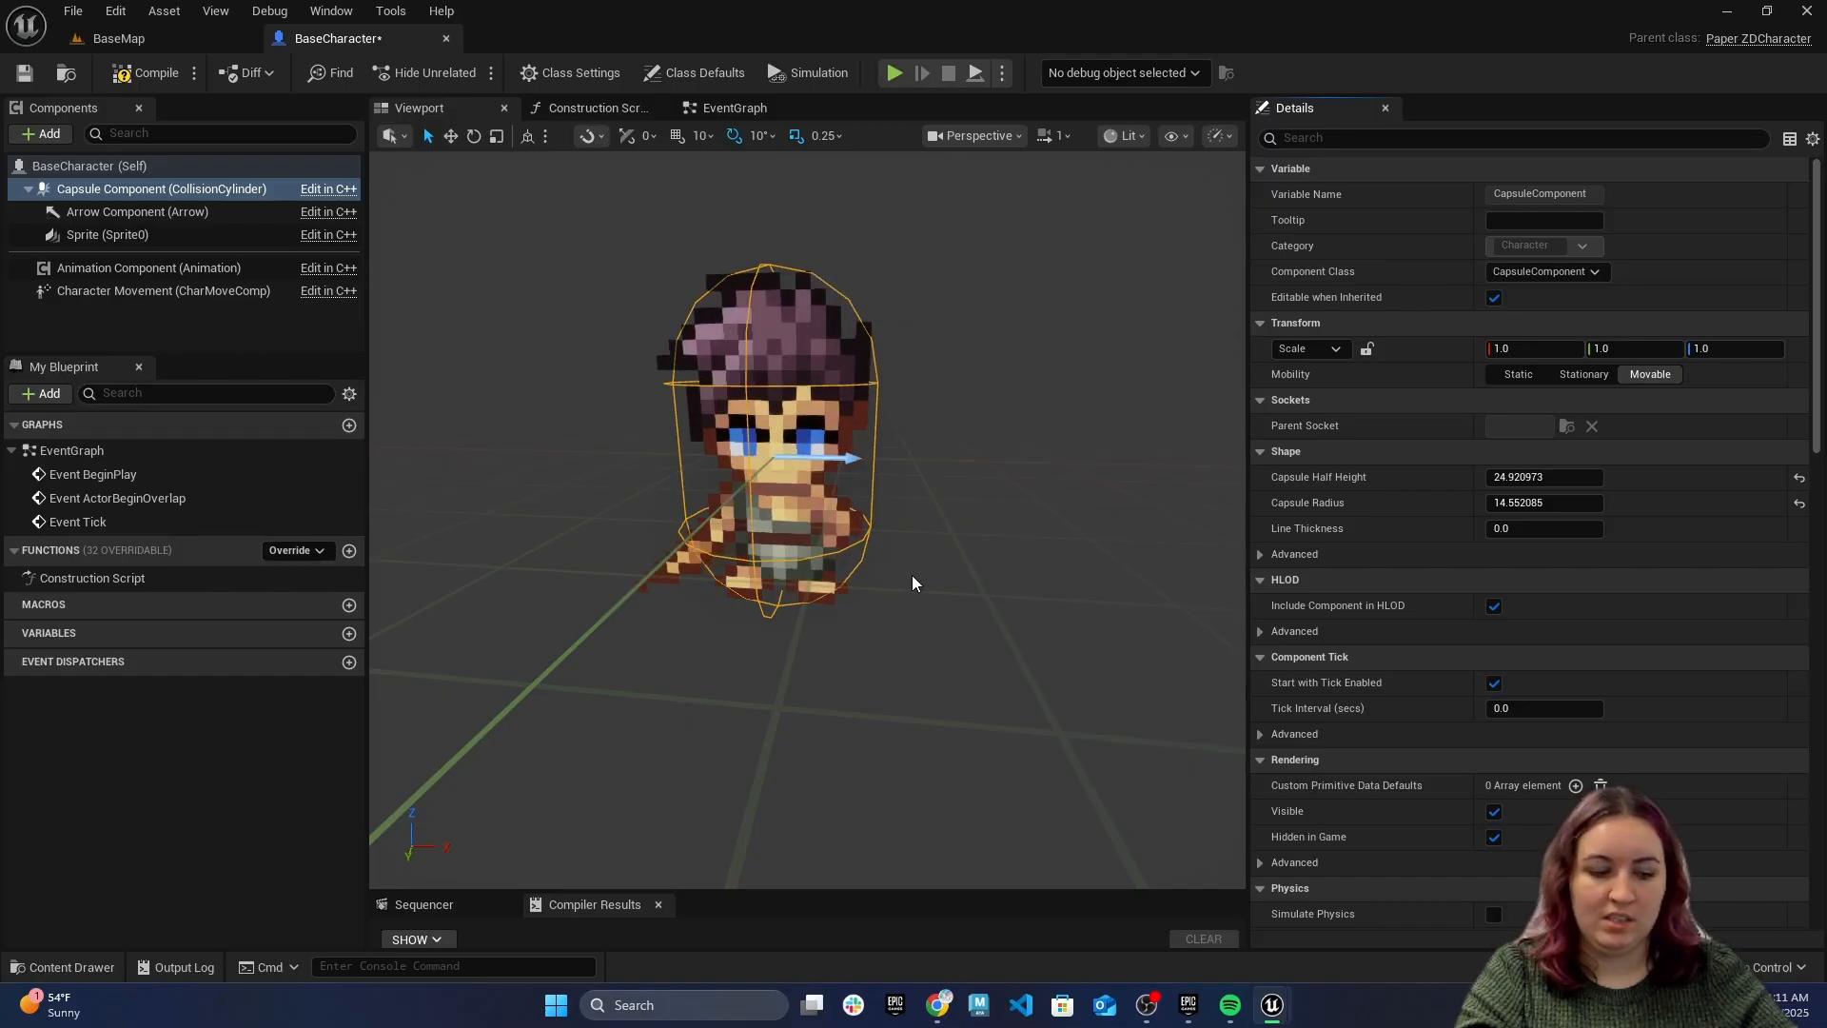
click(145, 73)
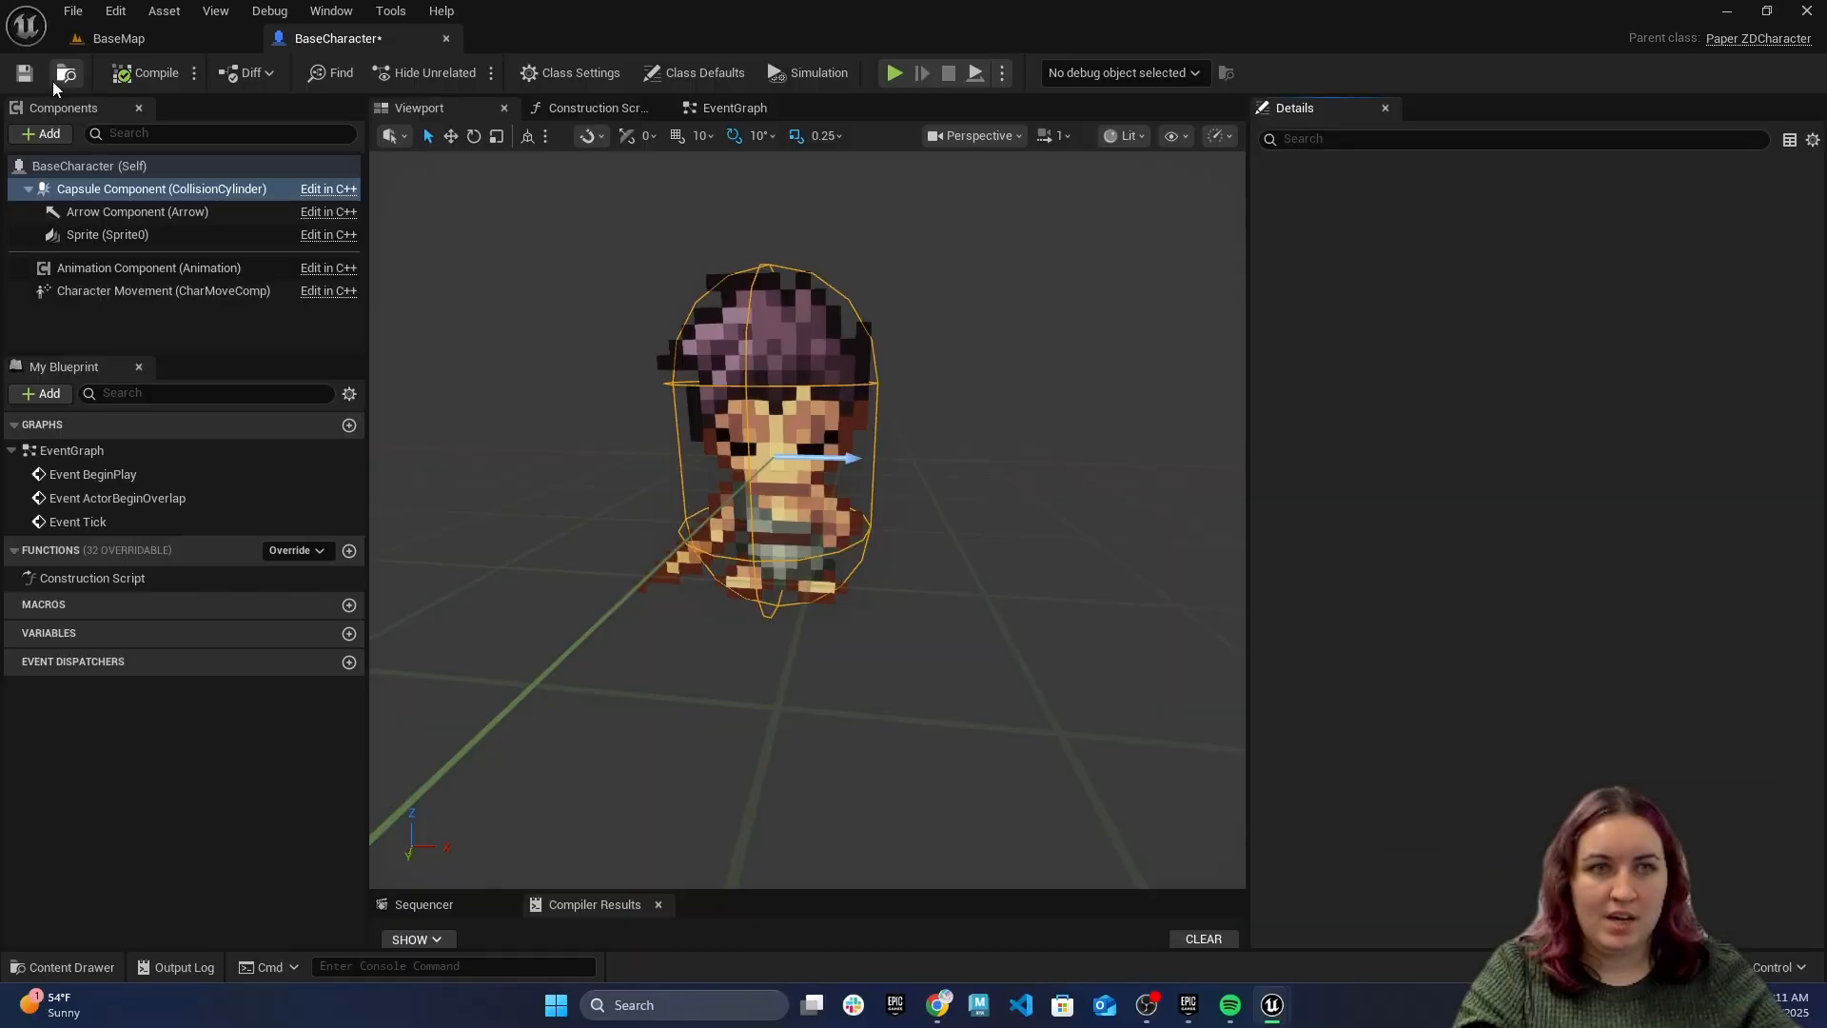
click(24, 73)
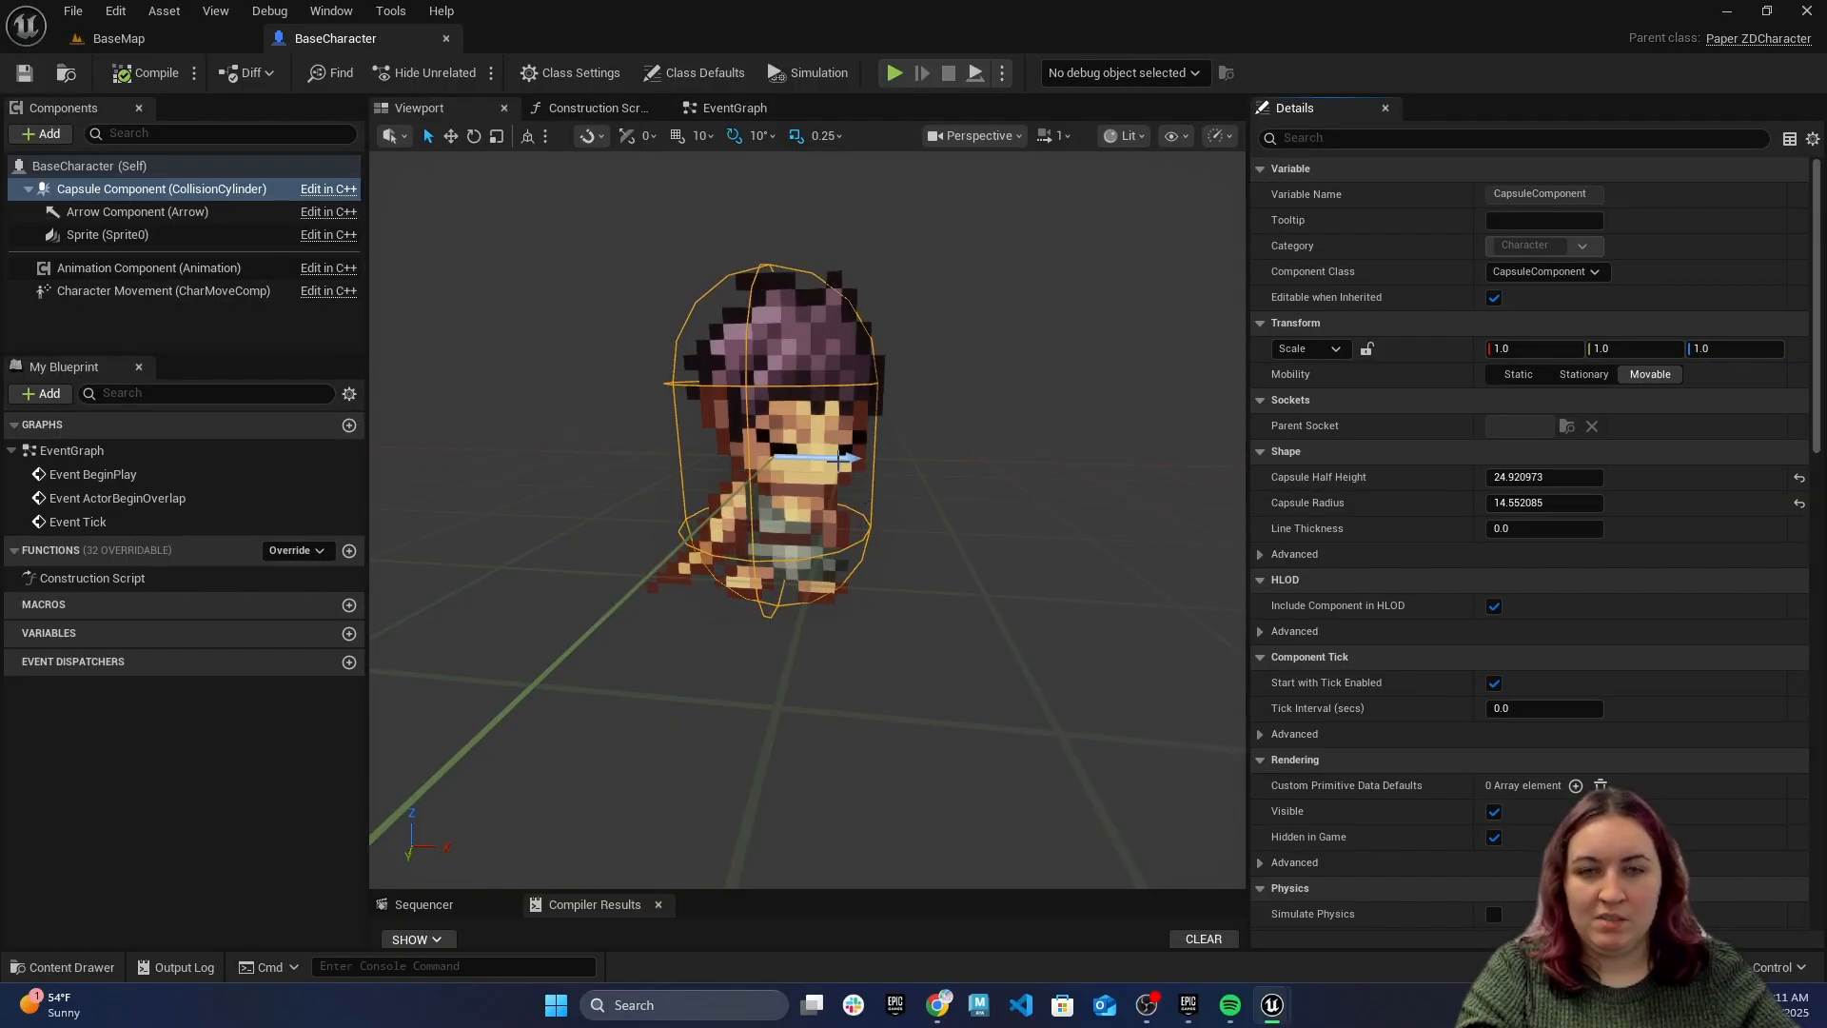
Examine the Arrow component's forward direction relative to the front-facing sprite and its capsule
click(856, 460)
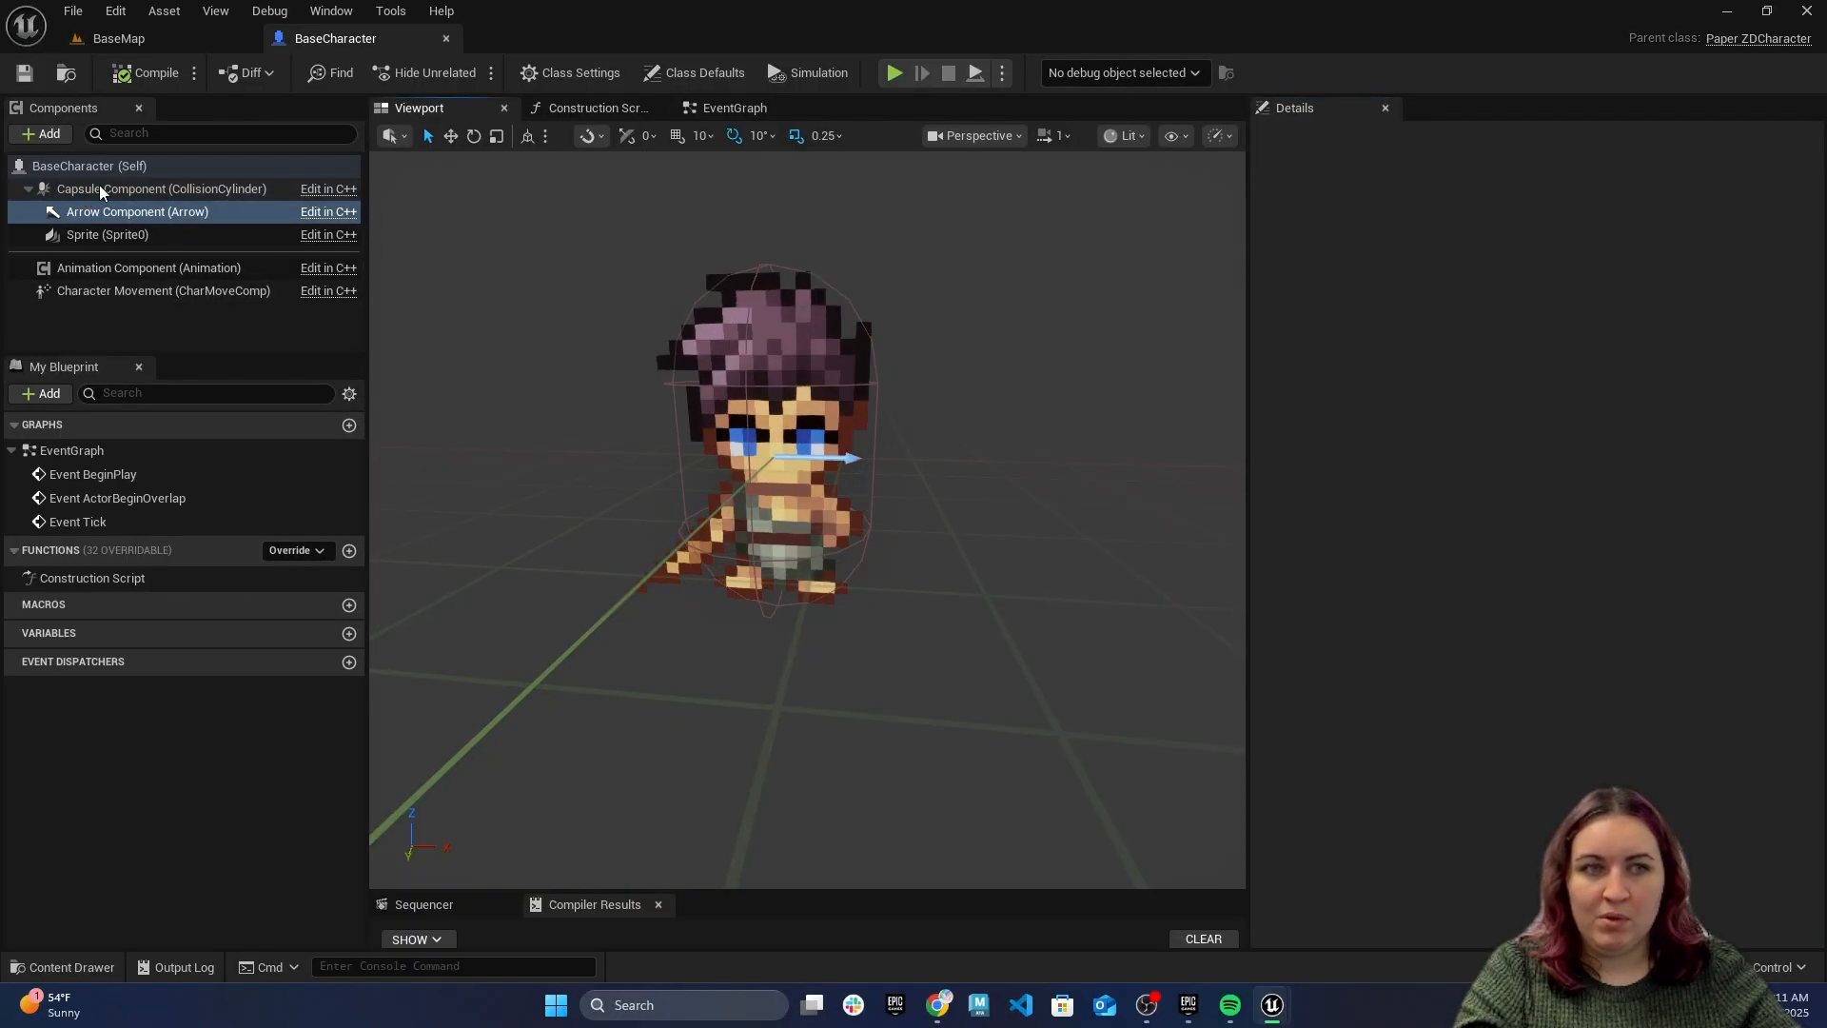
click(828, 457)
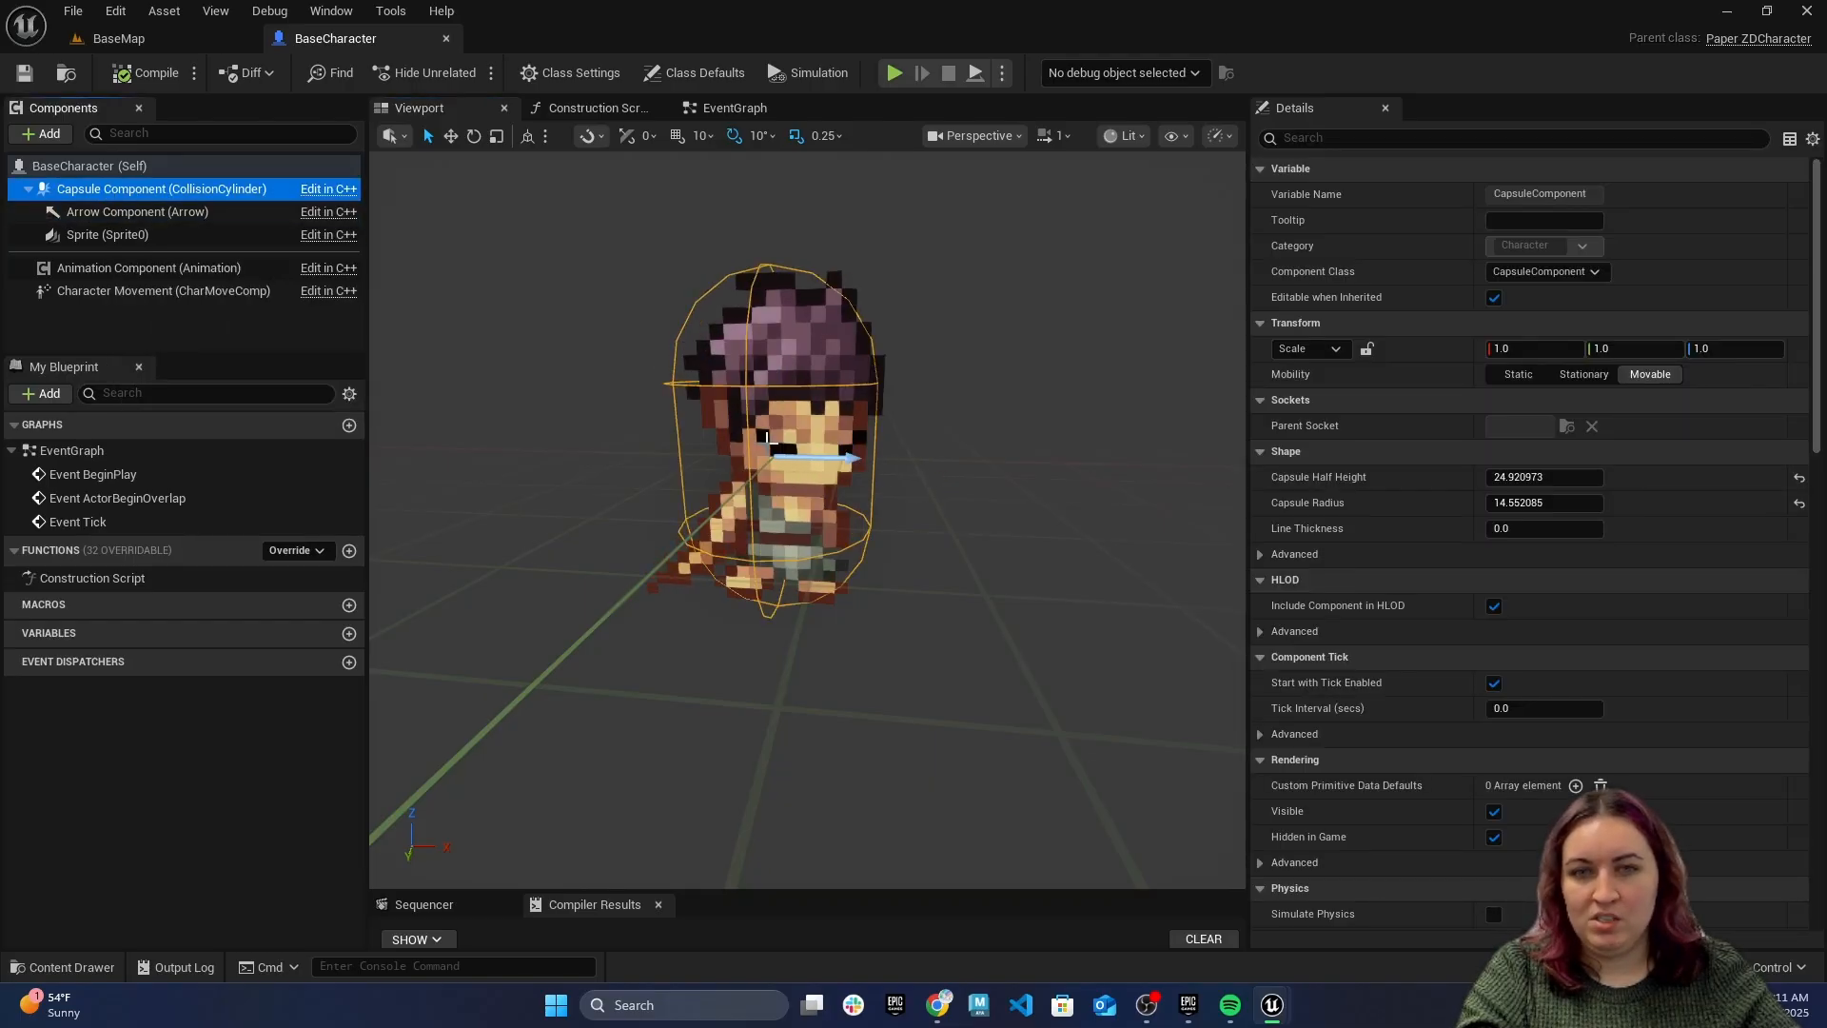
right_drag(1011, 483, 1042, 494)
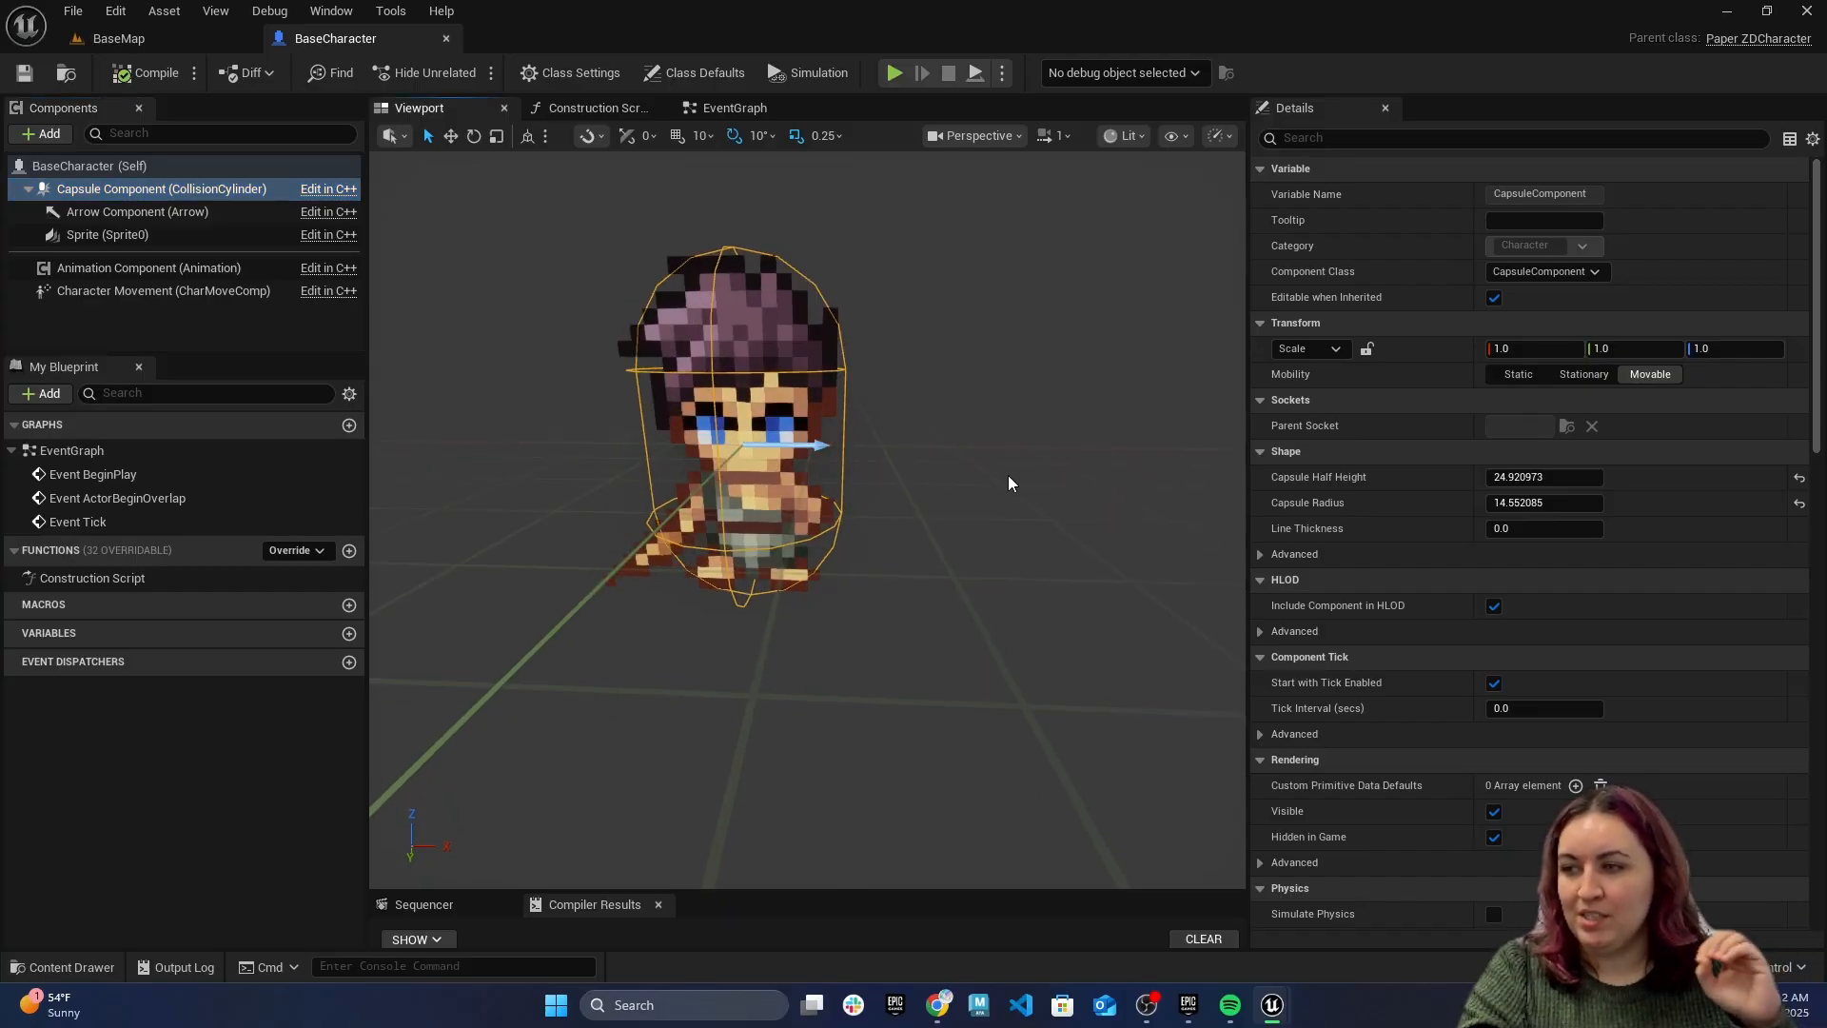
scroll(959, 478, up, 2)
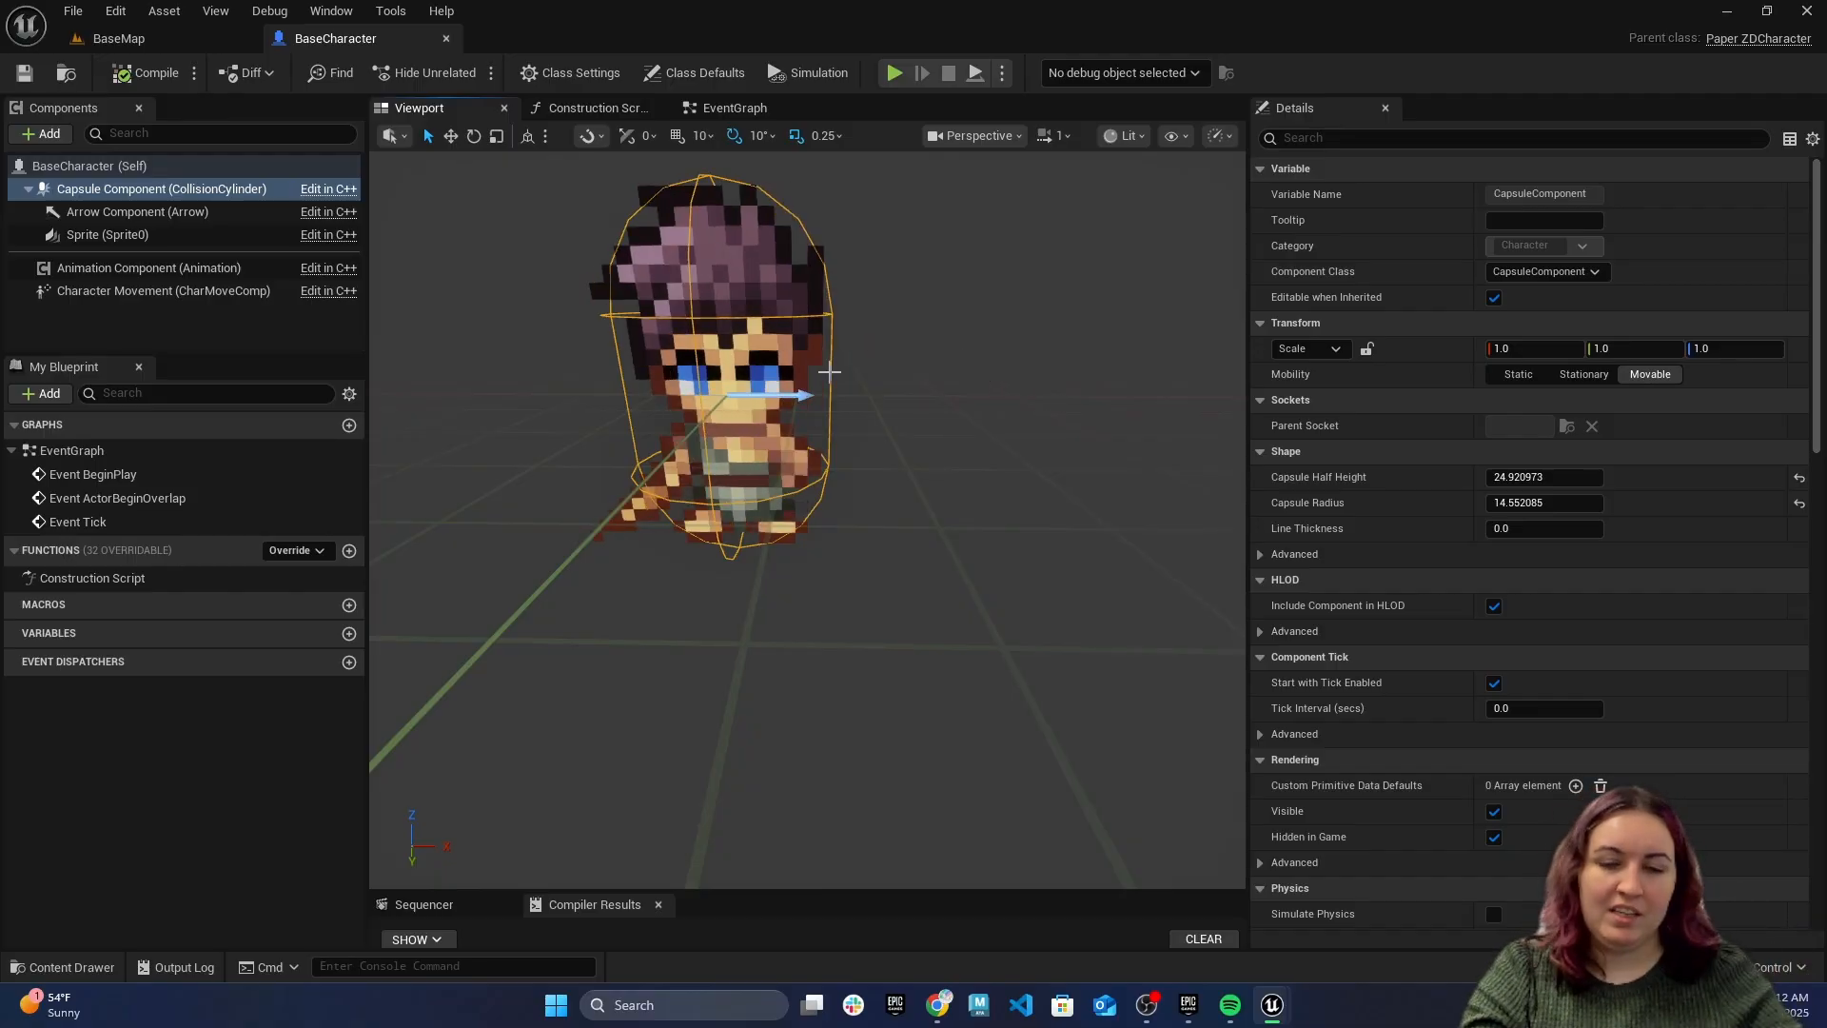
mouse_move(828, 374)
right_down()
mouse_move(792, 372)
mouse_move(837, 353)
right_up()
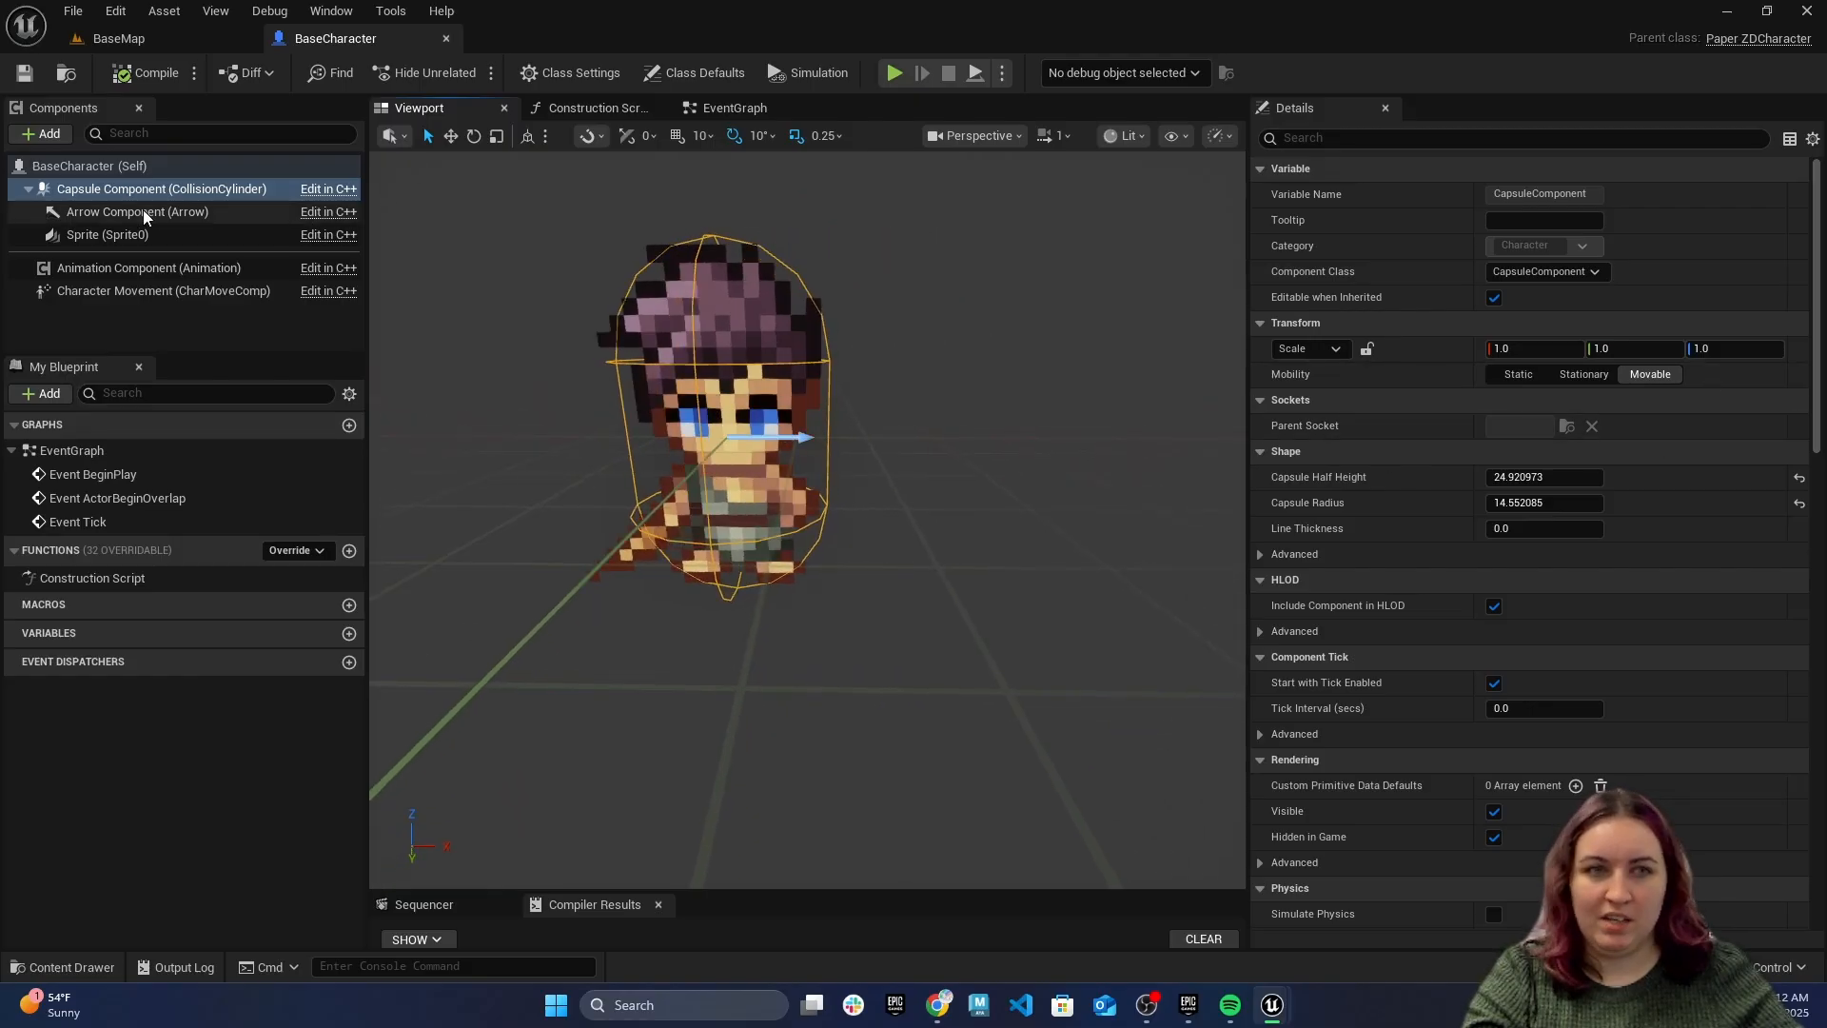
Change BaseCharacter's Source Flipbook to Swordsman_Idle_Right so the sprite faces the arrow's direction
click(87, 166)
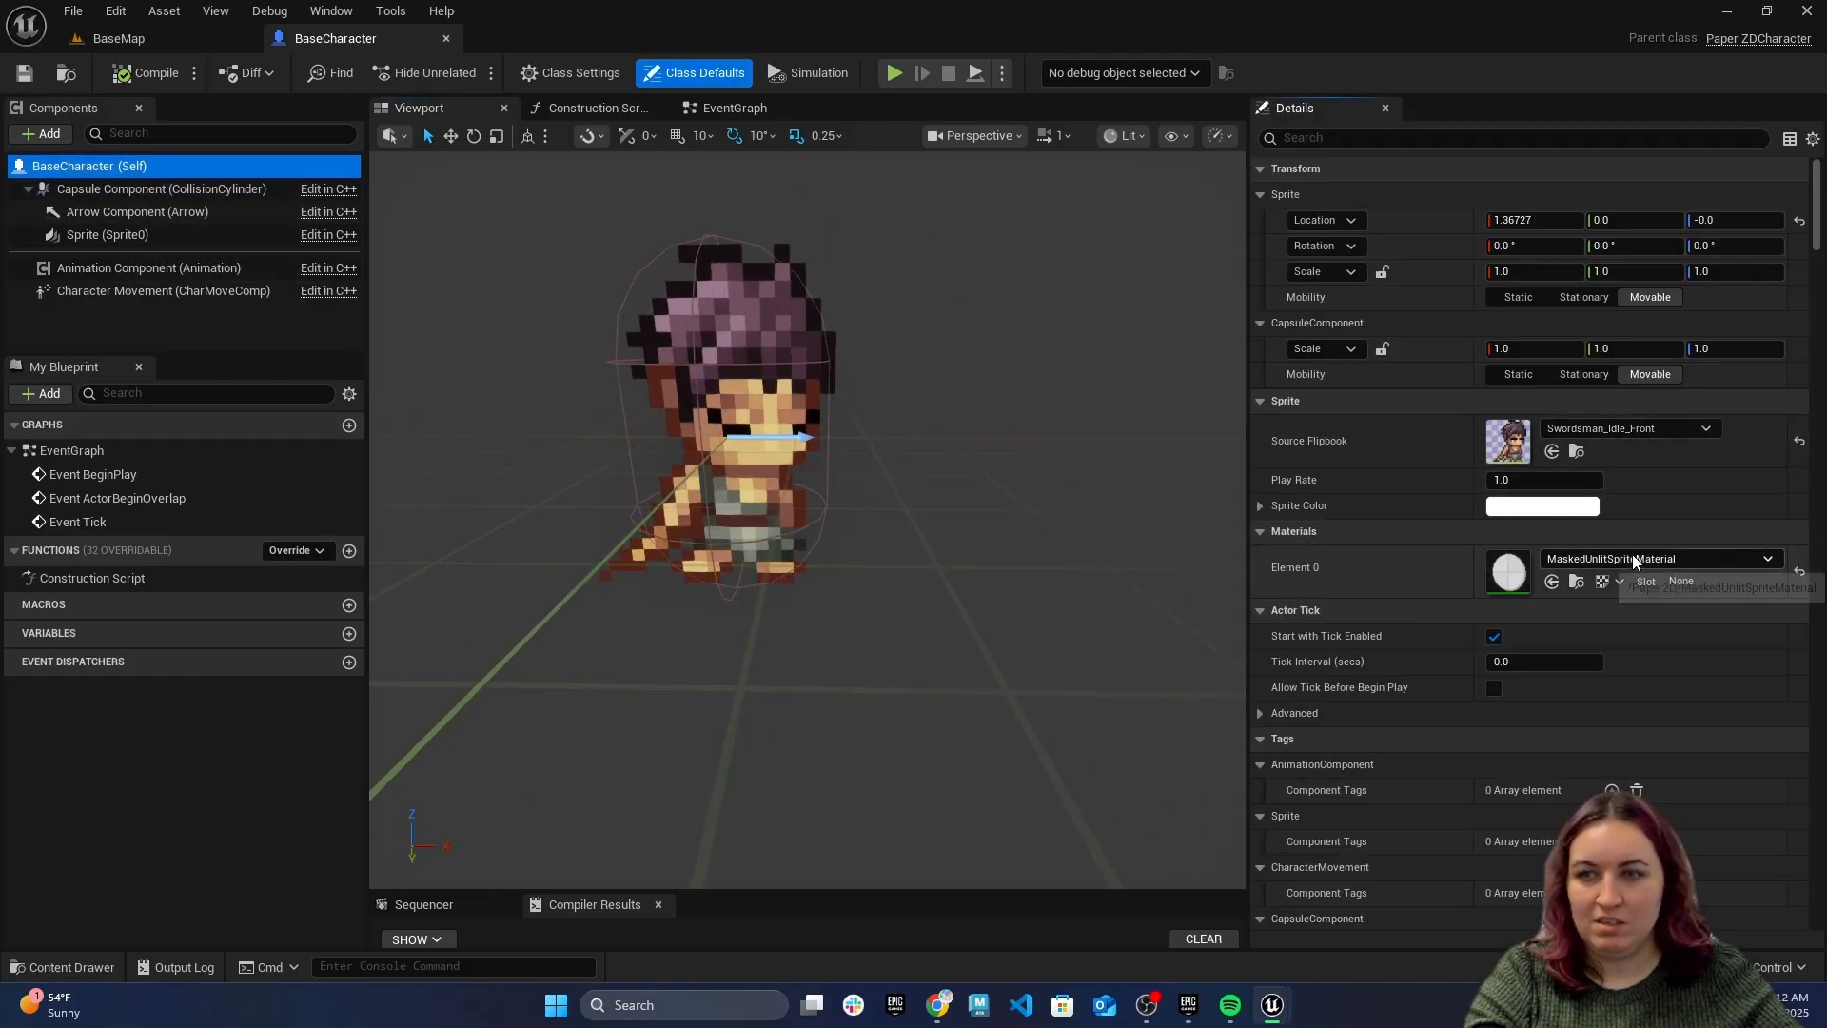
click(1637, 431)
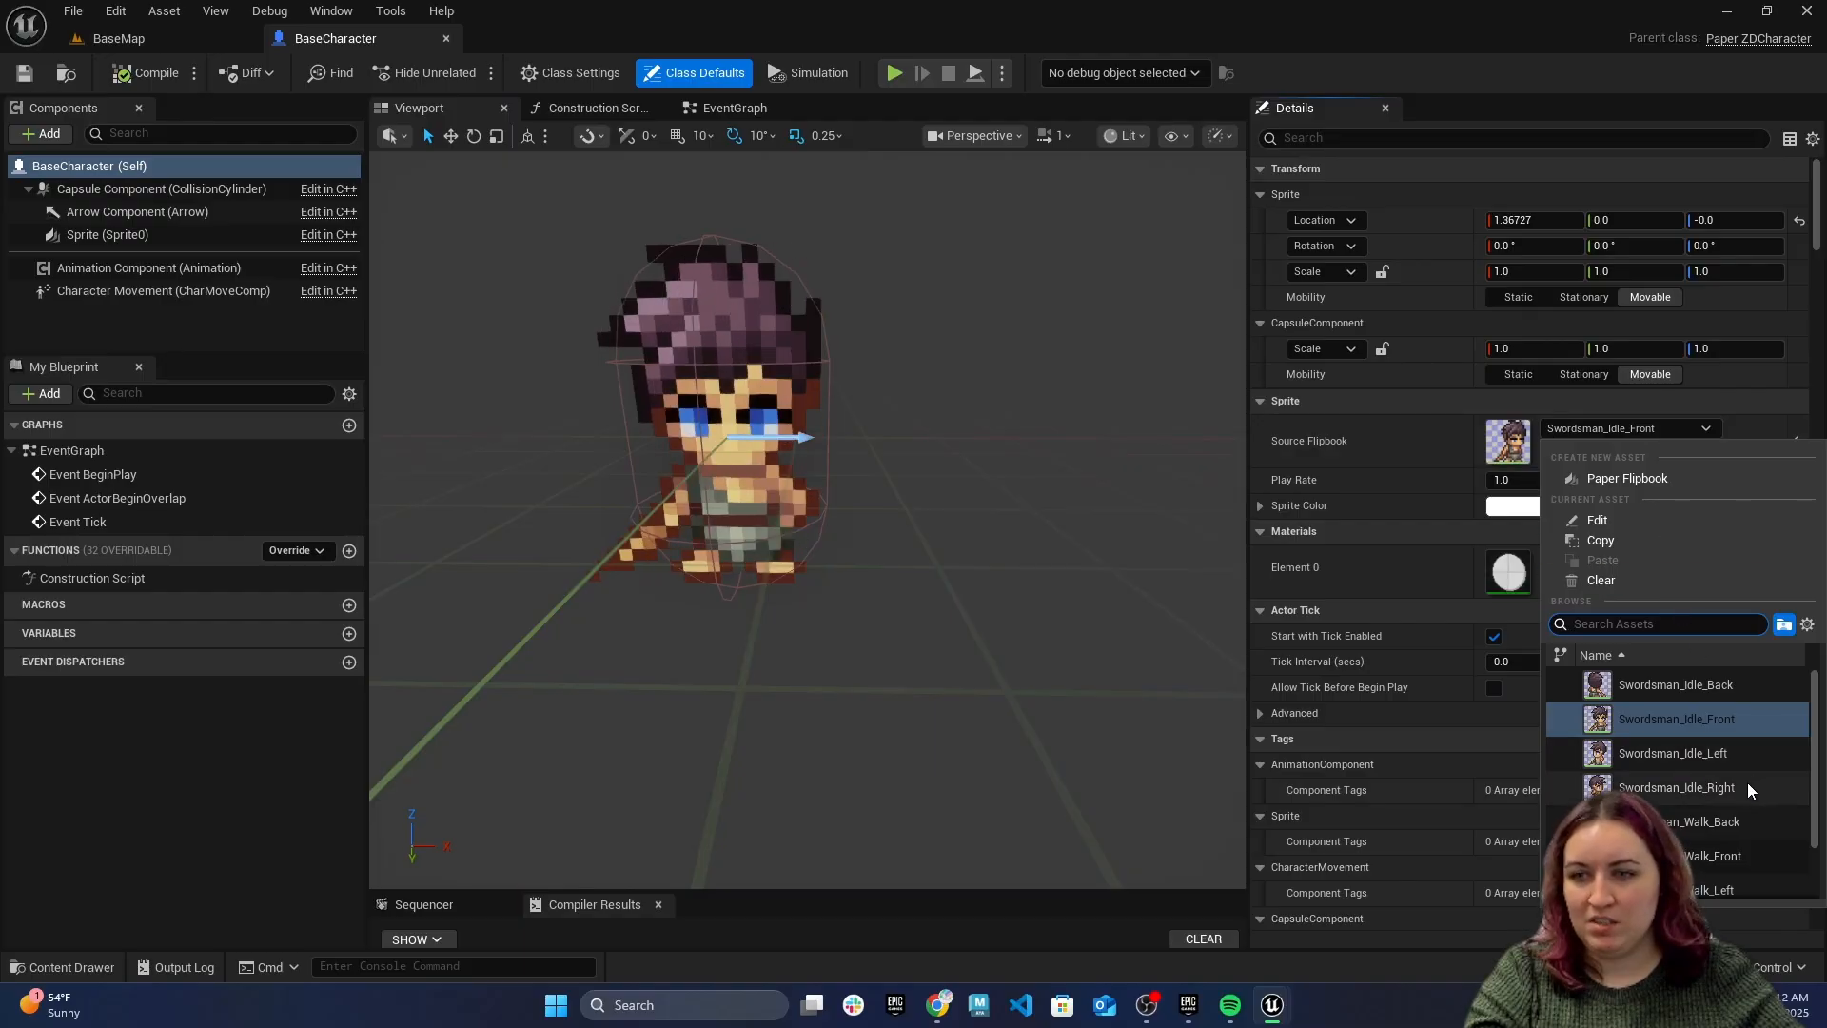
click(1700, 790)
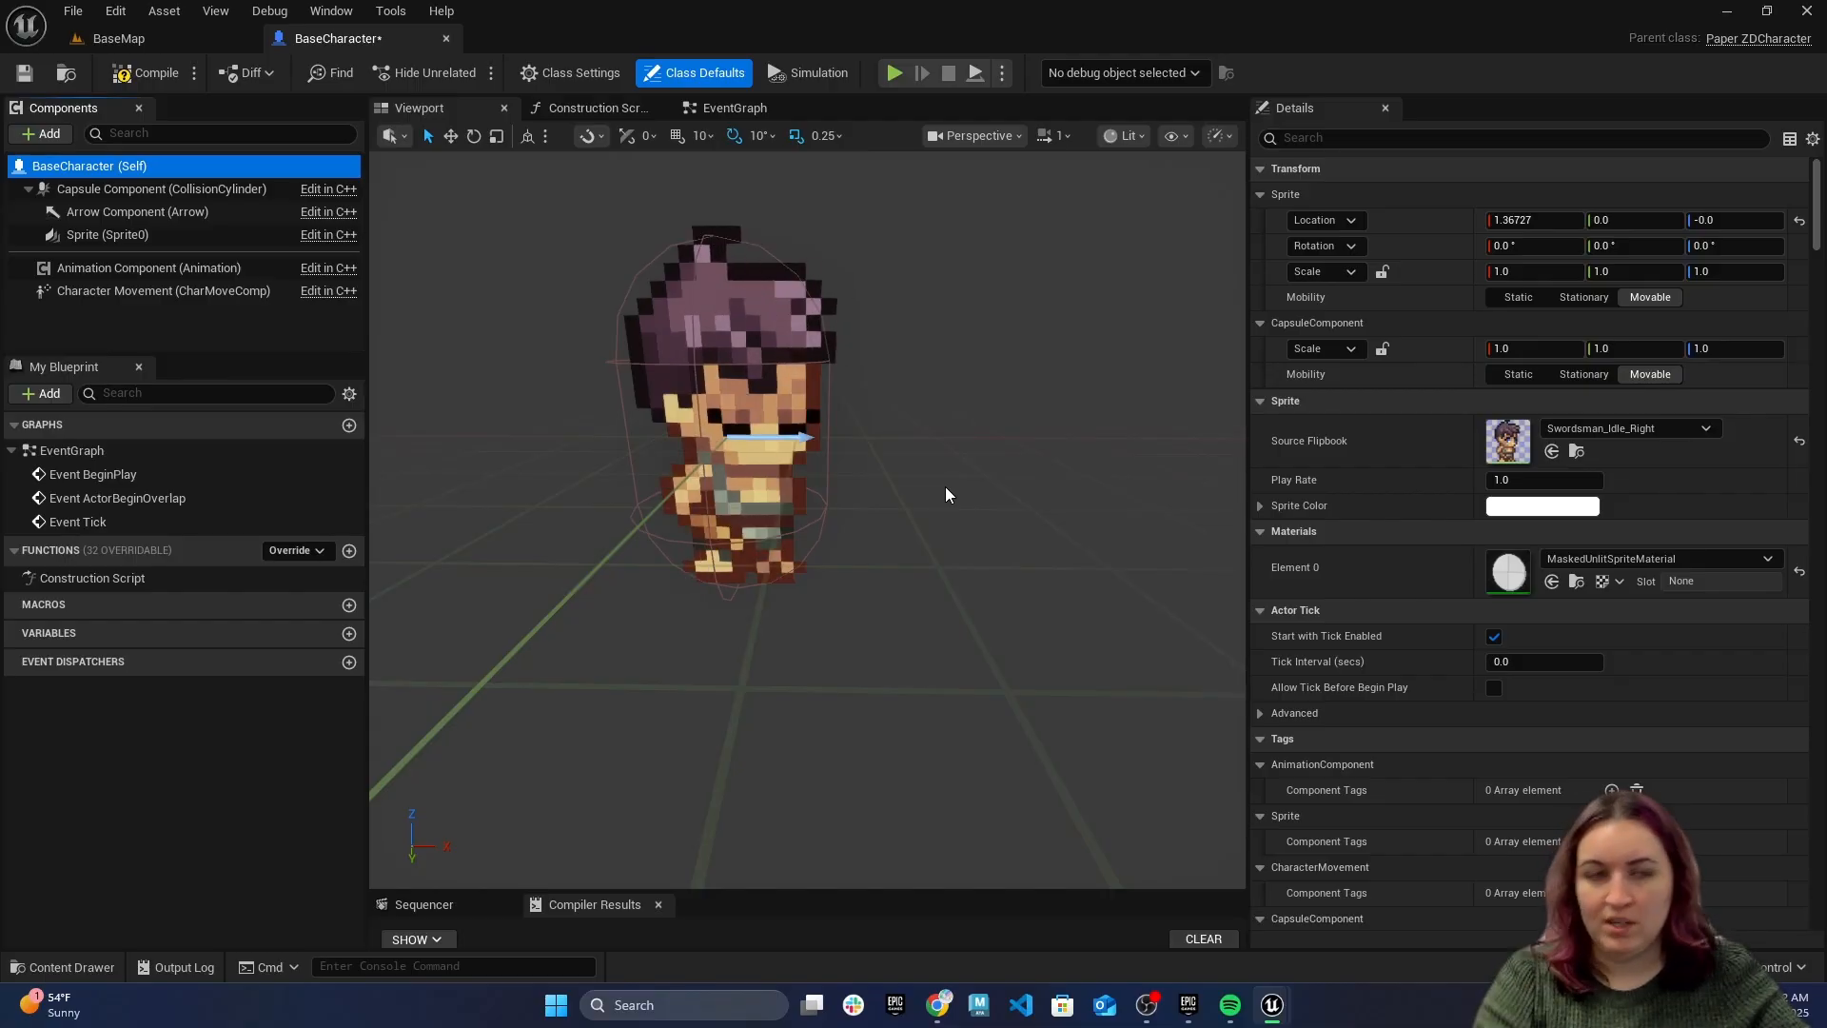
click(141, 190)
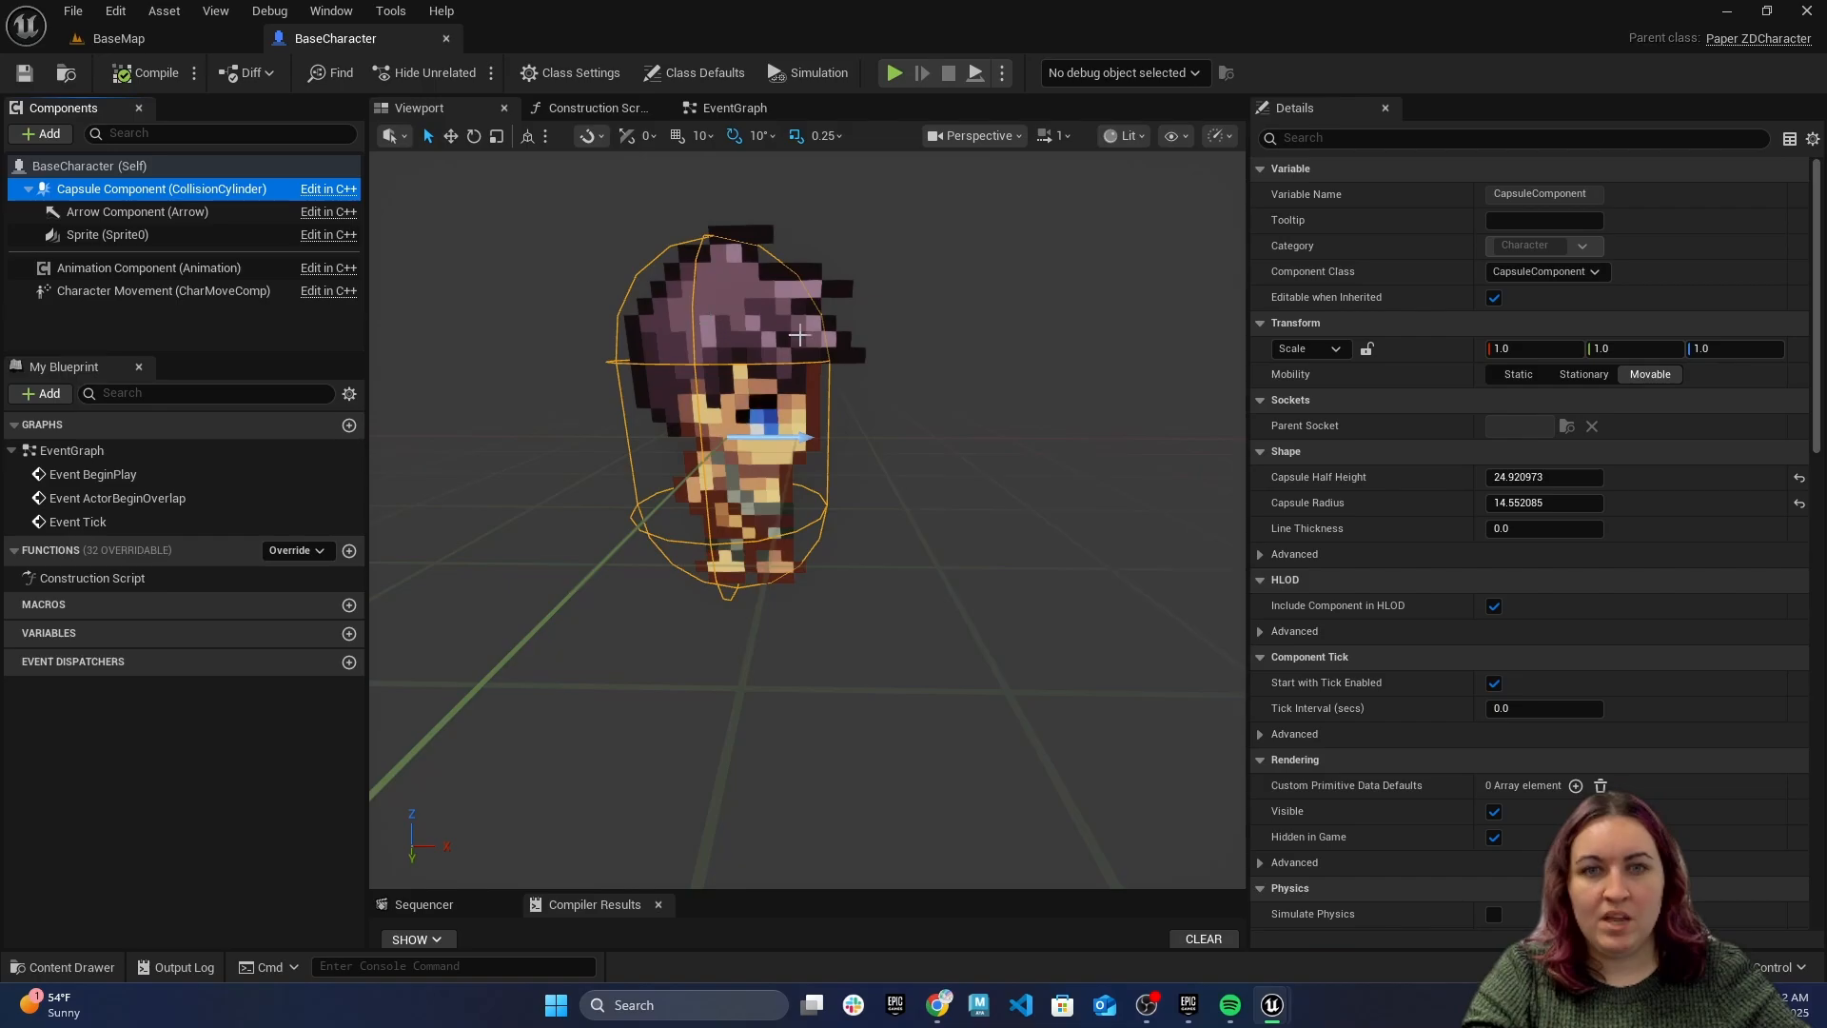
Create a Game Mode Base blueprint named RPG_GameMode in the Content folder
click(214, 32)
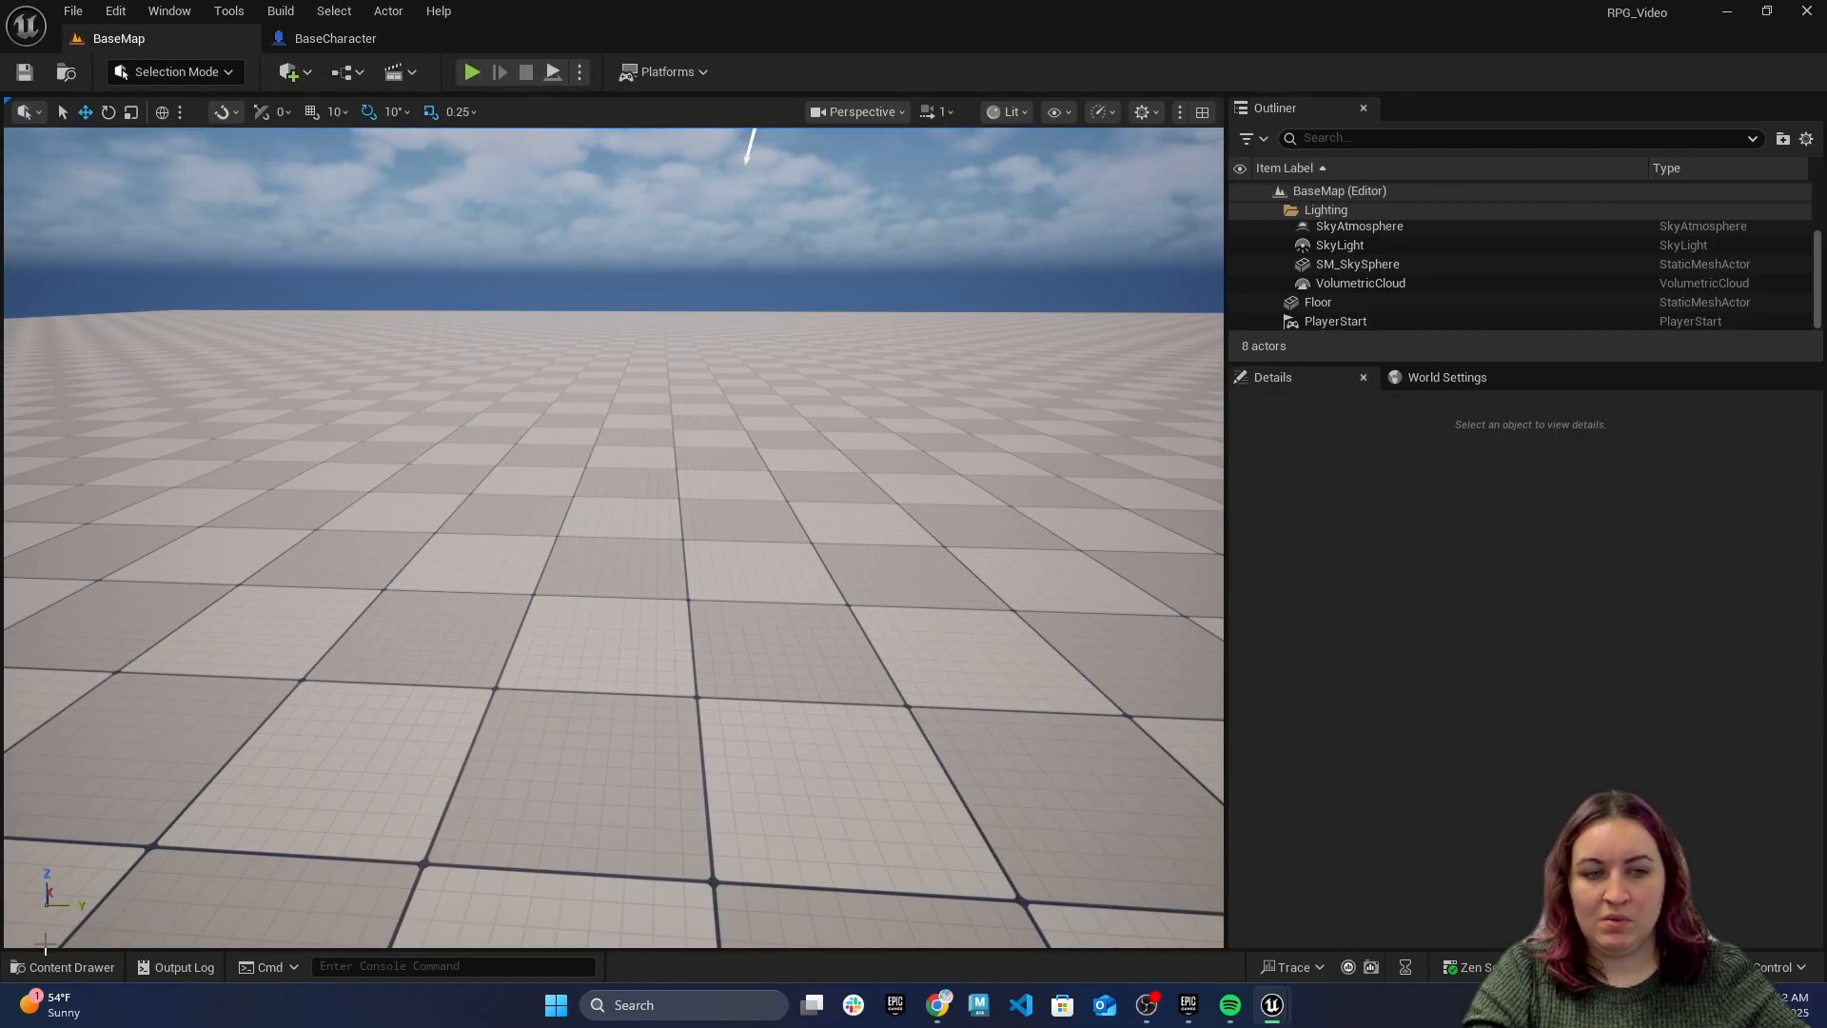
click(61, 967)
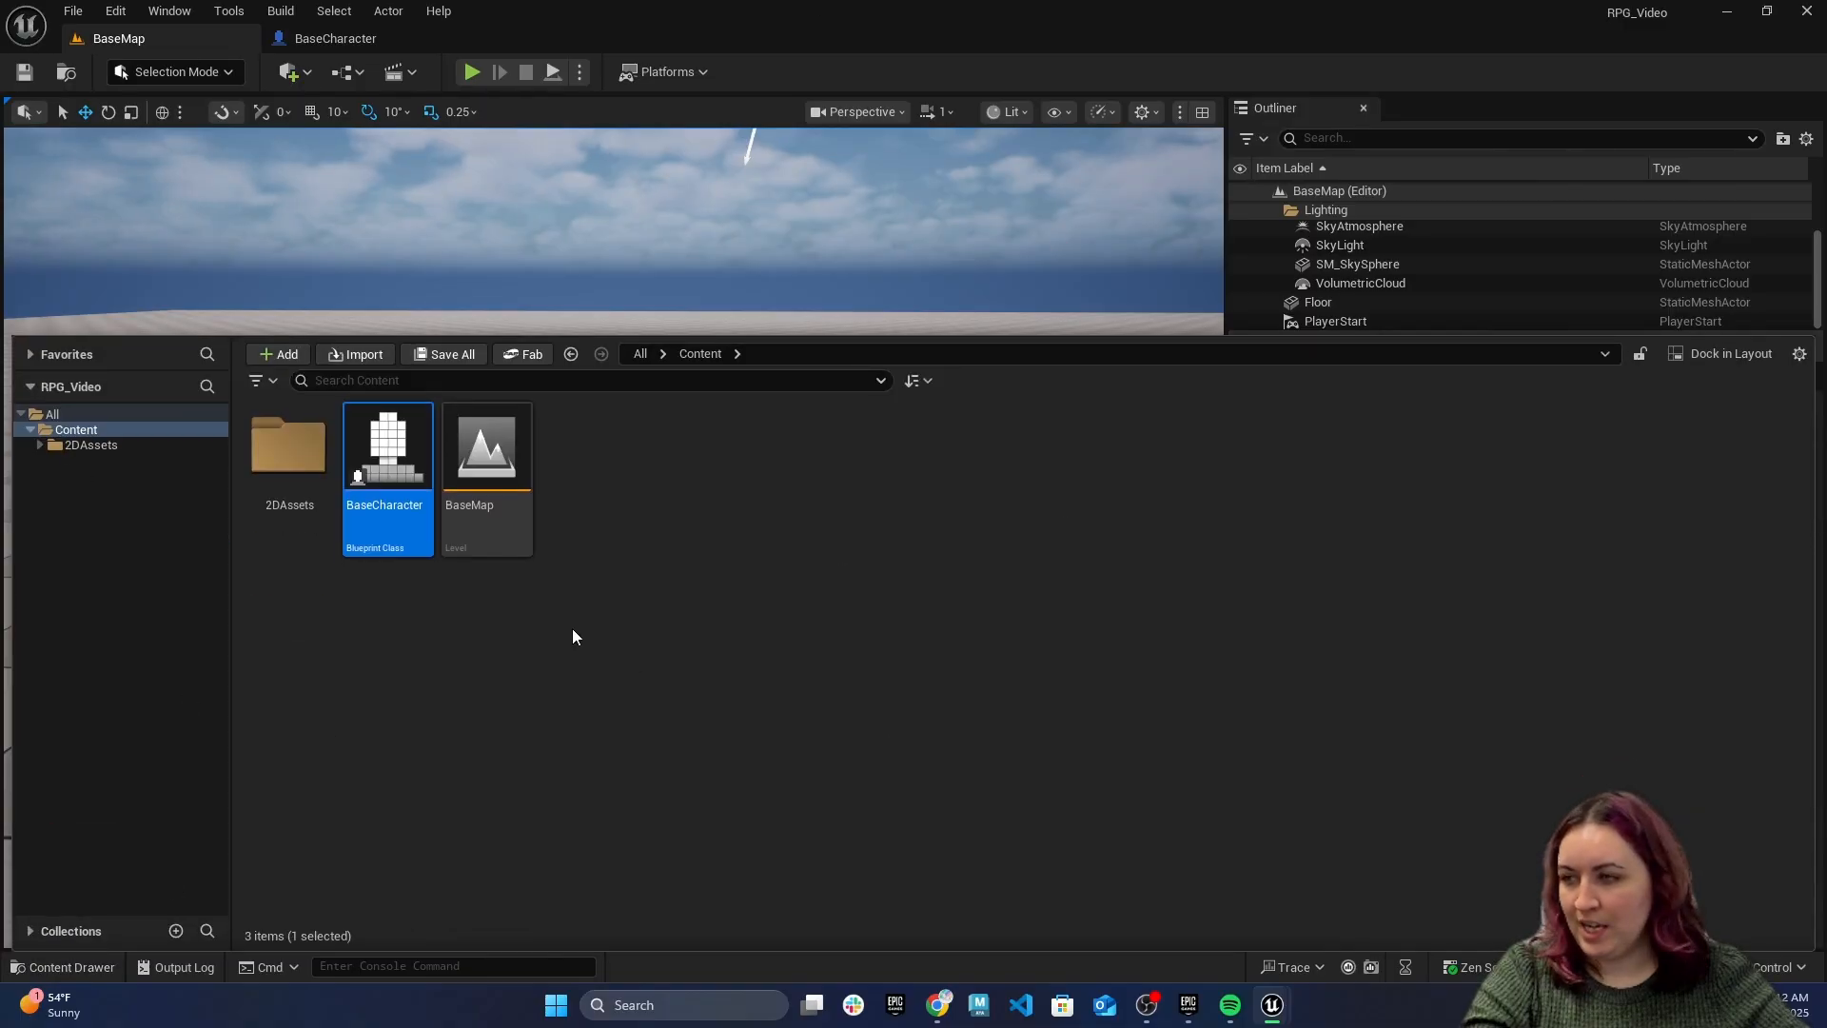
right_click(586, 459)
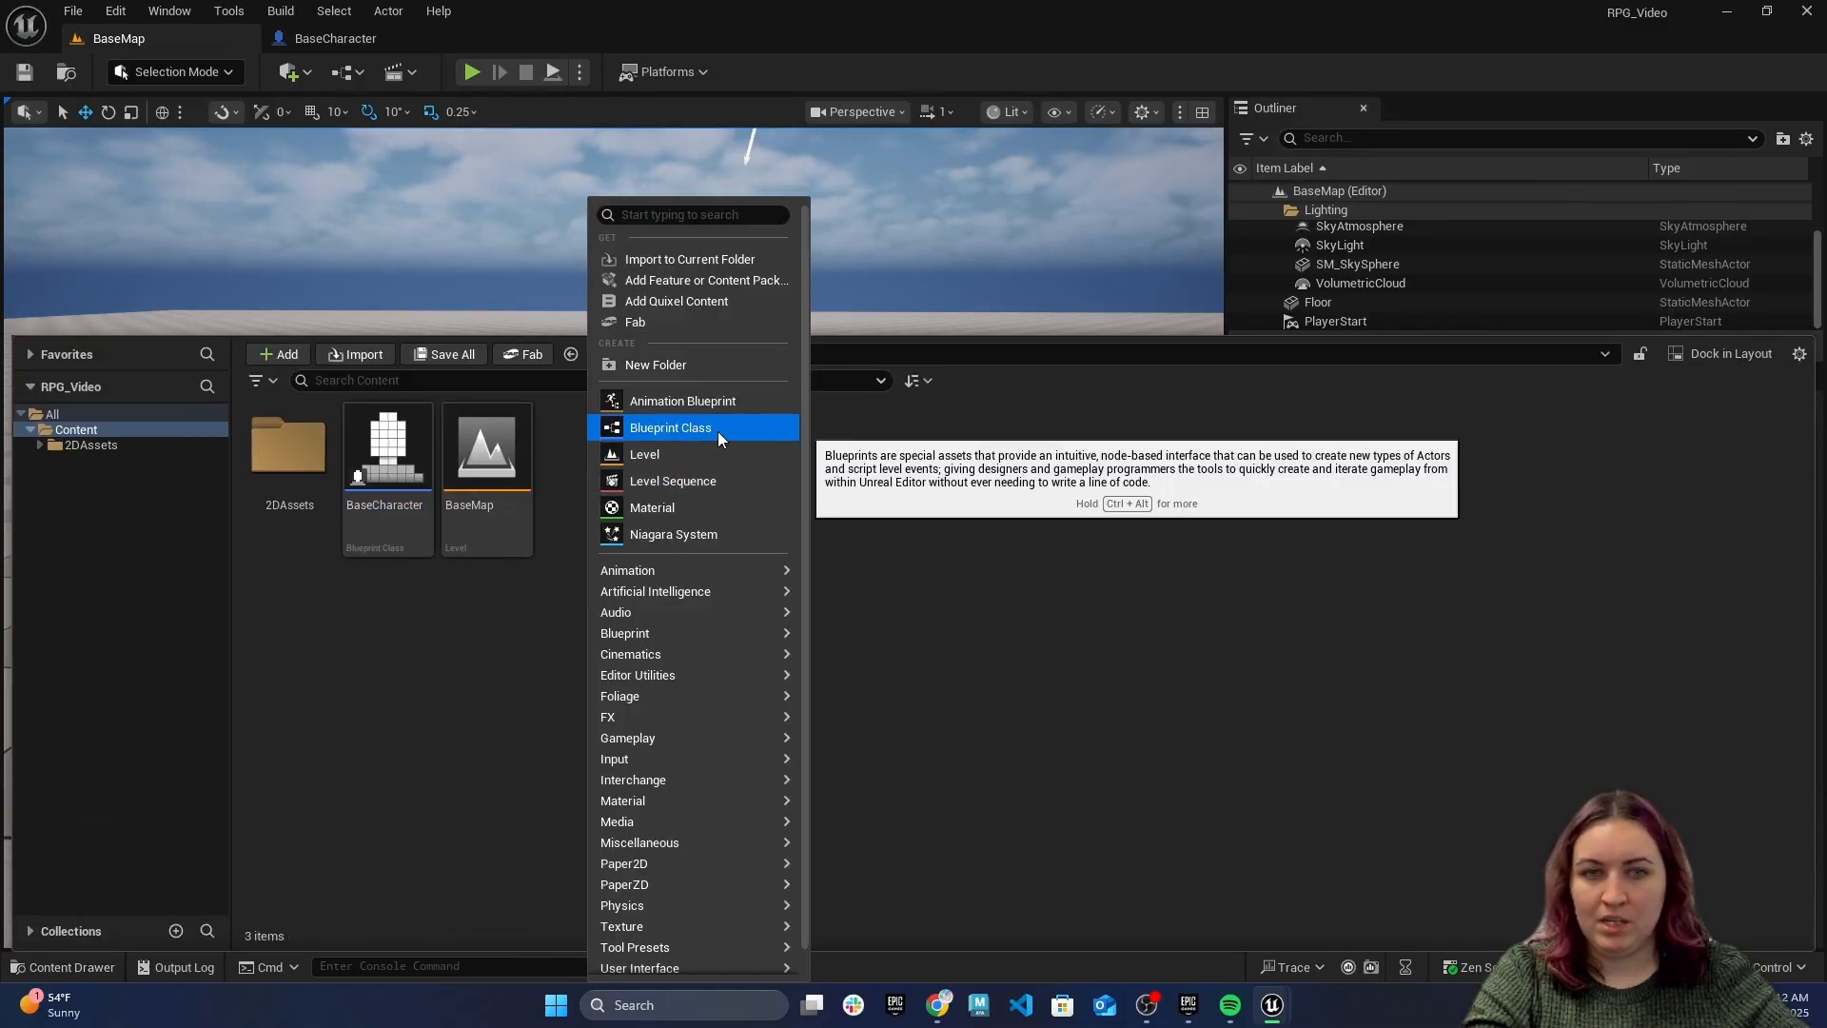
click(667, 428)
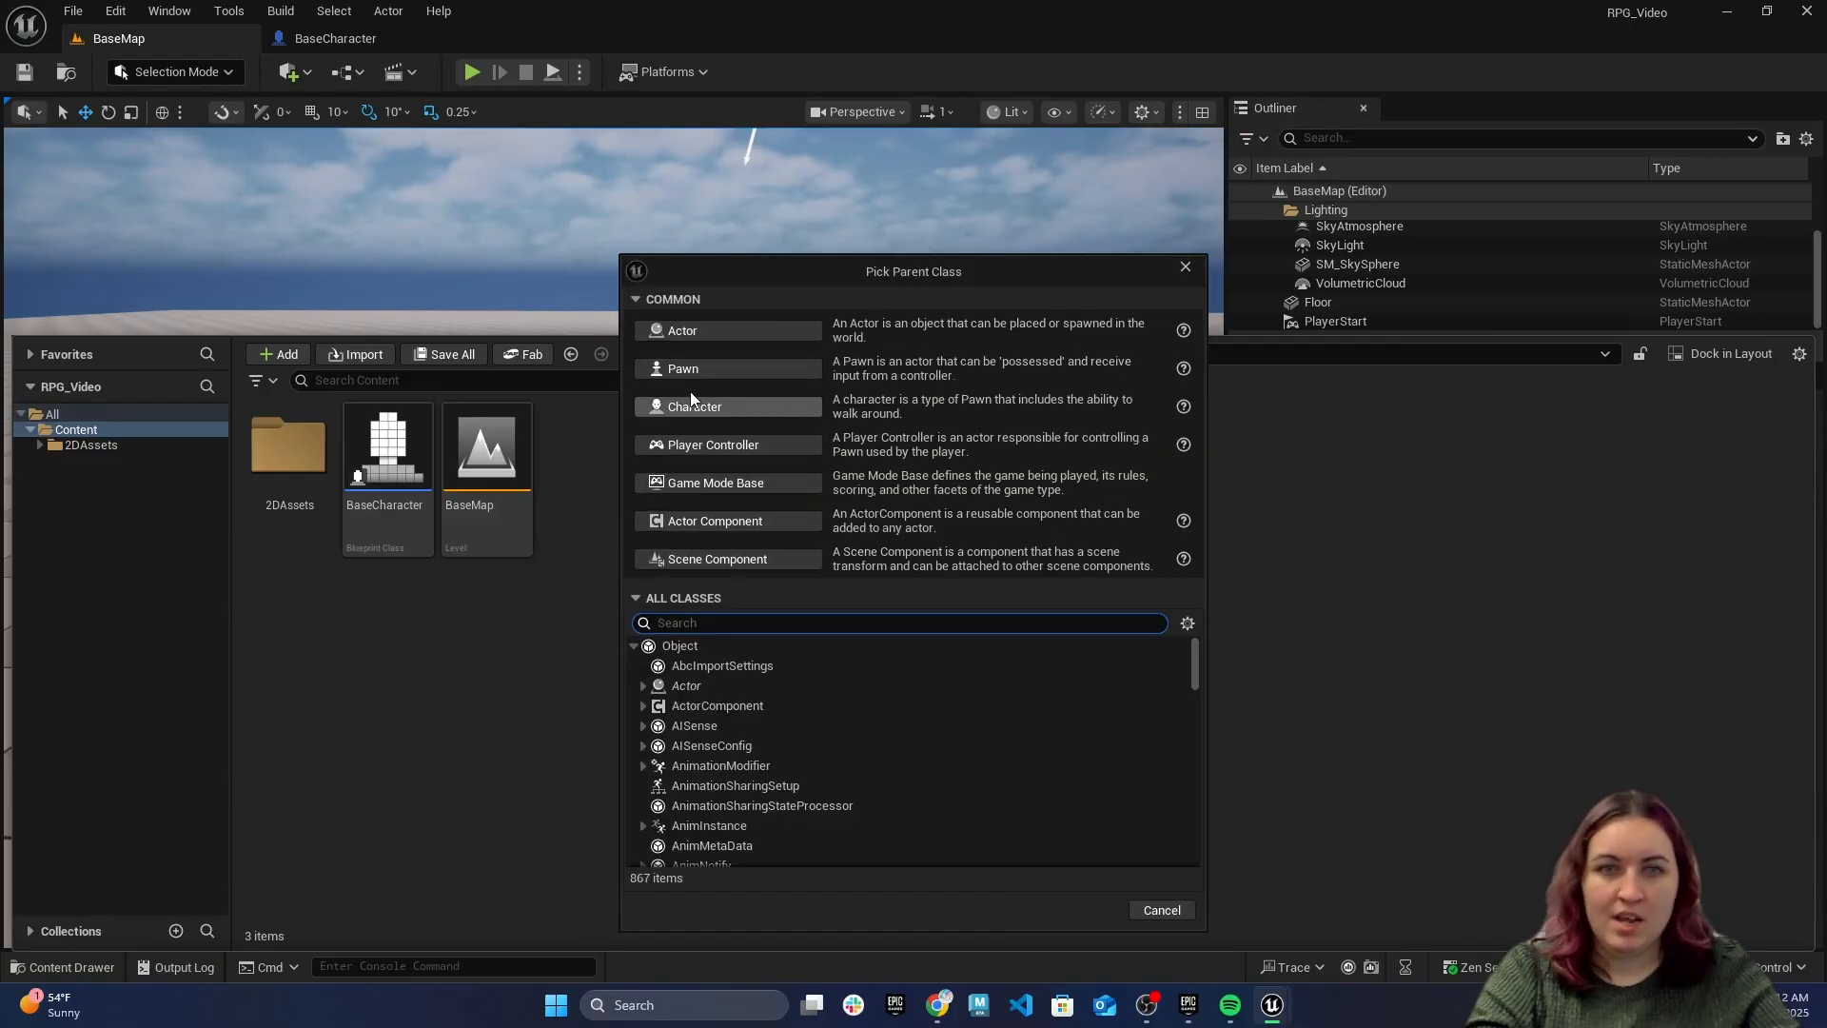
click(768, 482)
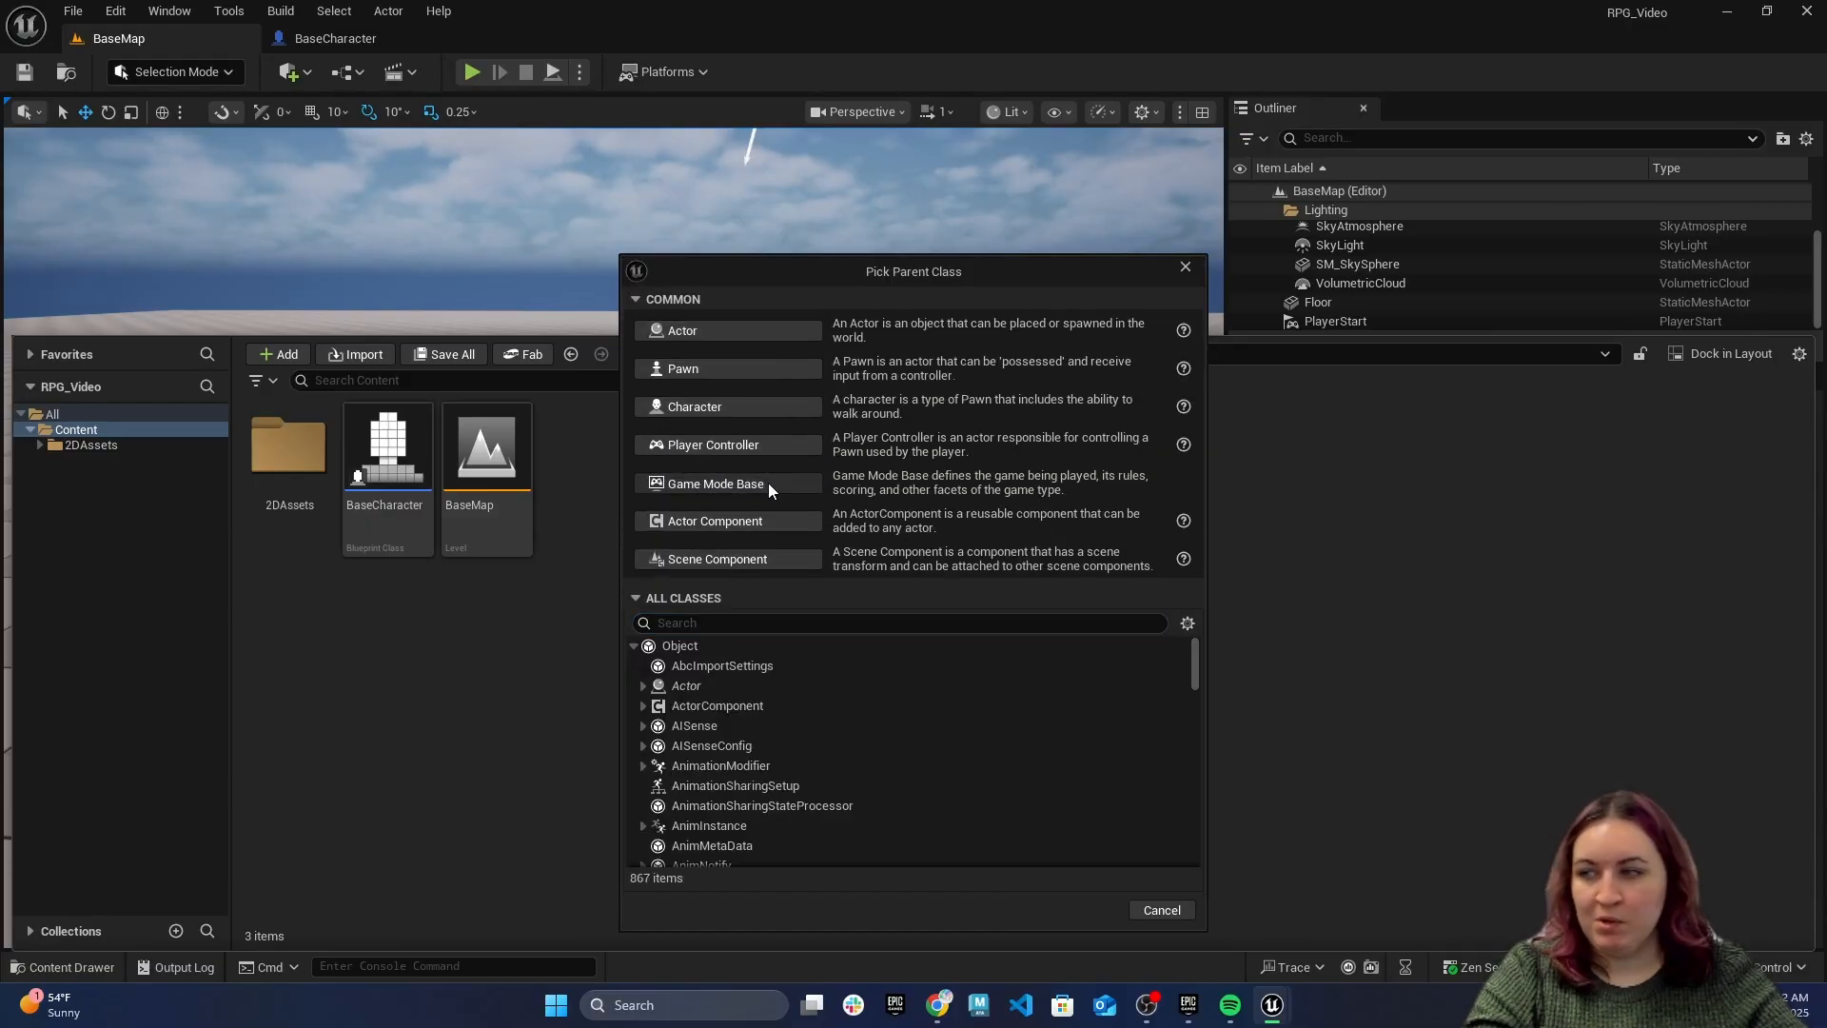
text(RPGGam)
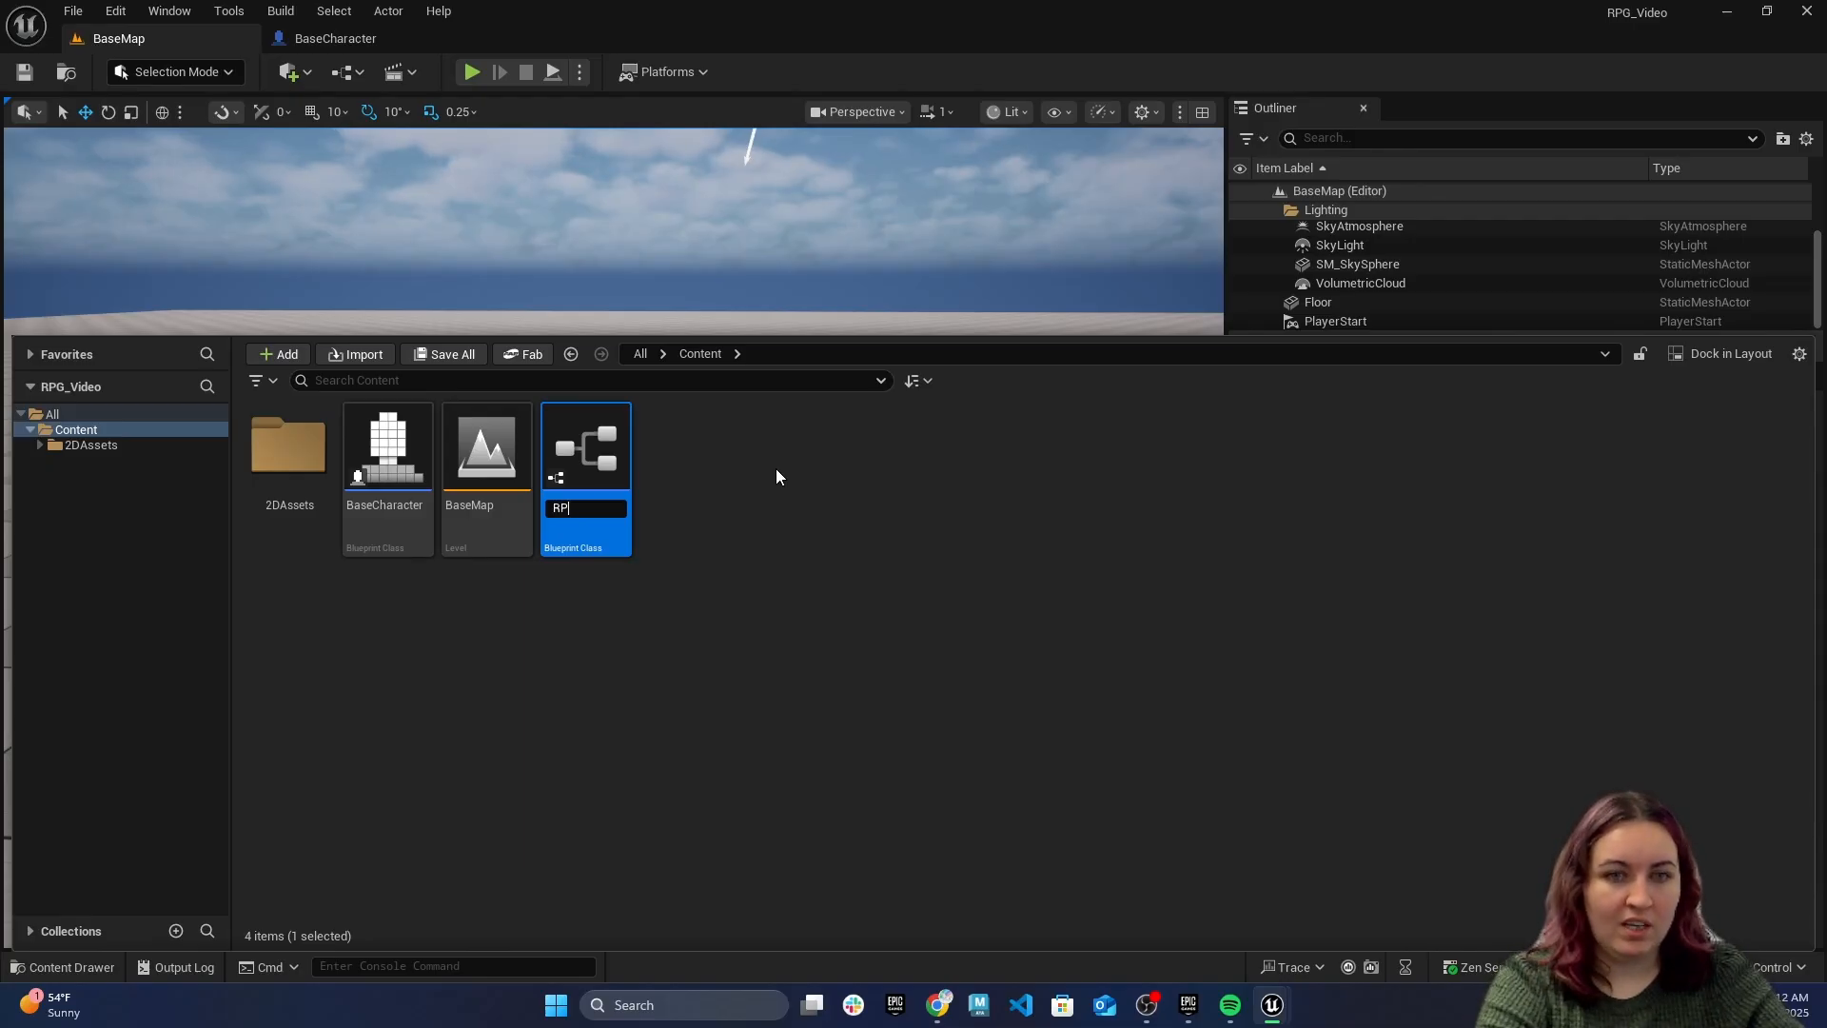
key(BackSpace)
key(BackSpace)
key(BackSpace)
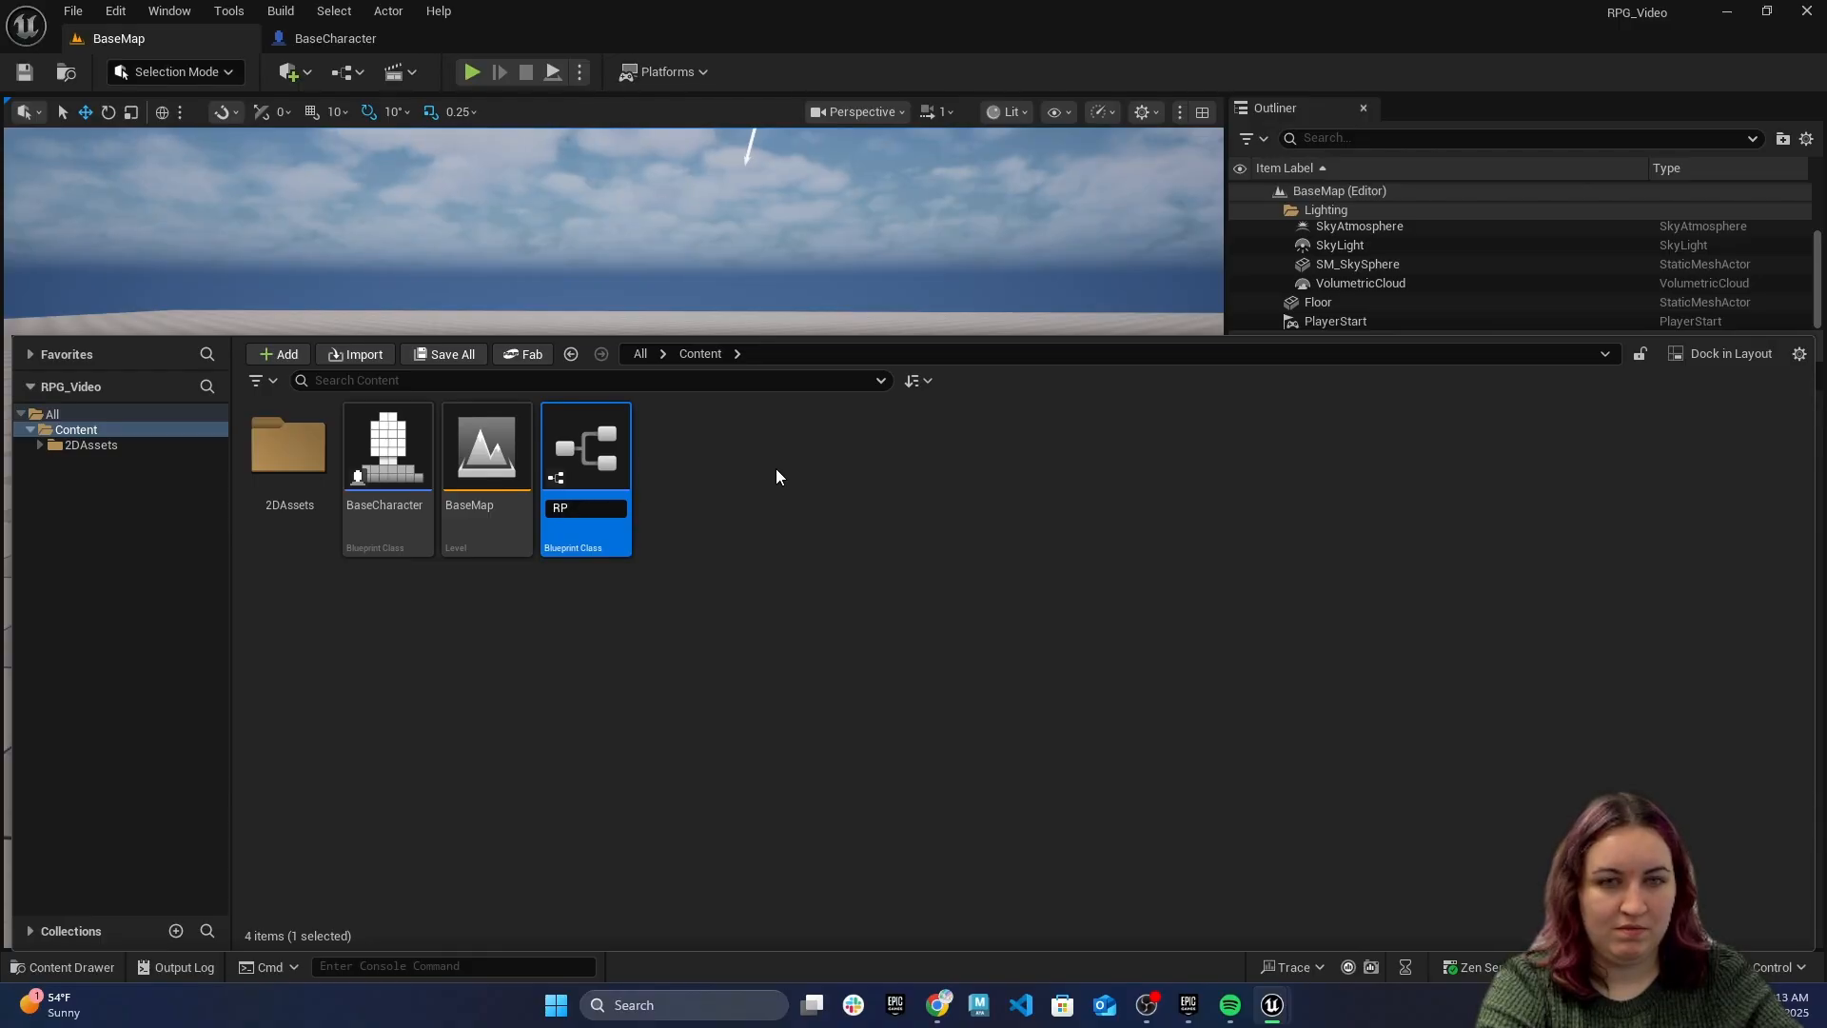
text(_GameMode)
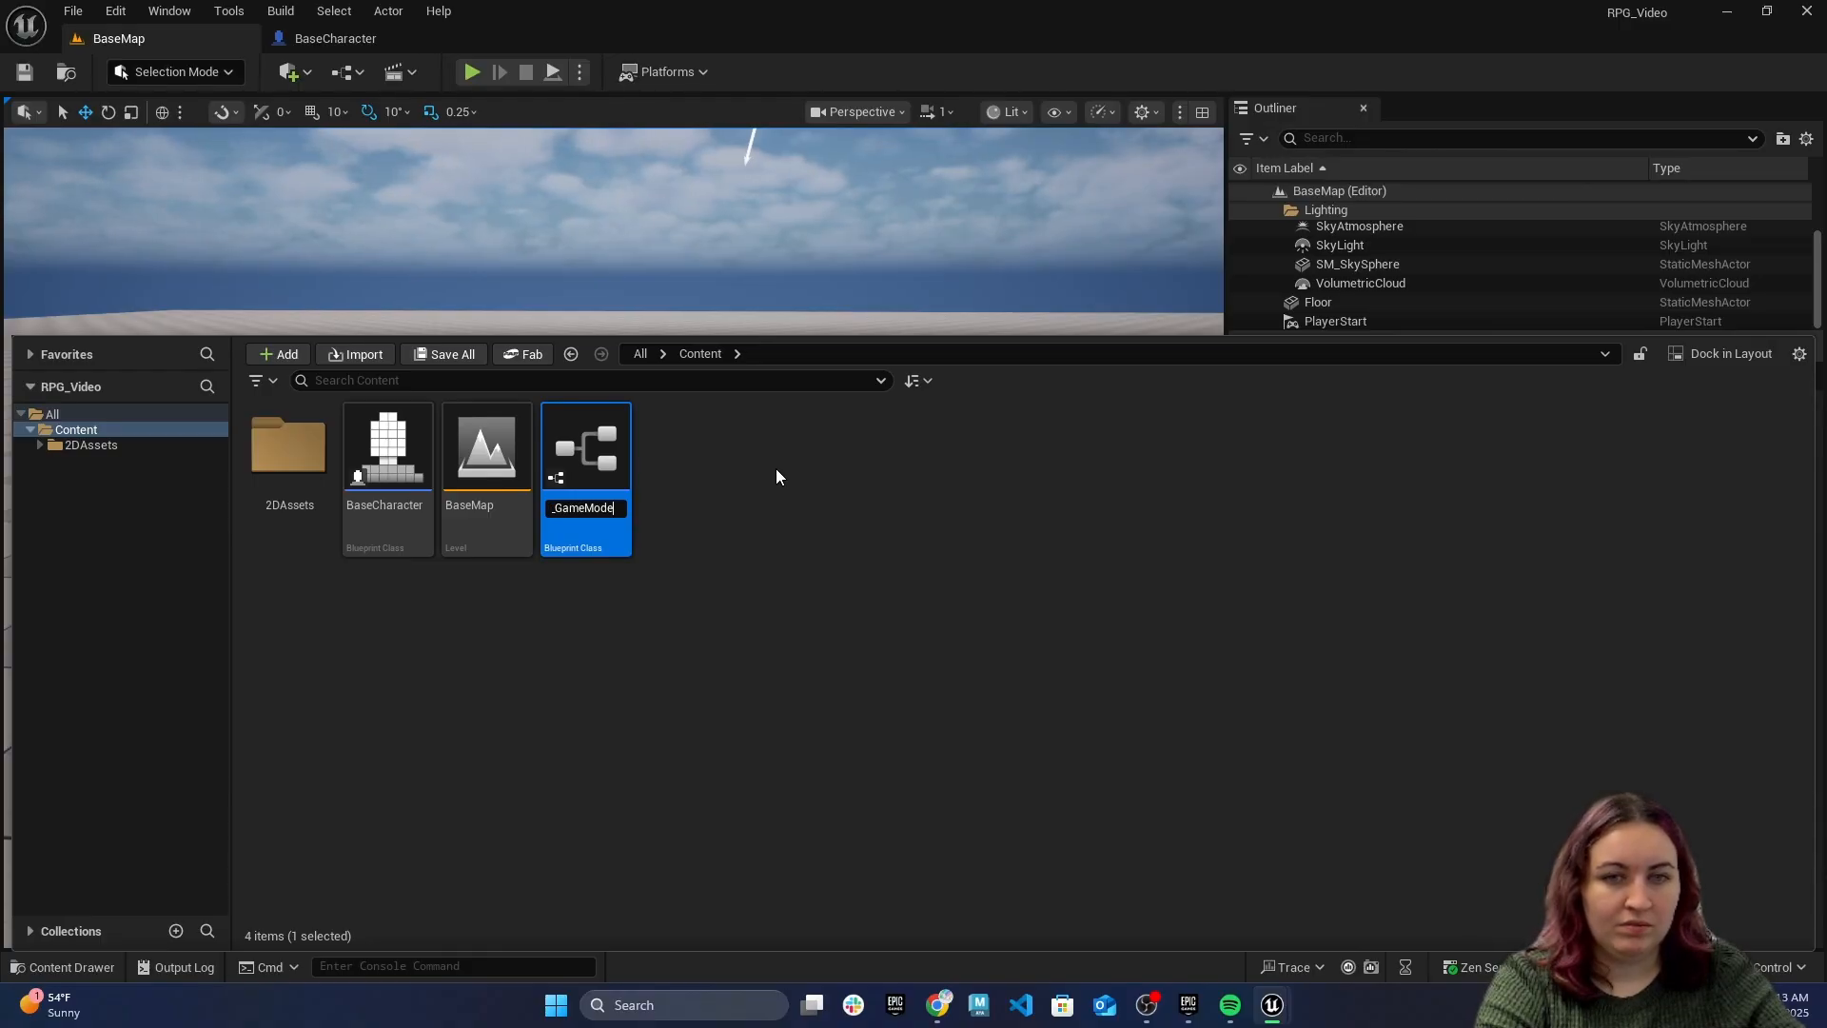
key(Return)
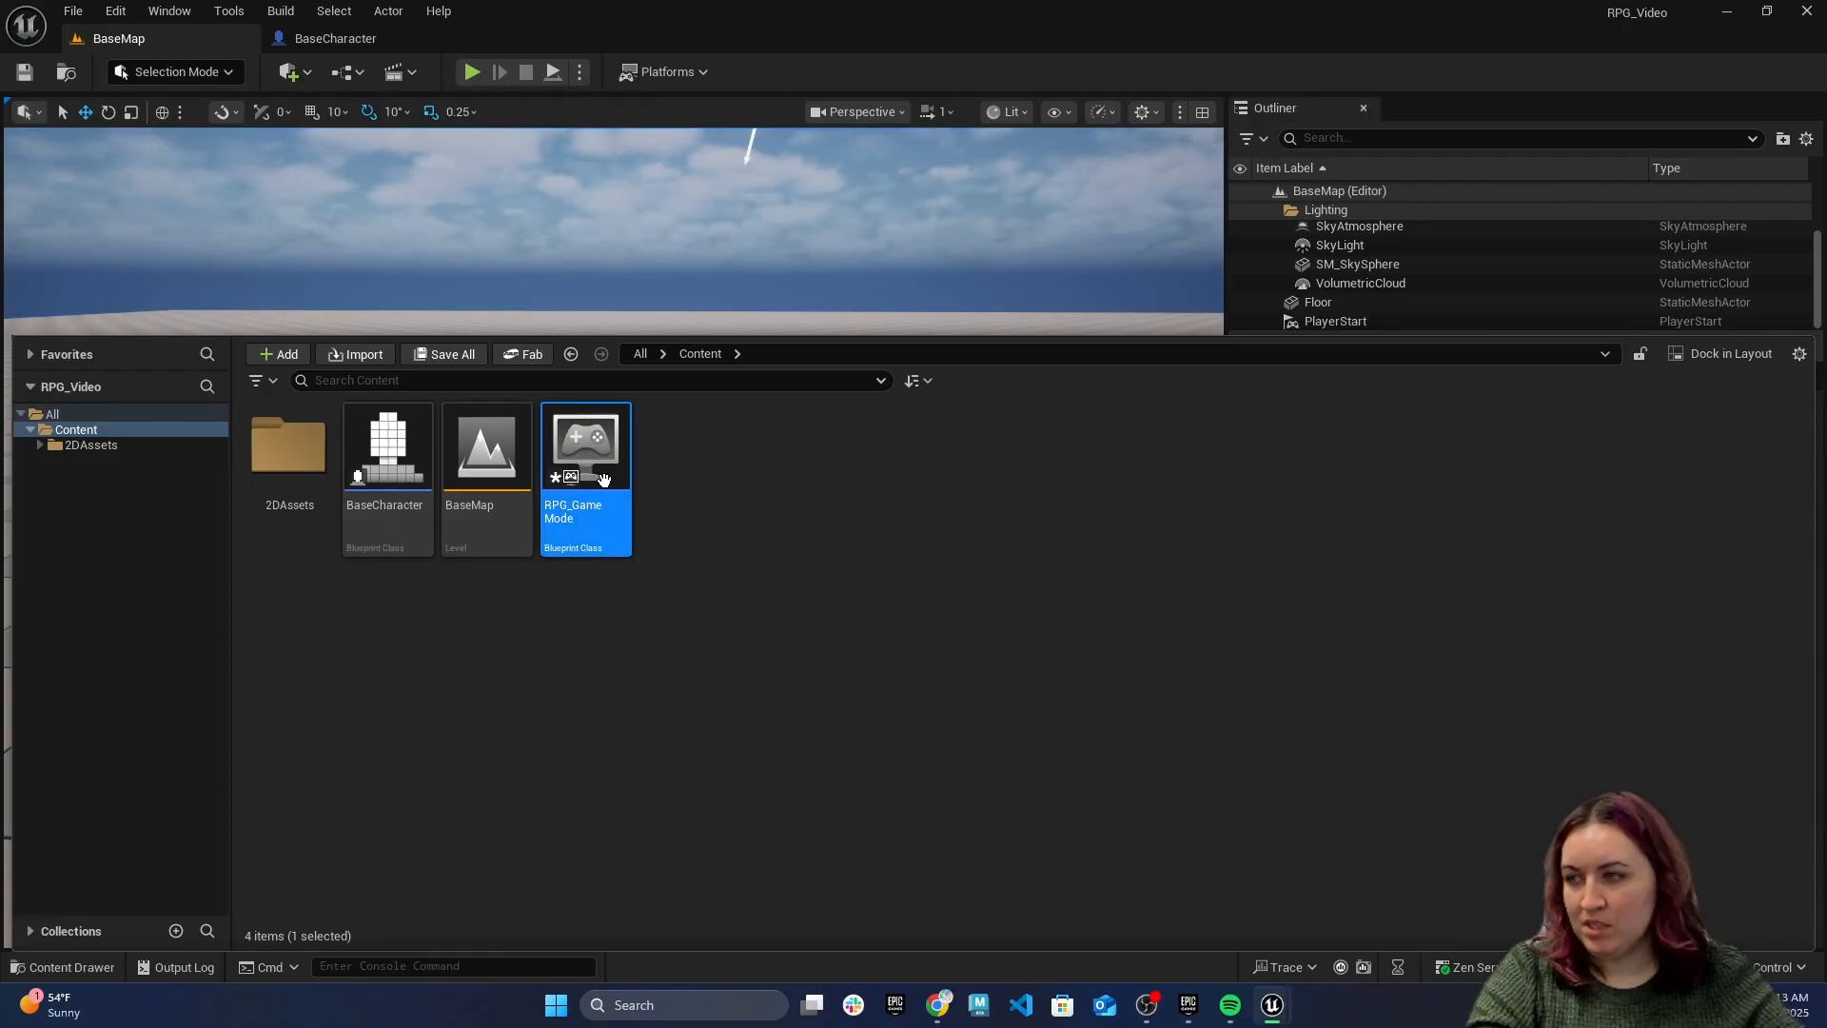
Set the project's Default GameMode to RPG_GameMode and its Default Pawn Class to BaseCharacter in the Maps & Modes settings
click(116, 12)
click(196, 309)
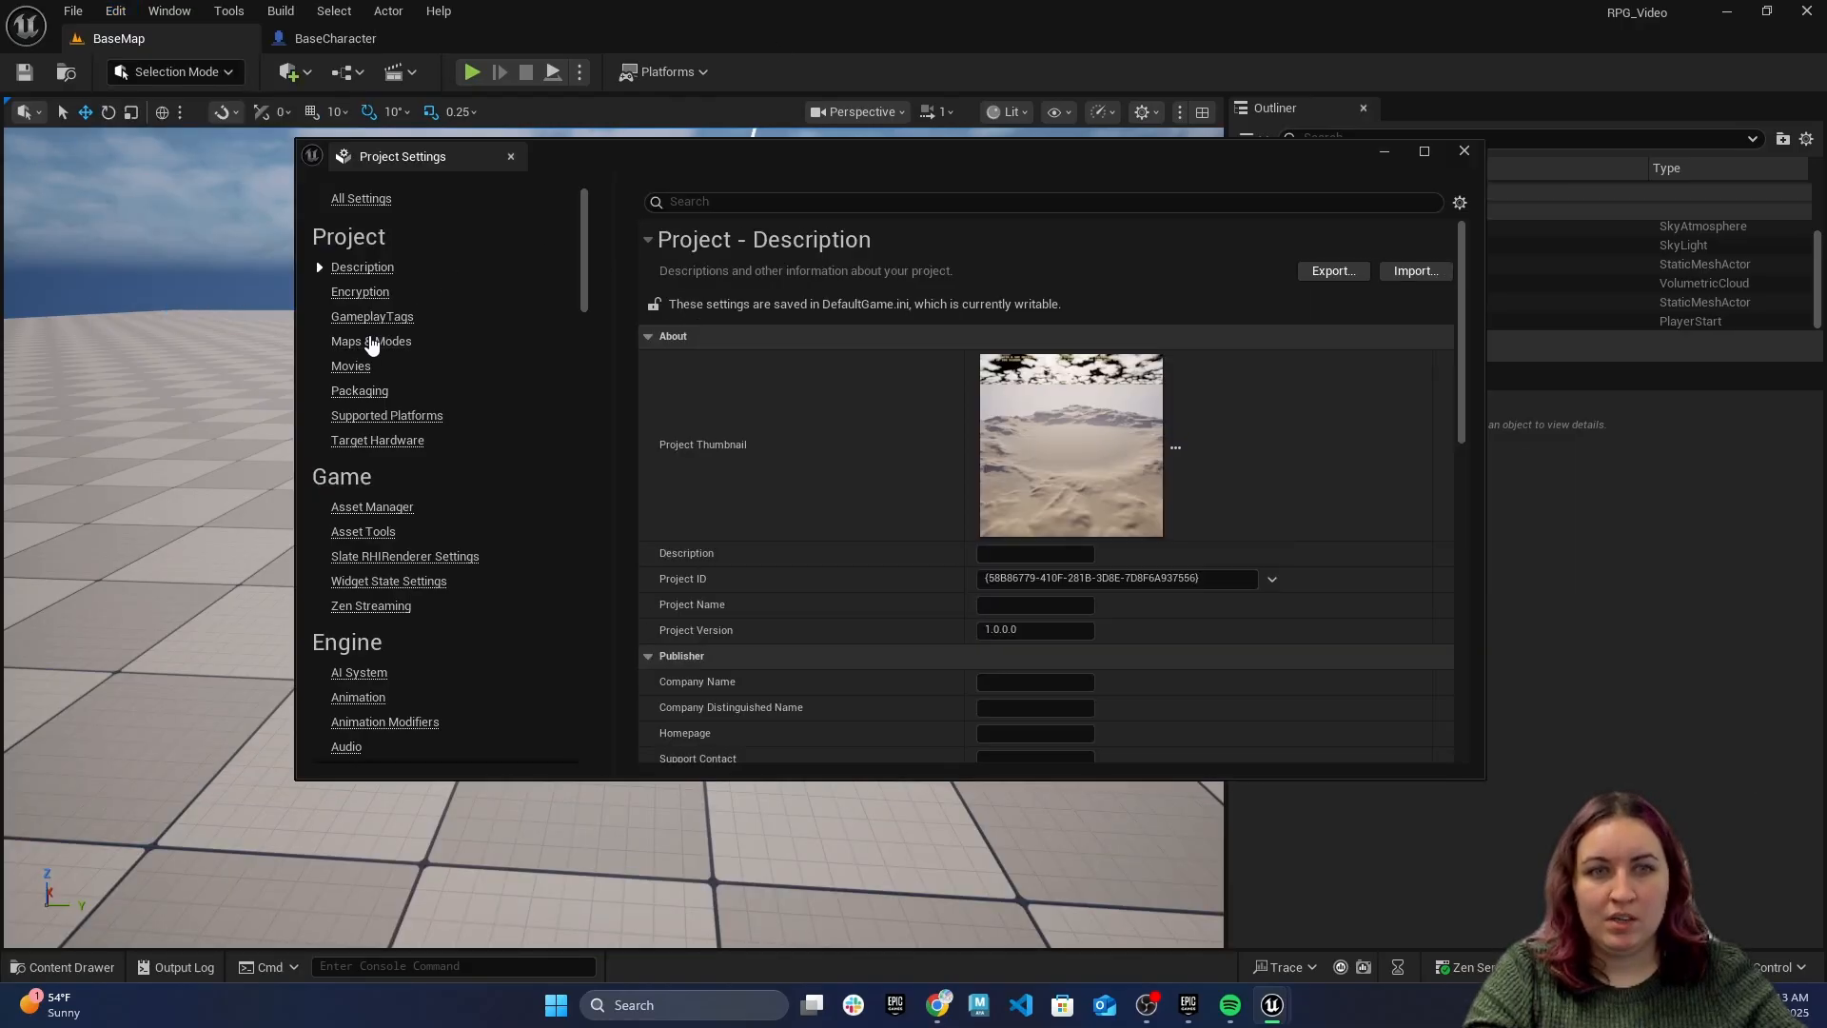
click(371, 342)
click(1047, 362)
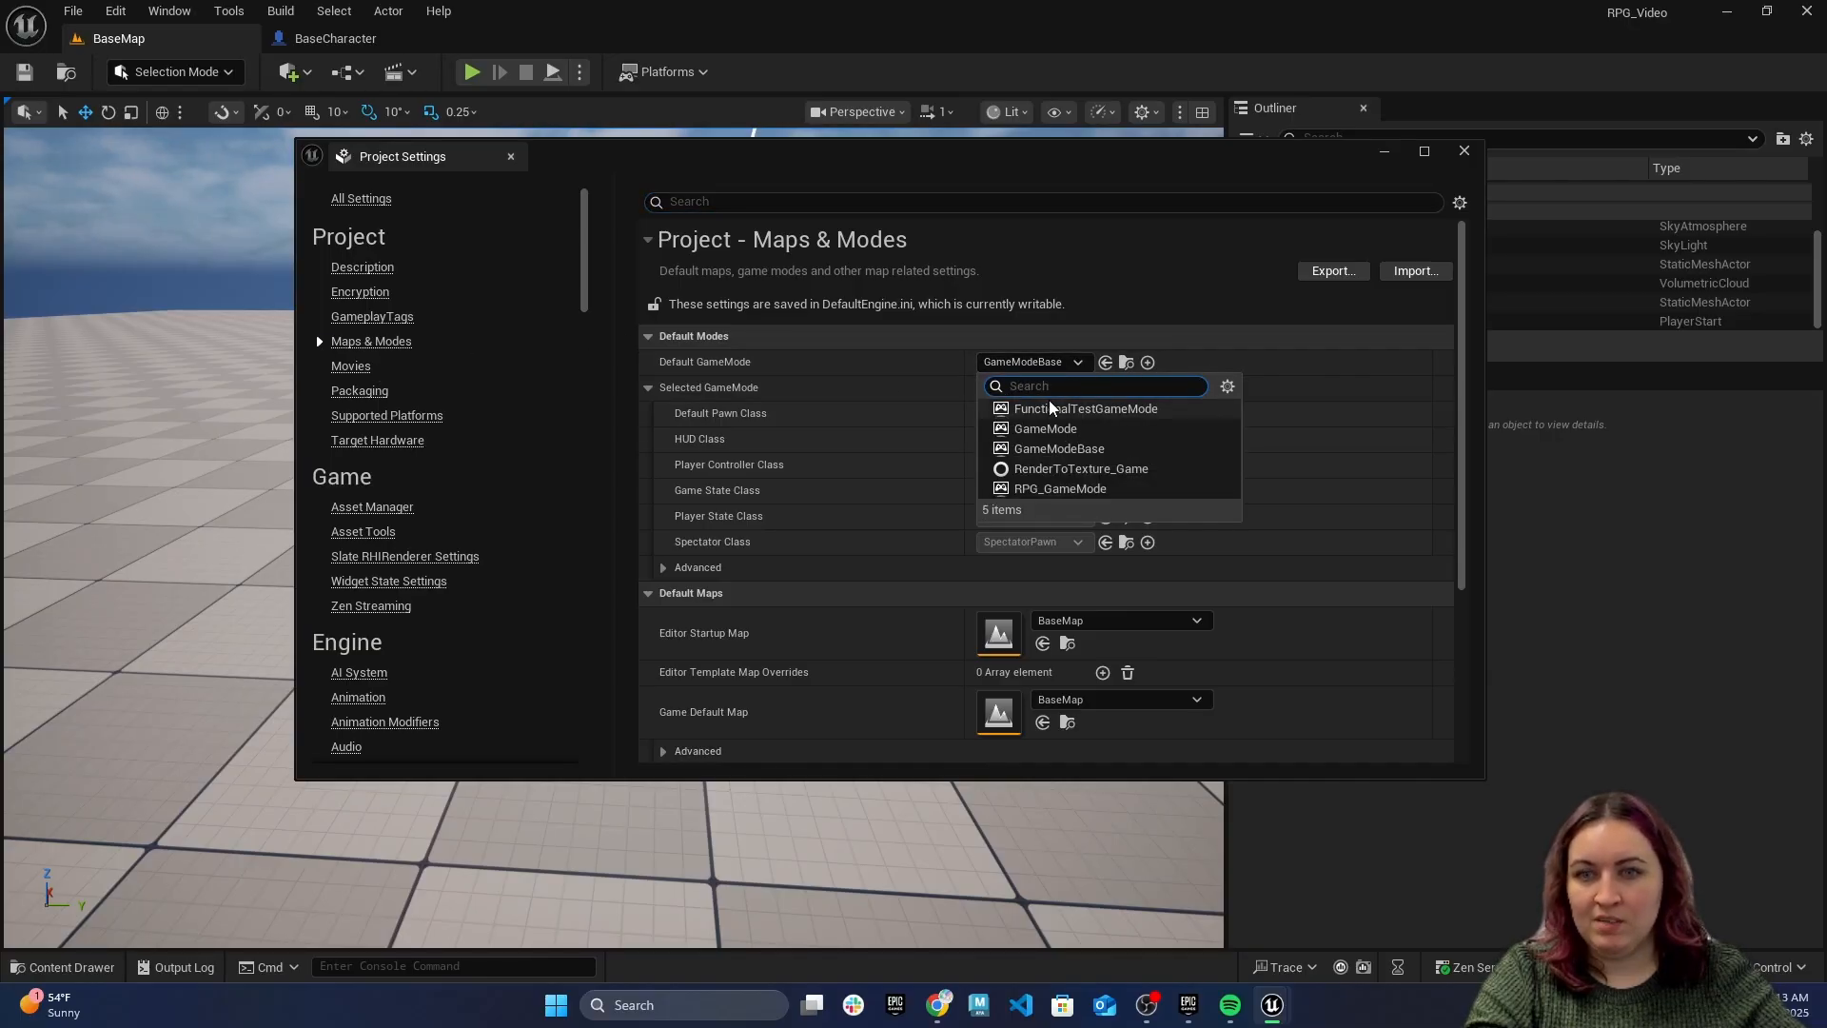
click(1060, 488)
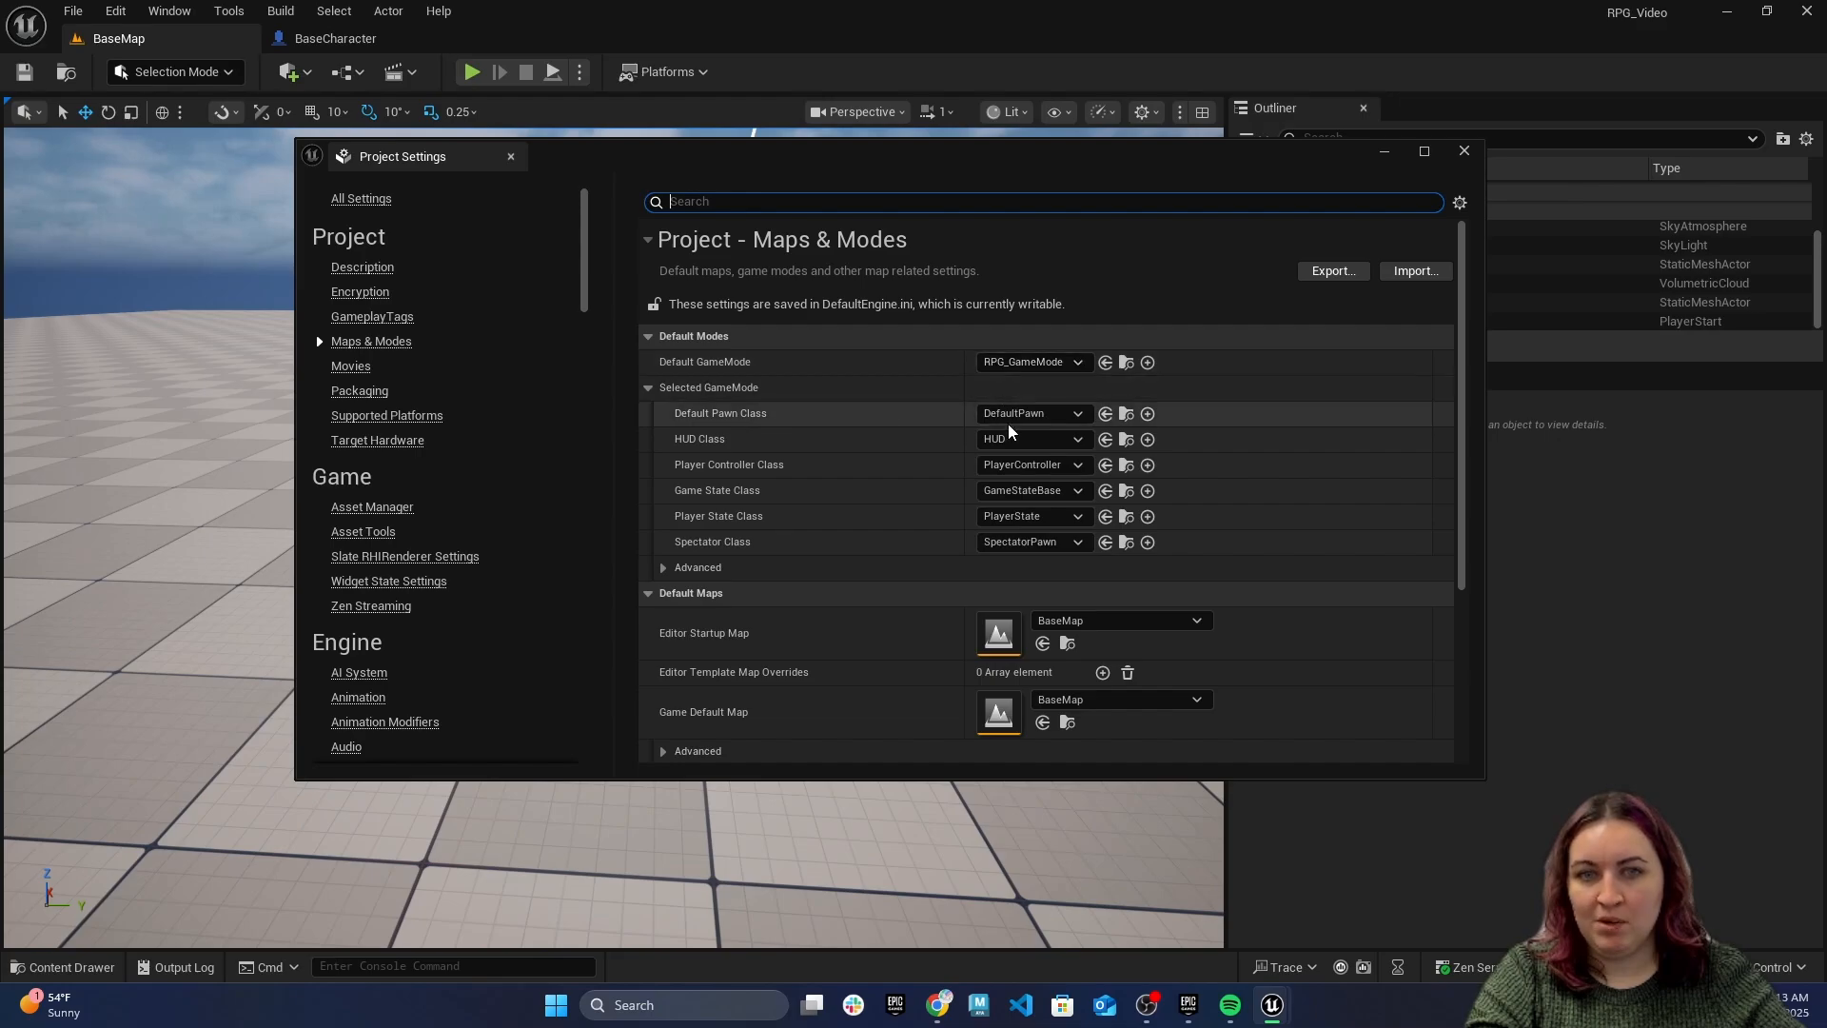
click(1073, 418)
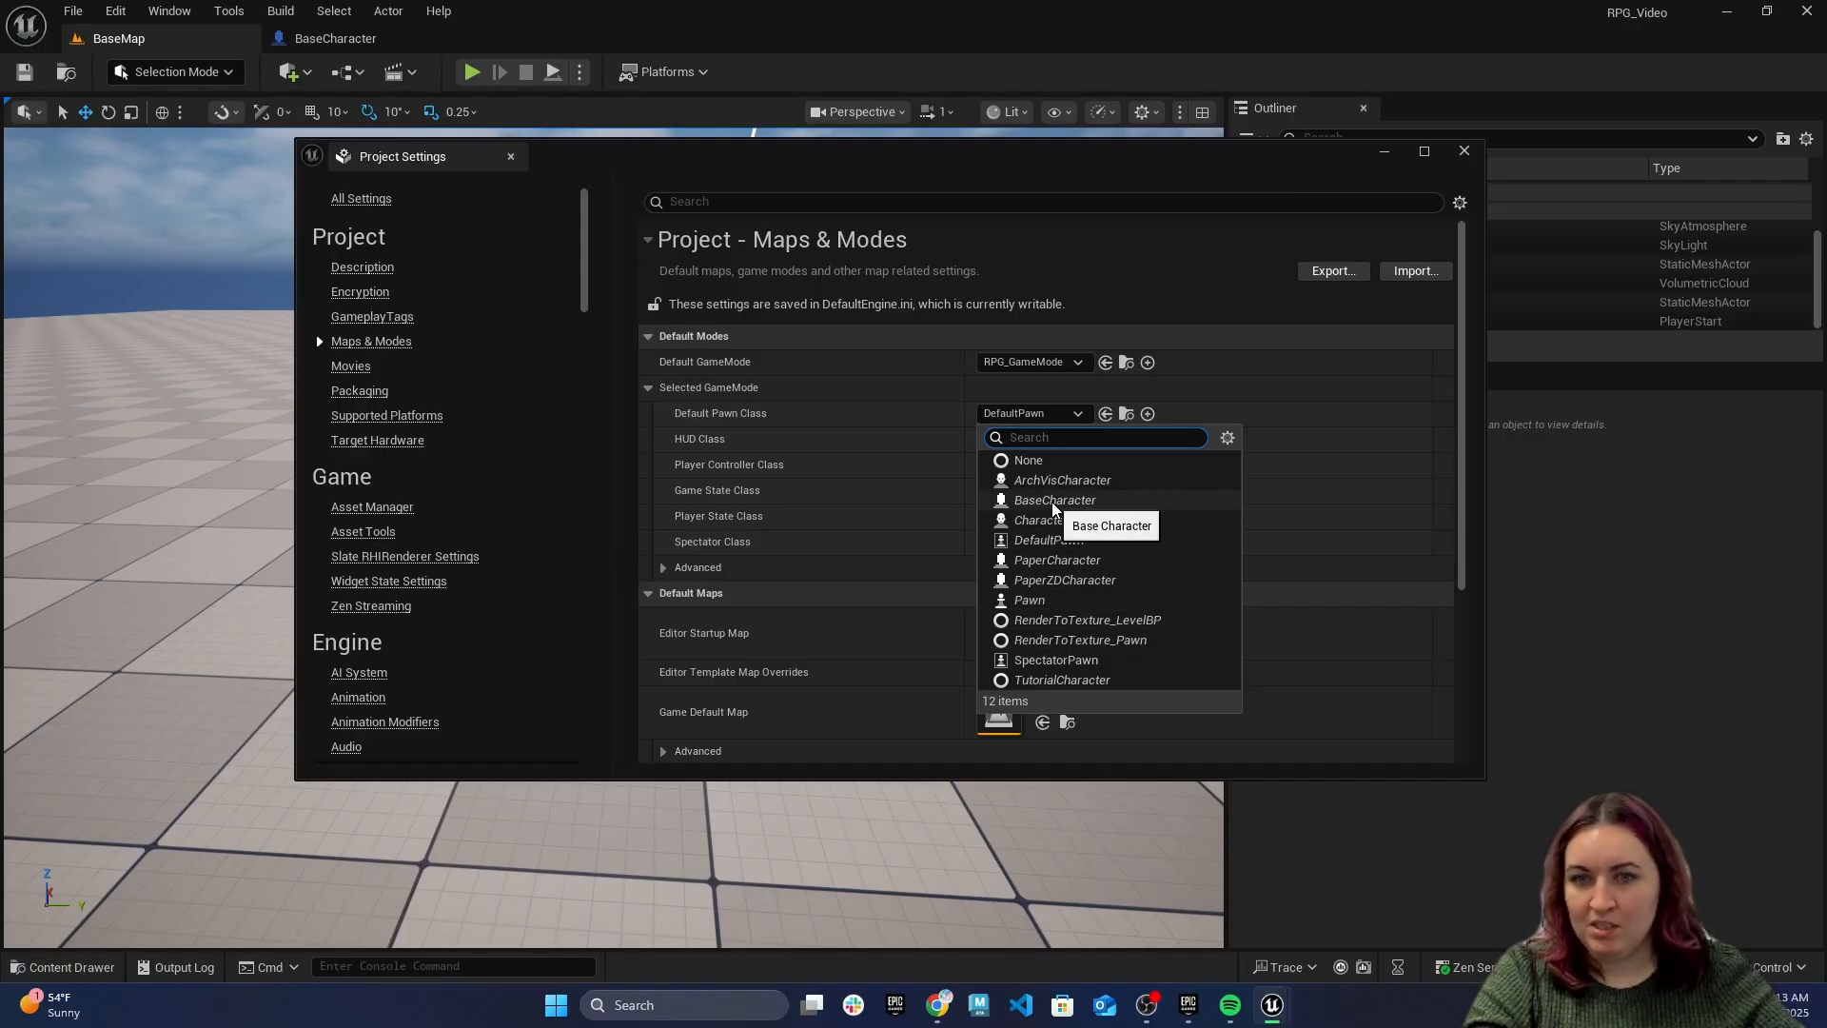
click(1099, 503)
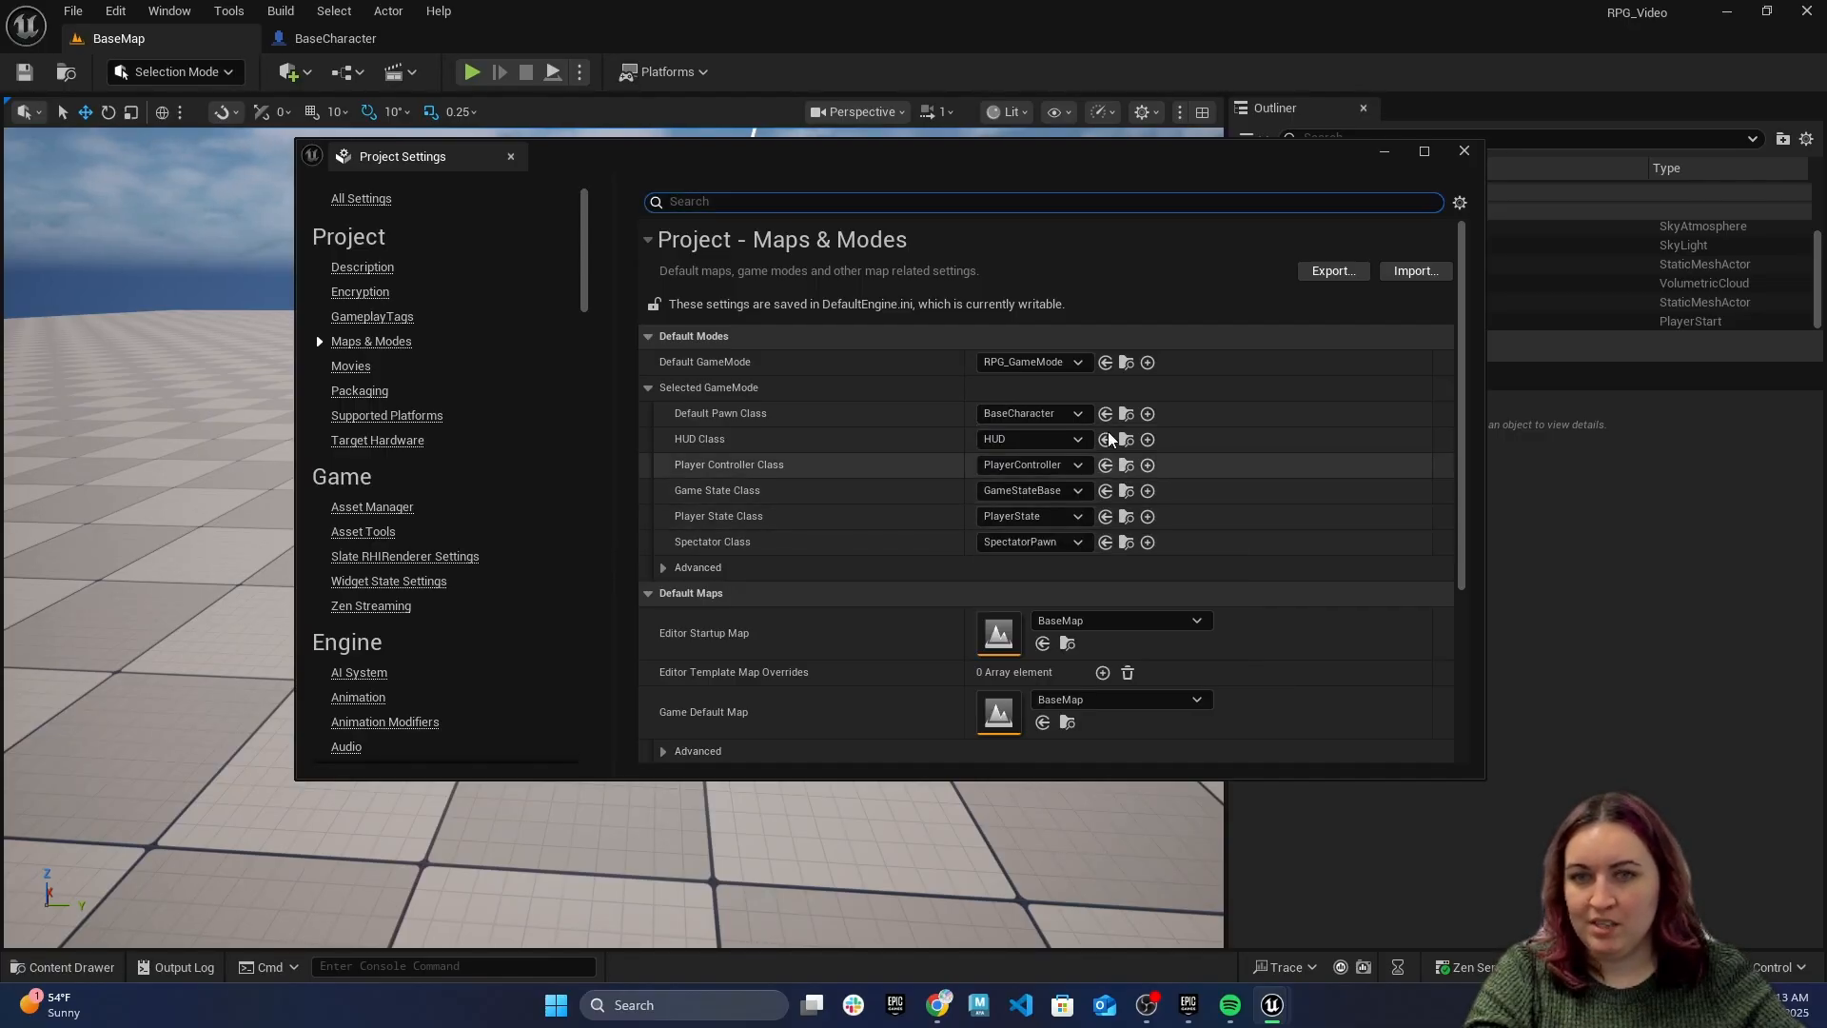
click(1465, 152)
Play-test BaseMap with the new game mode and stop the session
click(473, 71)
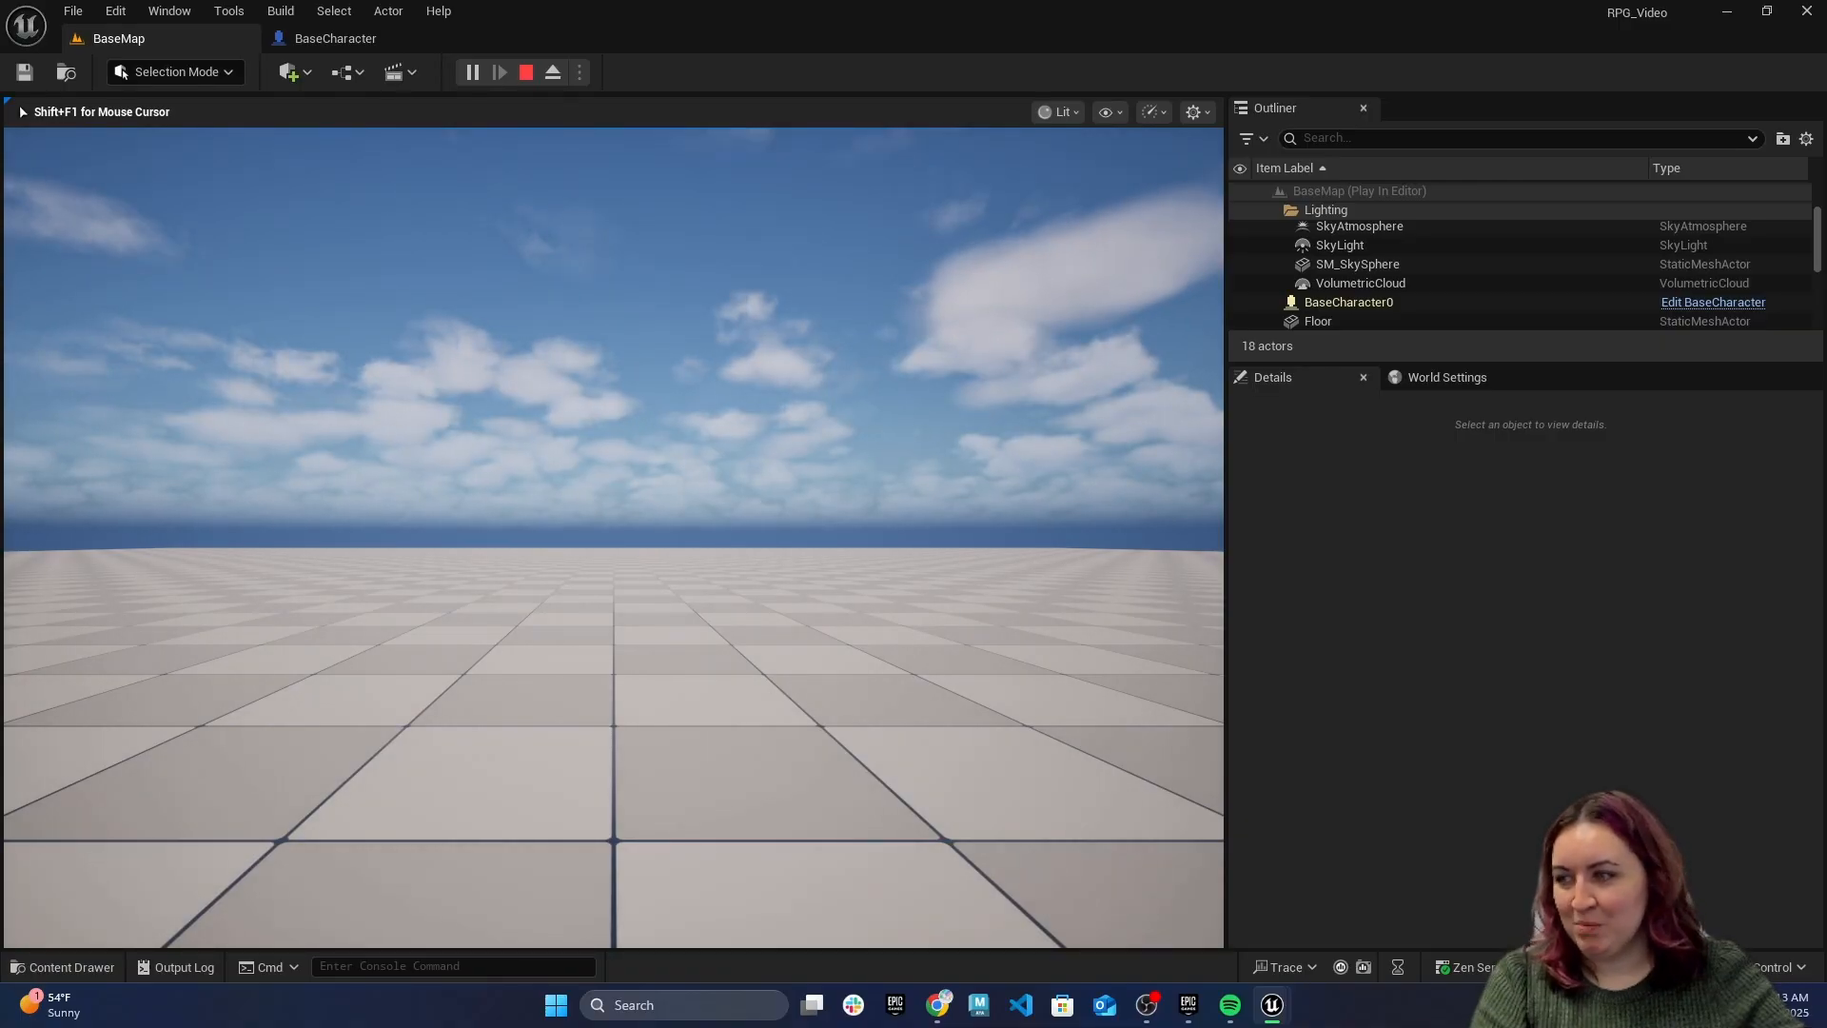
key(Escape)
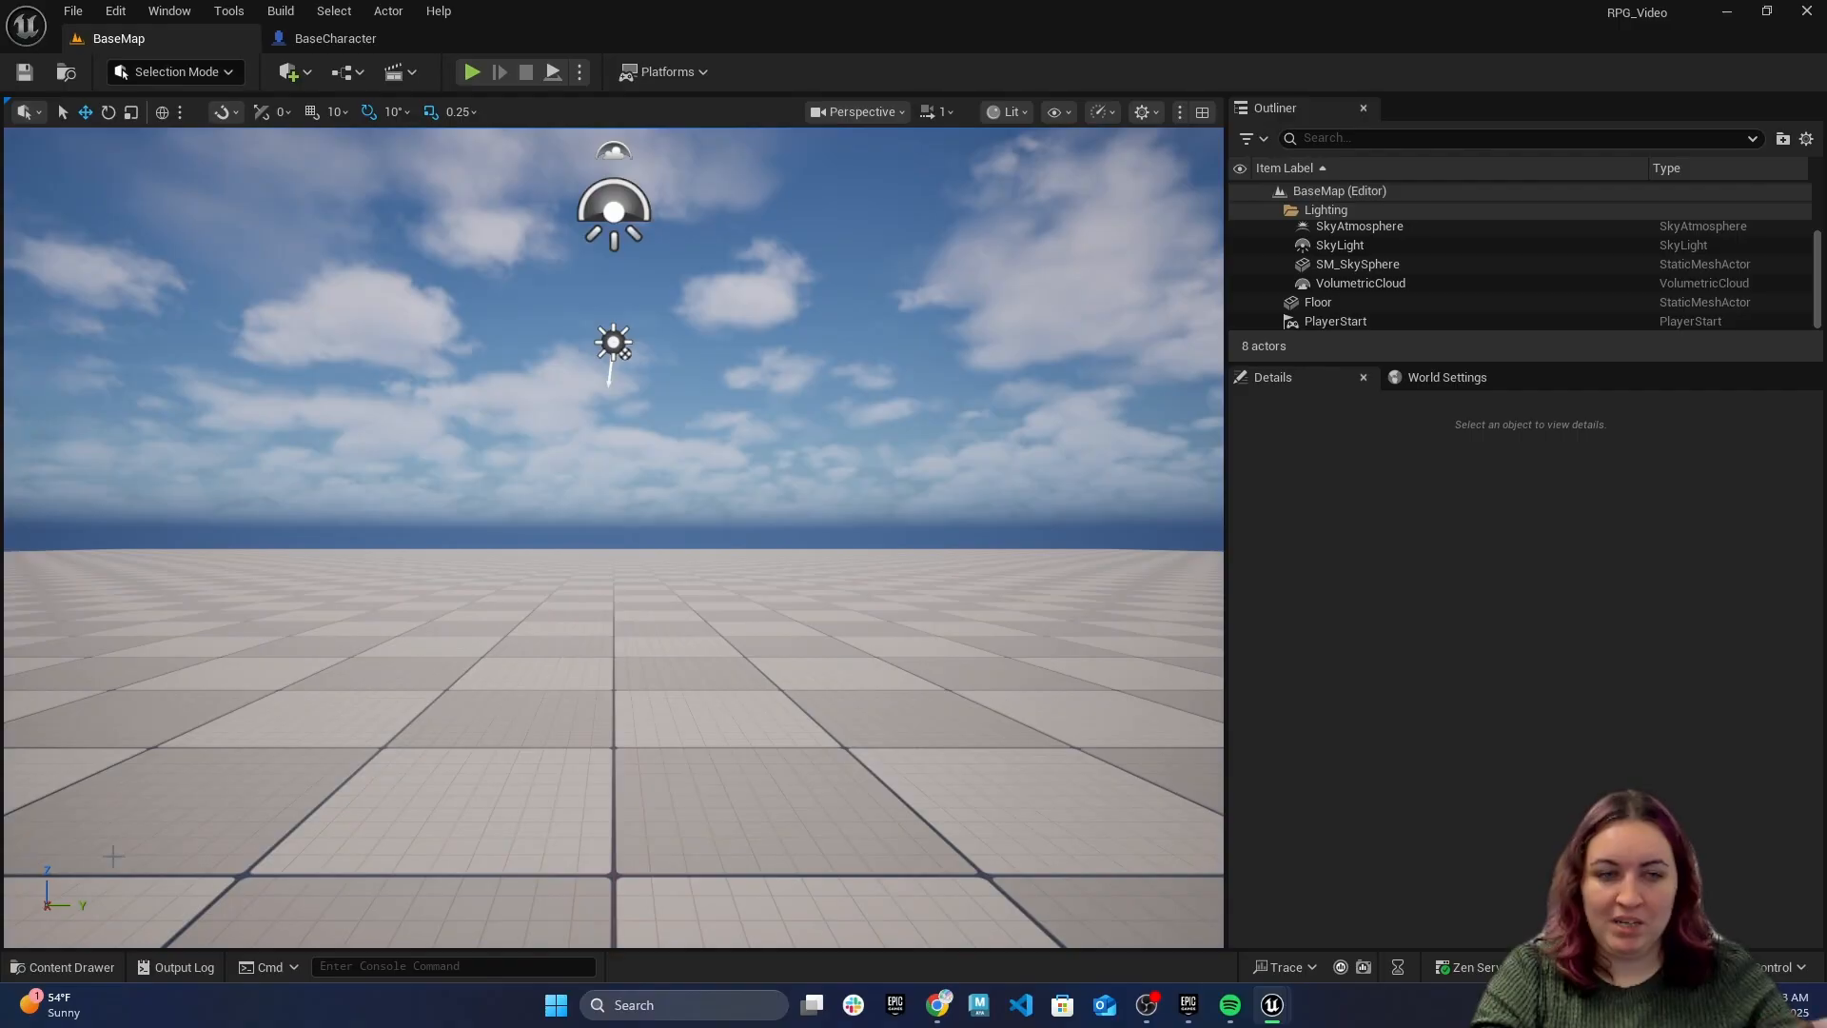
Add a Spring Arm component to the BaseCharacter blueprint
click(329, 38)
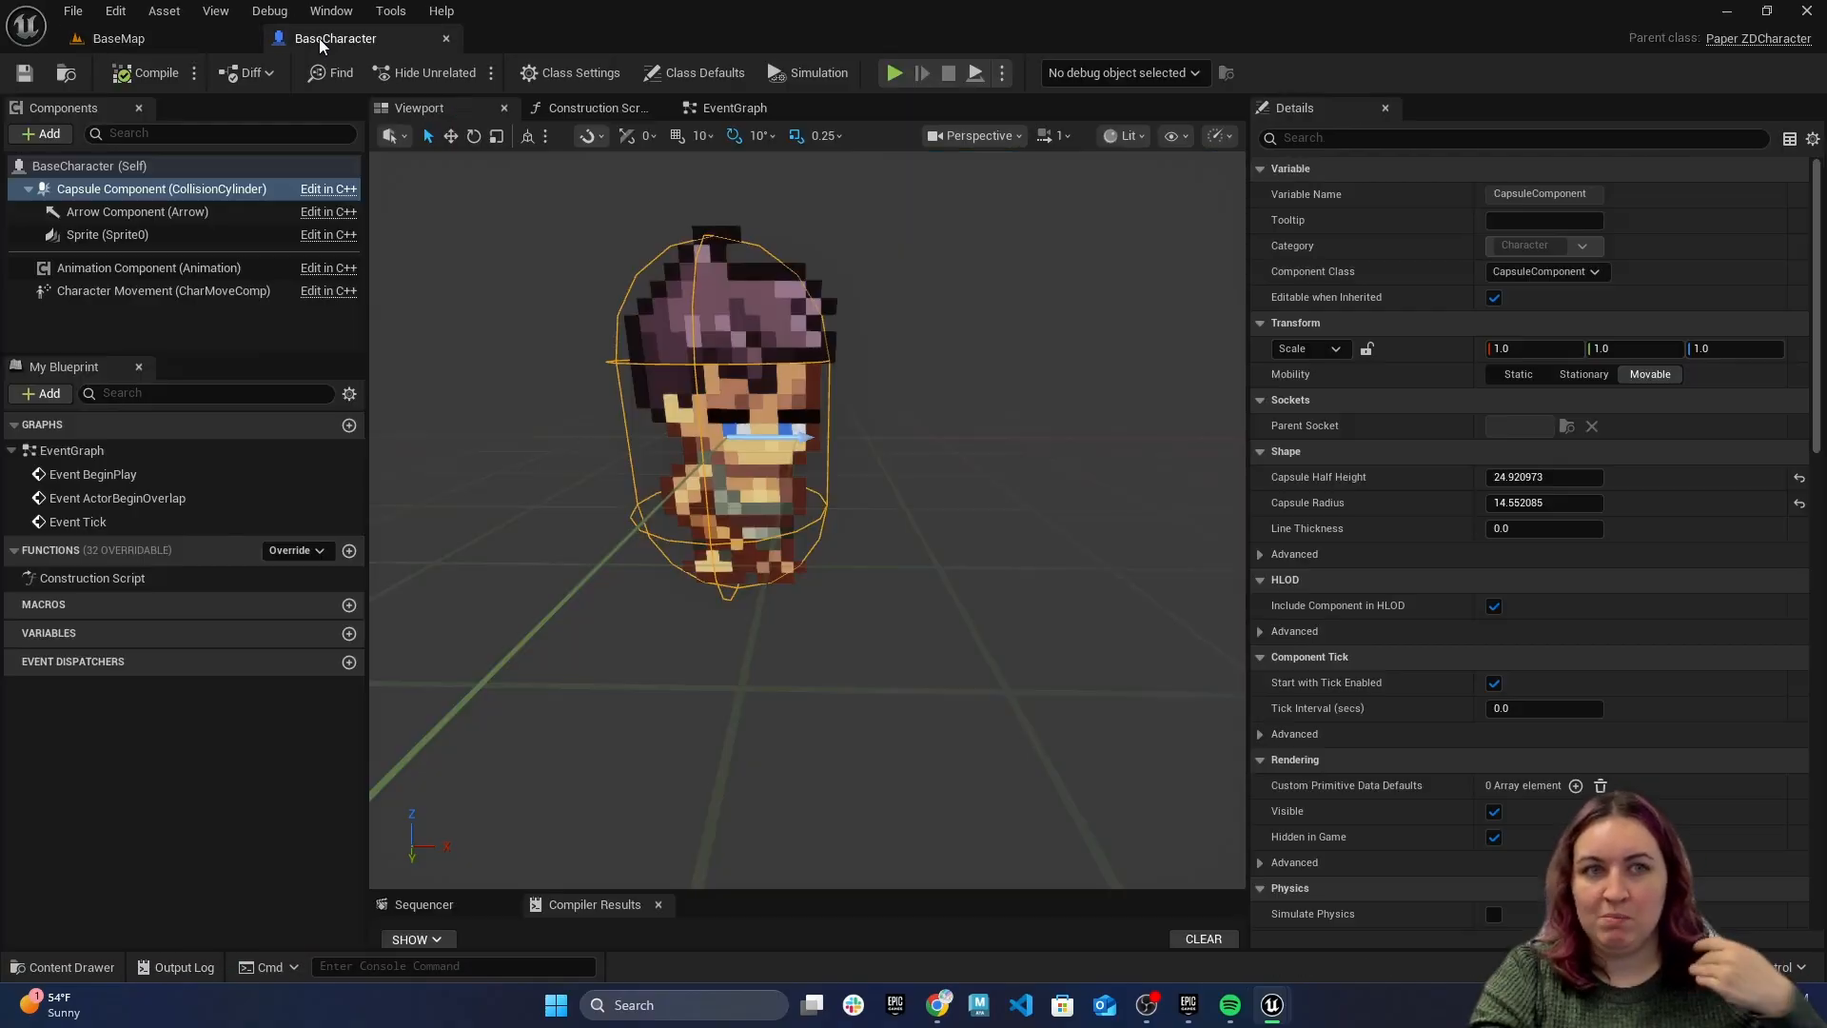
scroll(919, 460, down, 6)
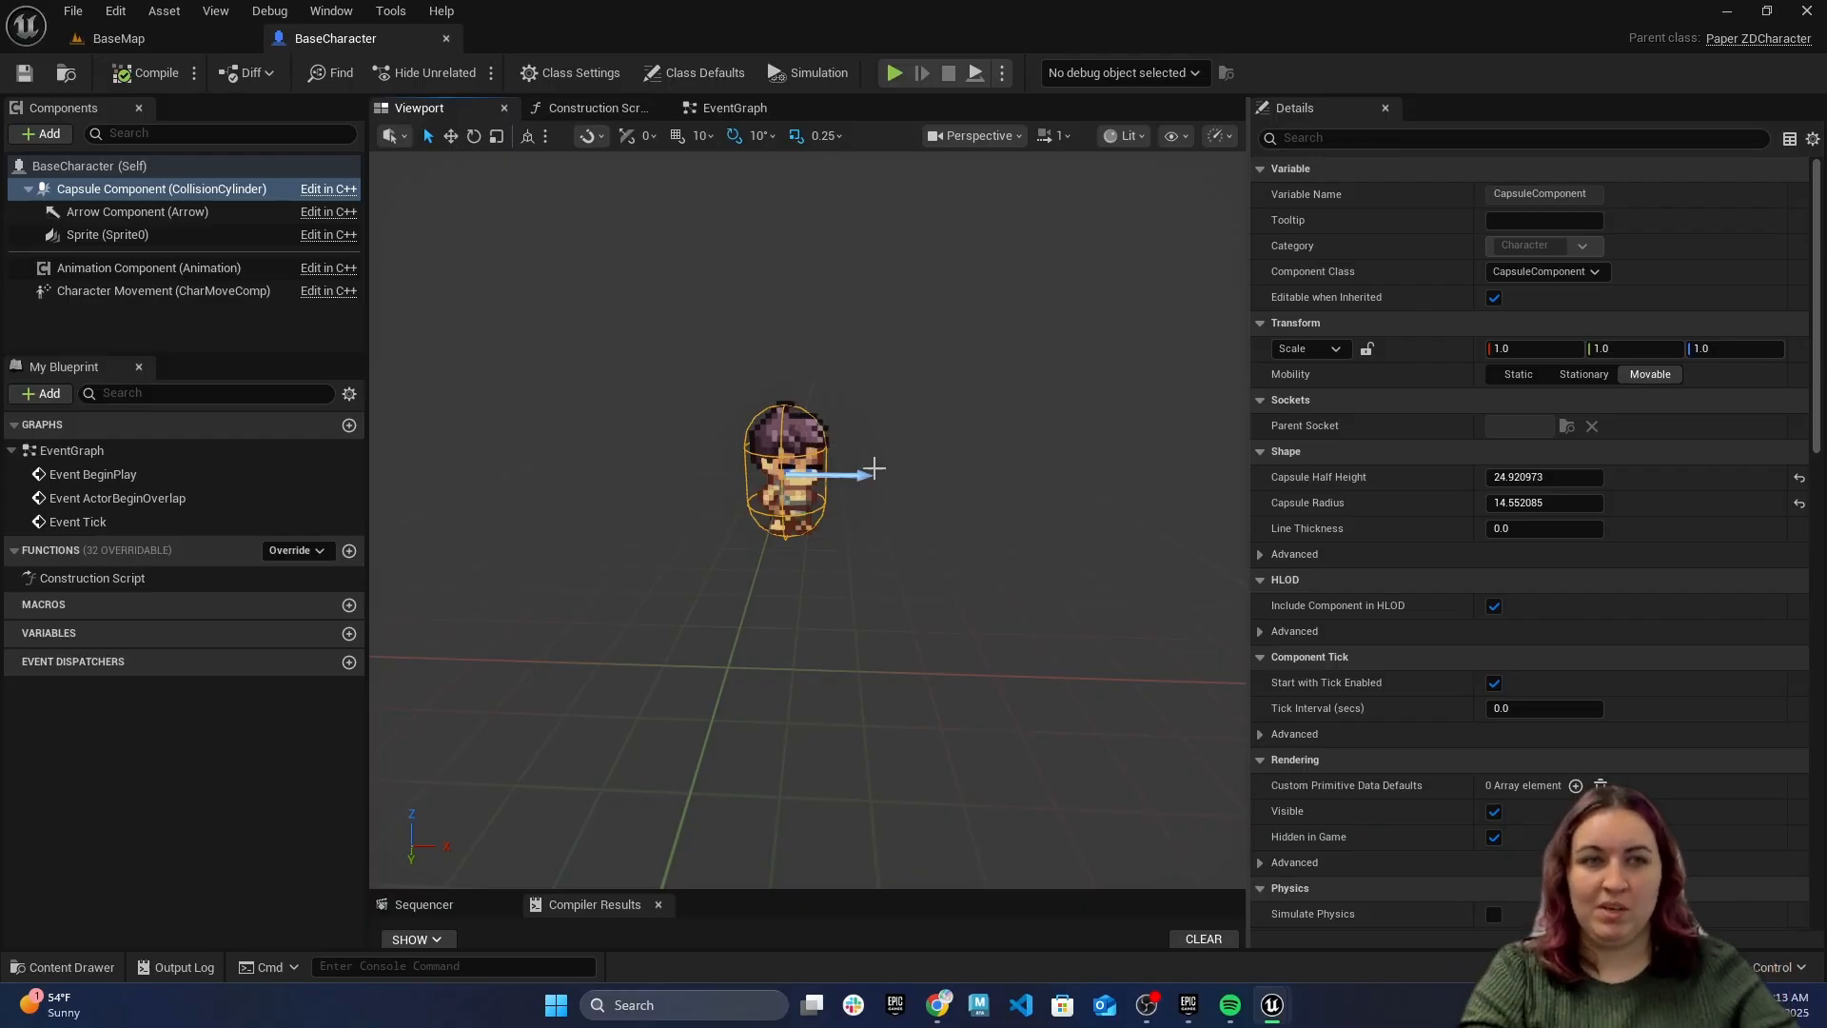
click(67, 167)
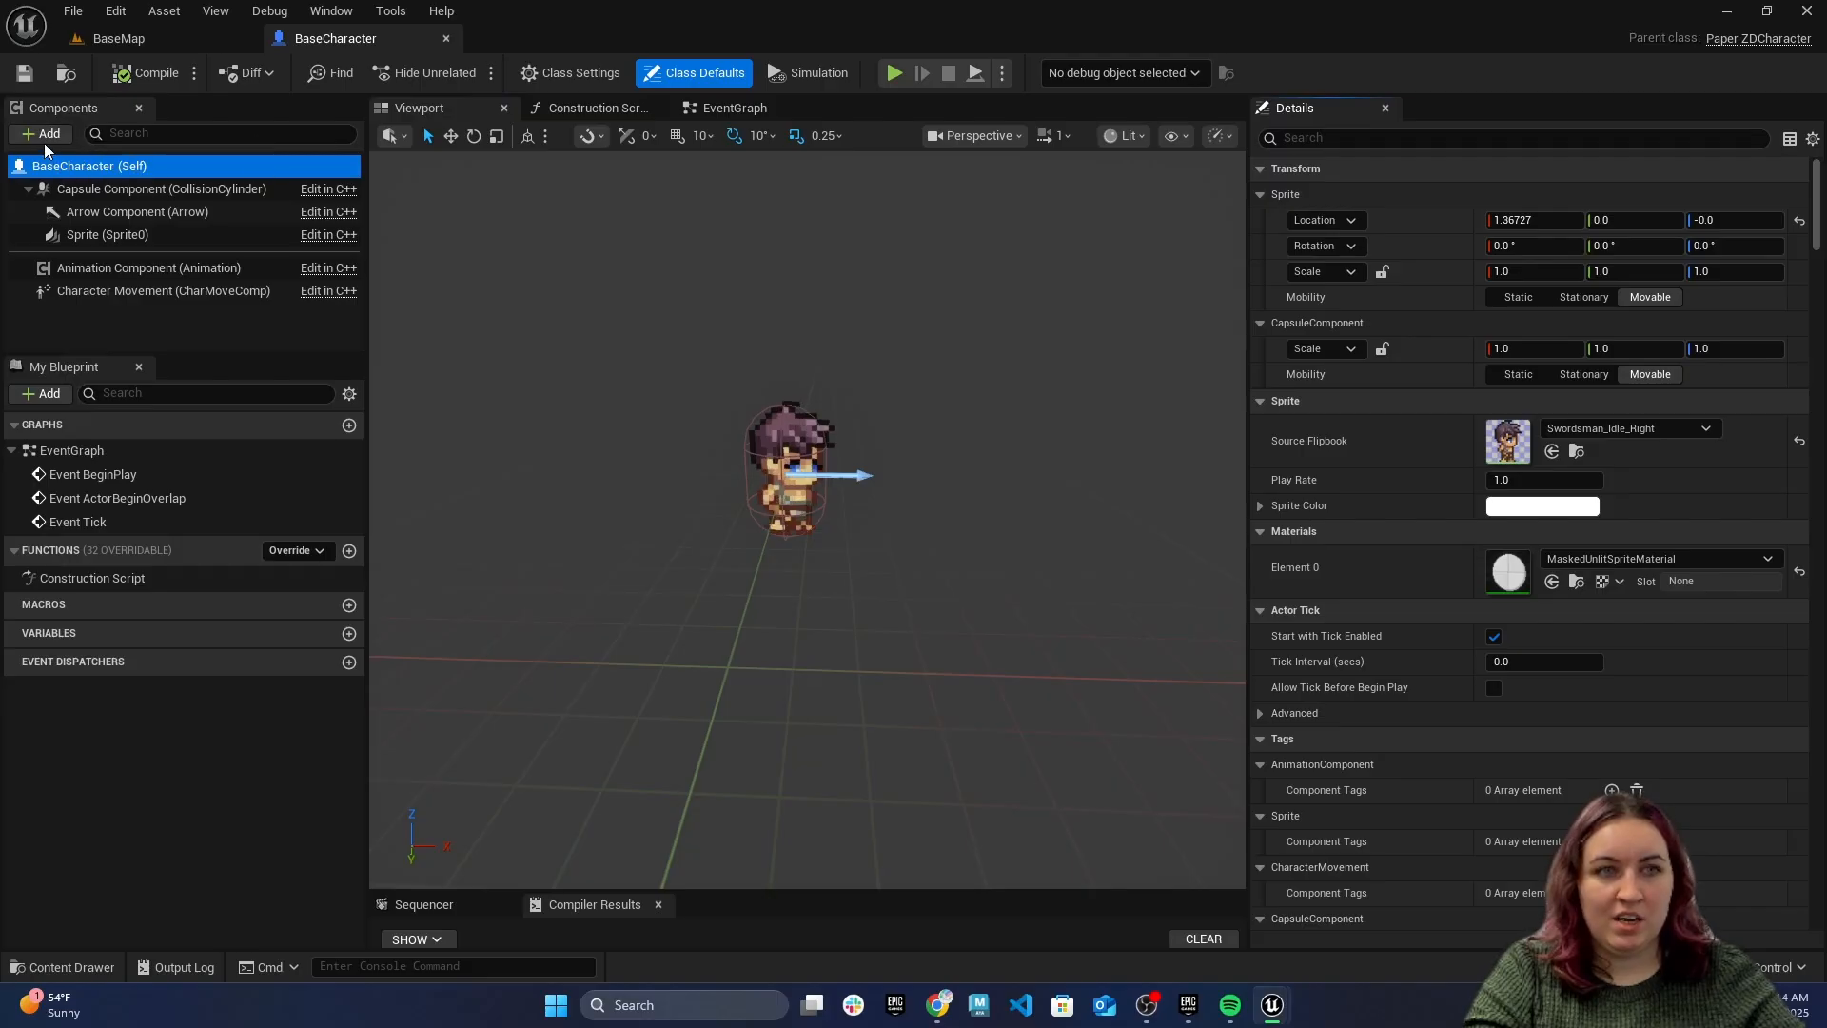
click(43, 133)
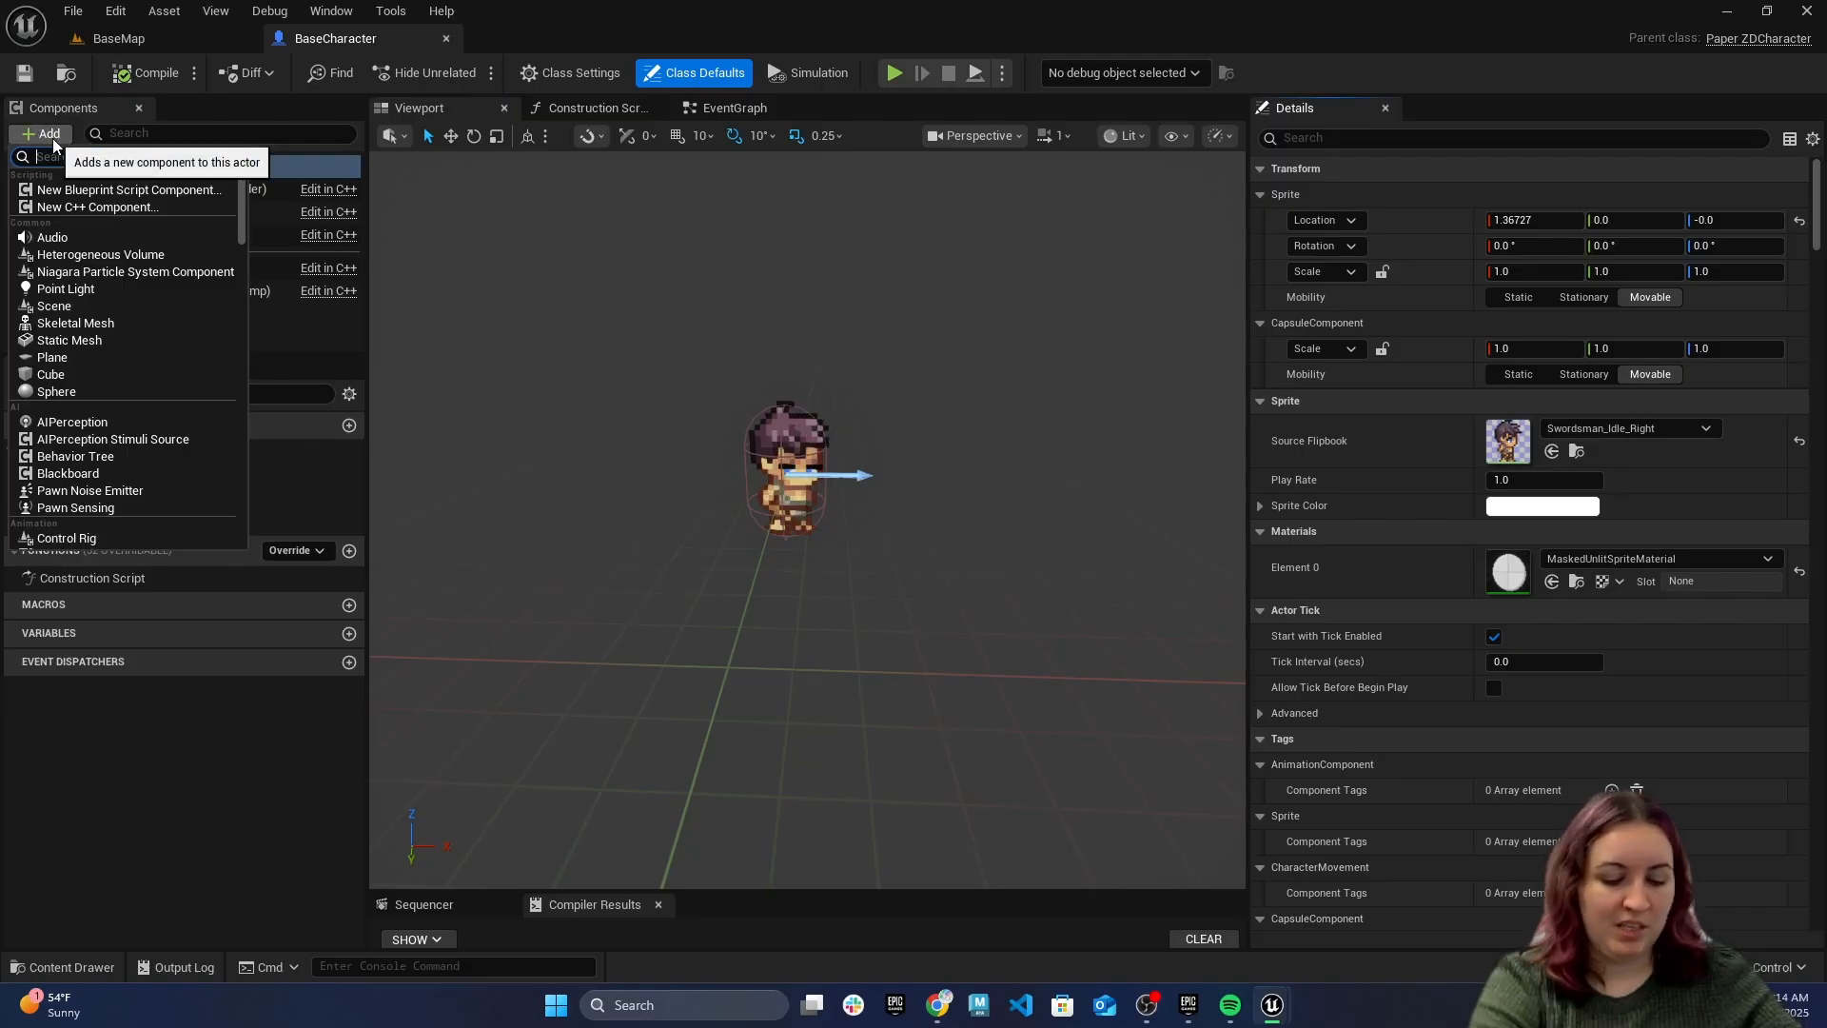
text(spring)
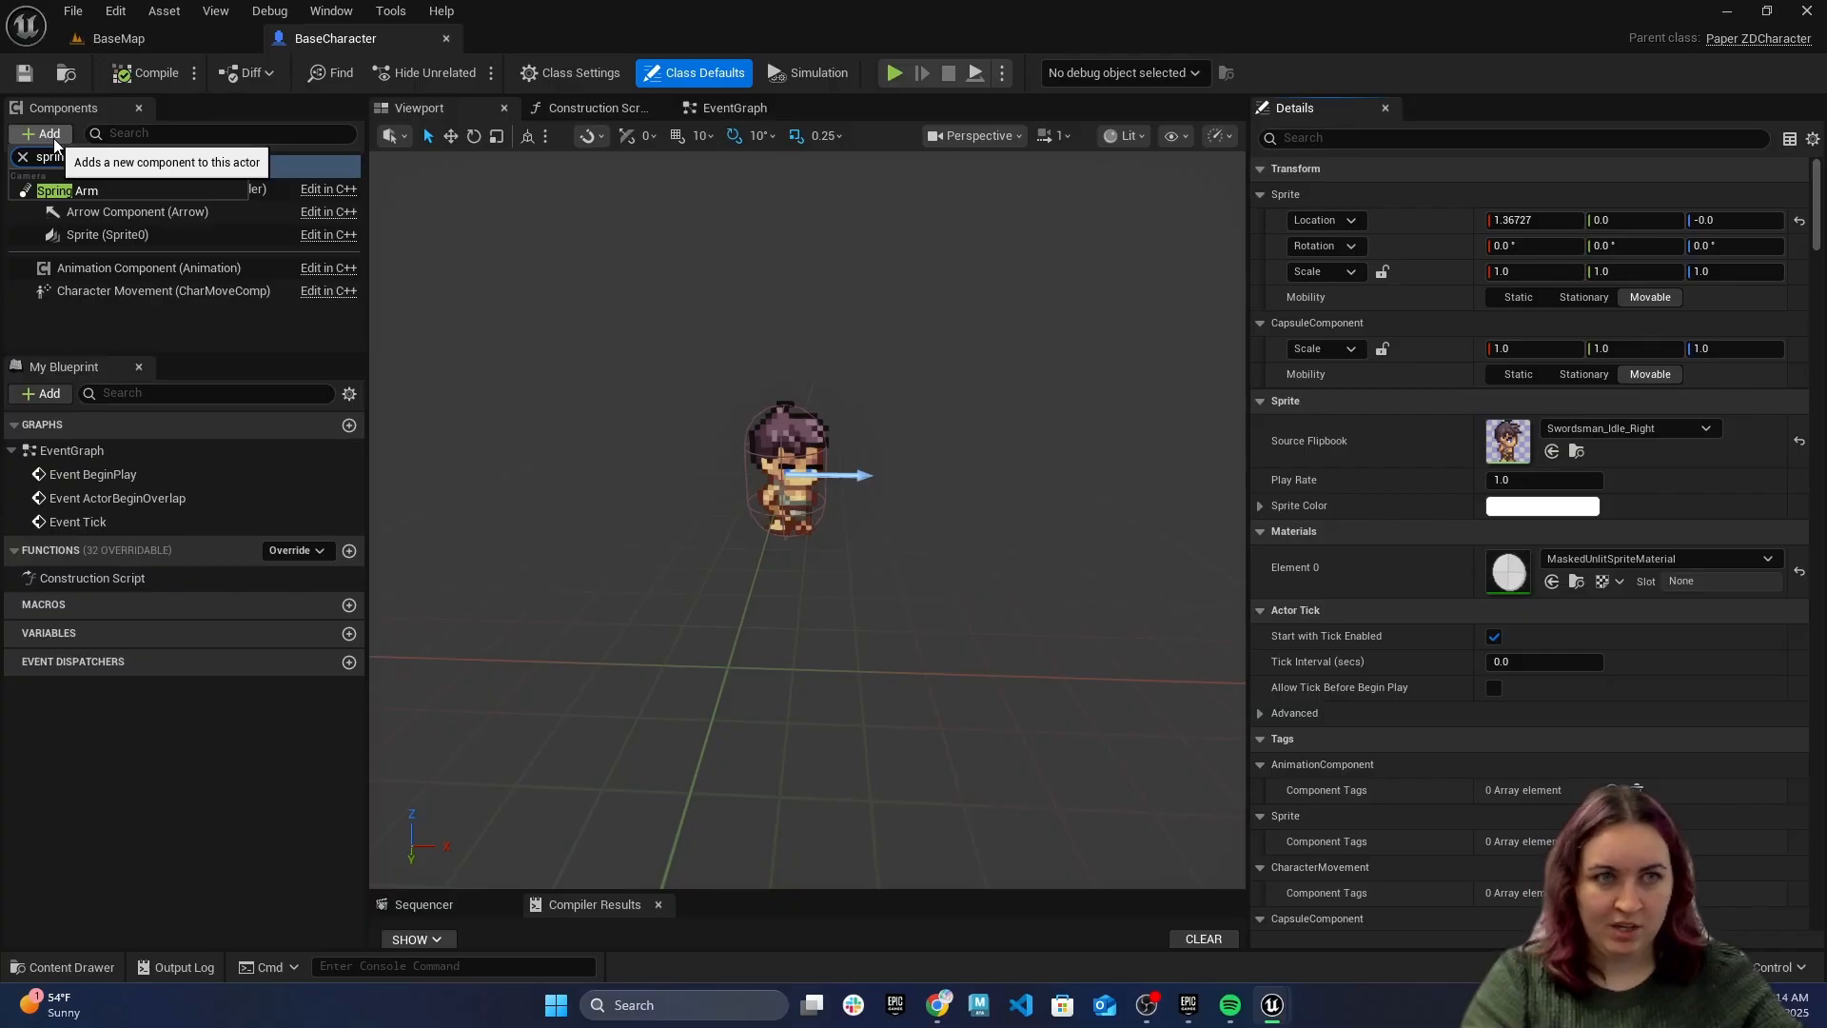
click(72, 192)
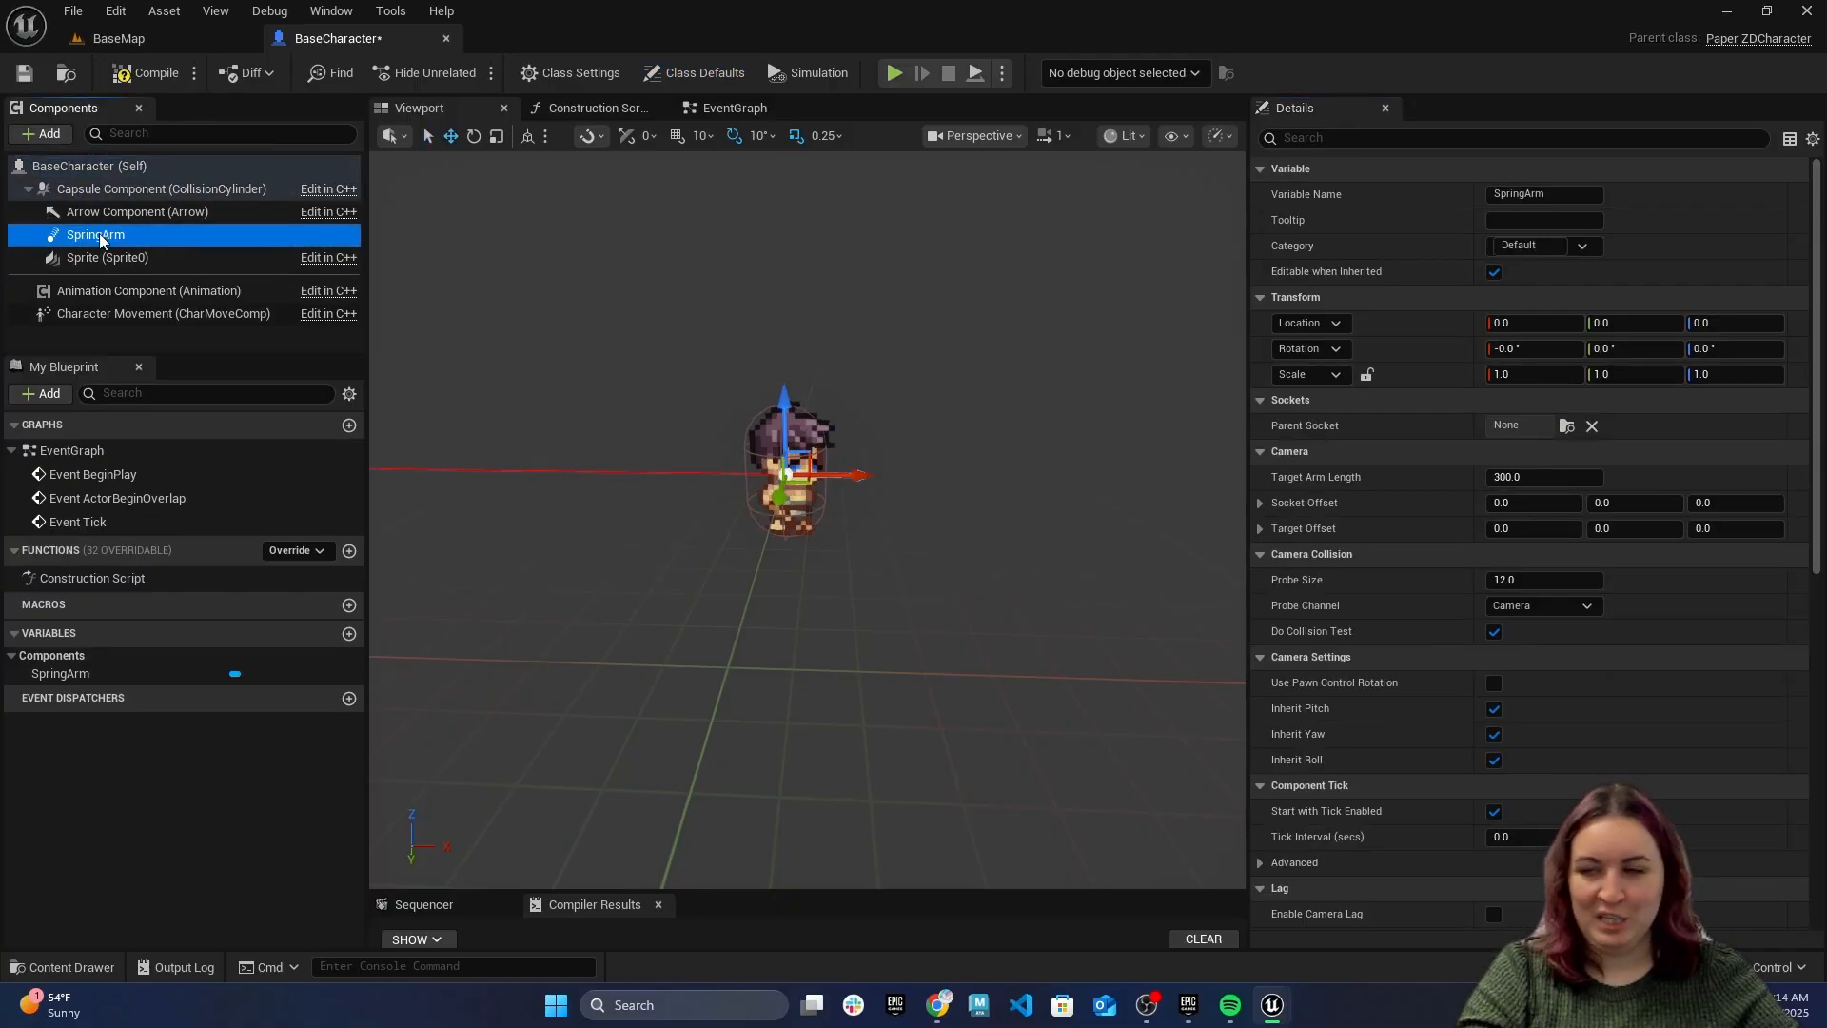
Add a Camera component as a child of the SpringArm
click(51, 135)
text(camer)
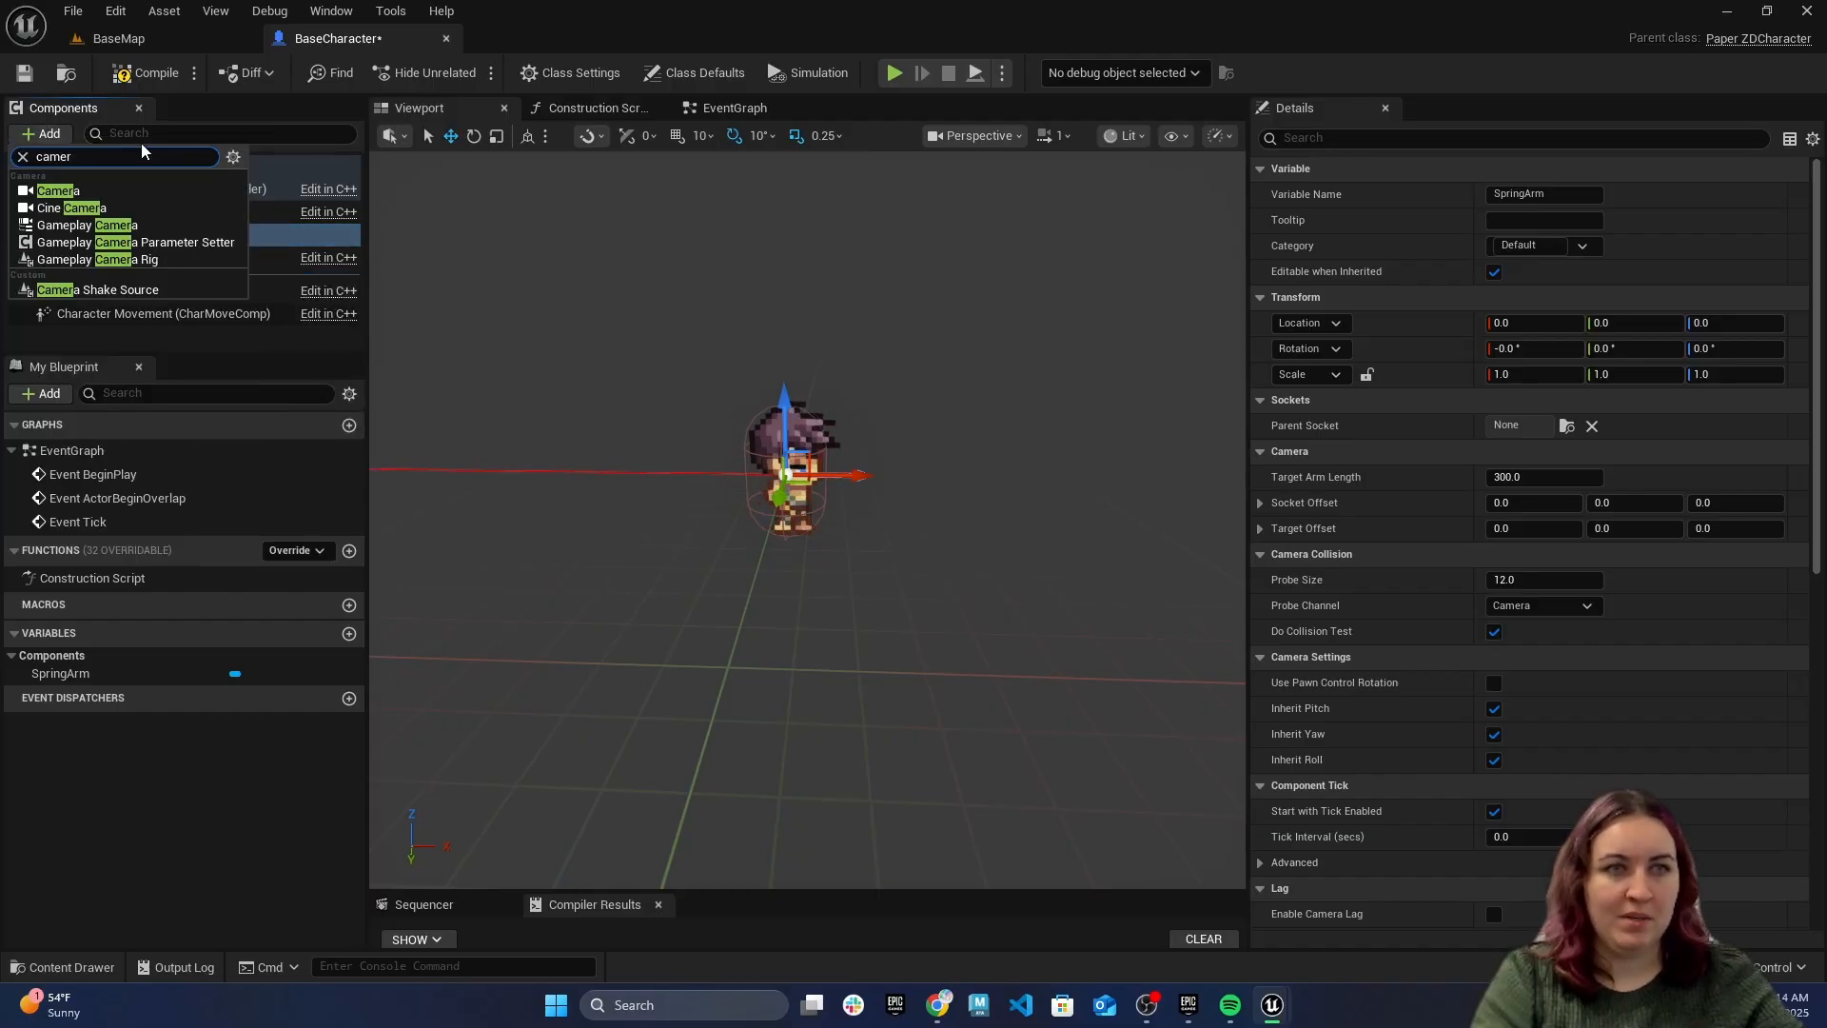
click(76, 192)
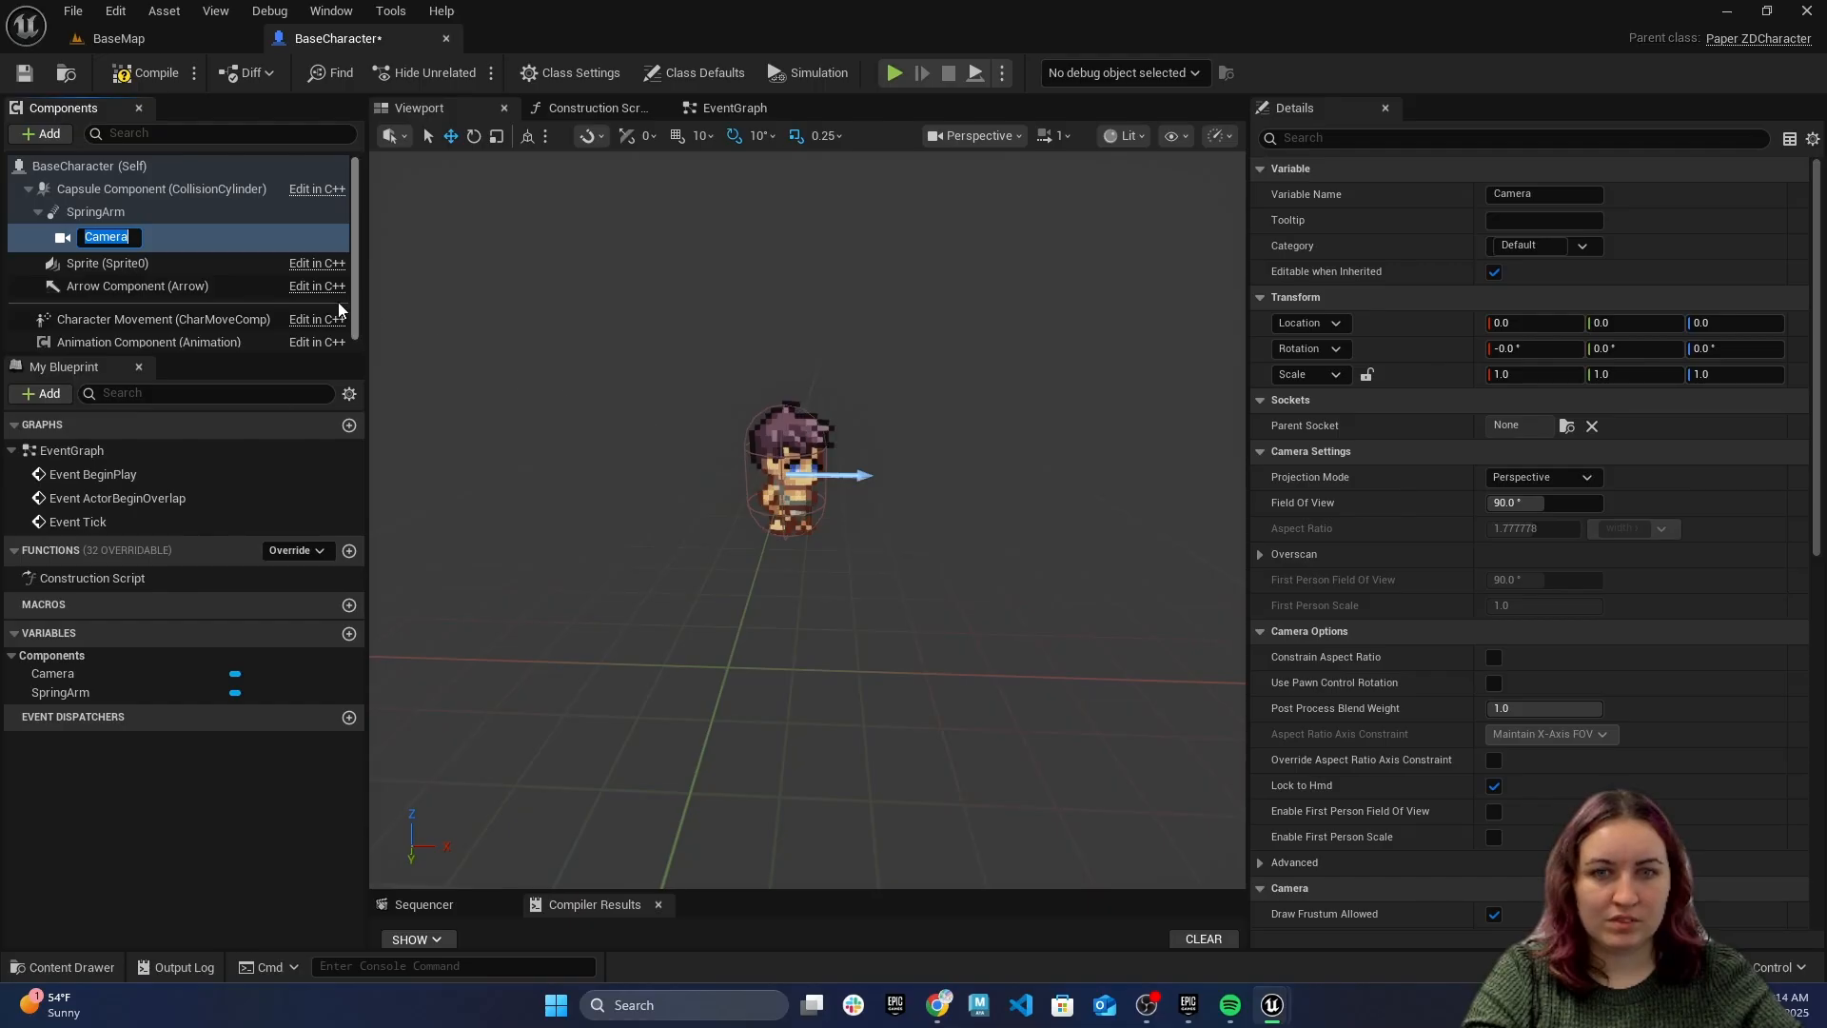
Rotate the SpringArm about -90° around Z so the camera faces the sprite, and save BaseCharacter
double_click(133, 211)
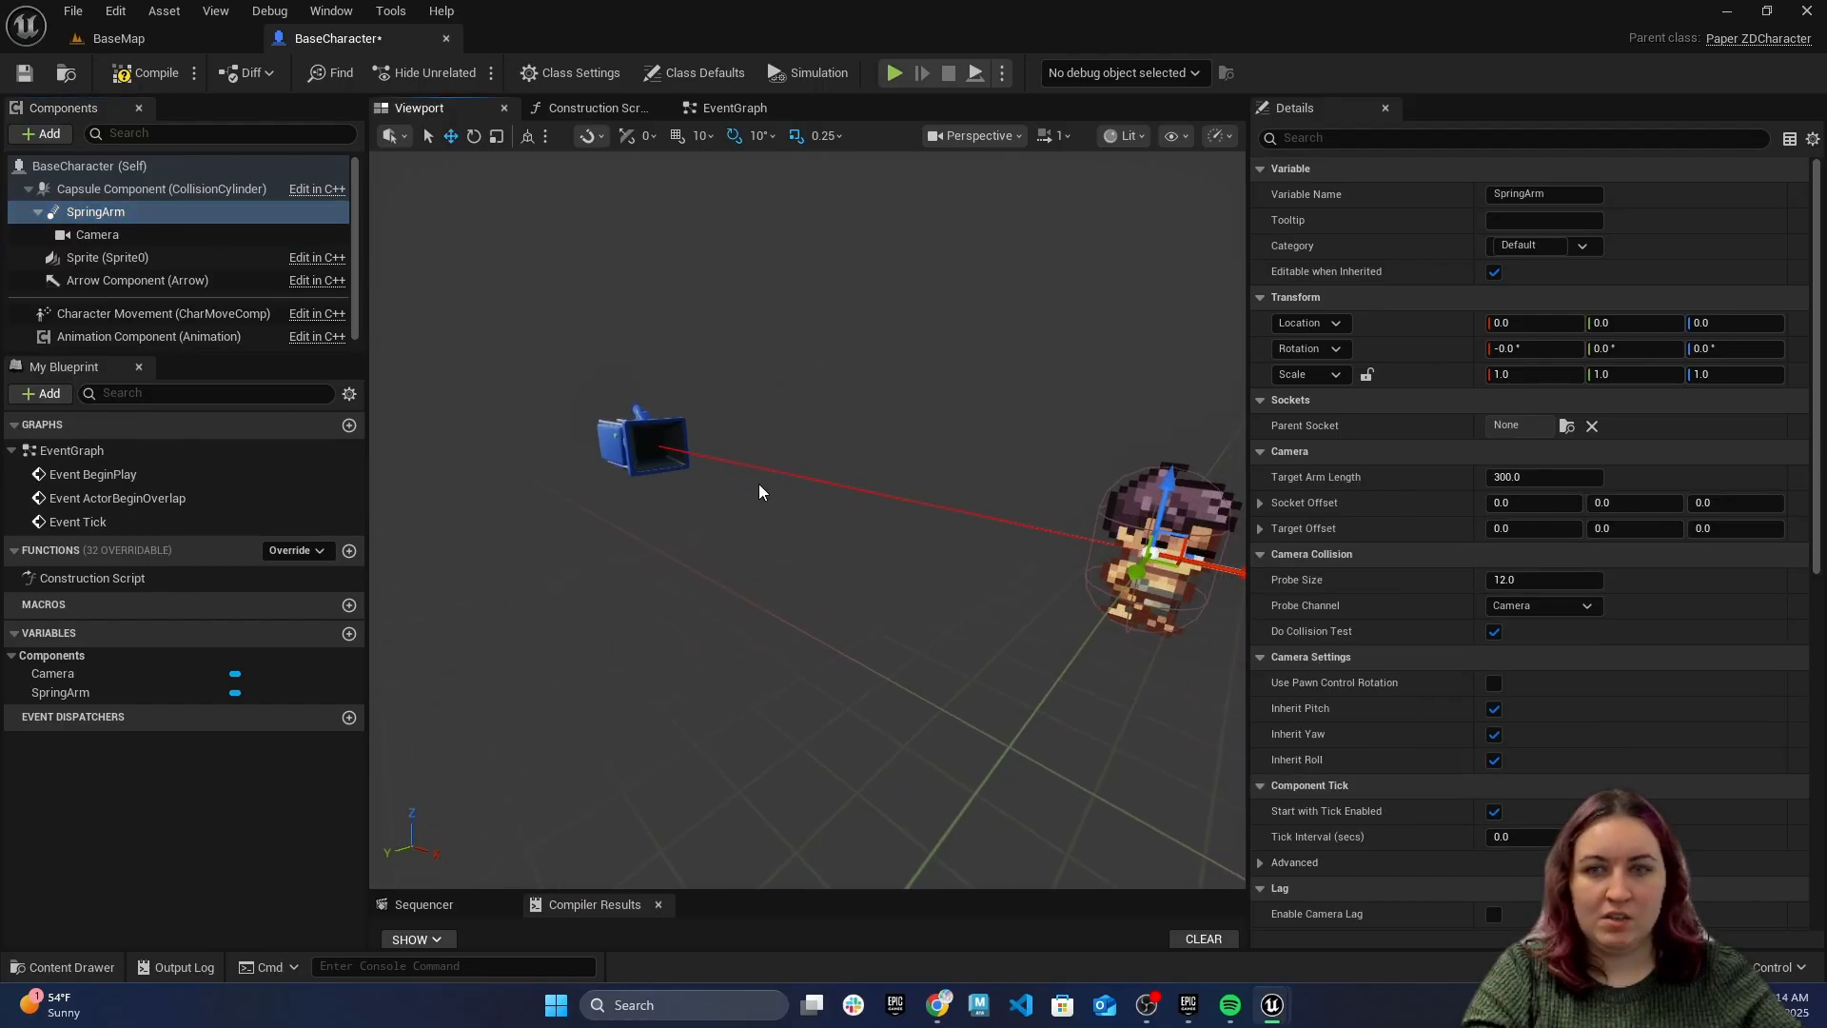
drag(757, 484, 666, 505)
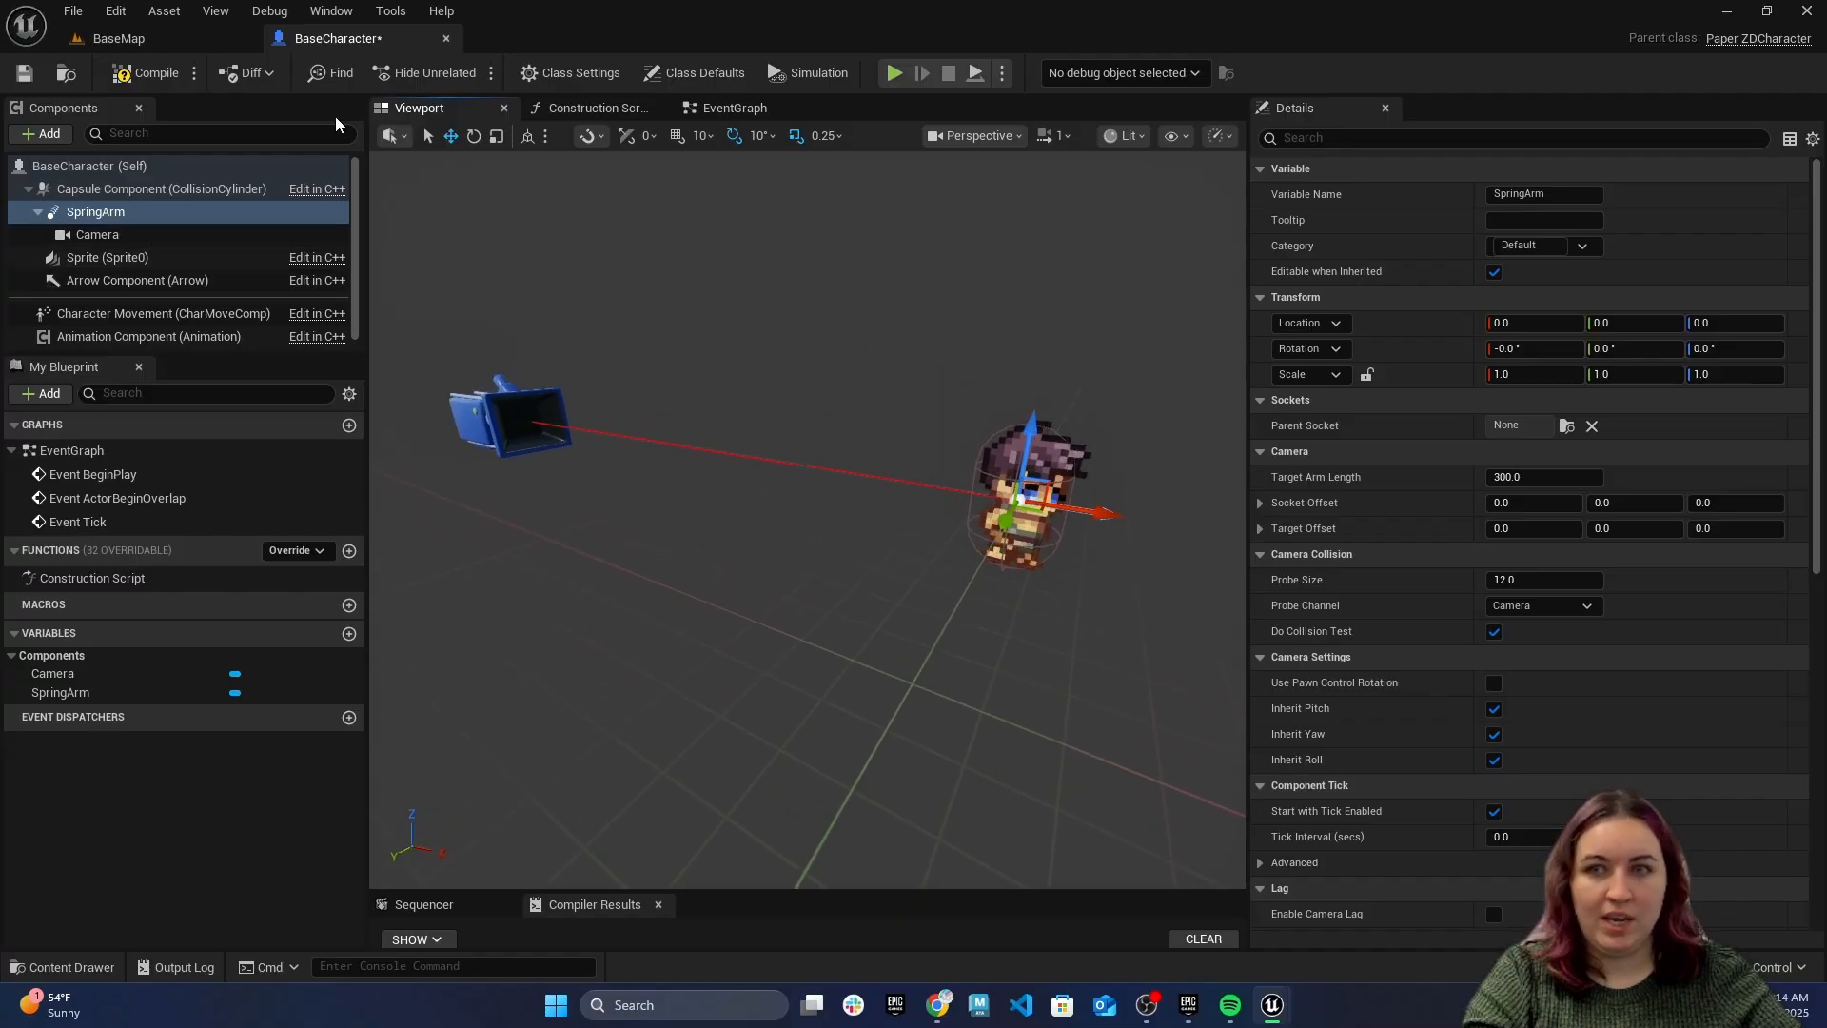
click(474, 136)
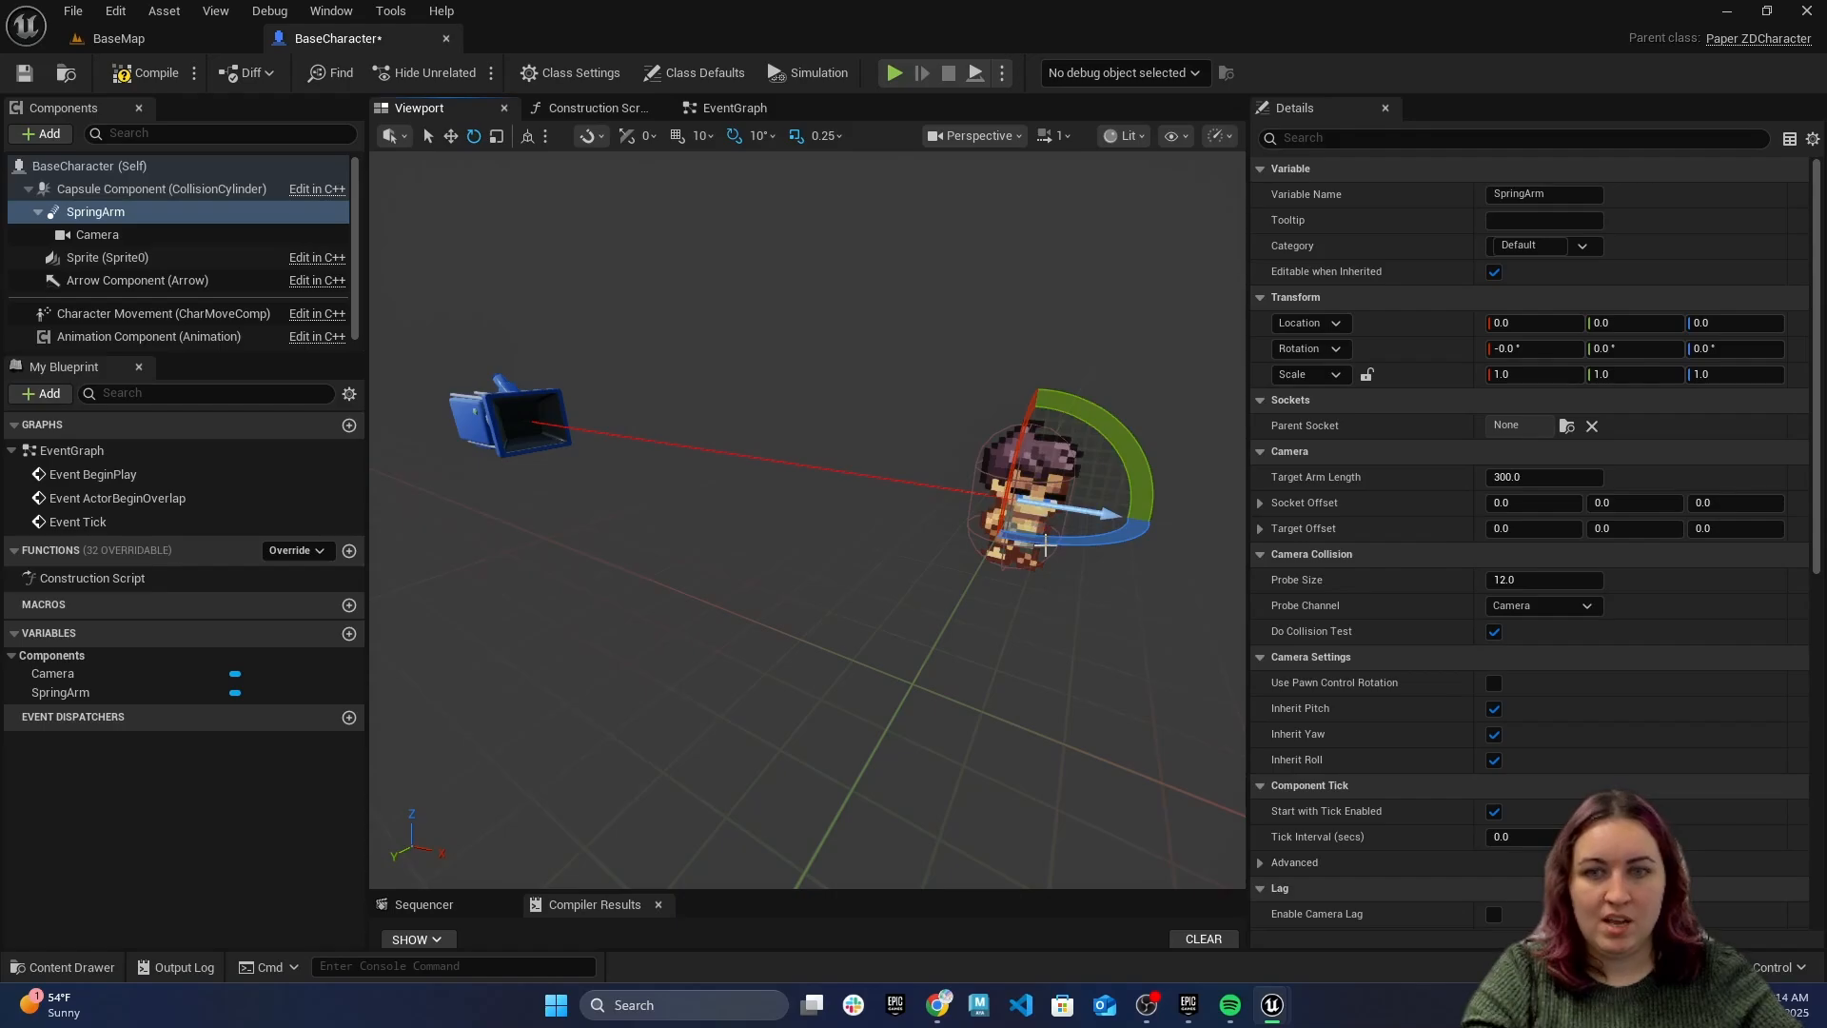
drag(1045, 544, 1123, 533)
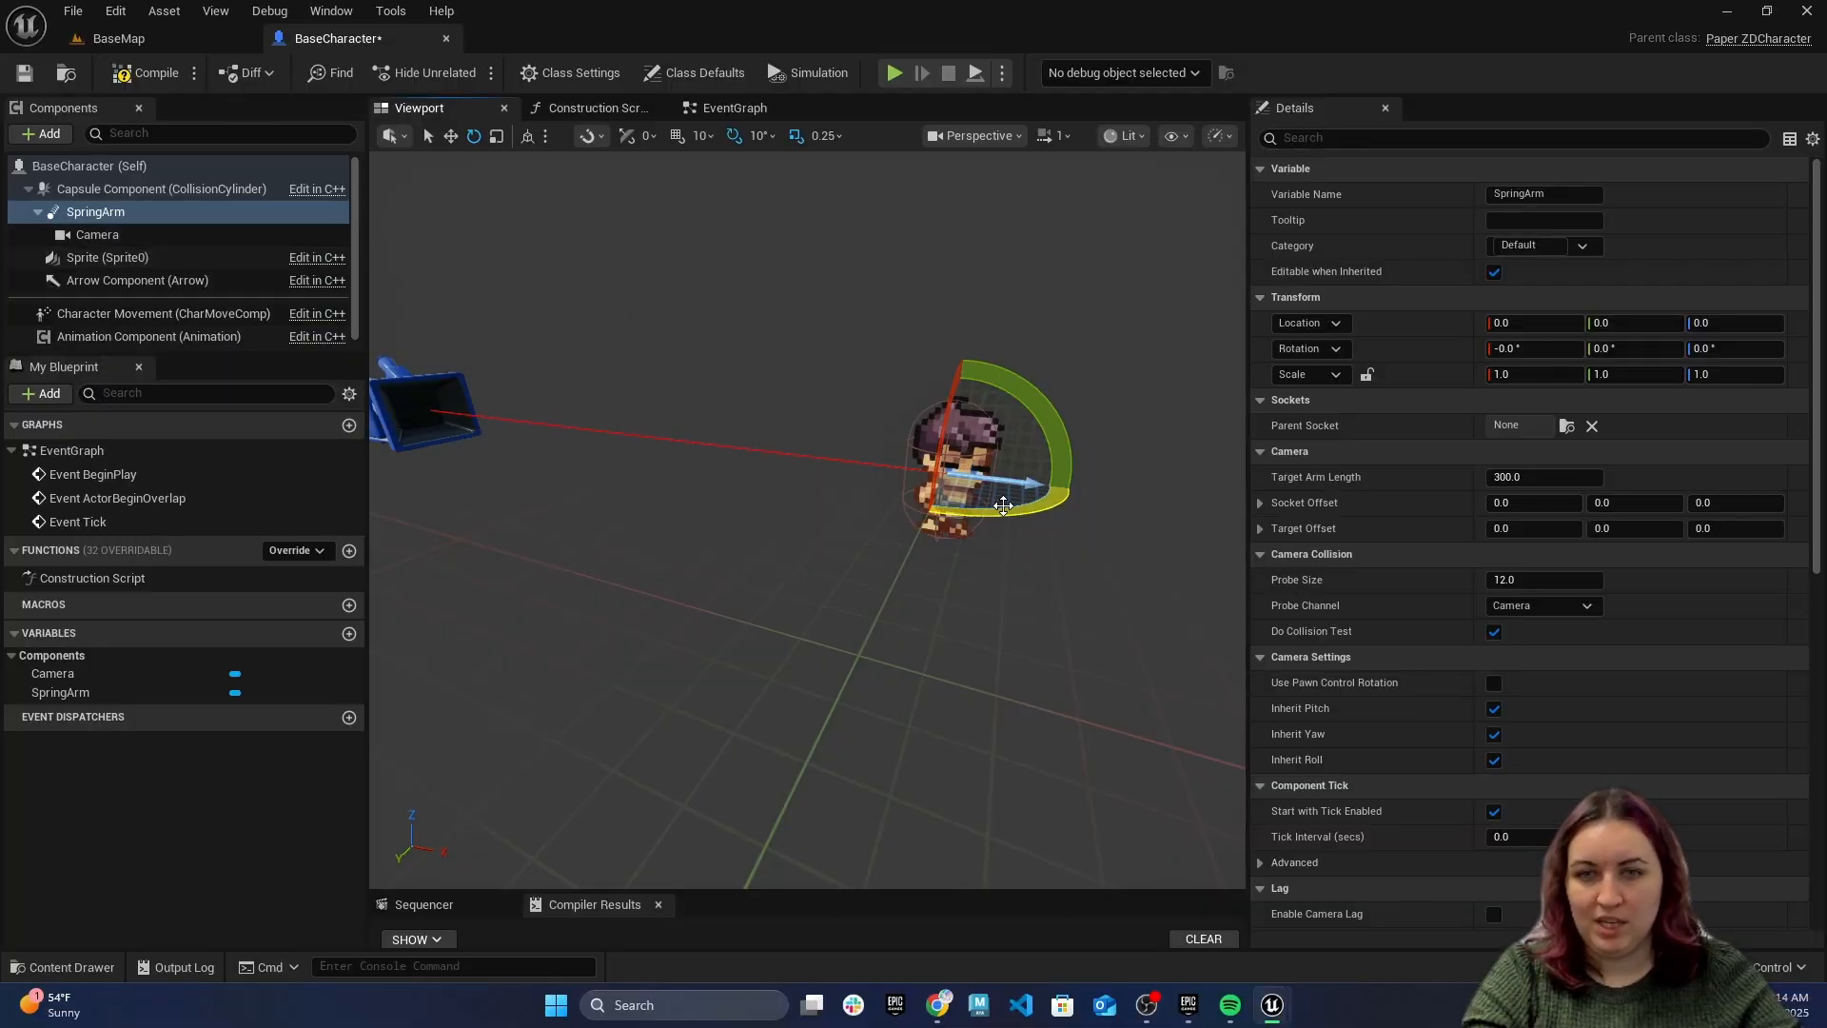
drag(1003, 504, 963, 447)
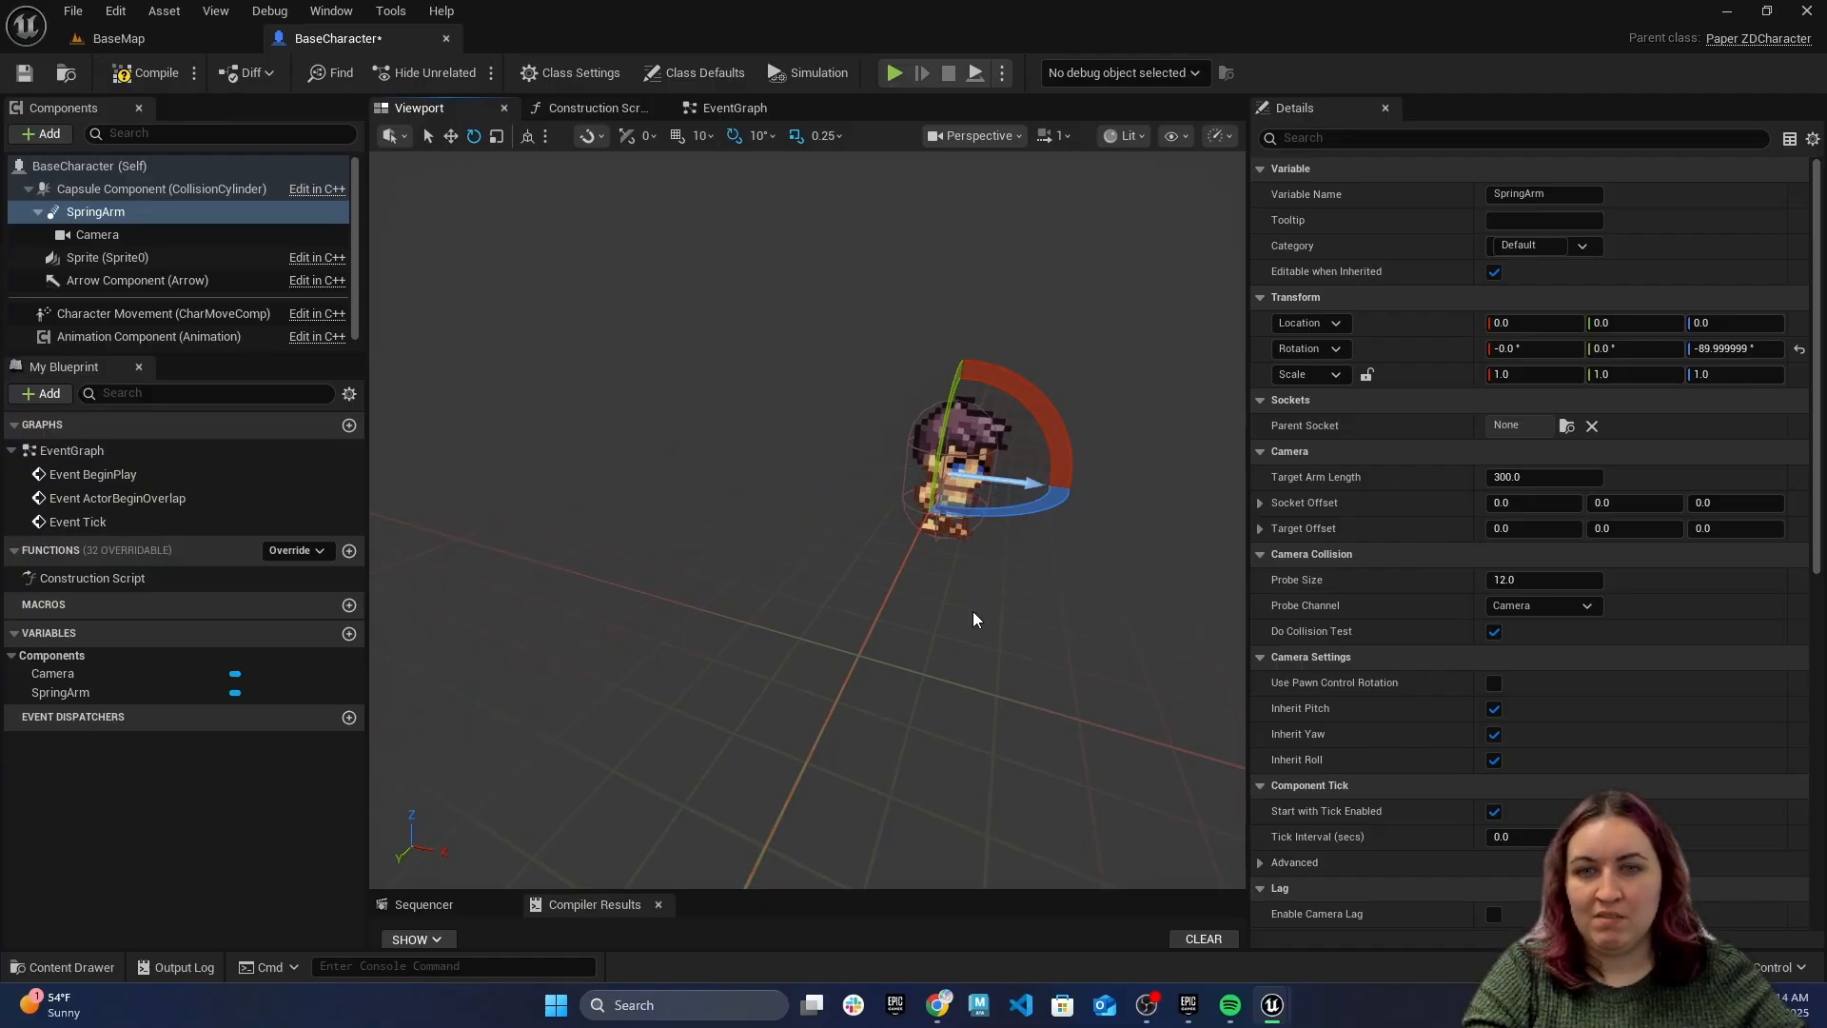
mouse_move(974, 620)
right_down()
mouse_move(1040, 596)
mouse_move(1016, 647)
mouse_move(961, 619)
mouse_move(856, 625)
mouse_move(770, 599)
mouse_move(973, 610)
right_up()
key(w)
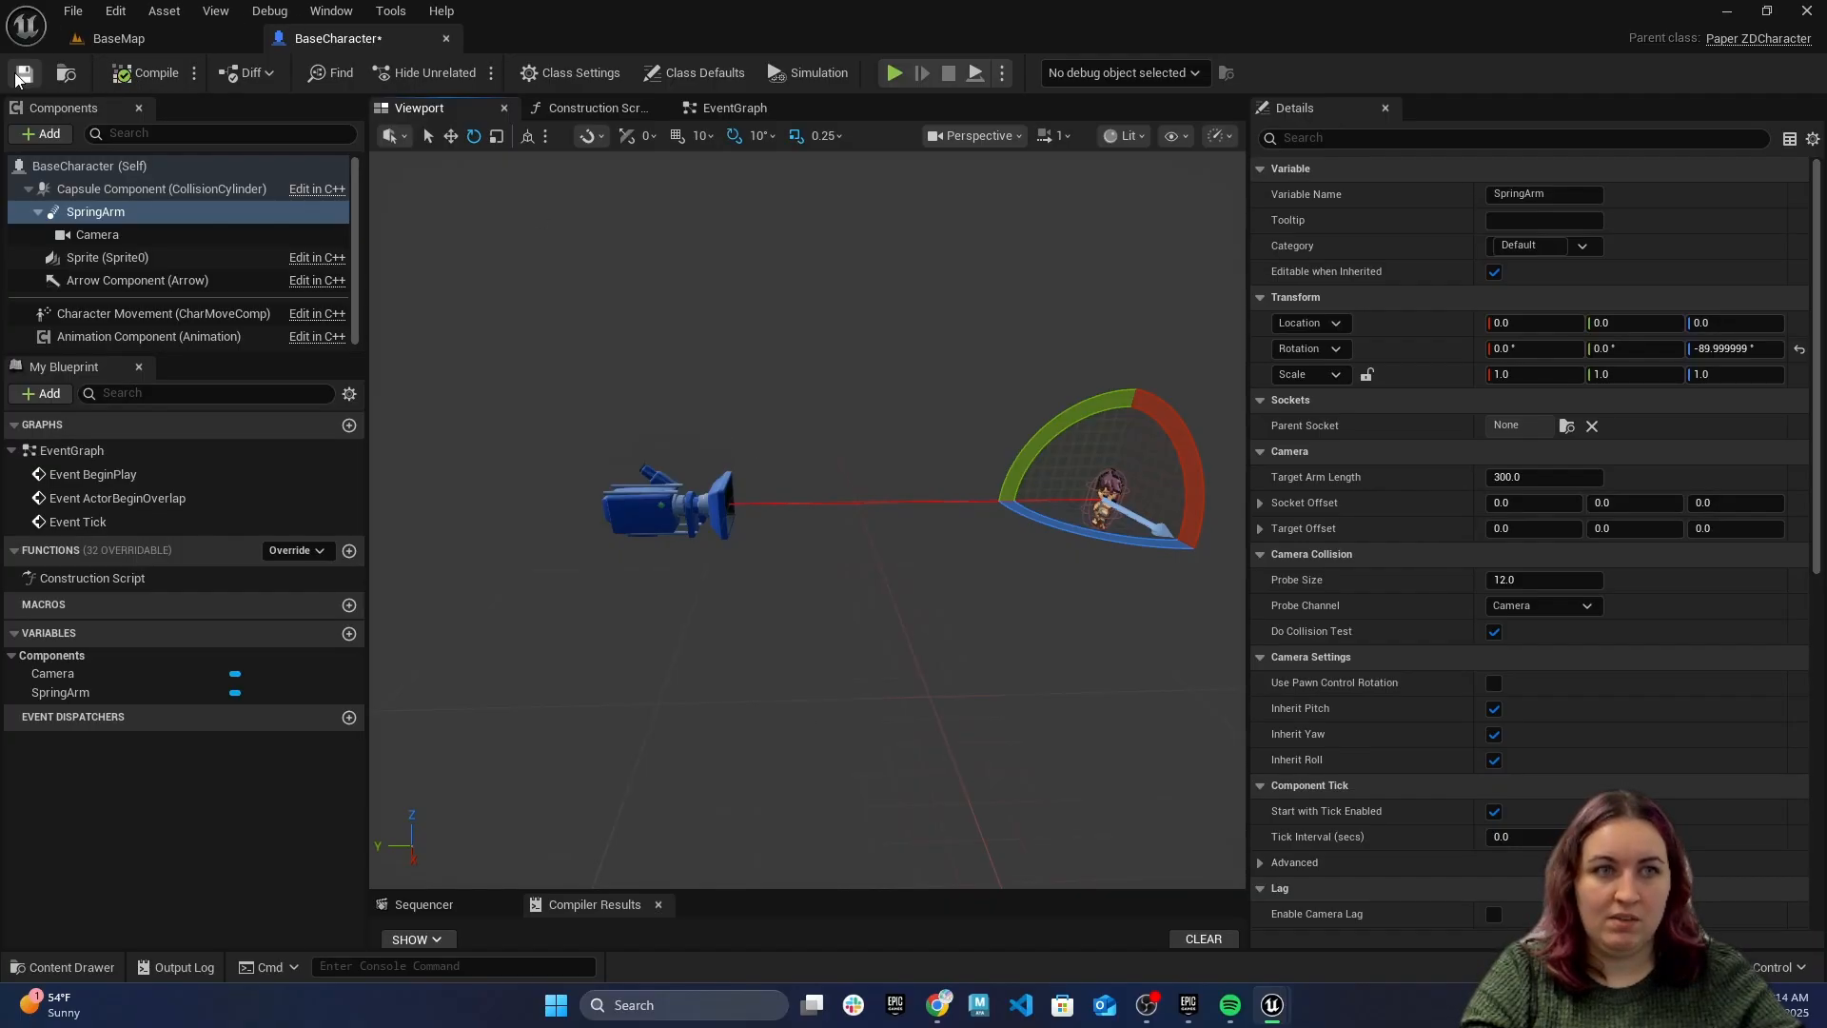
Play-test BaseMap to check the sideways camera view of the character, and stop the session
click(128, 39)
click(473, 72)
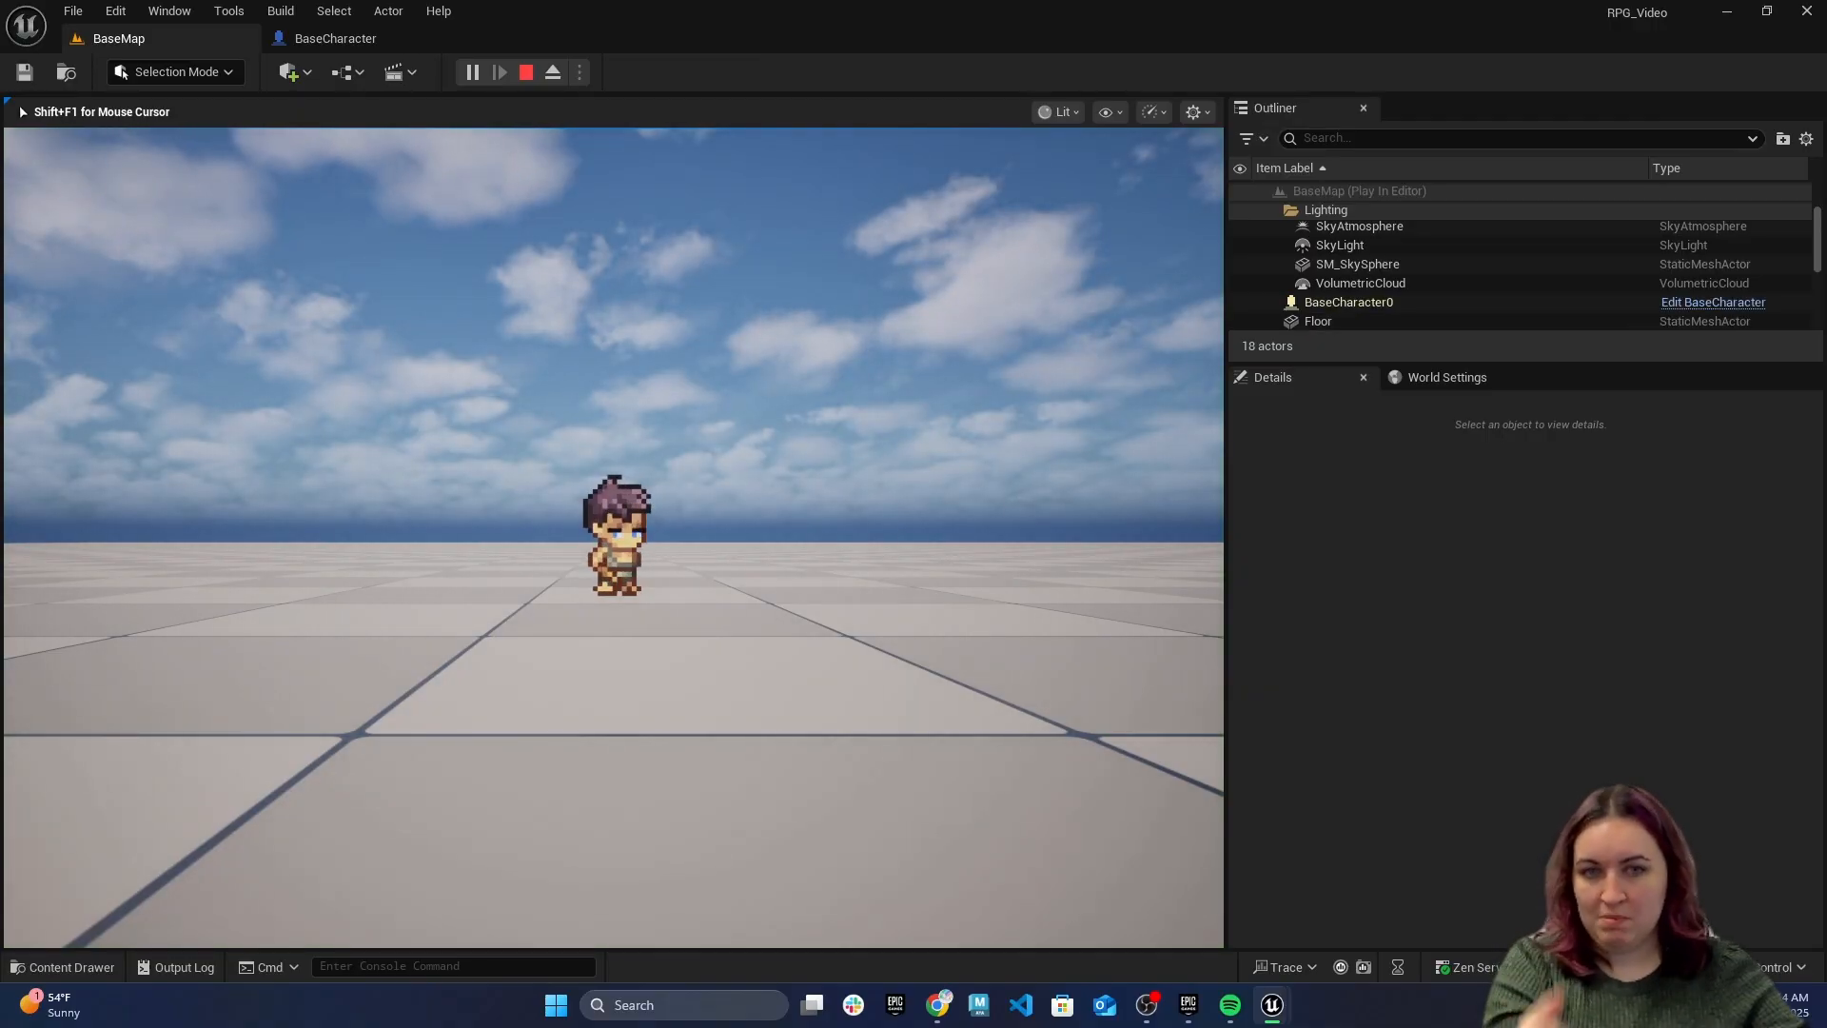
key(Escape)
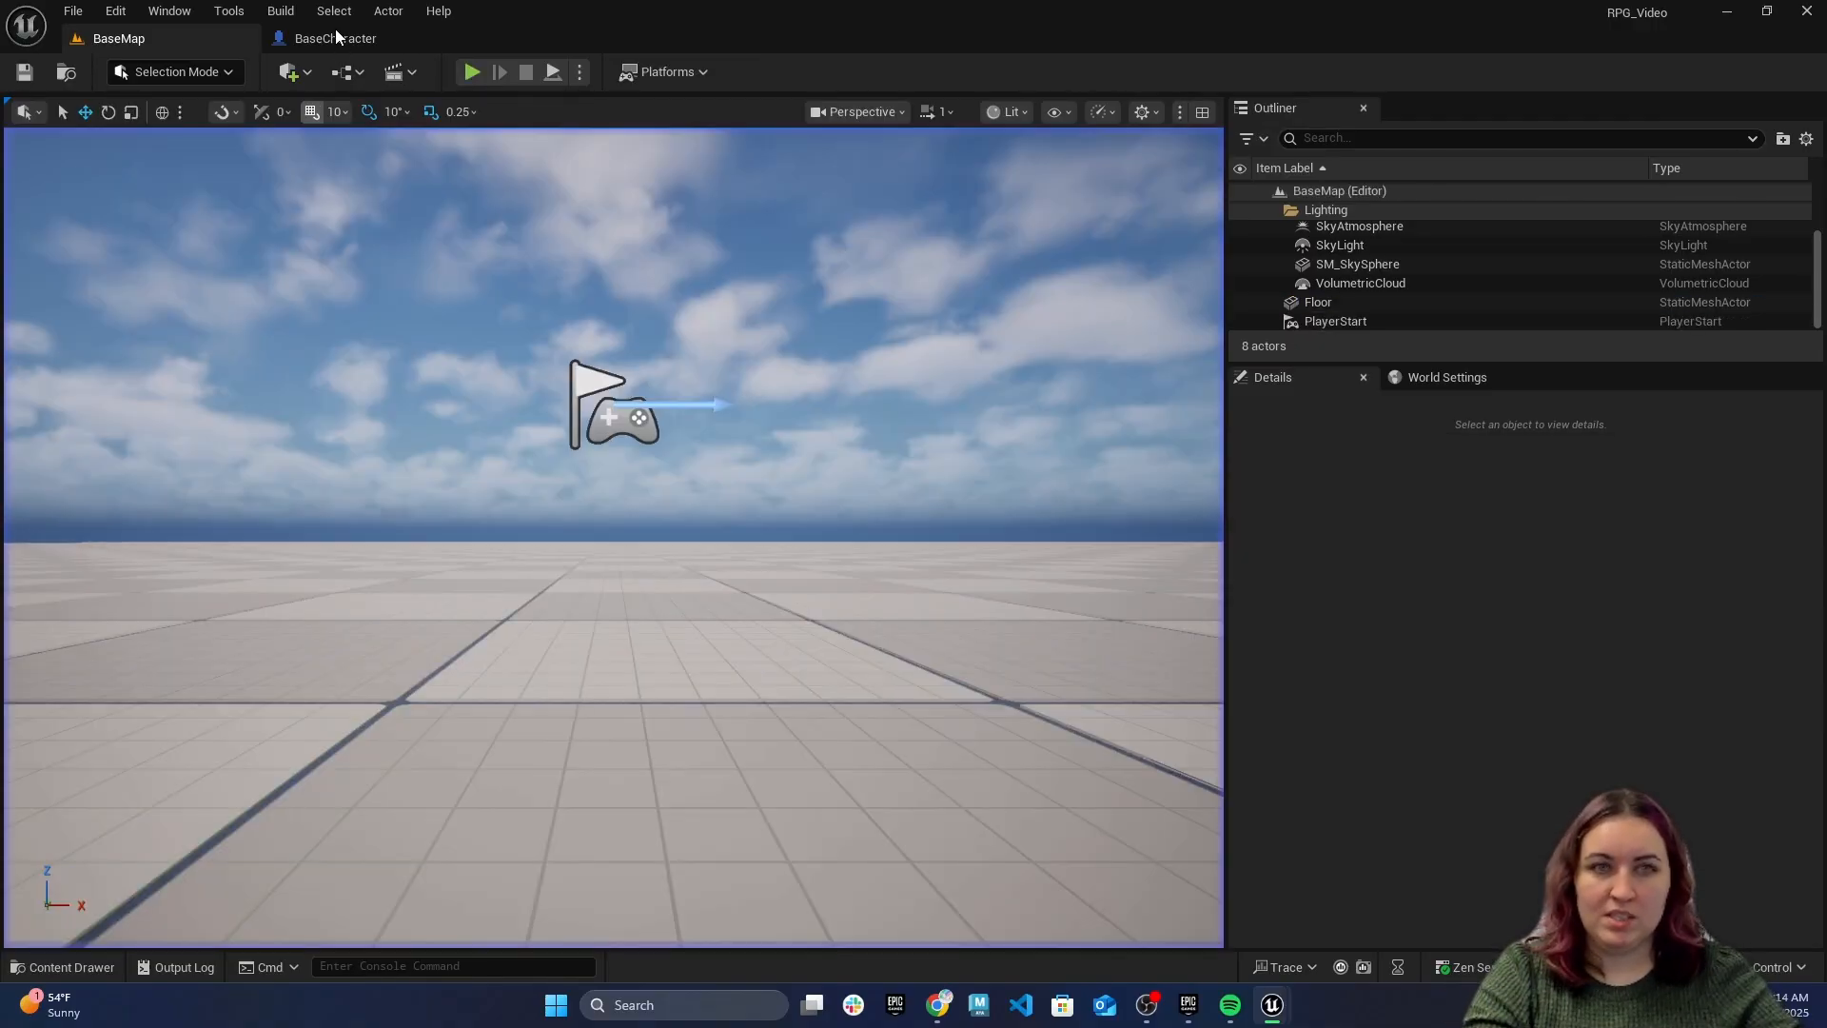
Tilt the SpringArm to a -10° pitch so the camera looks down on the character, and compile the blueprint
click(335, 38)
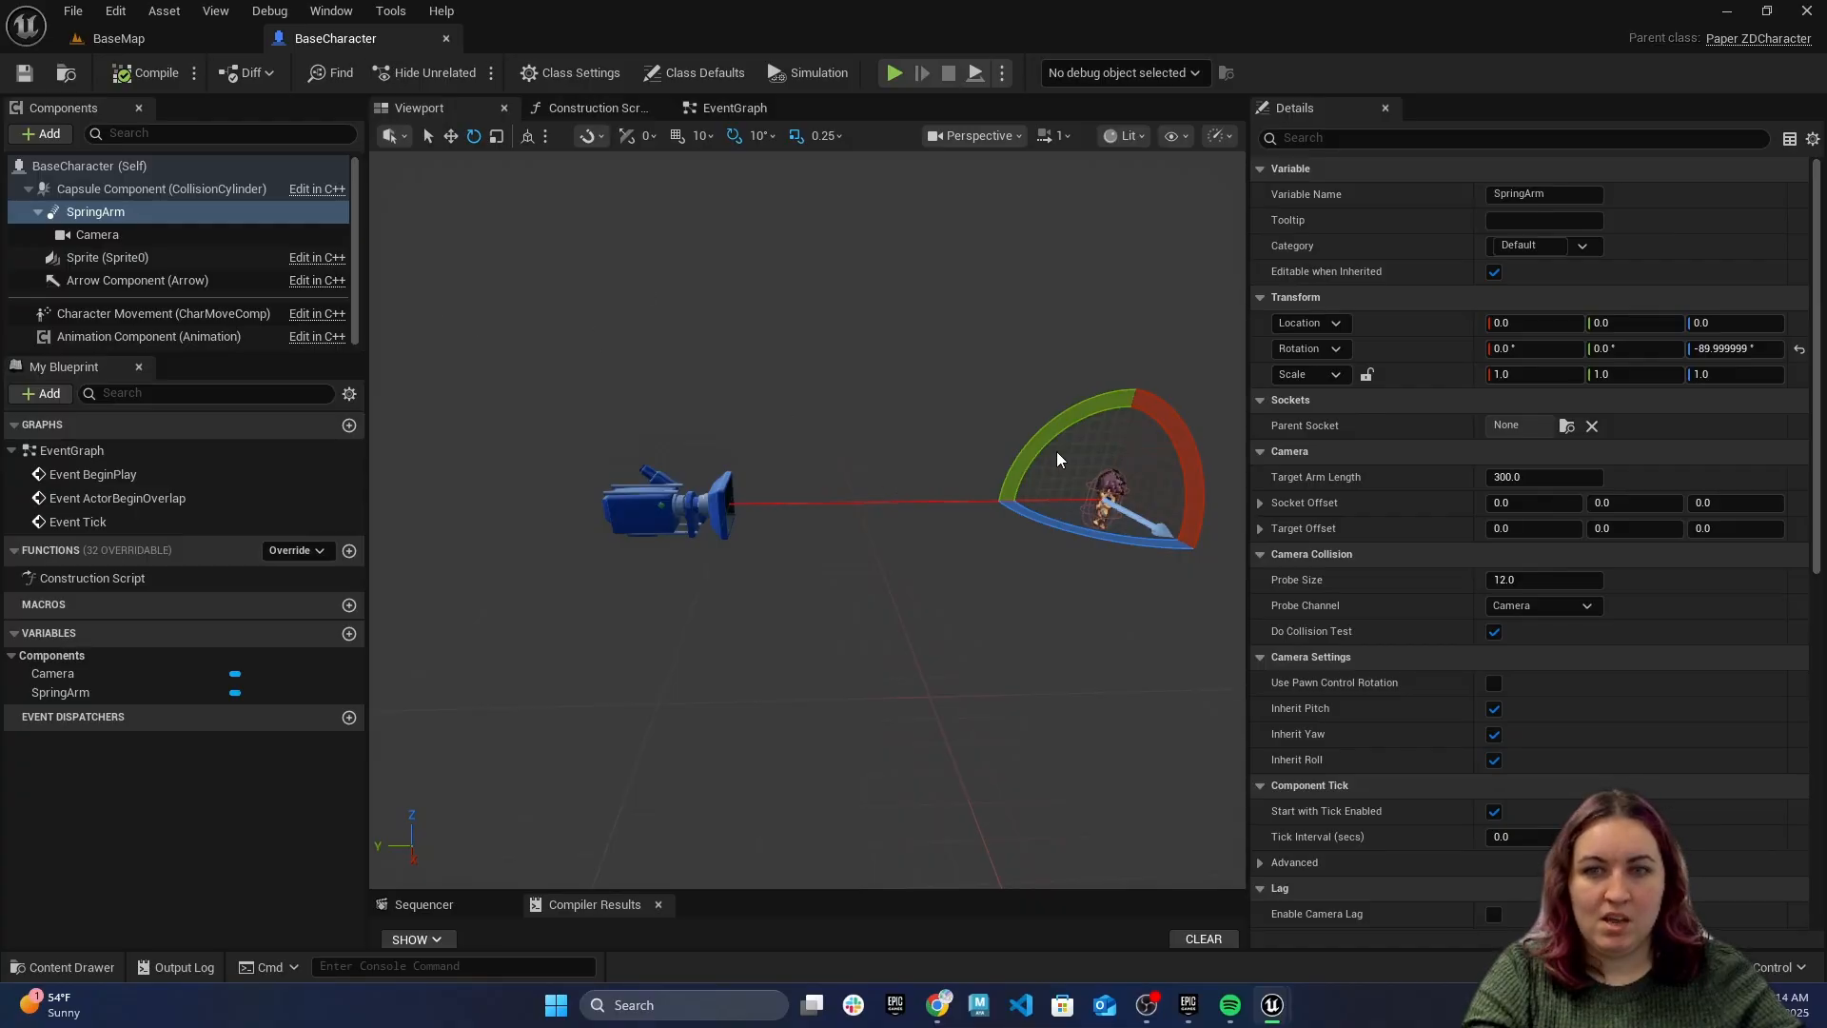
mouse_move(1057, 459)
mouse_down()
mouse_move(1036, 496)
mouse_move(1043, 480)
mouse_up()
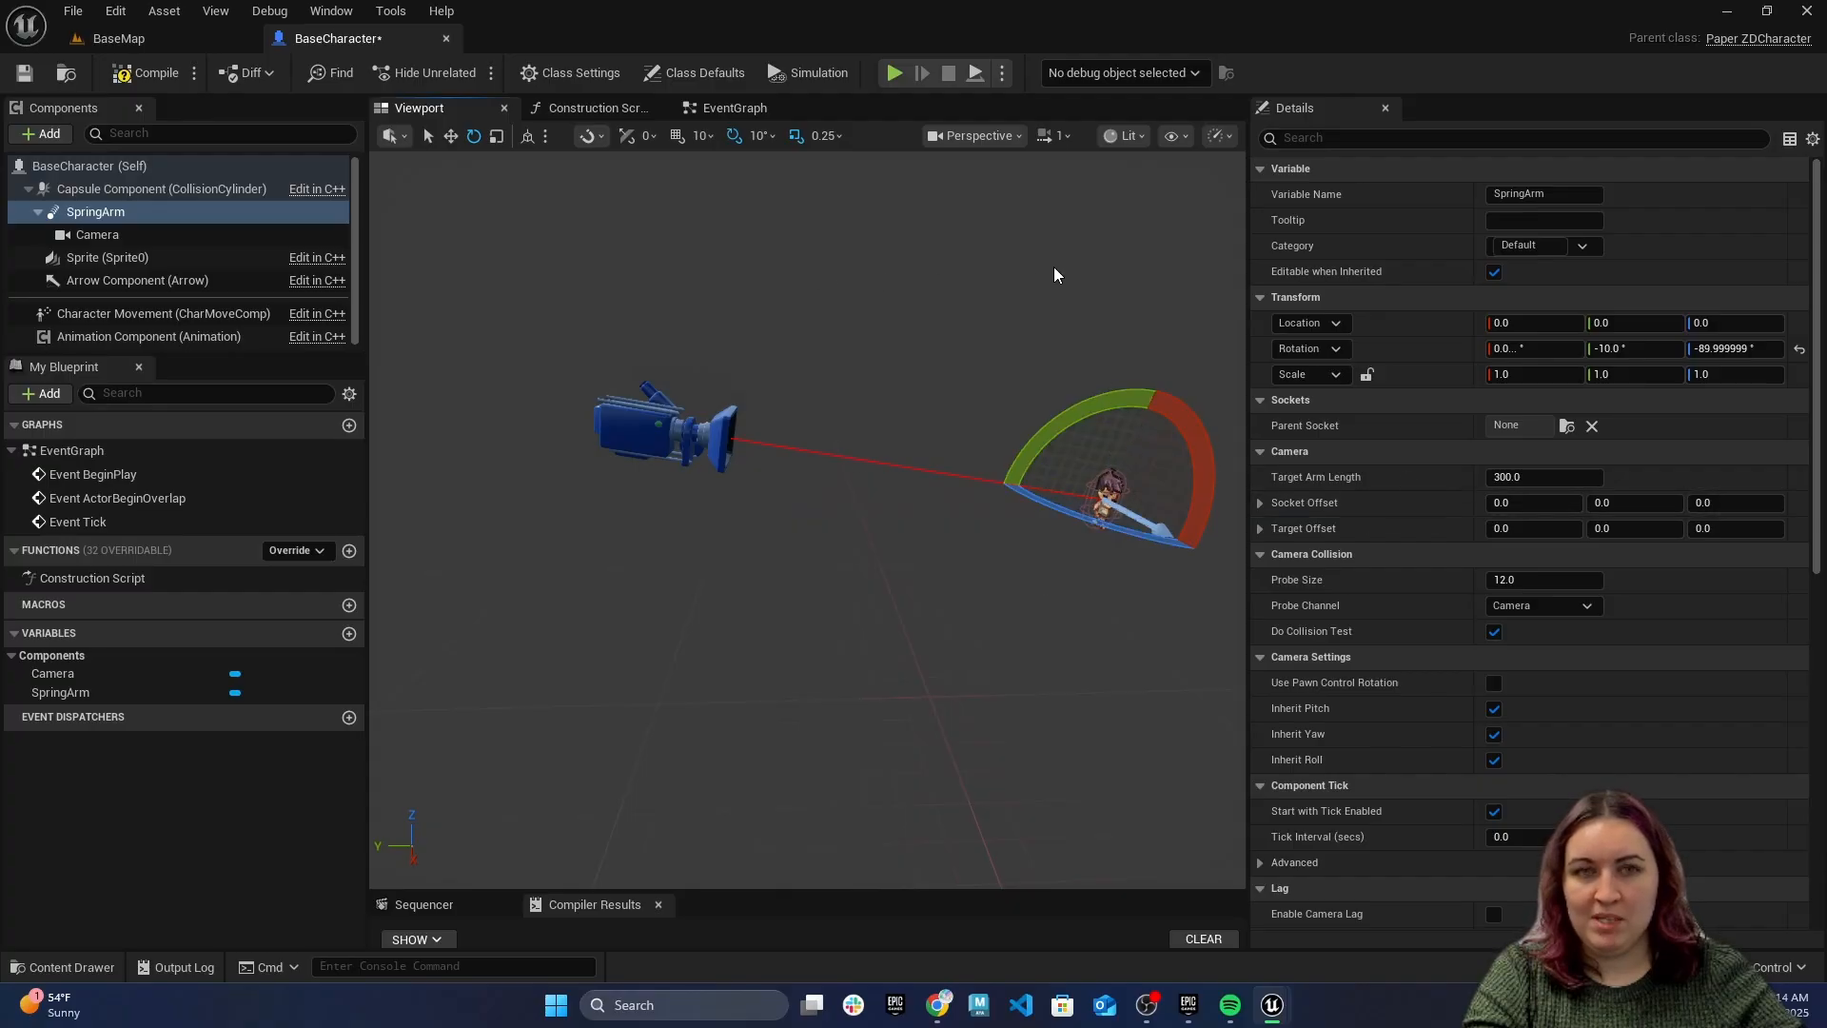
click(145, 72)
Play-test BaseMap with the tilted camera and stop the session
click(158, 38)
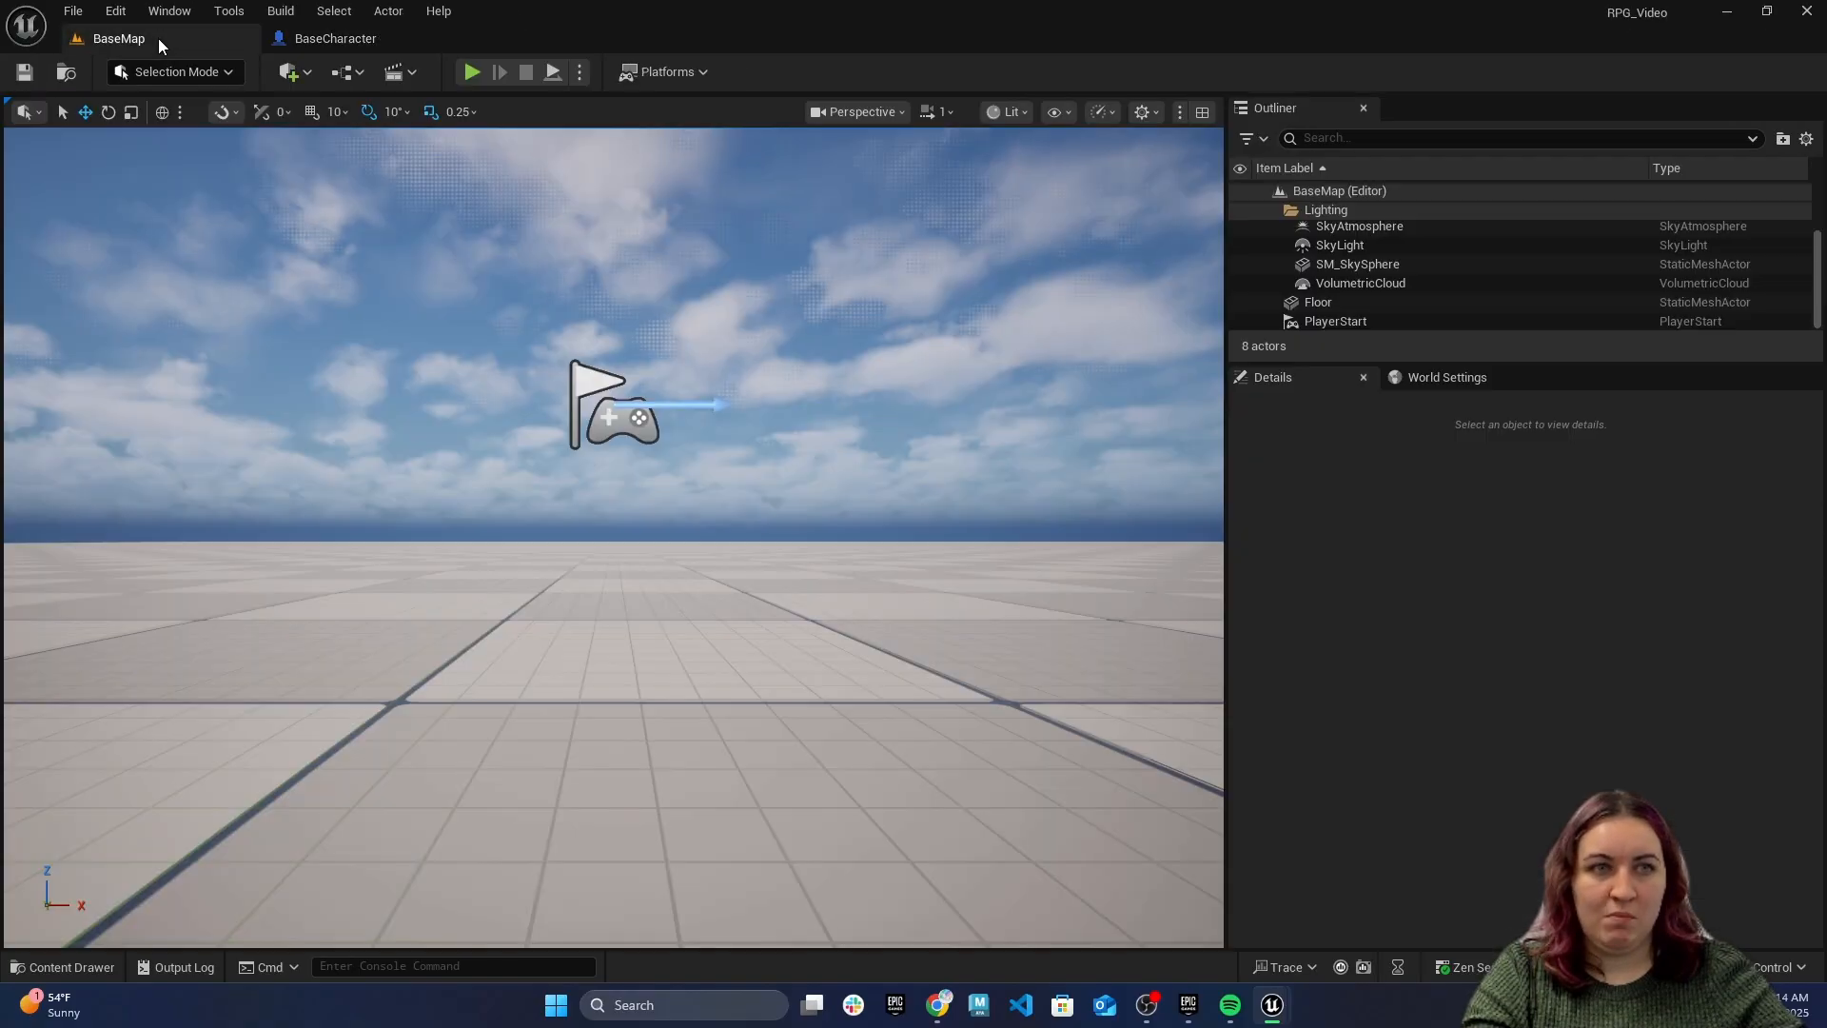
click(471, 73)
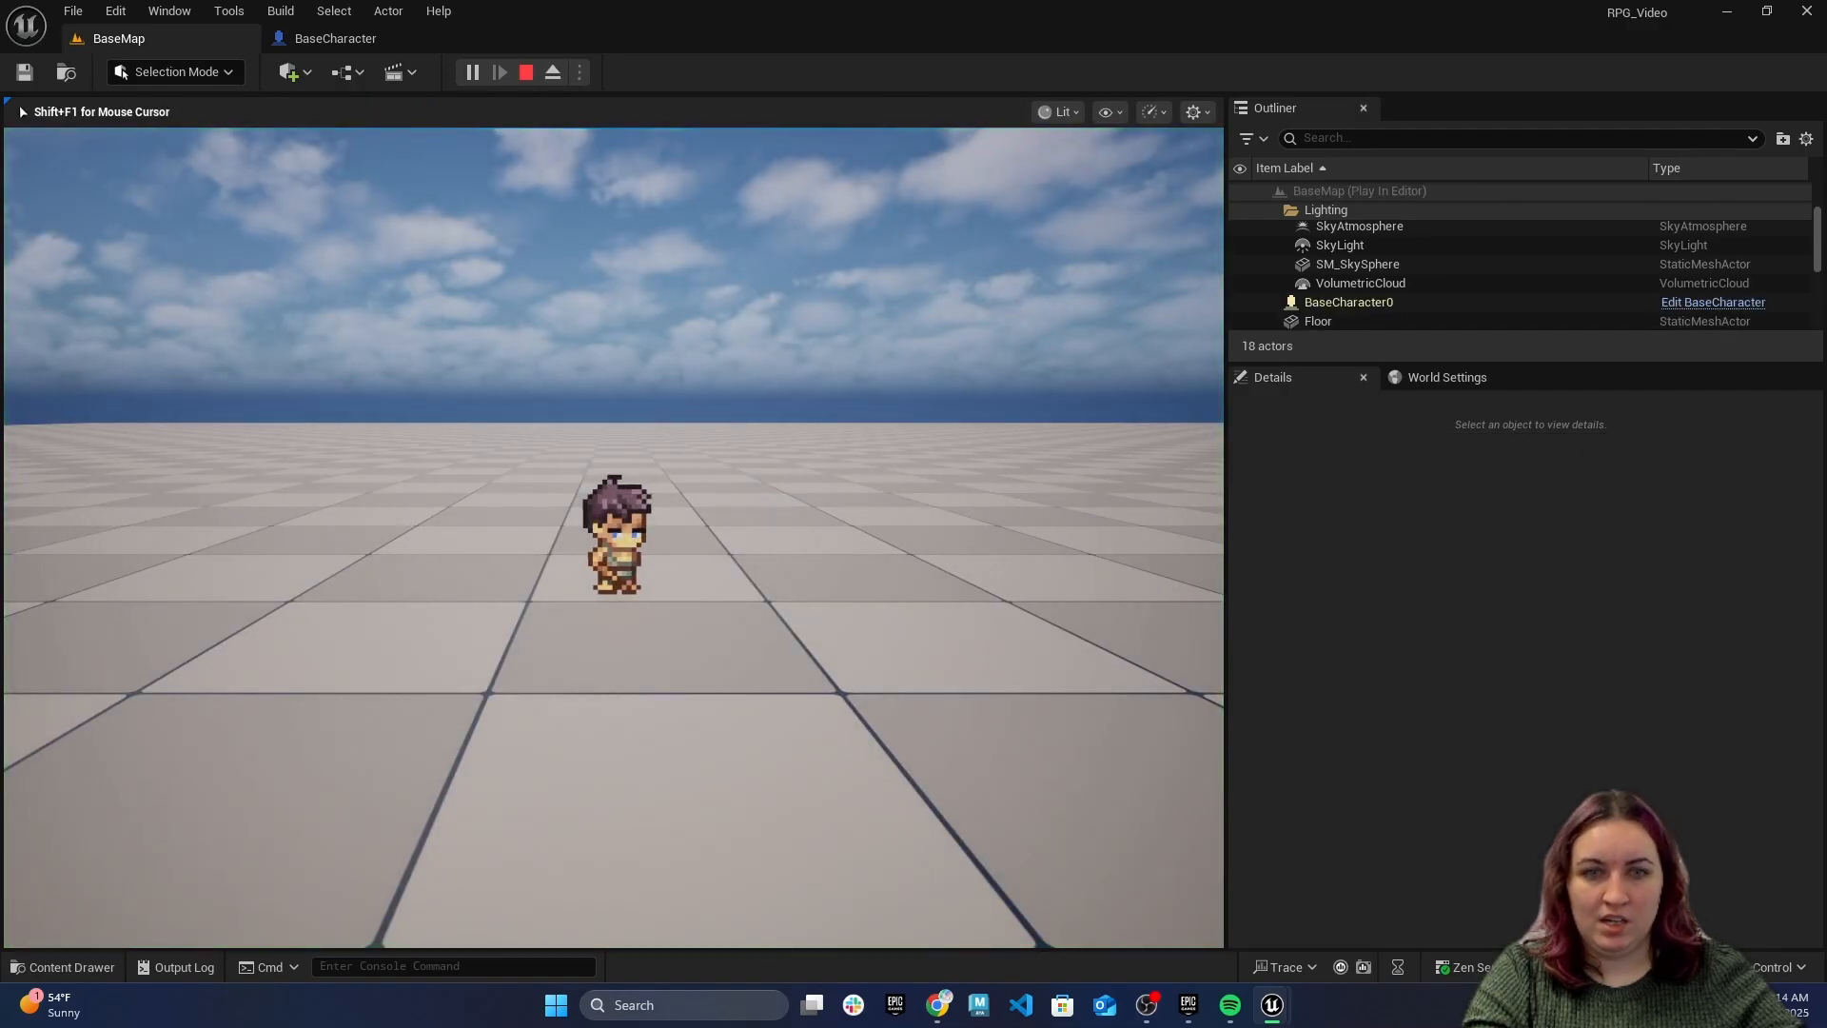
key(Escape)
Set the SpringArm's Target Arm Length to 150 and play-test BaseMap with the closer camera
click(335, 38)
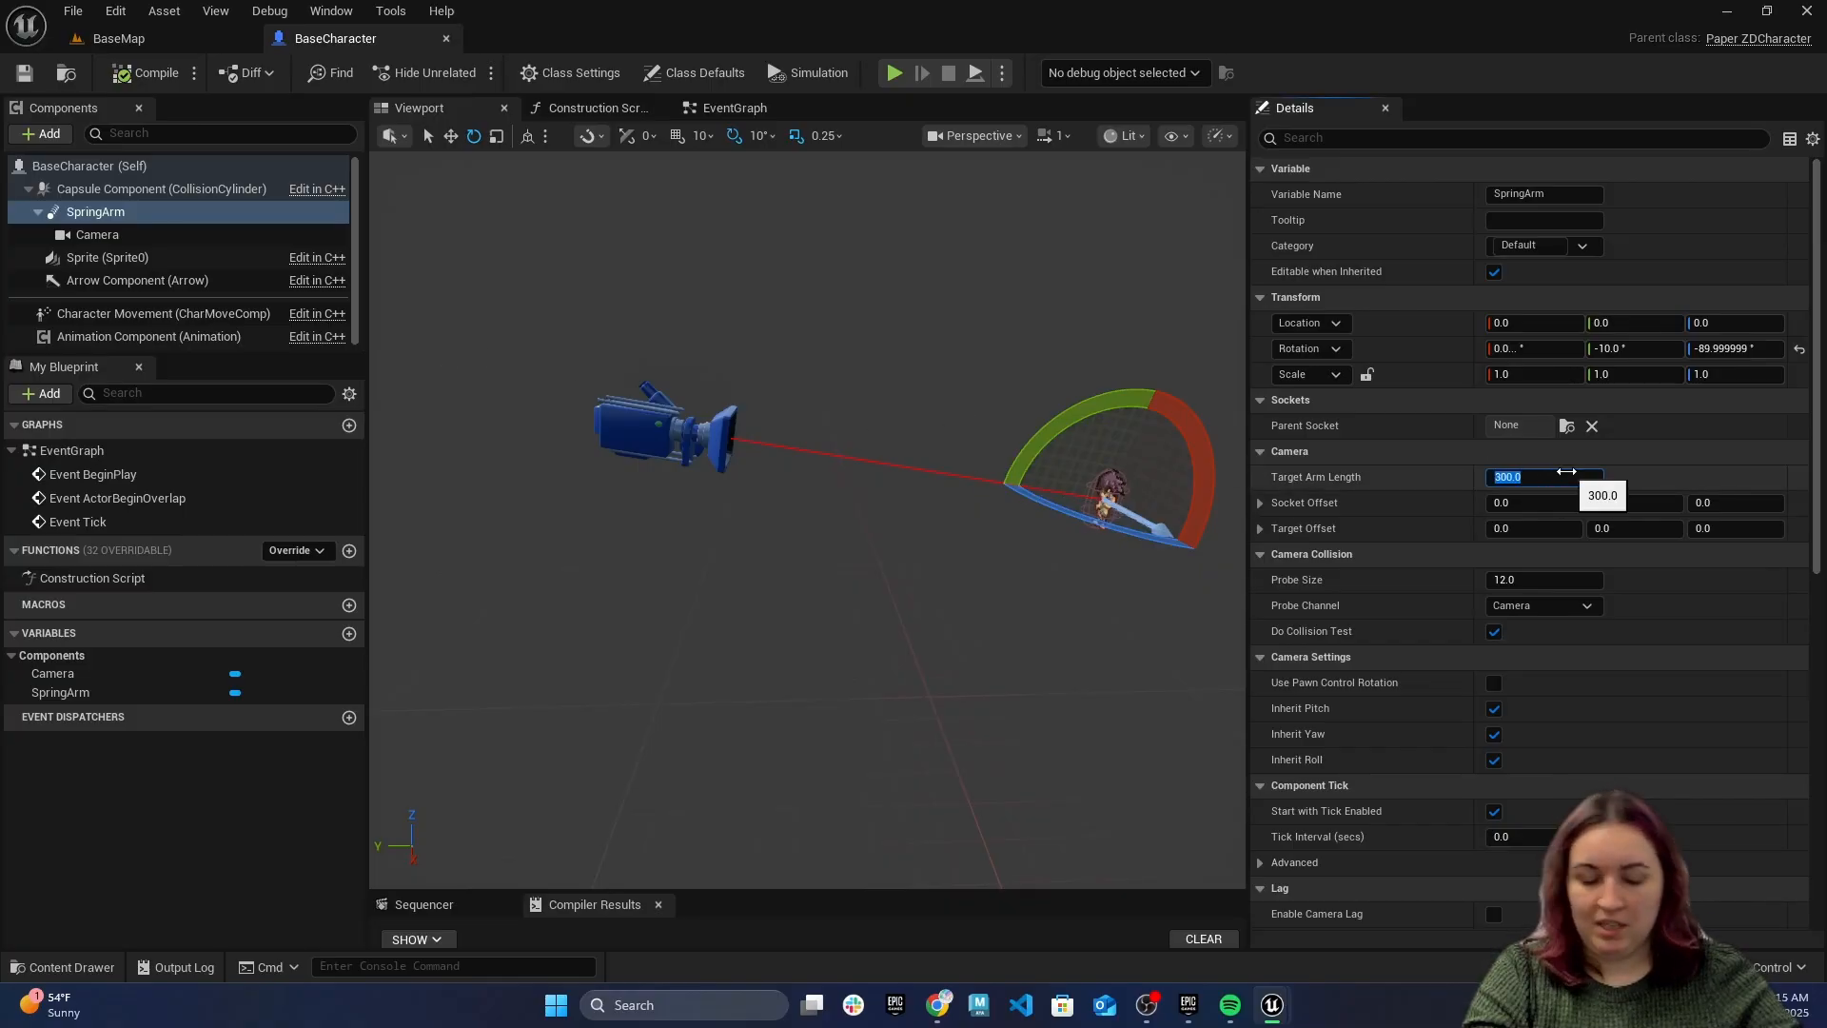
click(1565, 471)
text(150)
key(Return)
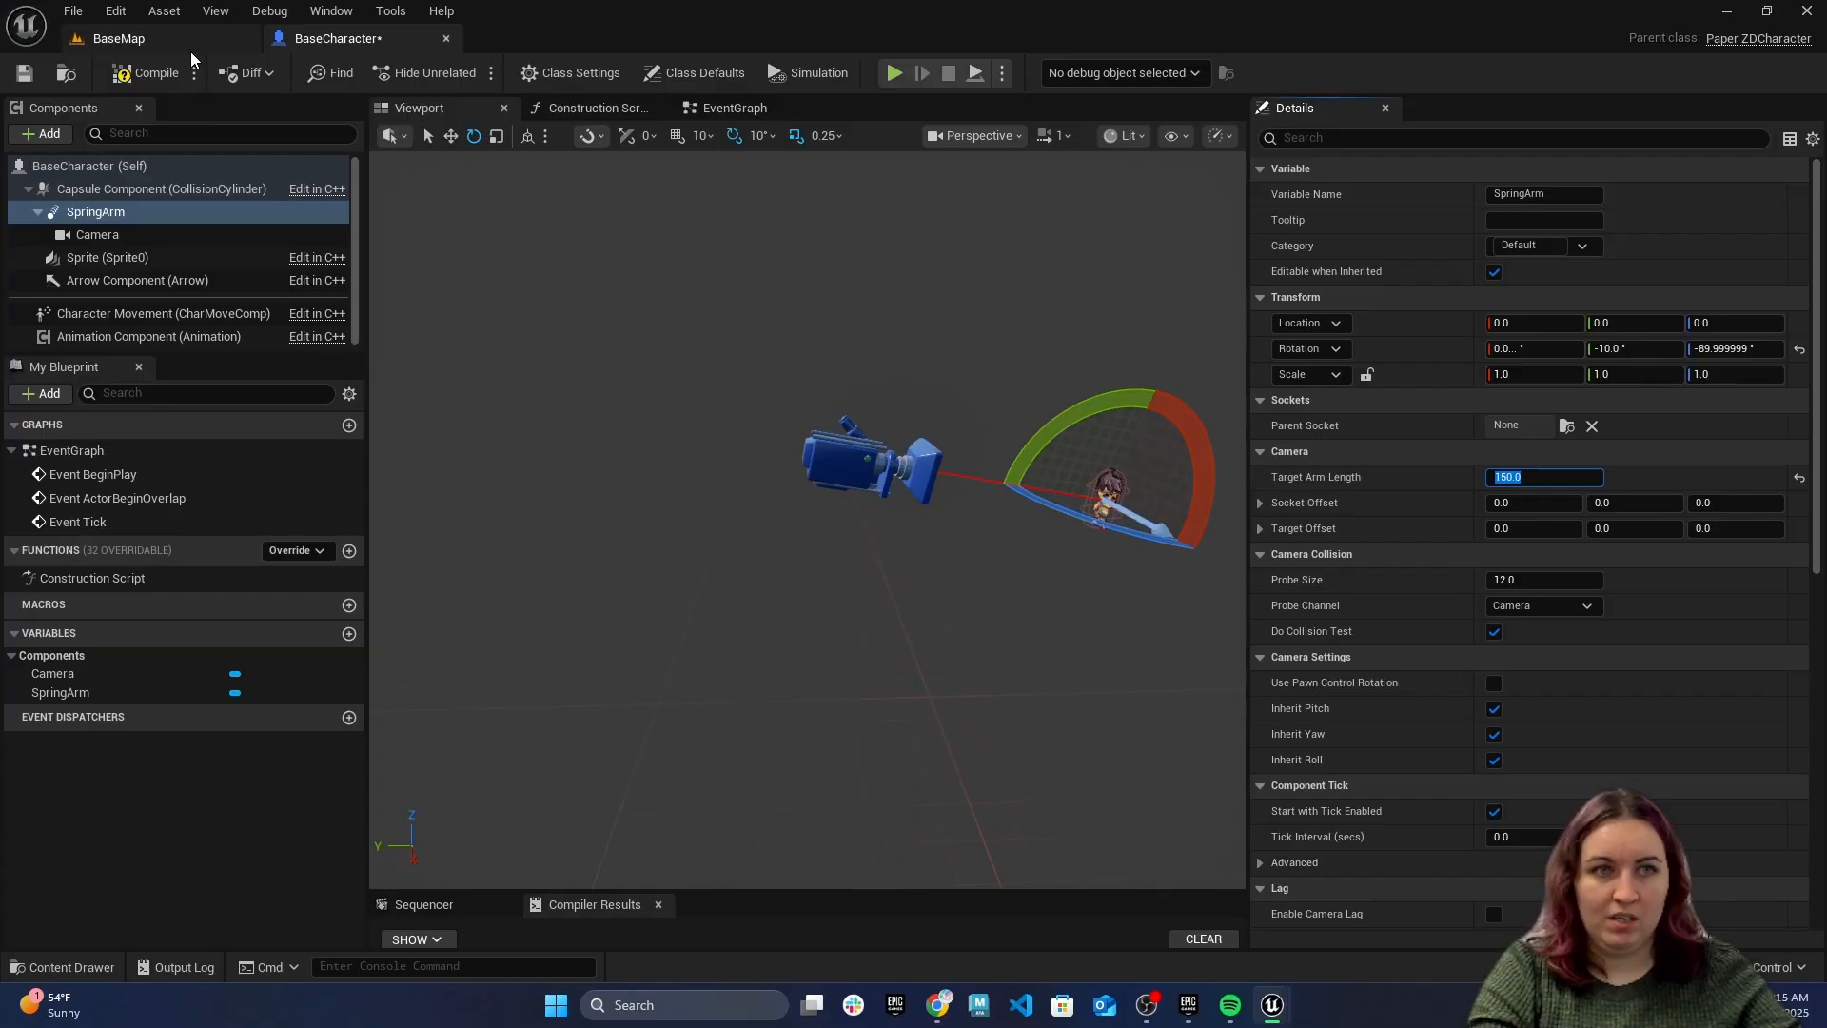
click(134, 39)
click(472, 73)
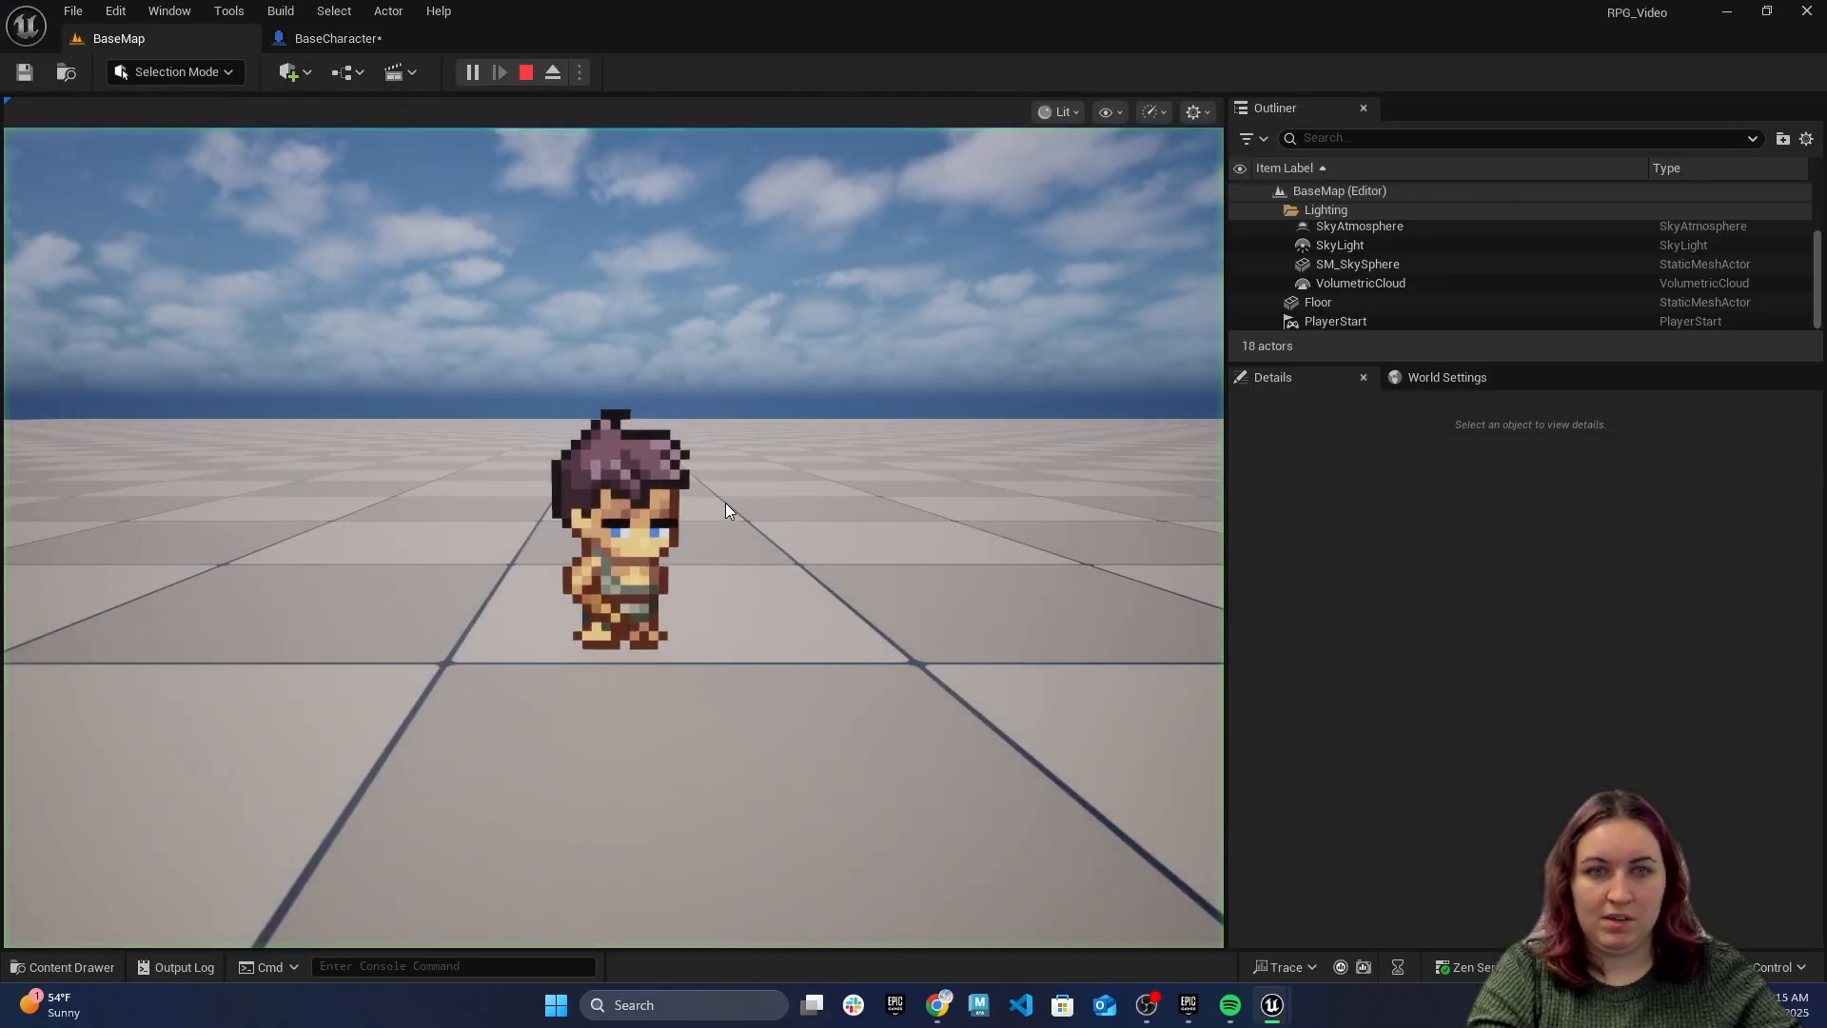
key(Escape)
Set the SpringArm's Target Arm Length to 300 in BaseCharacter
click(328, 38)
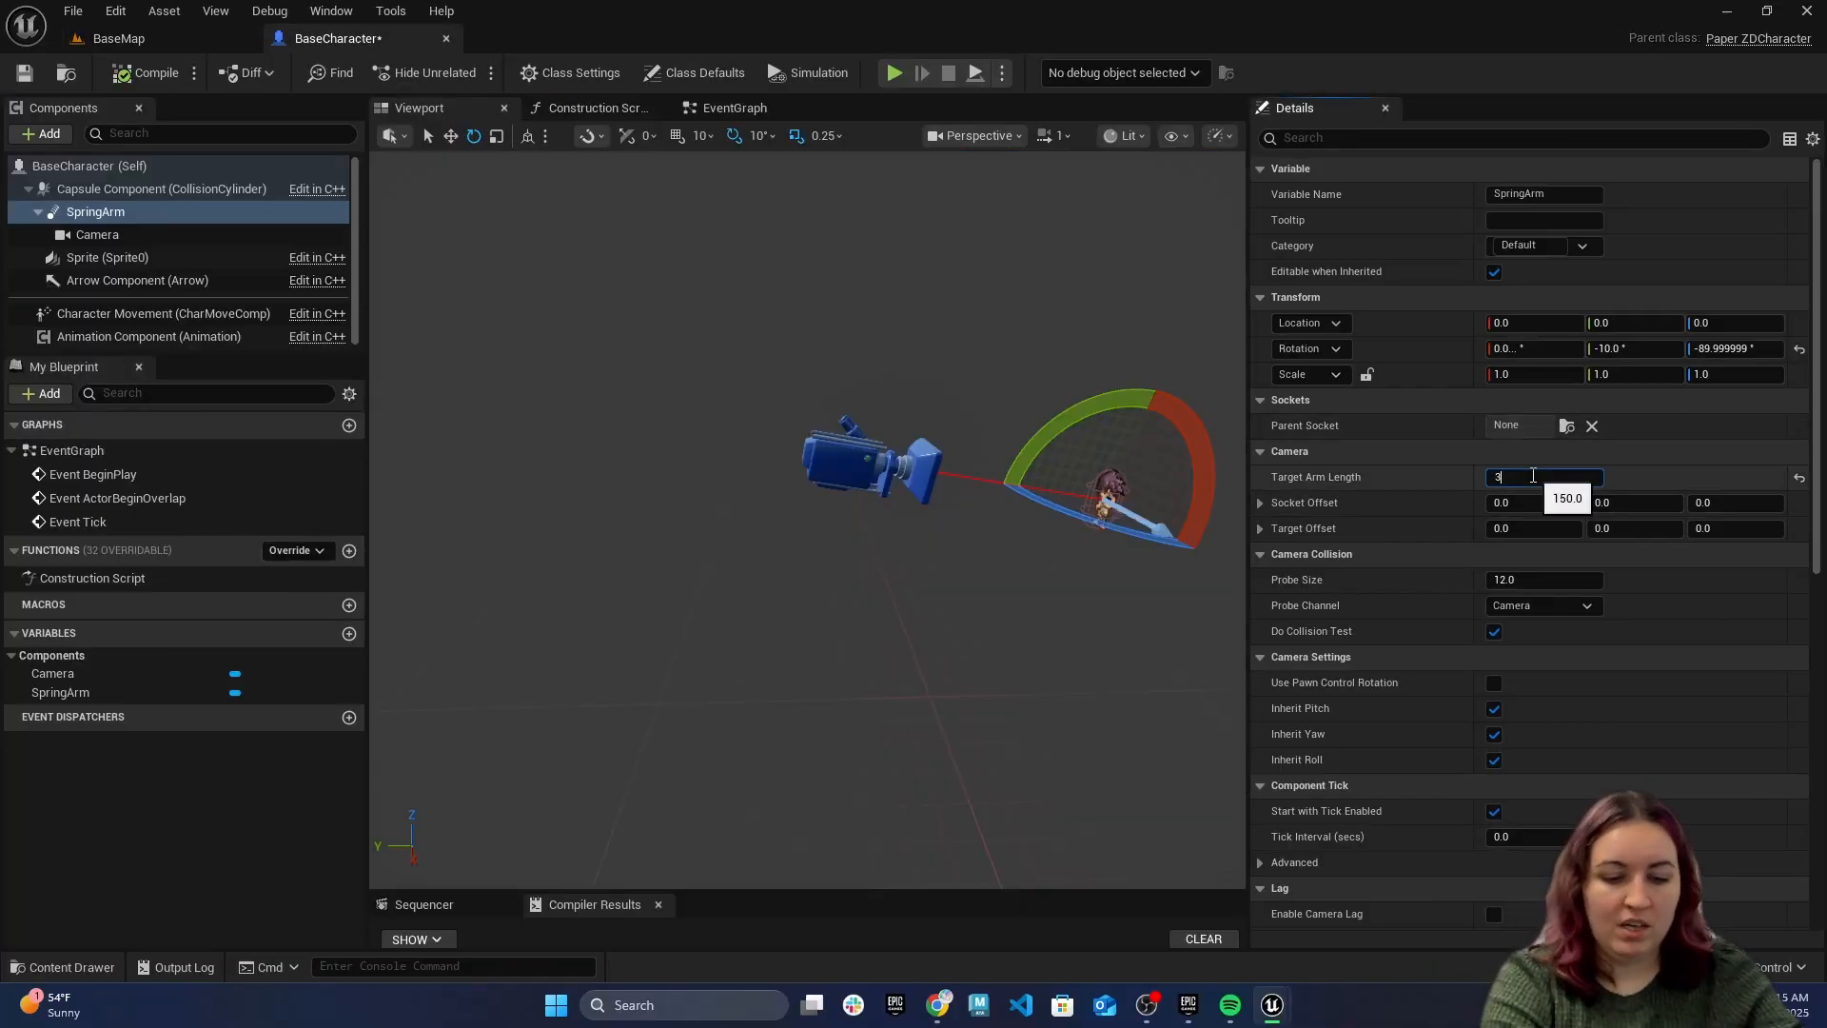
click(1533, 476)
text(300)
Play-test BaseMap with the longer arm, stop the session and return to the BaseCharacter blueprint
click(136, 38)
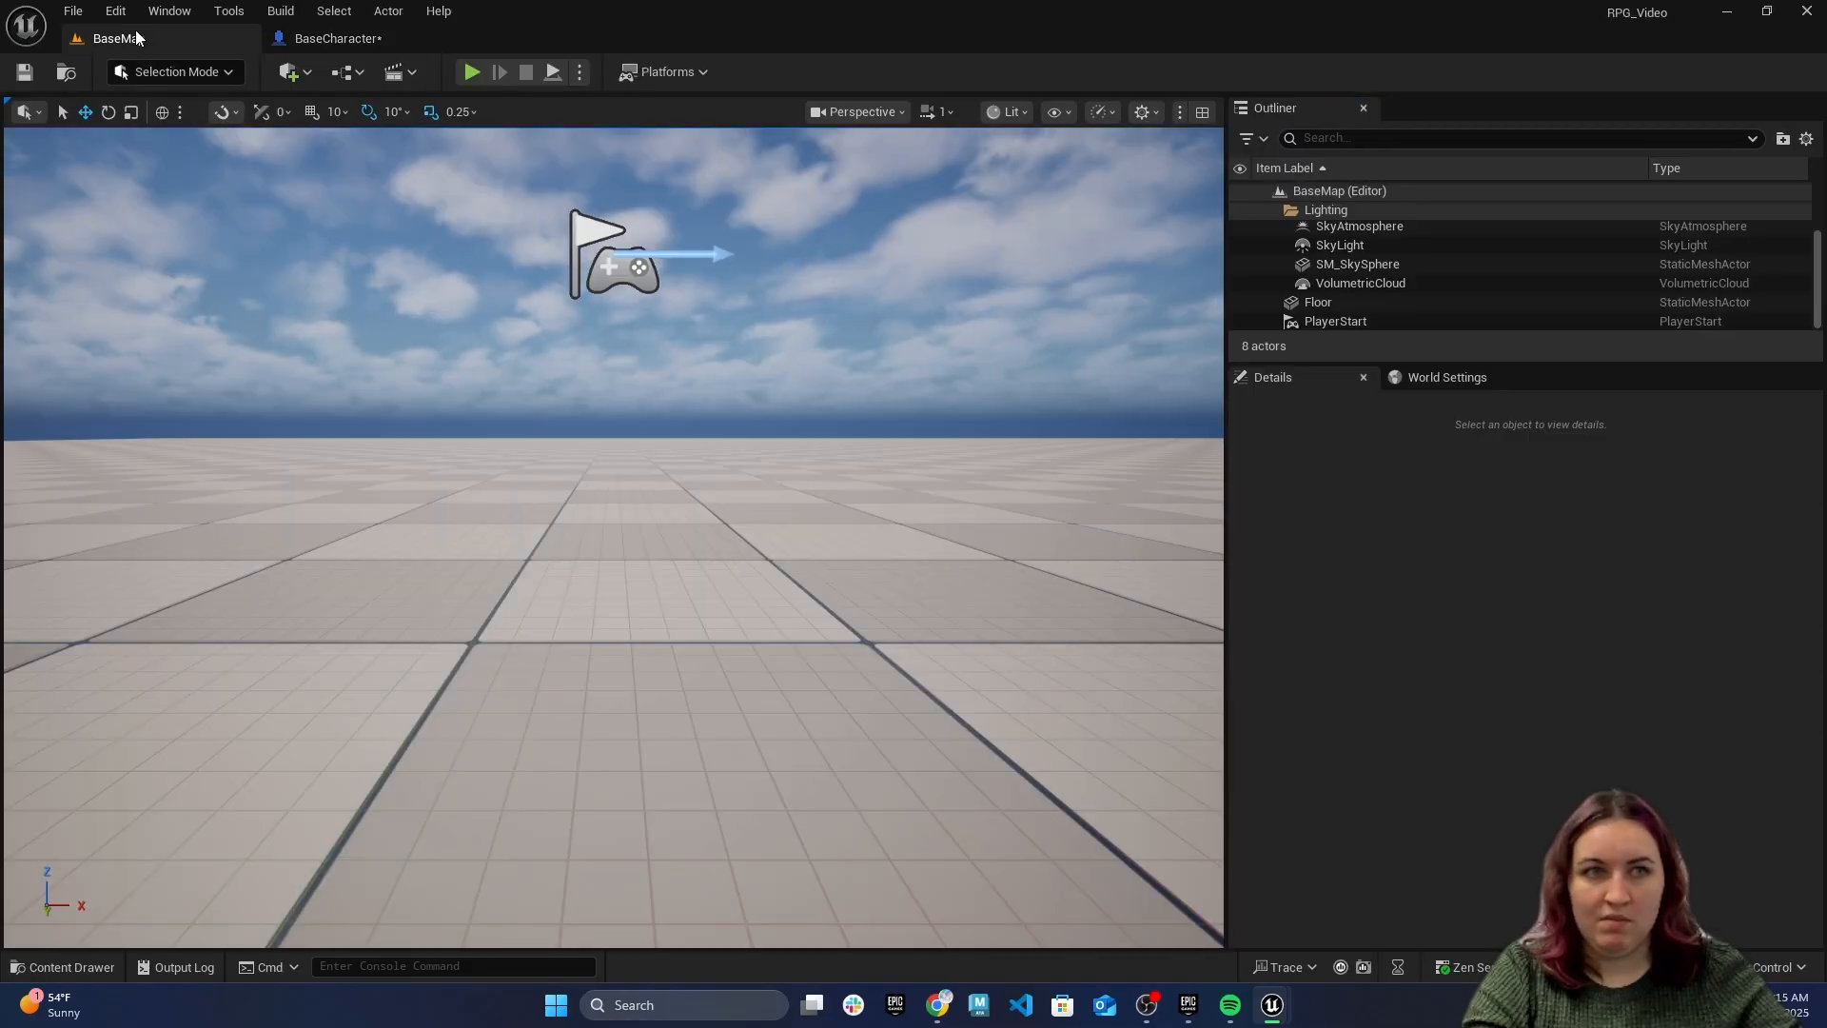
click(474, 73)
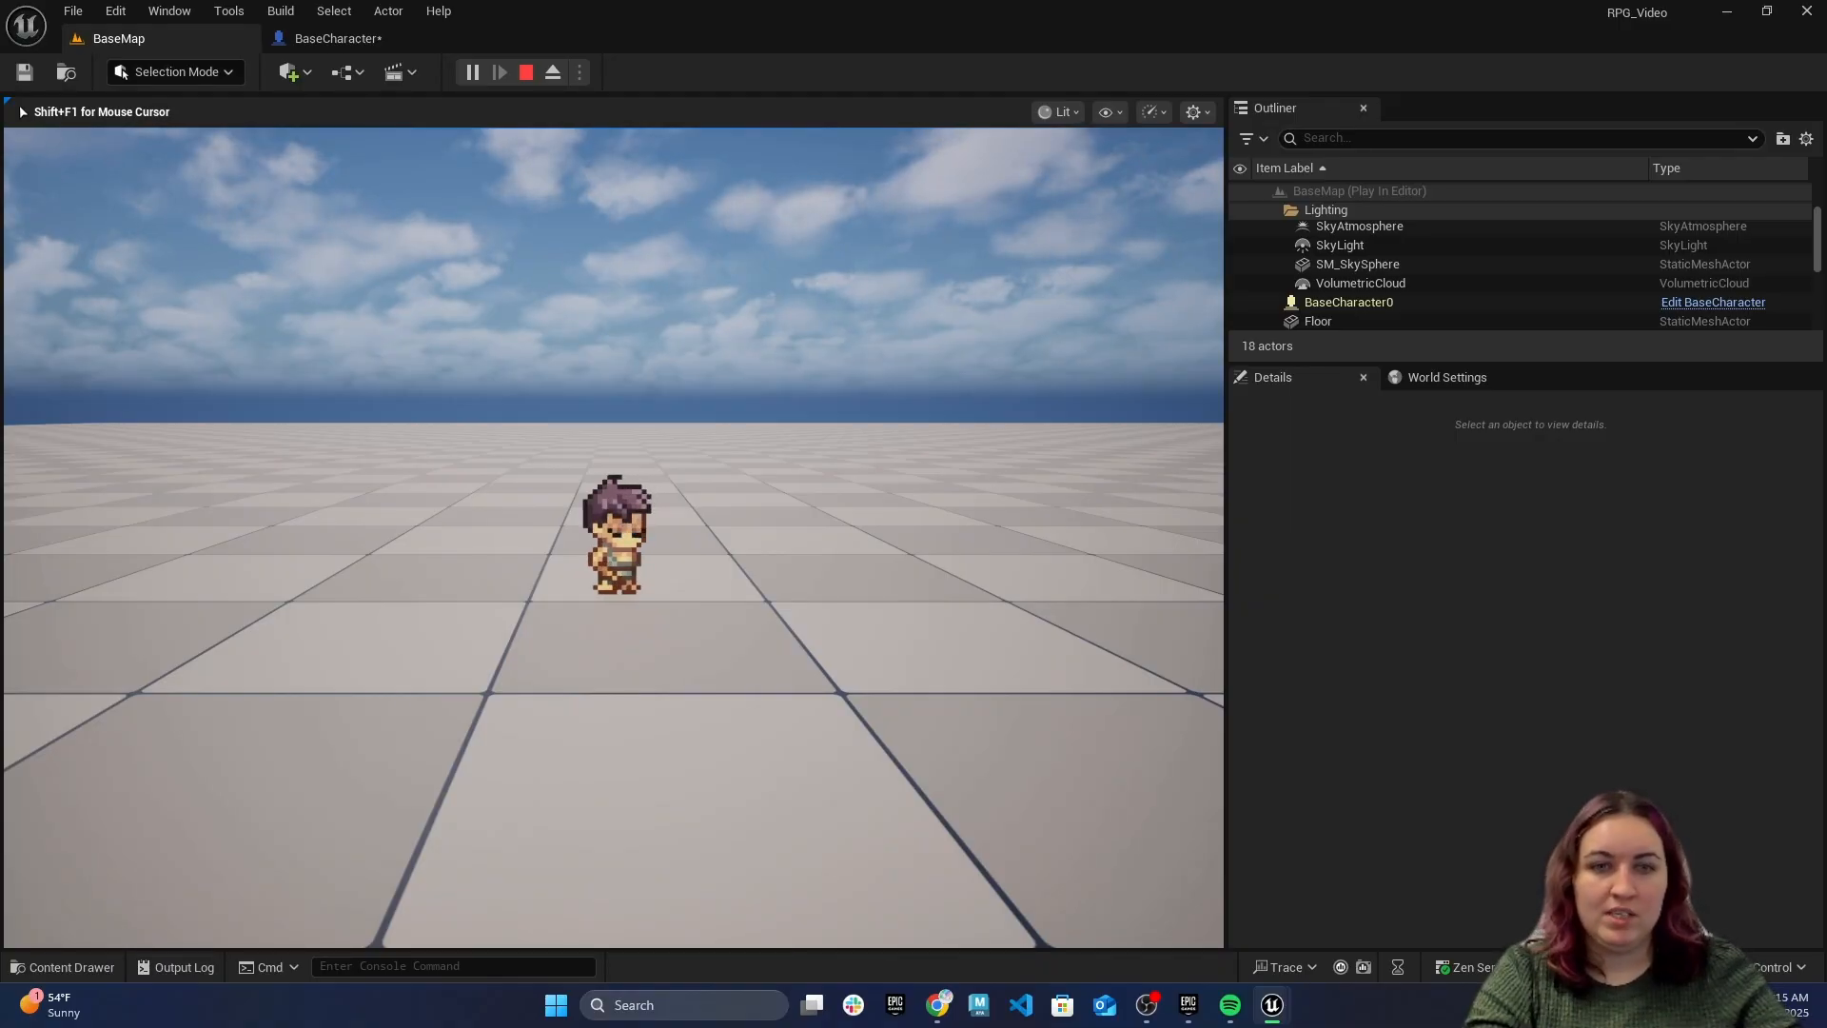
key(Escape)
click(347, 40)
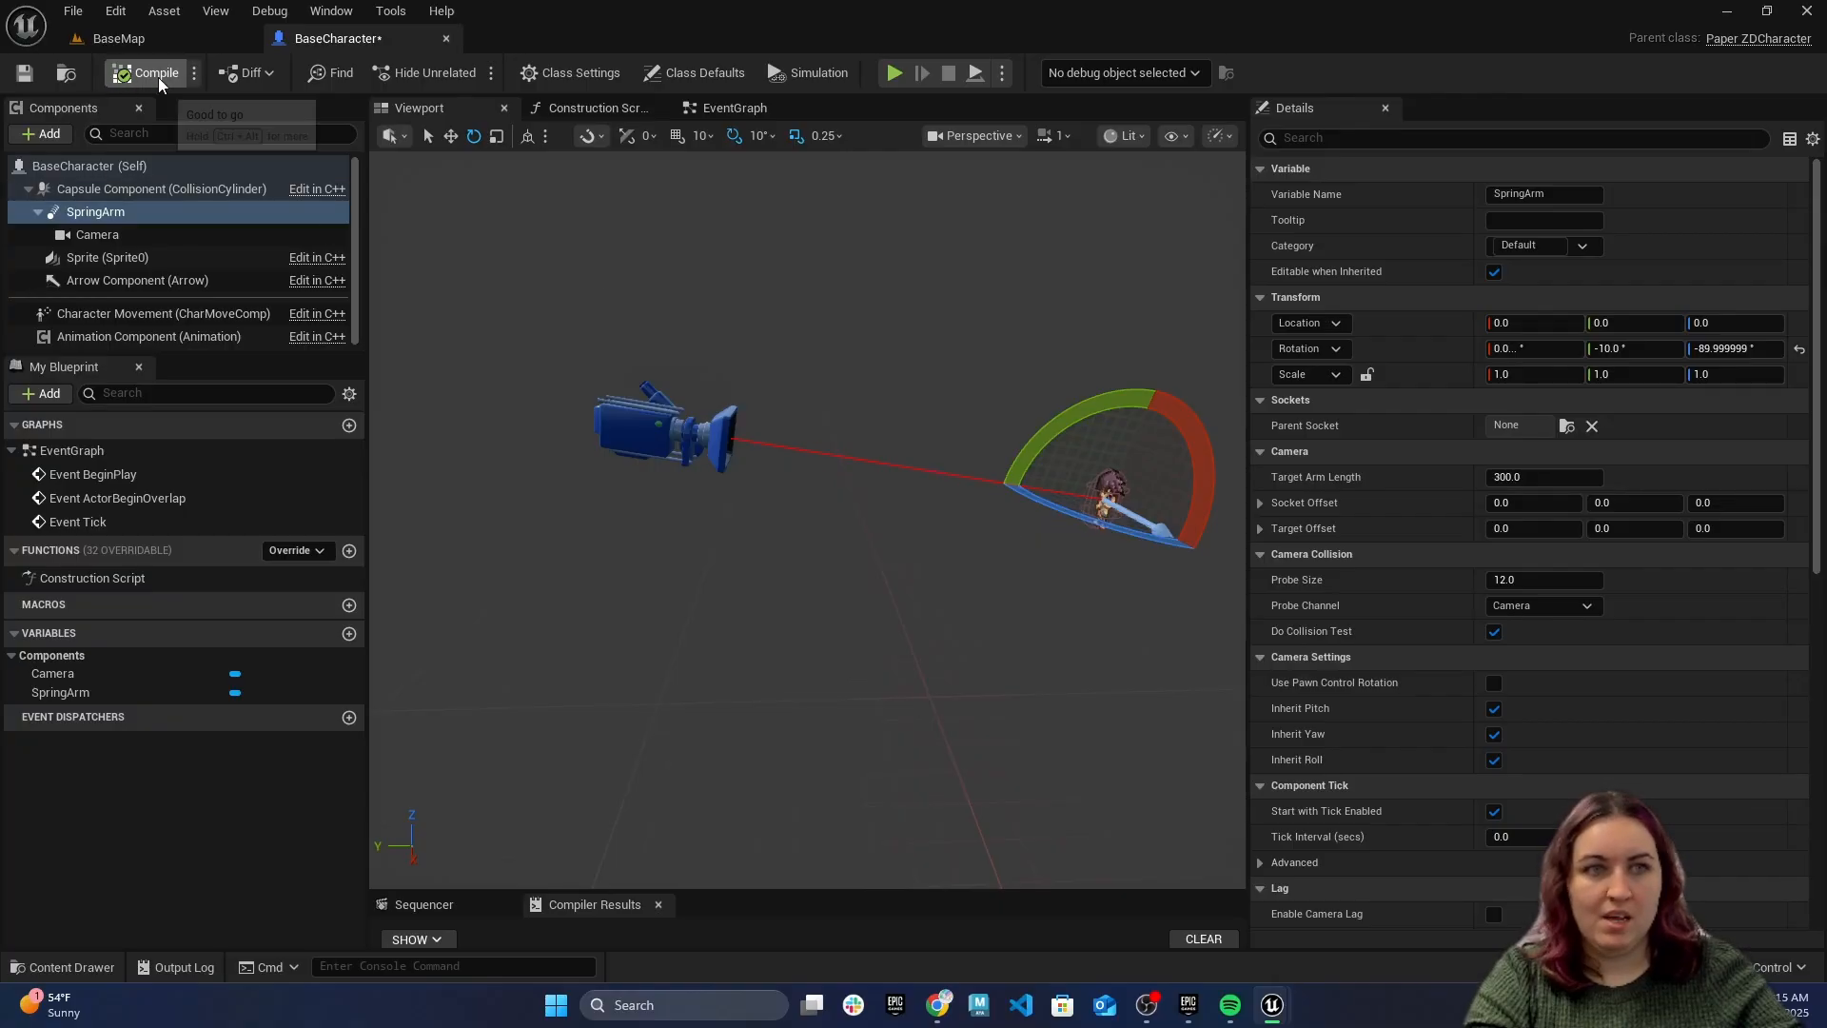
click(680, 428)
mouse_move(767, 375)
mouse_down()
mouse_move(850, 507)
mouse_move(793, 353)
mouse_up()
key(ctrl+z)
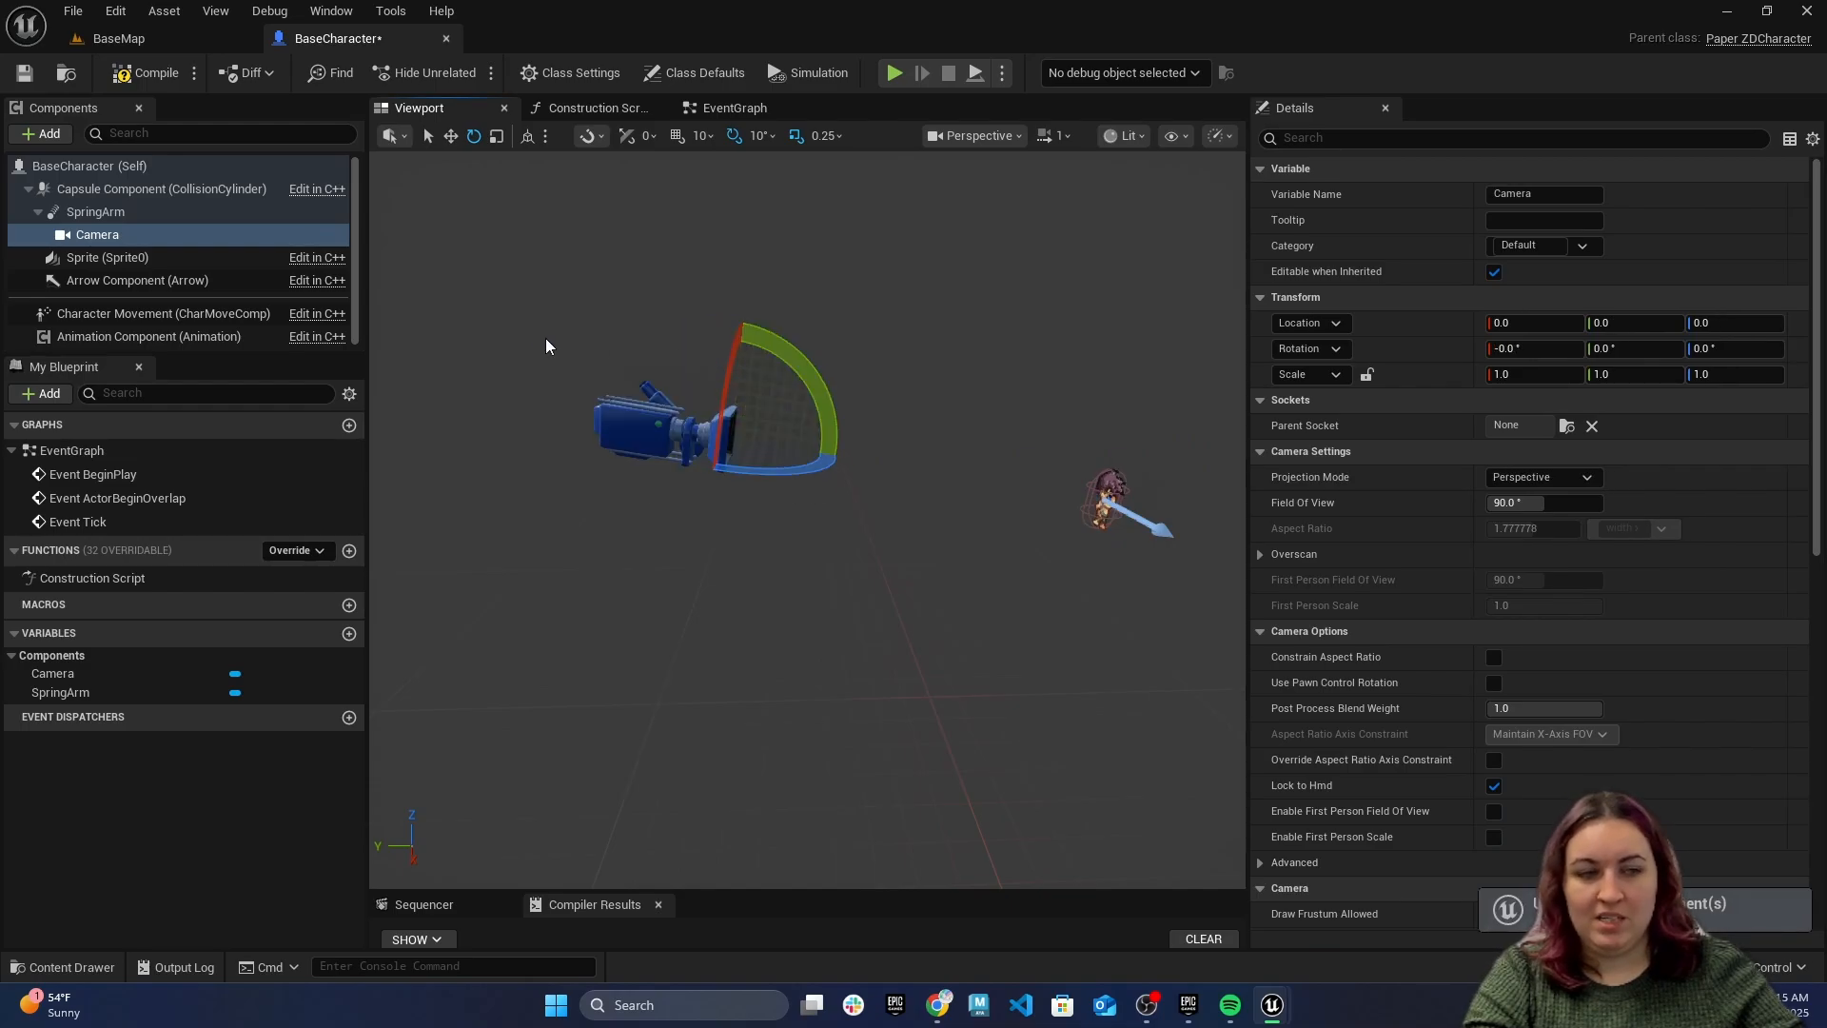
Turn off rotation snapping, tilt the SpringArm to a pitch of about -12.16°, and save BaseCharacter
click(162, 215)
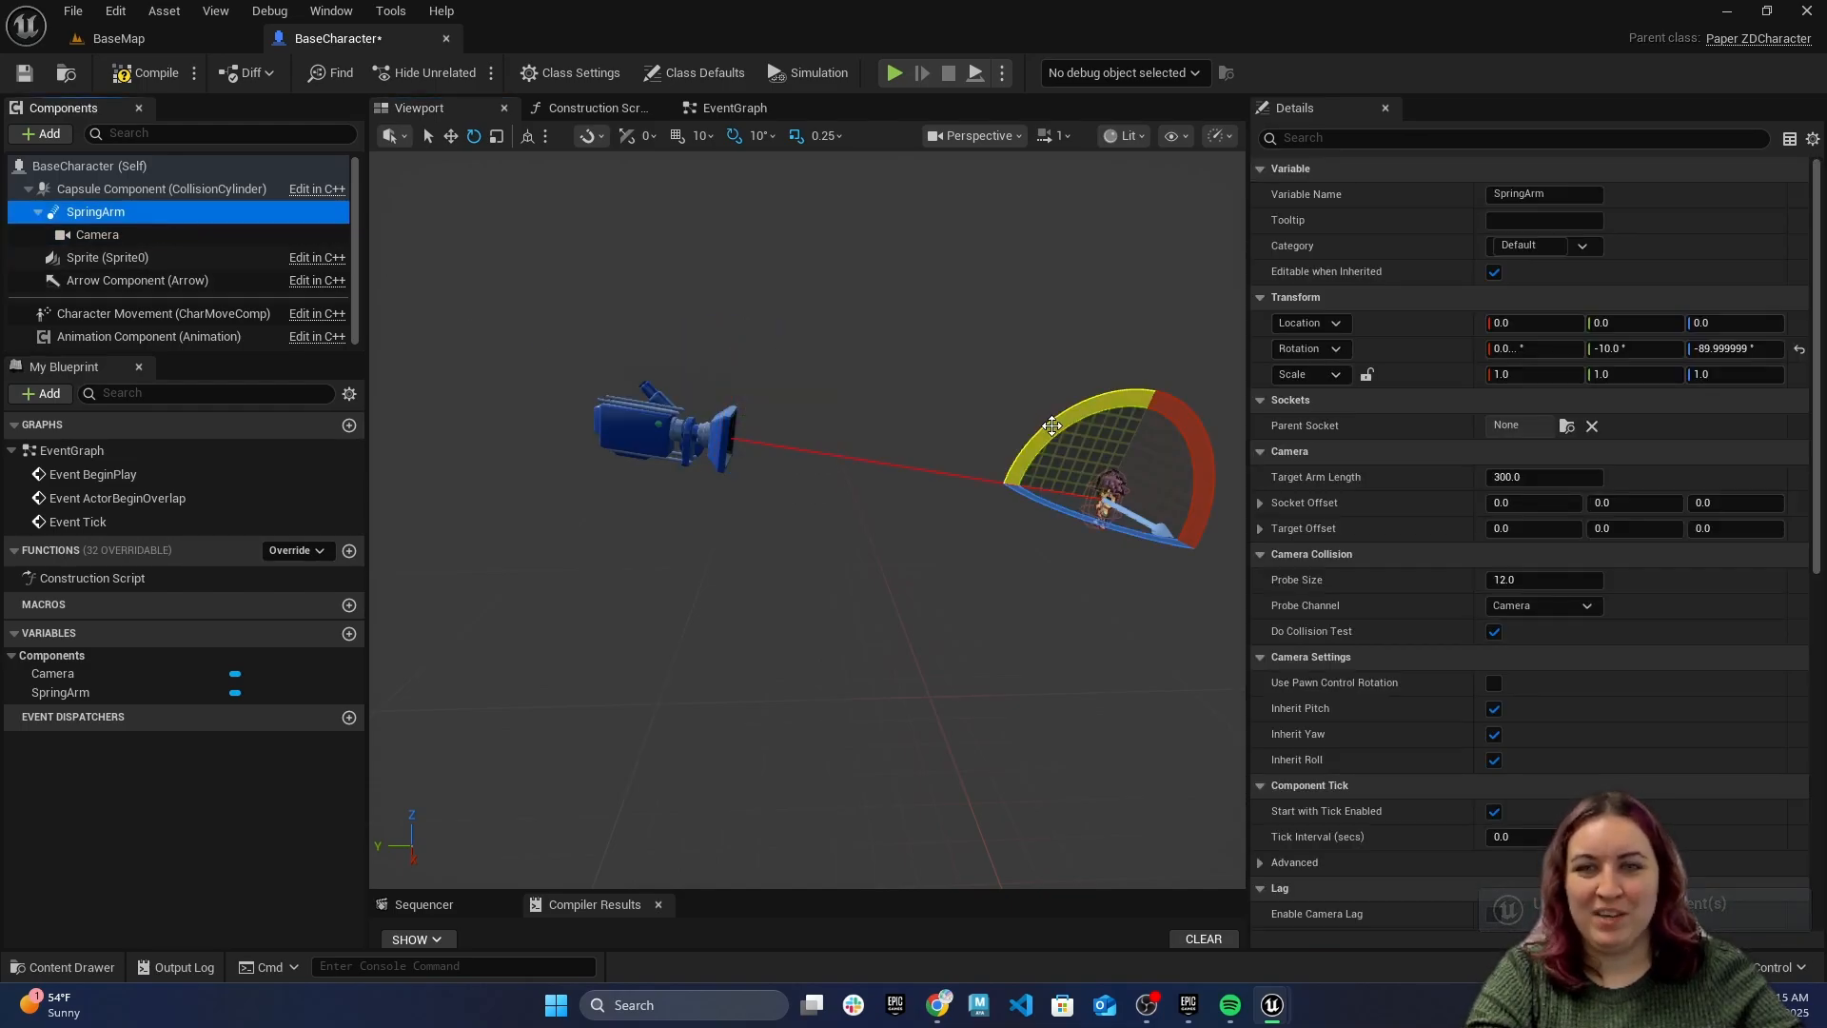
drag(1051, 426, 1206, 516)
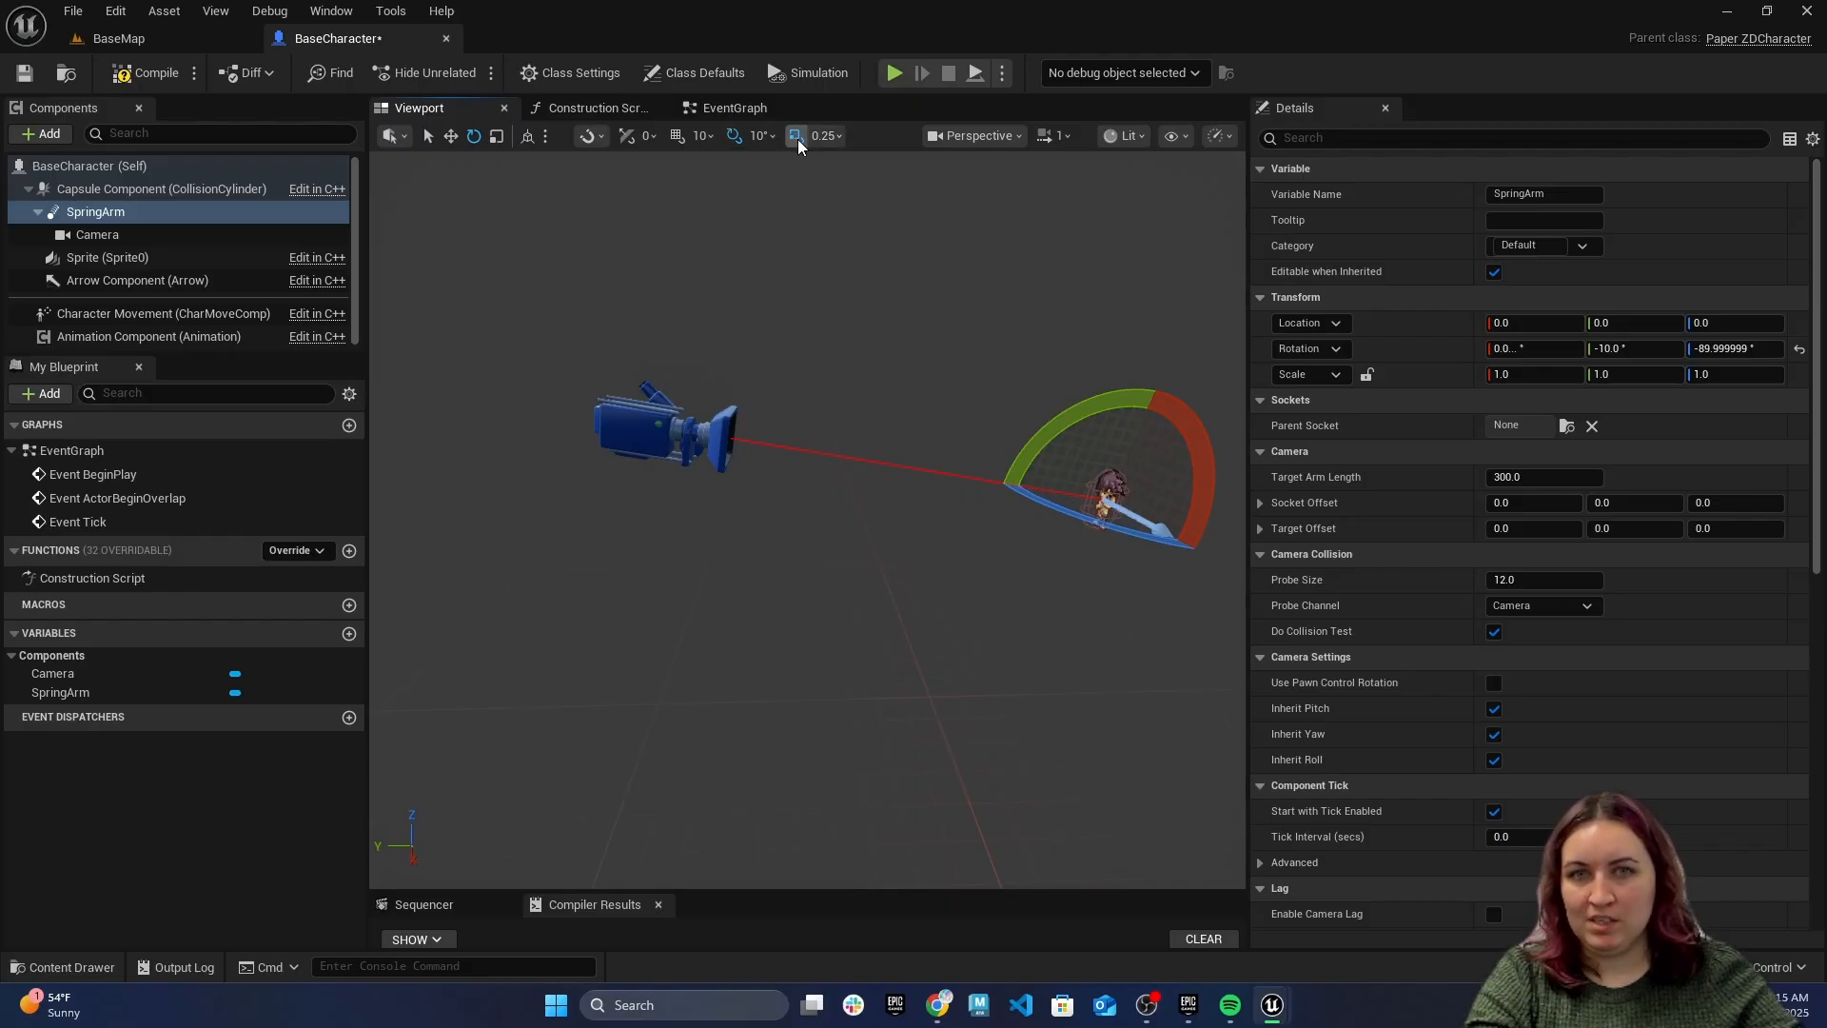
click(738, 137)
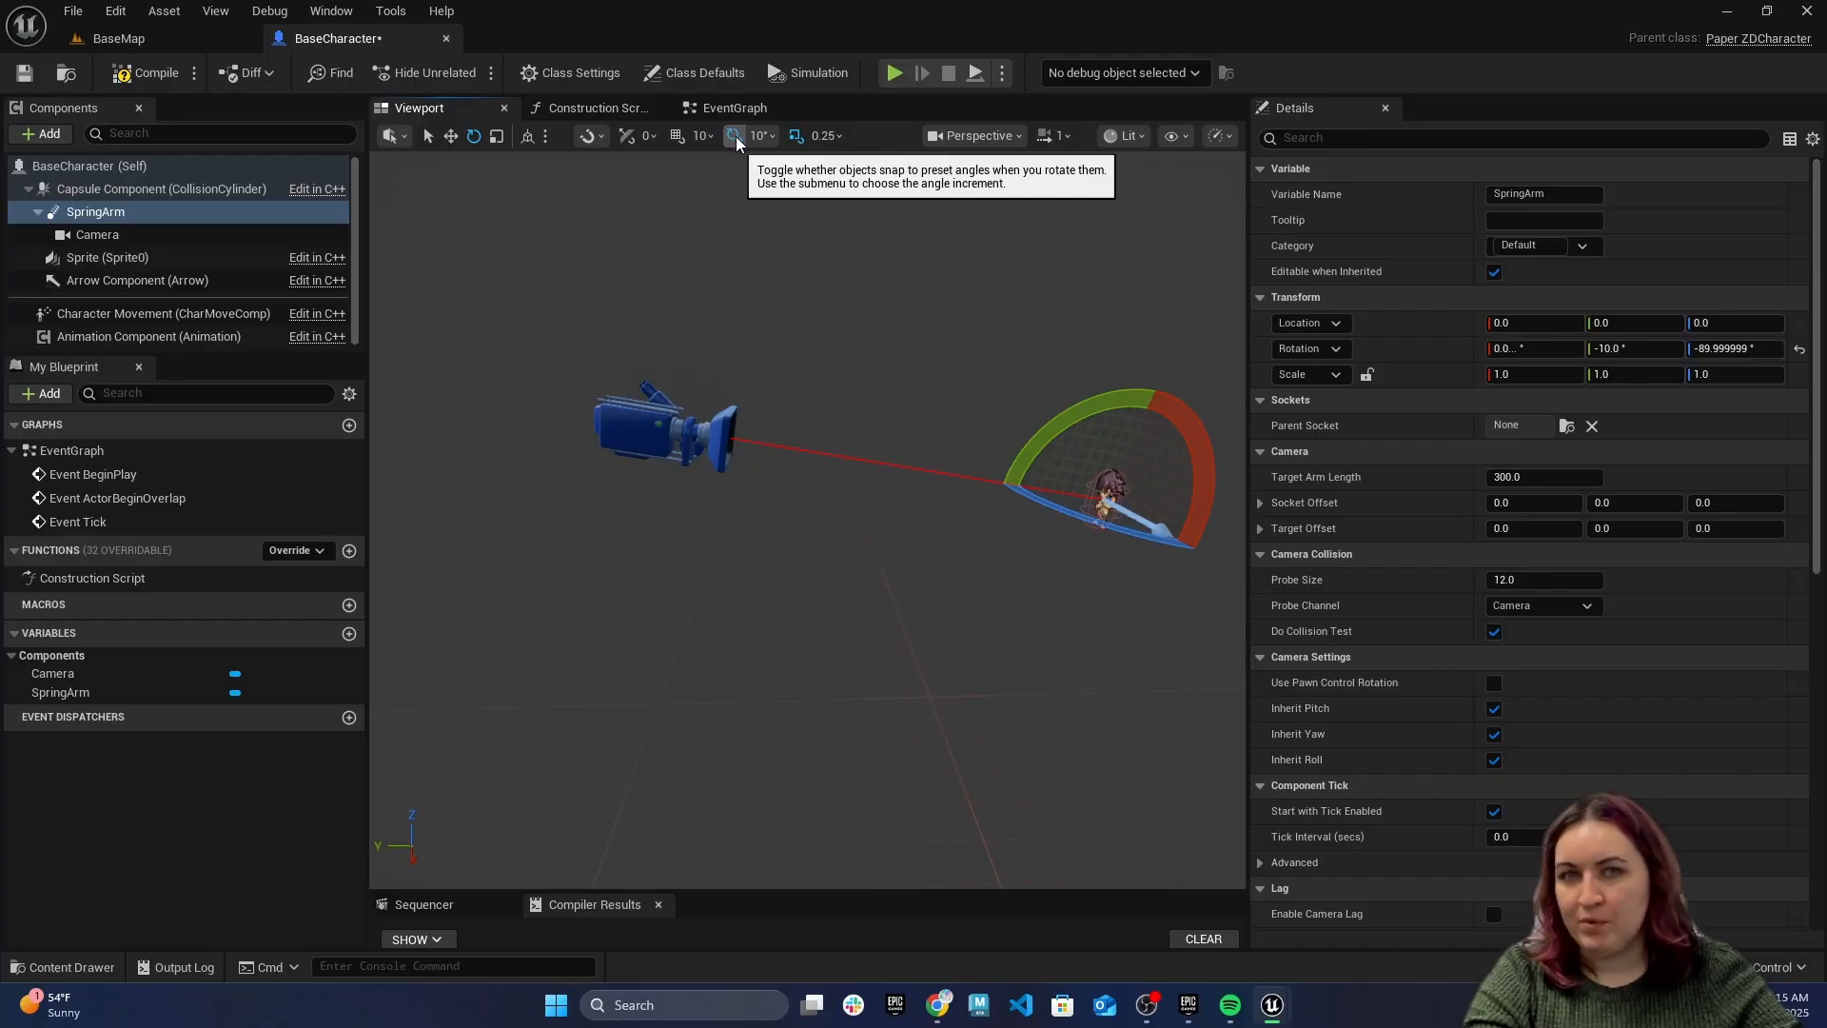
click(735, 136)
drag(1032, 419, 1197, 514)
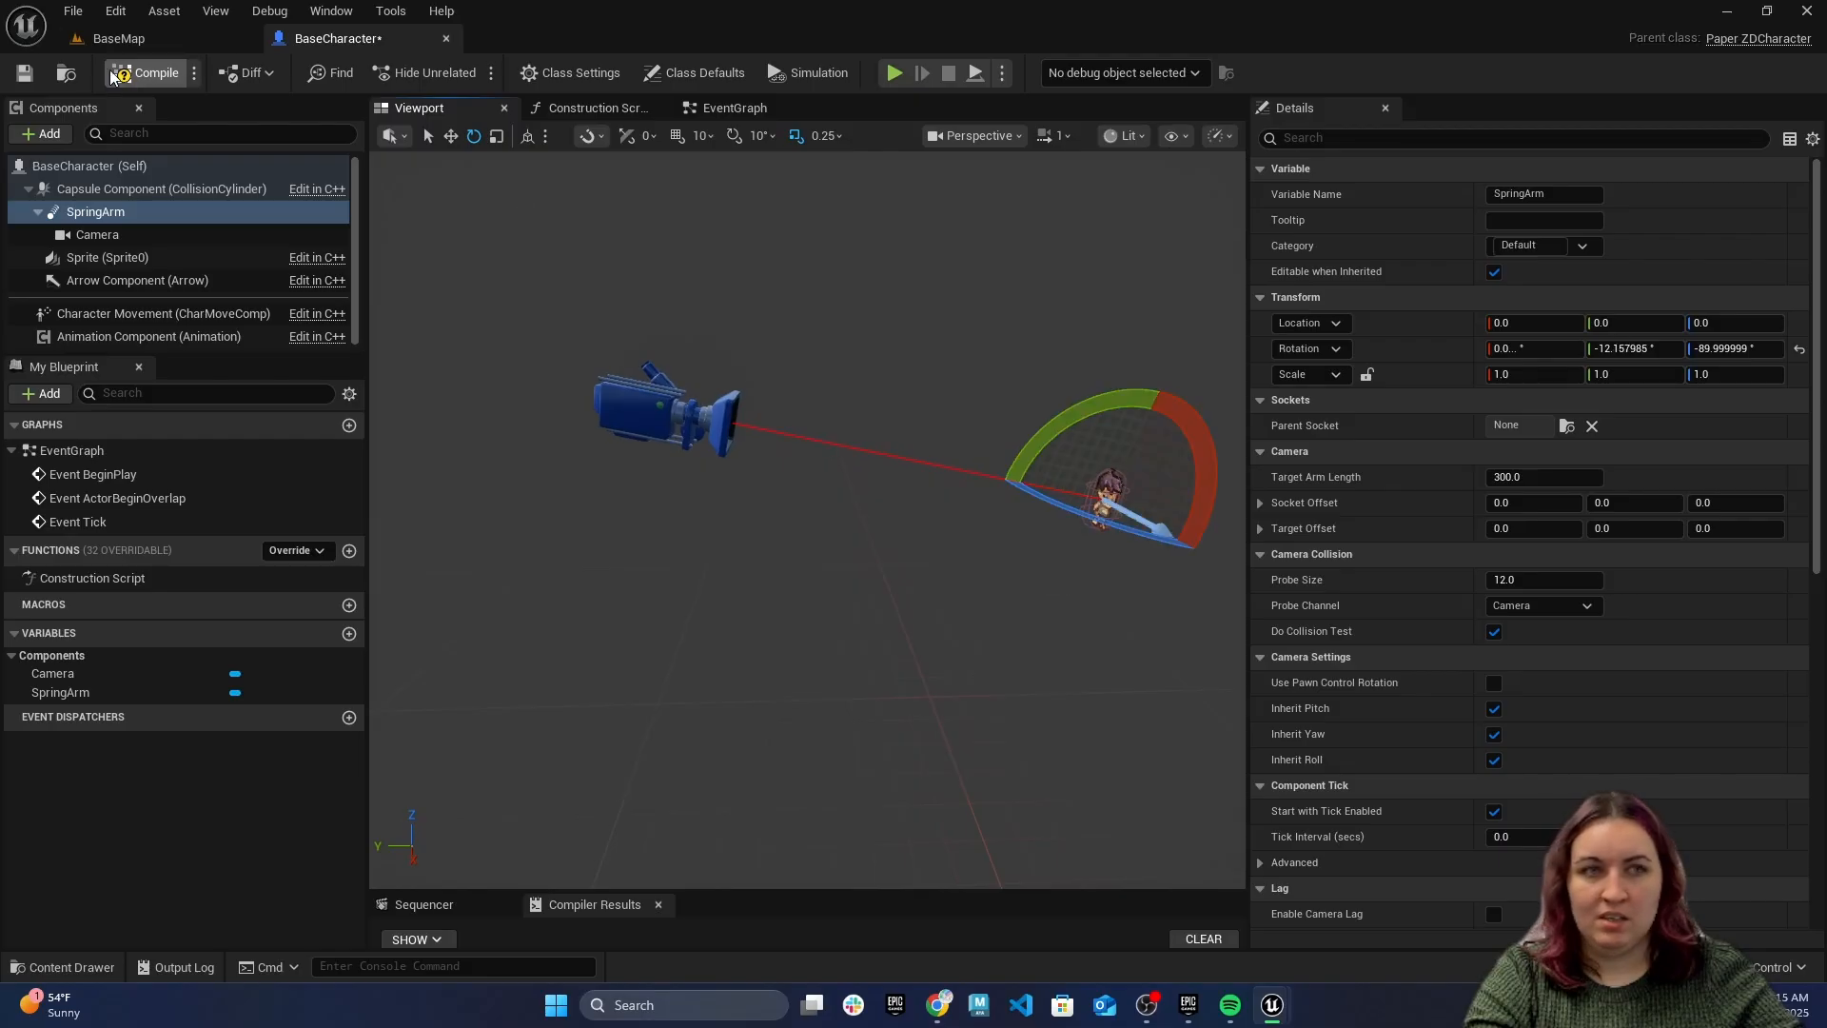
key(ctrl+s)
Play-test BaseMap to check the steeper camera angle and stop the session
click(119, 38)
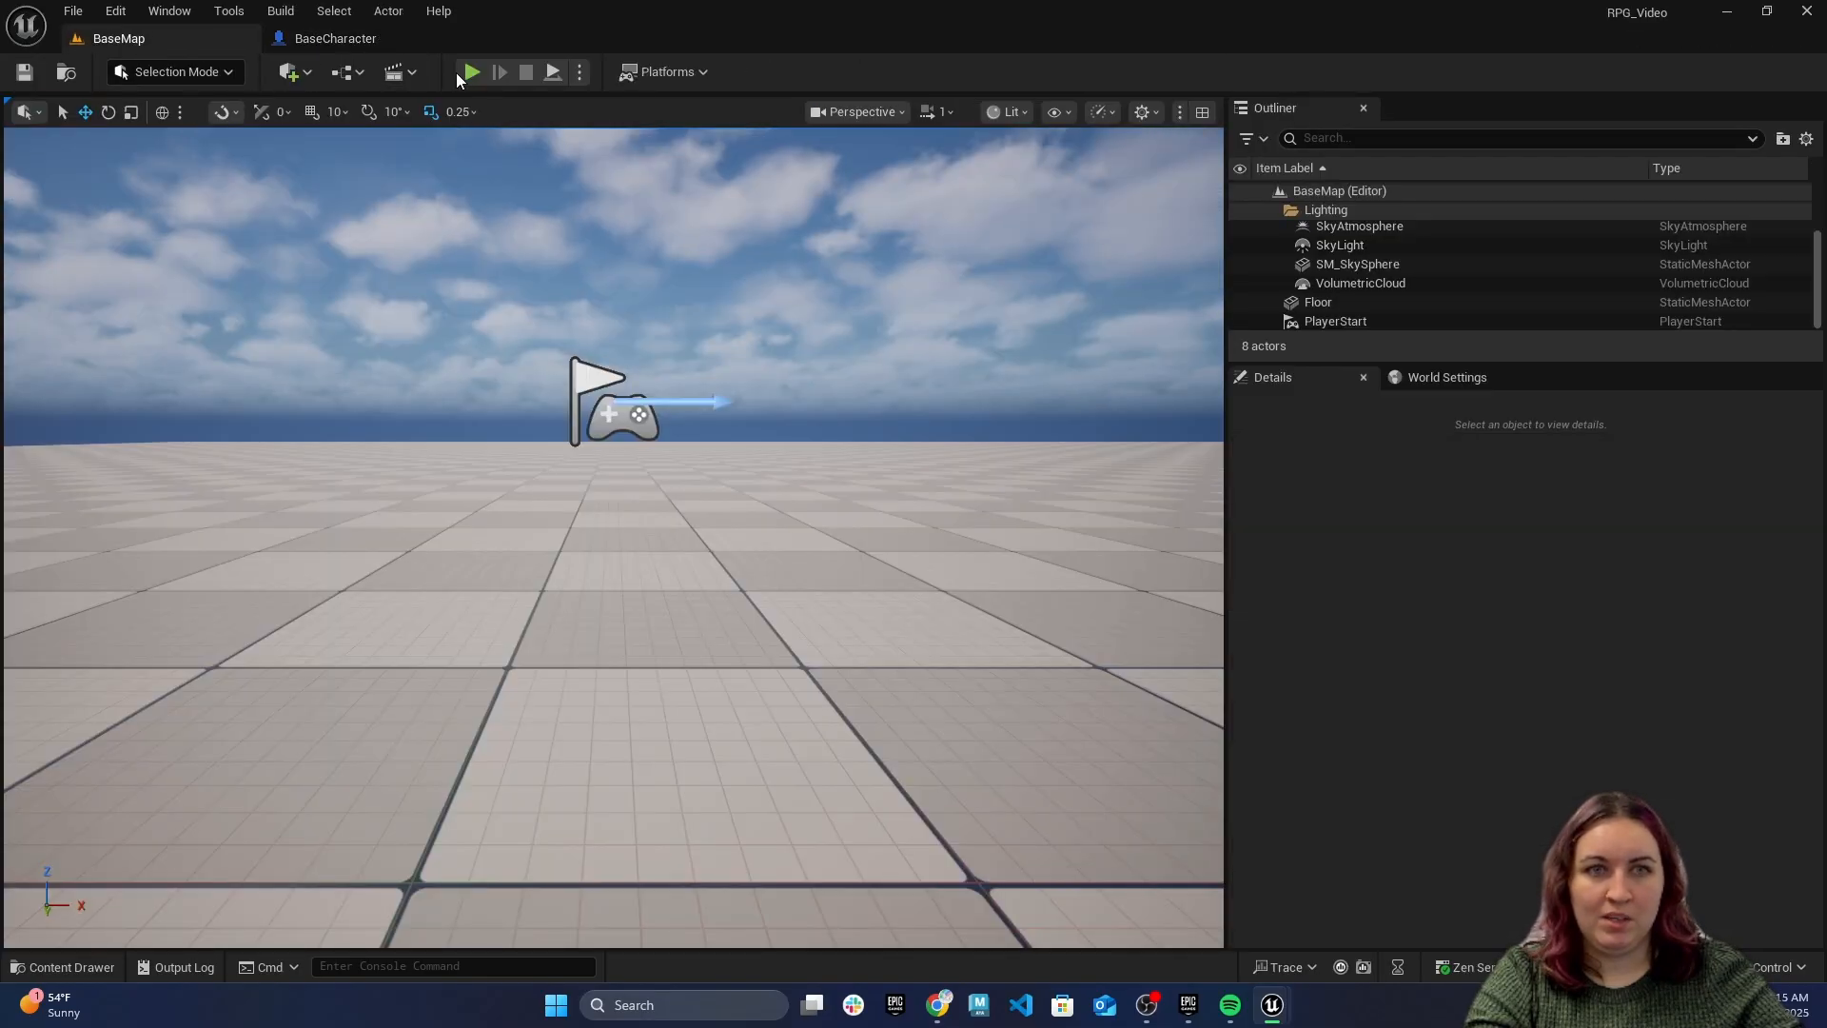
click(469, 73)
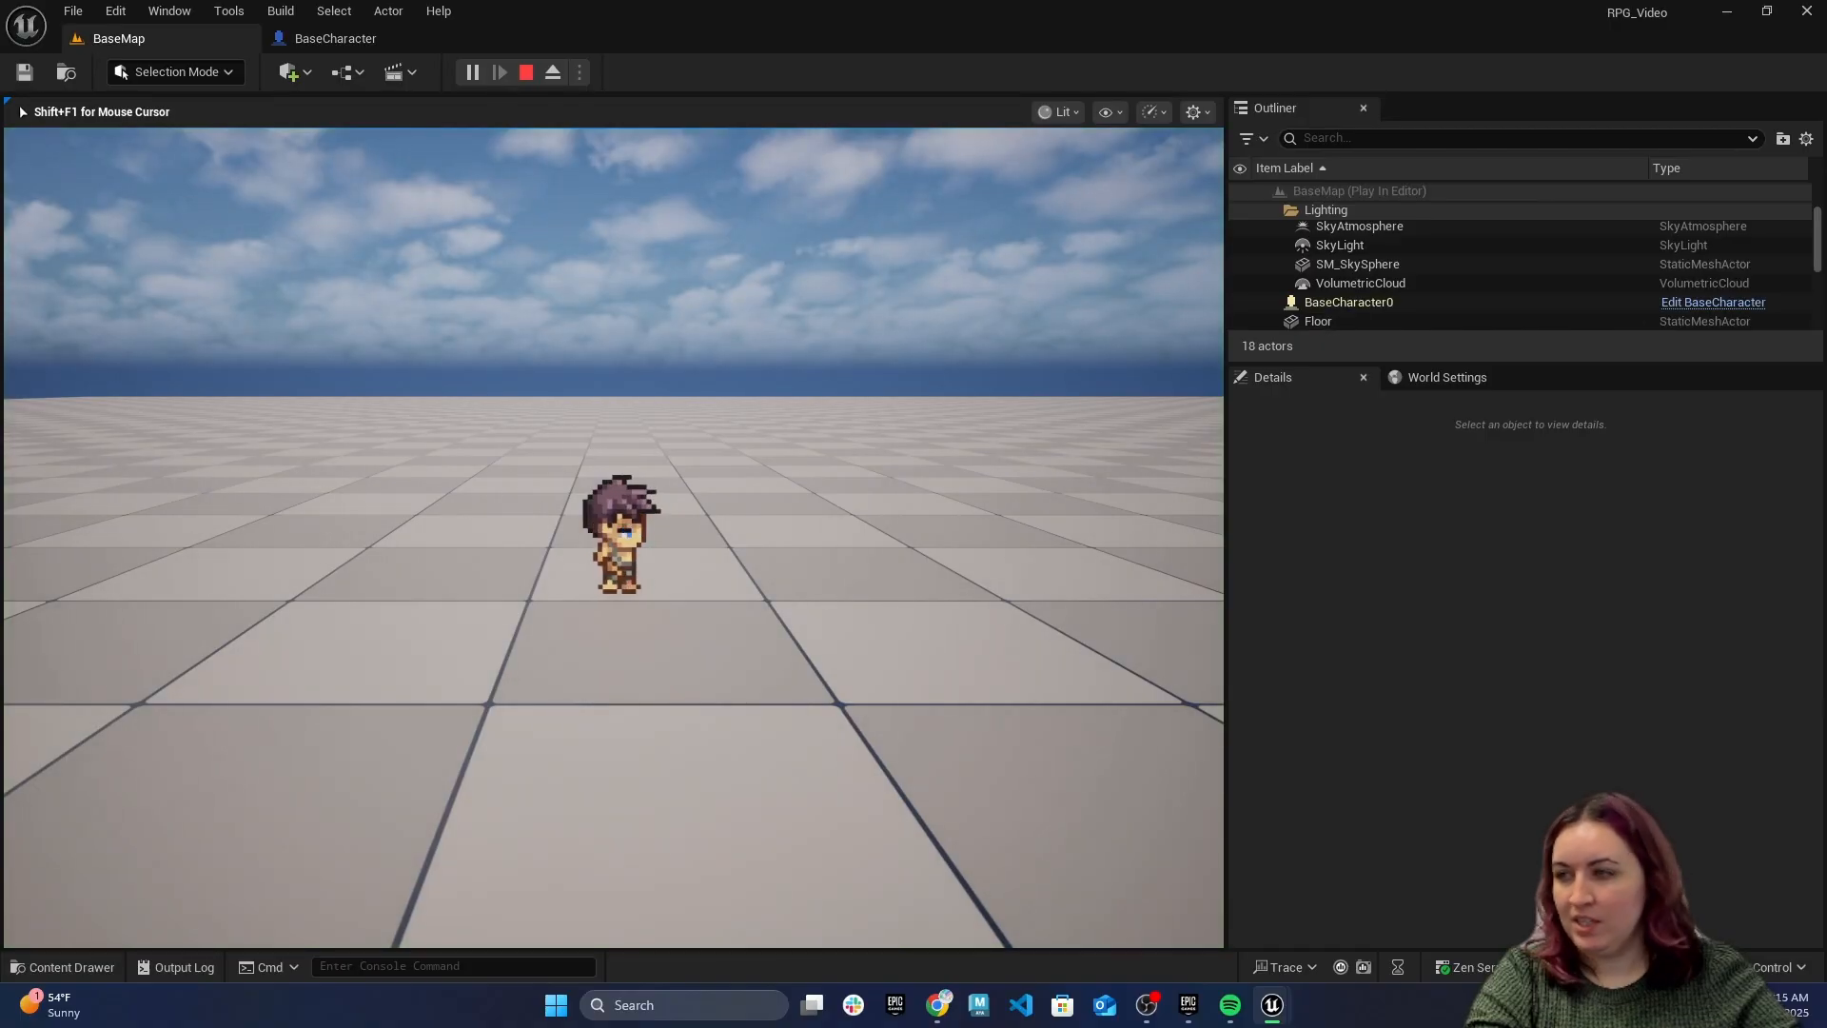
key(Escape)
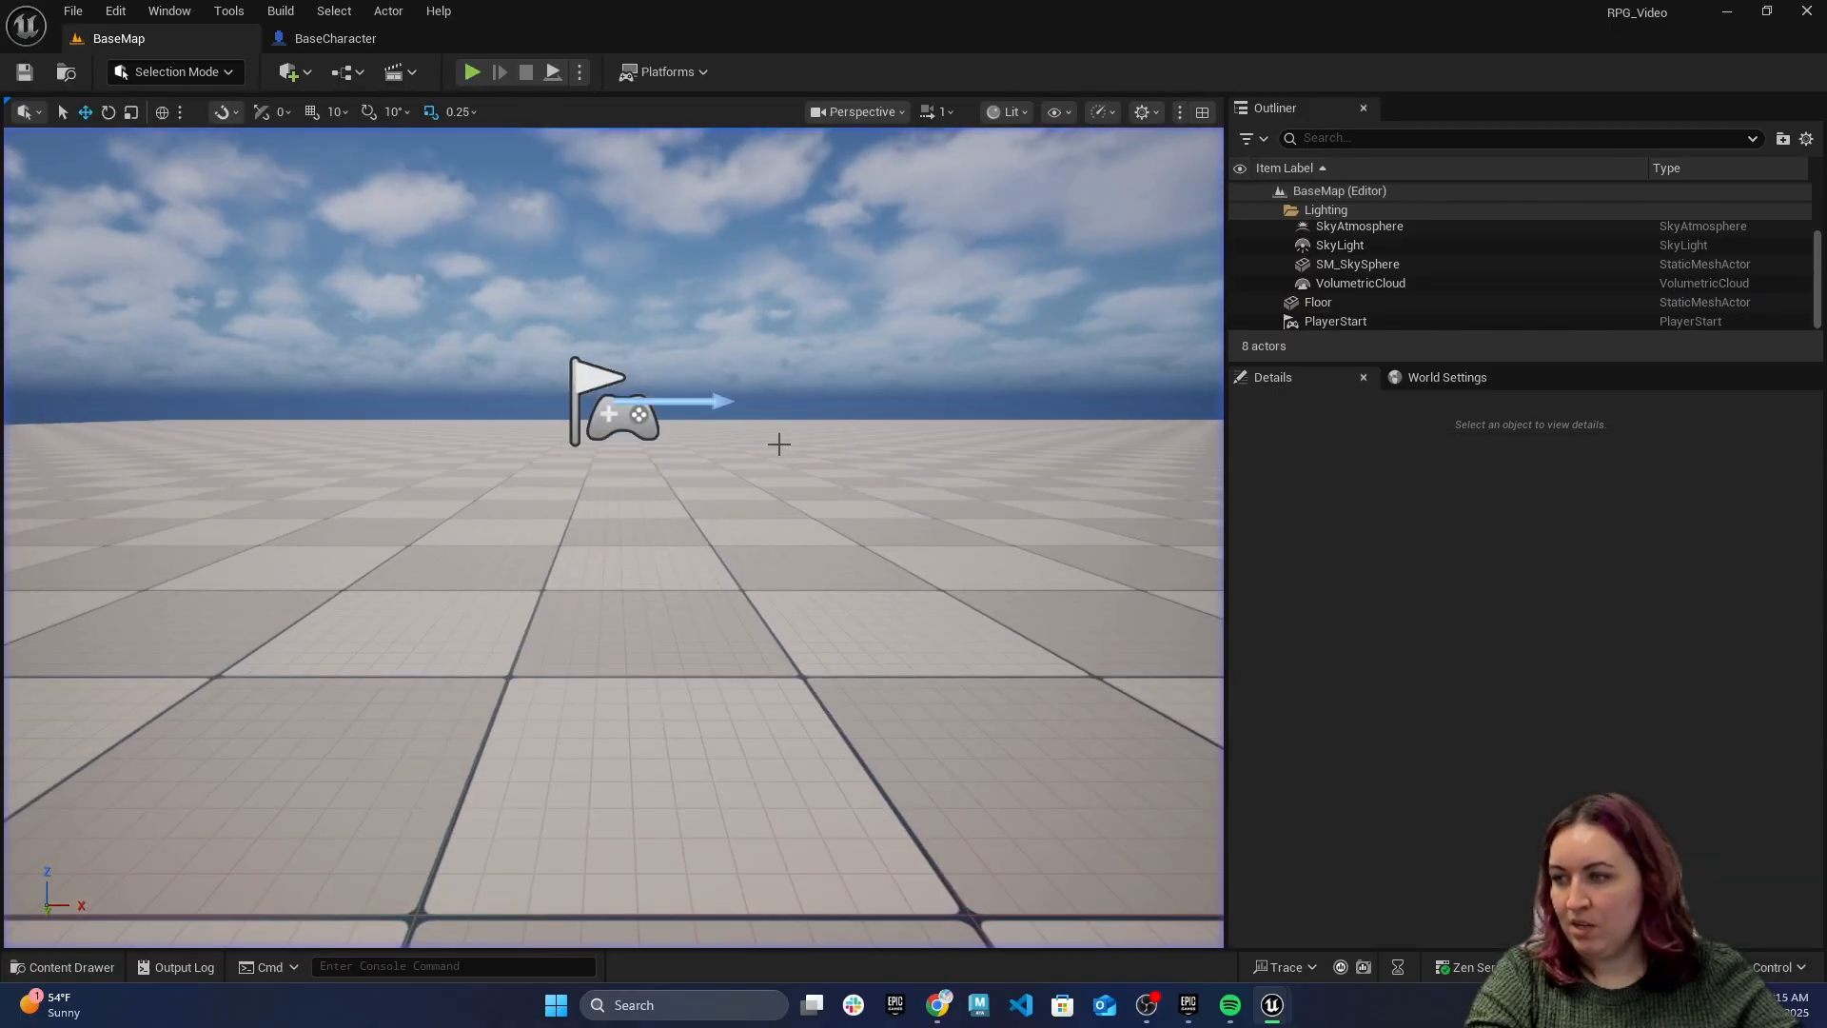
Inspect the SpringArm in the BaseCharacter blueprint, play-test BaseMap to judge the character's on-screen size, and stop the session
click(383, 54)
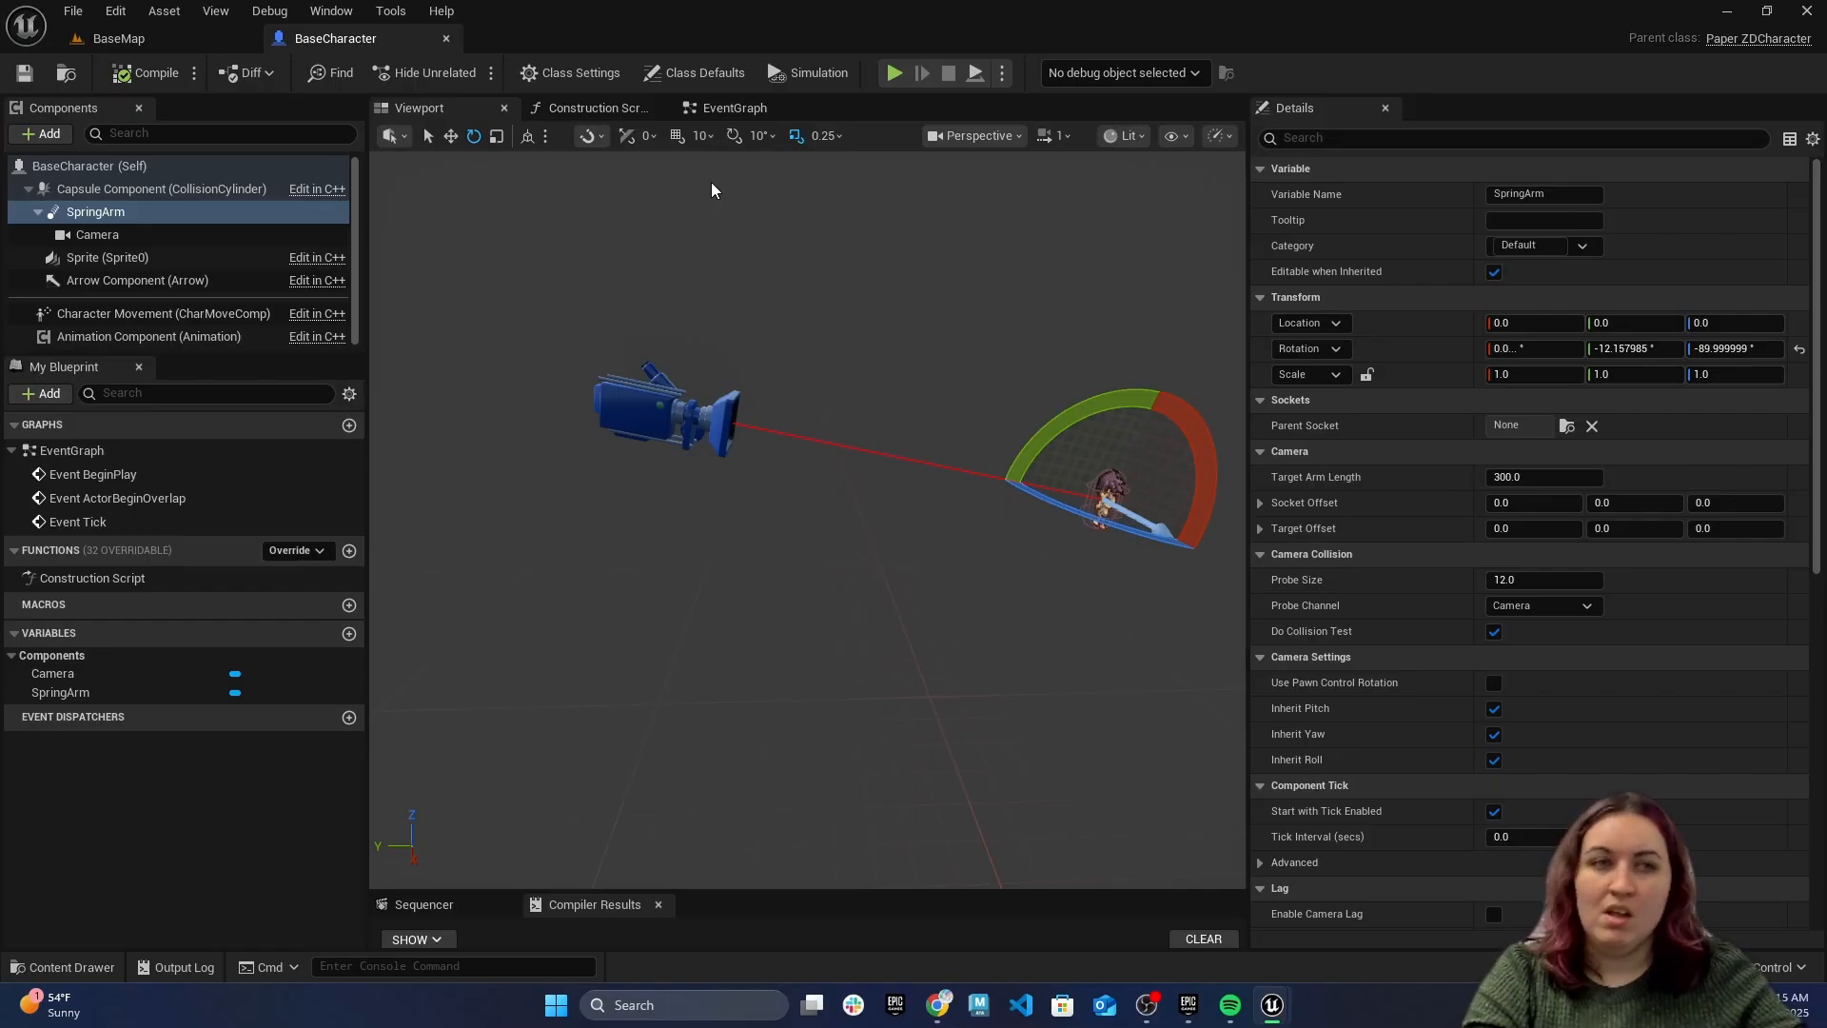
middle_drag(1015, 598, 910, 619)
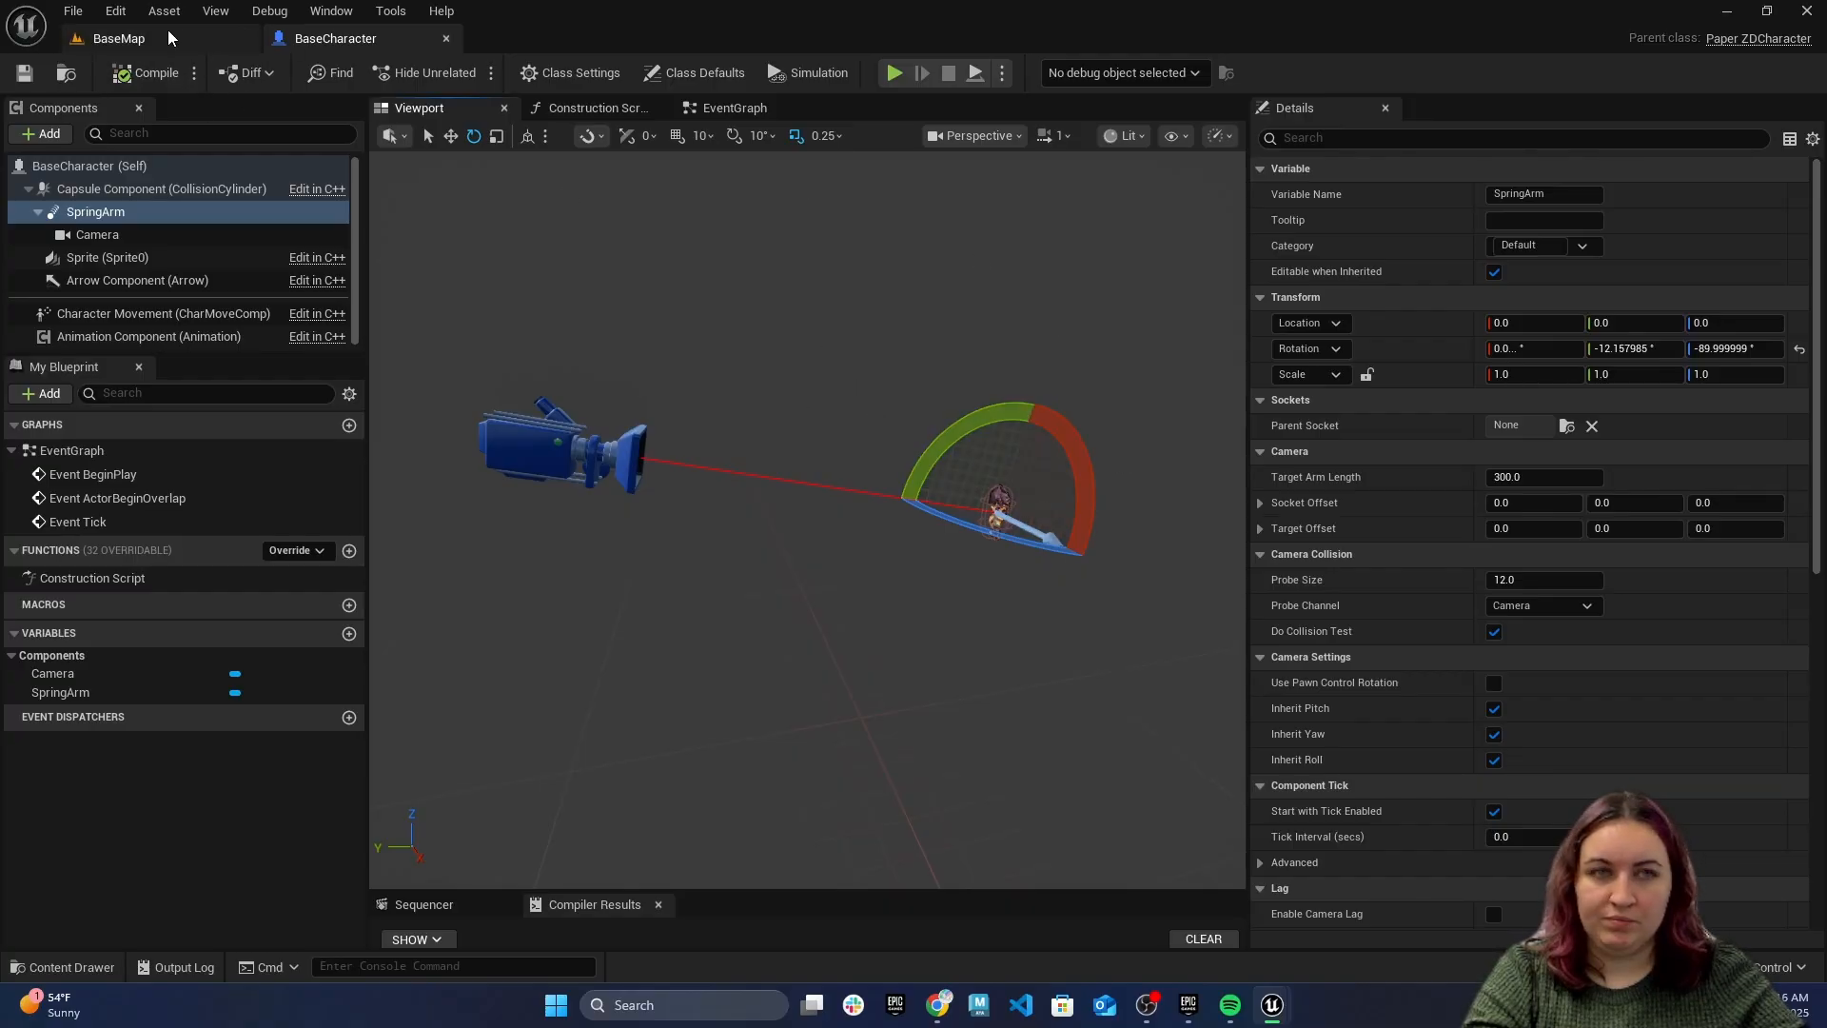
click(116, 38)
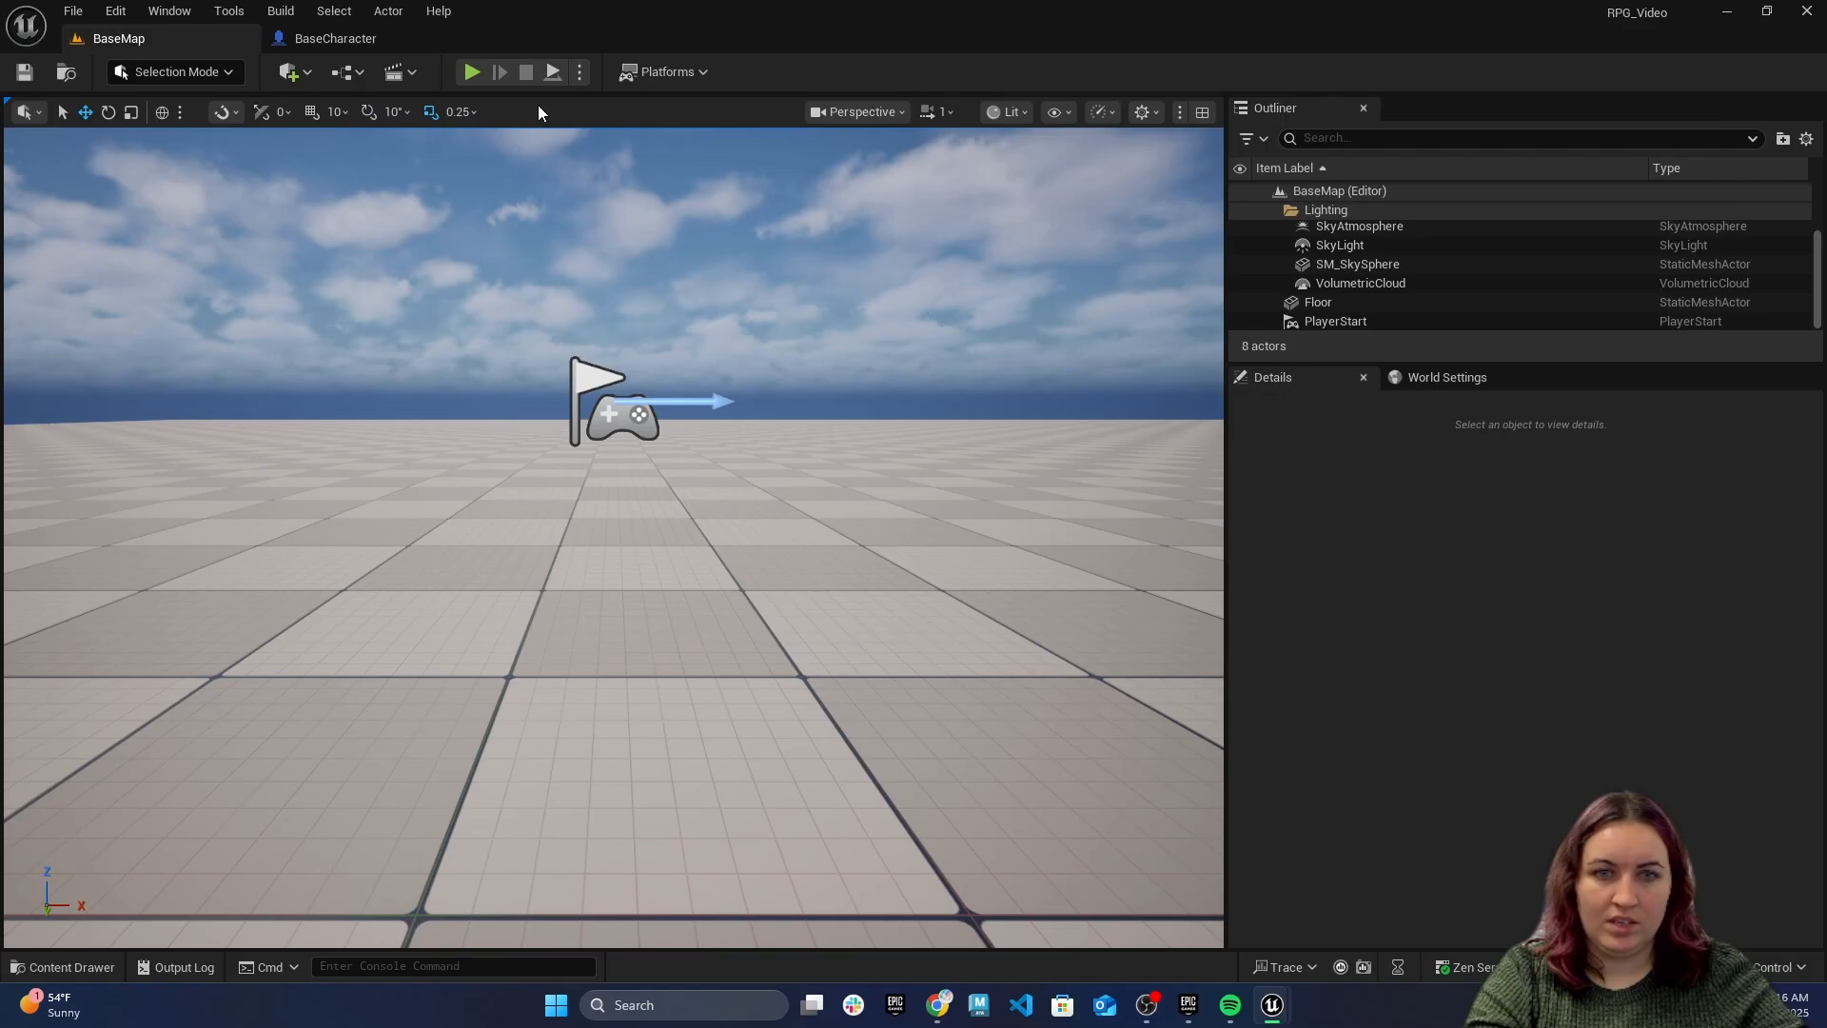
click(472, 71)
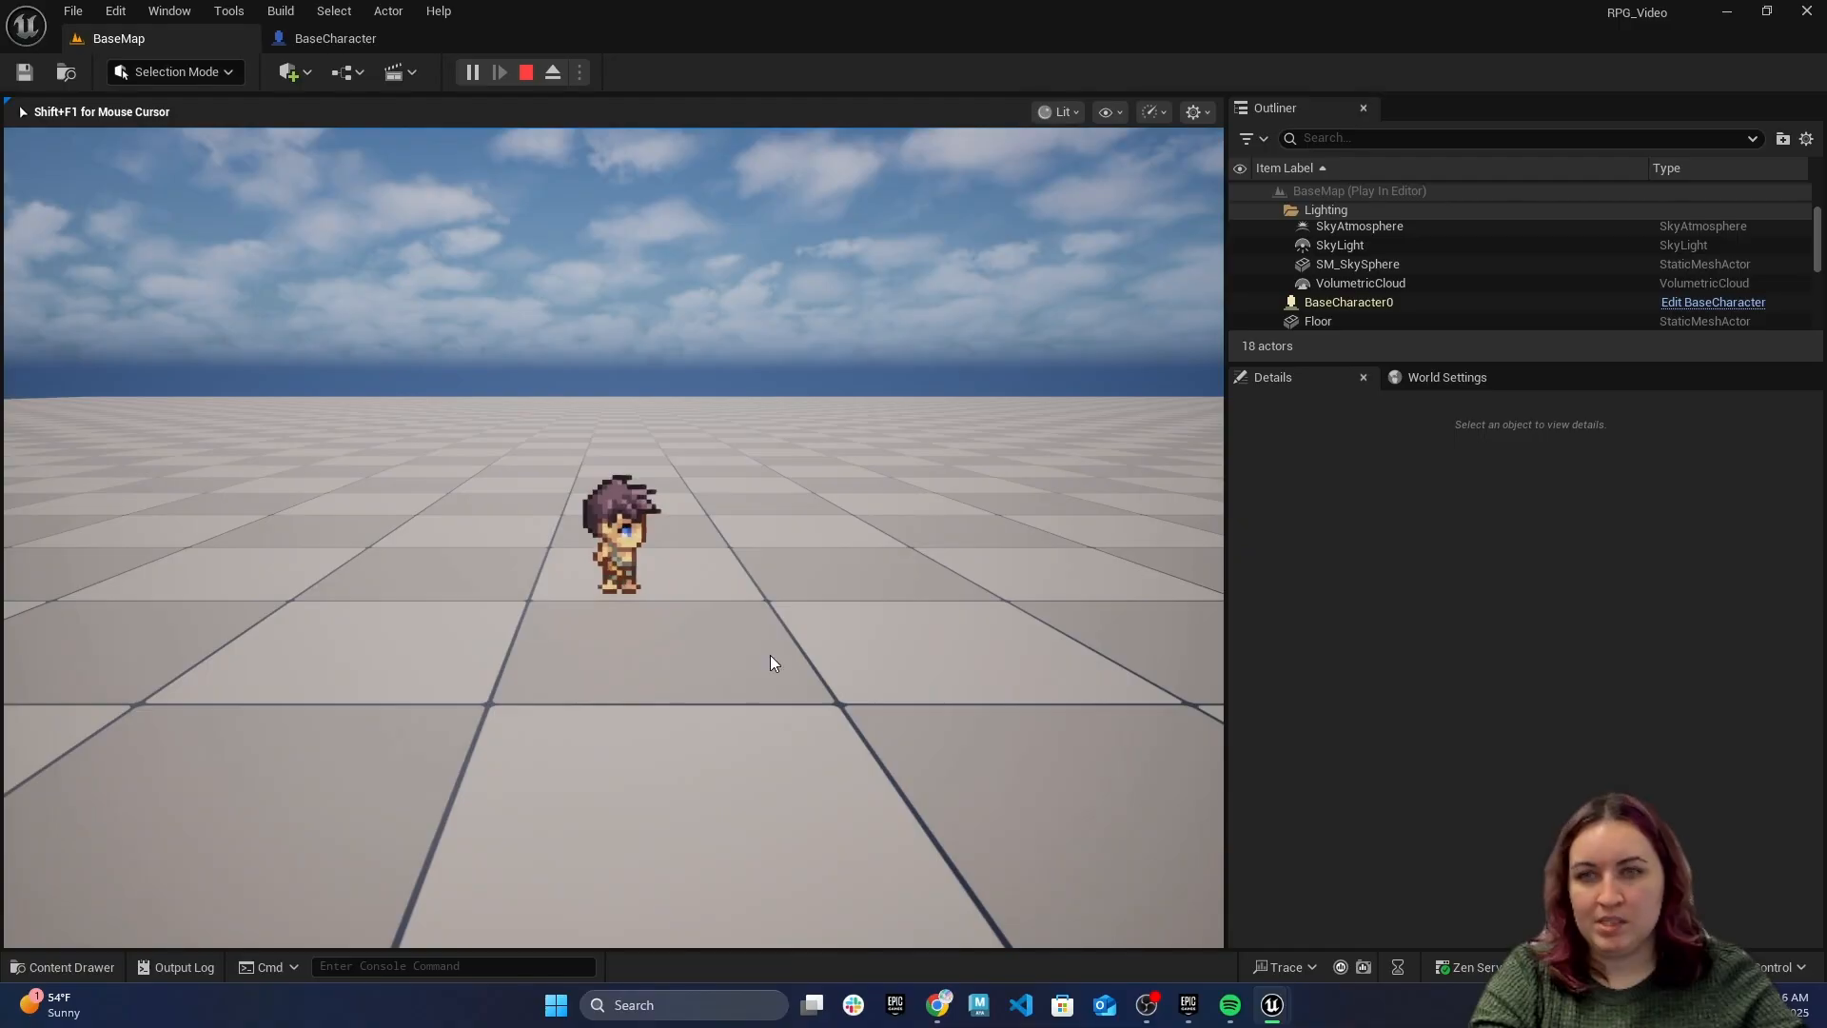
key(Escape)
Open all the Swordsman sprites from the 2DAssets Sprites folder together for bulk editing in the Property Matrix
click(116, 968)
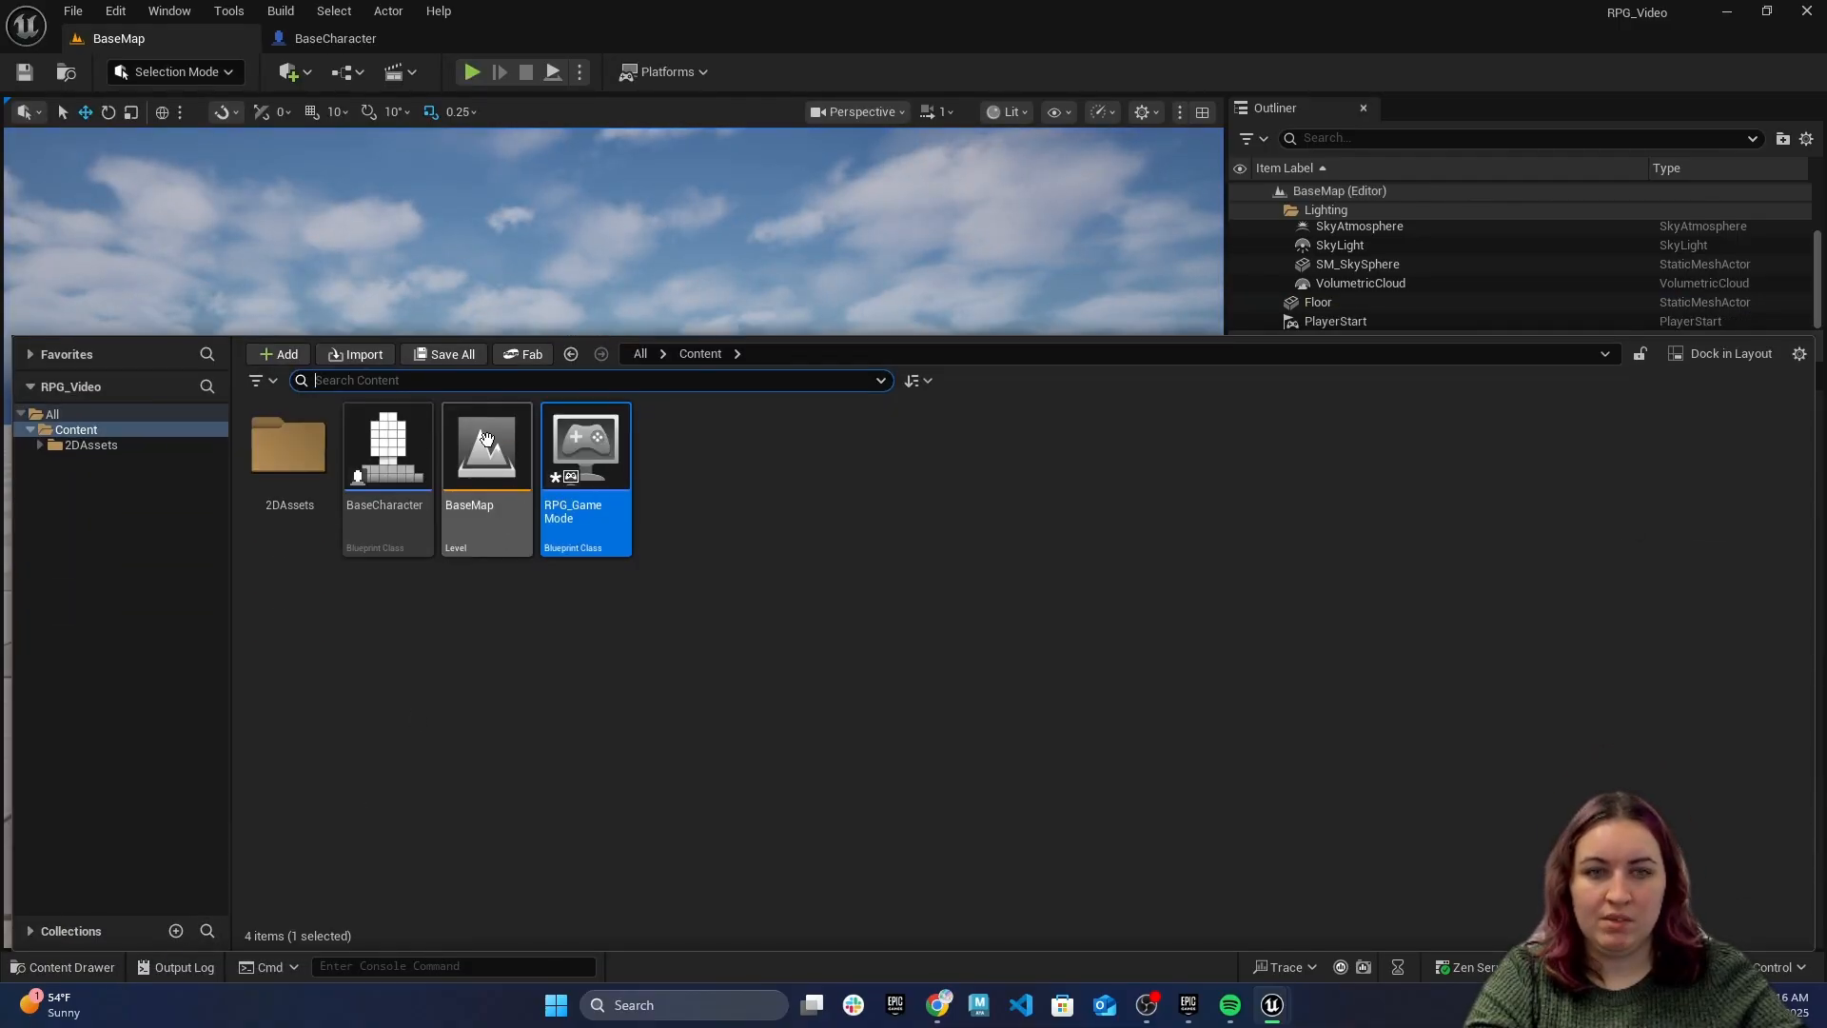
click(40, 445)
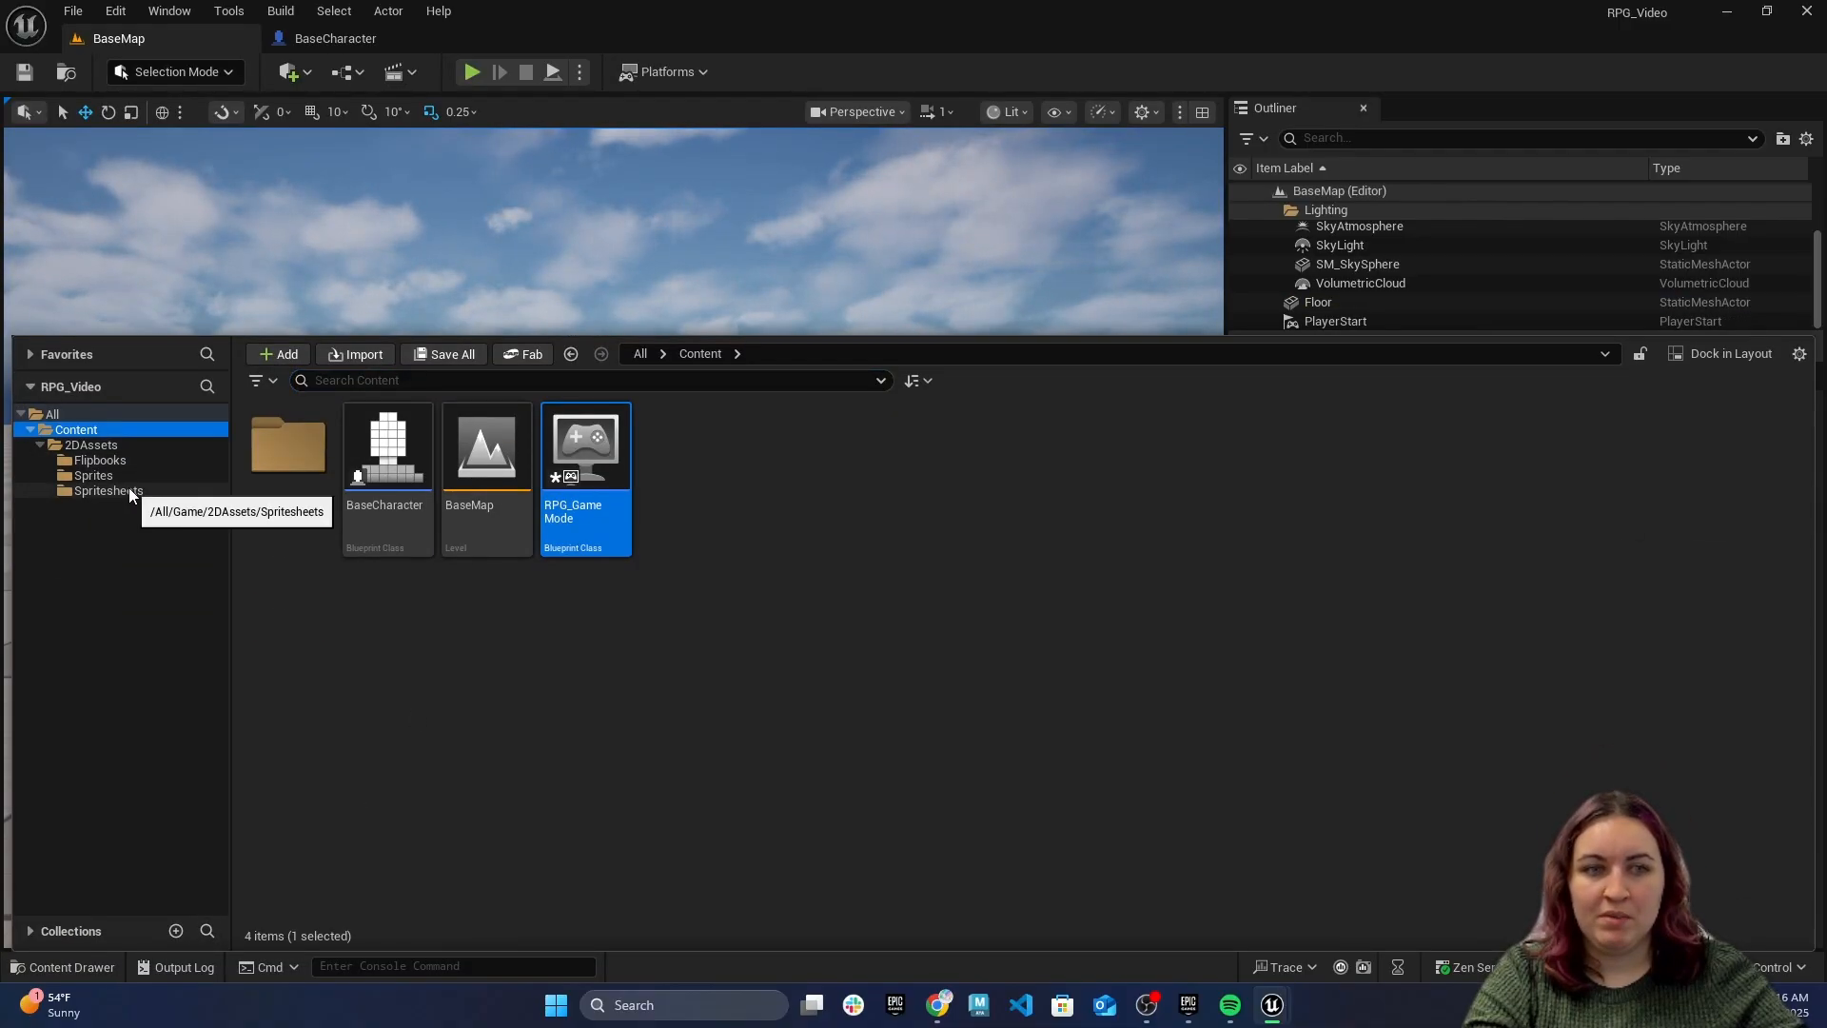
click(93, 474)
click(285, 477)
scroll(590, 666, down, 3)
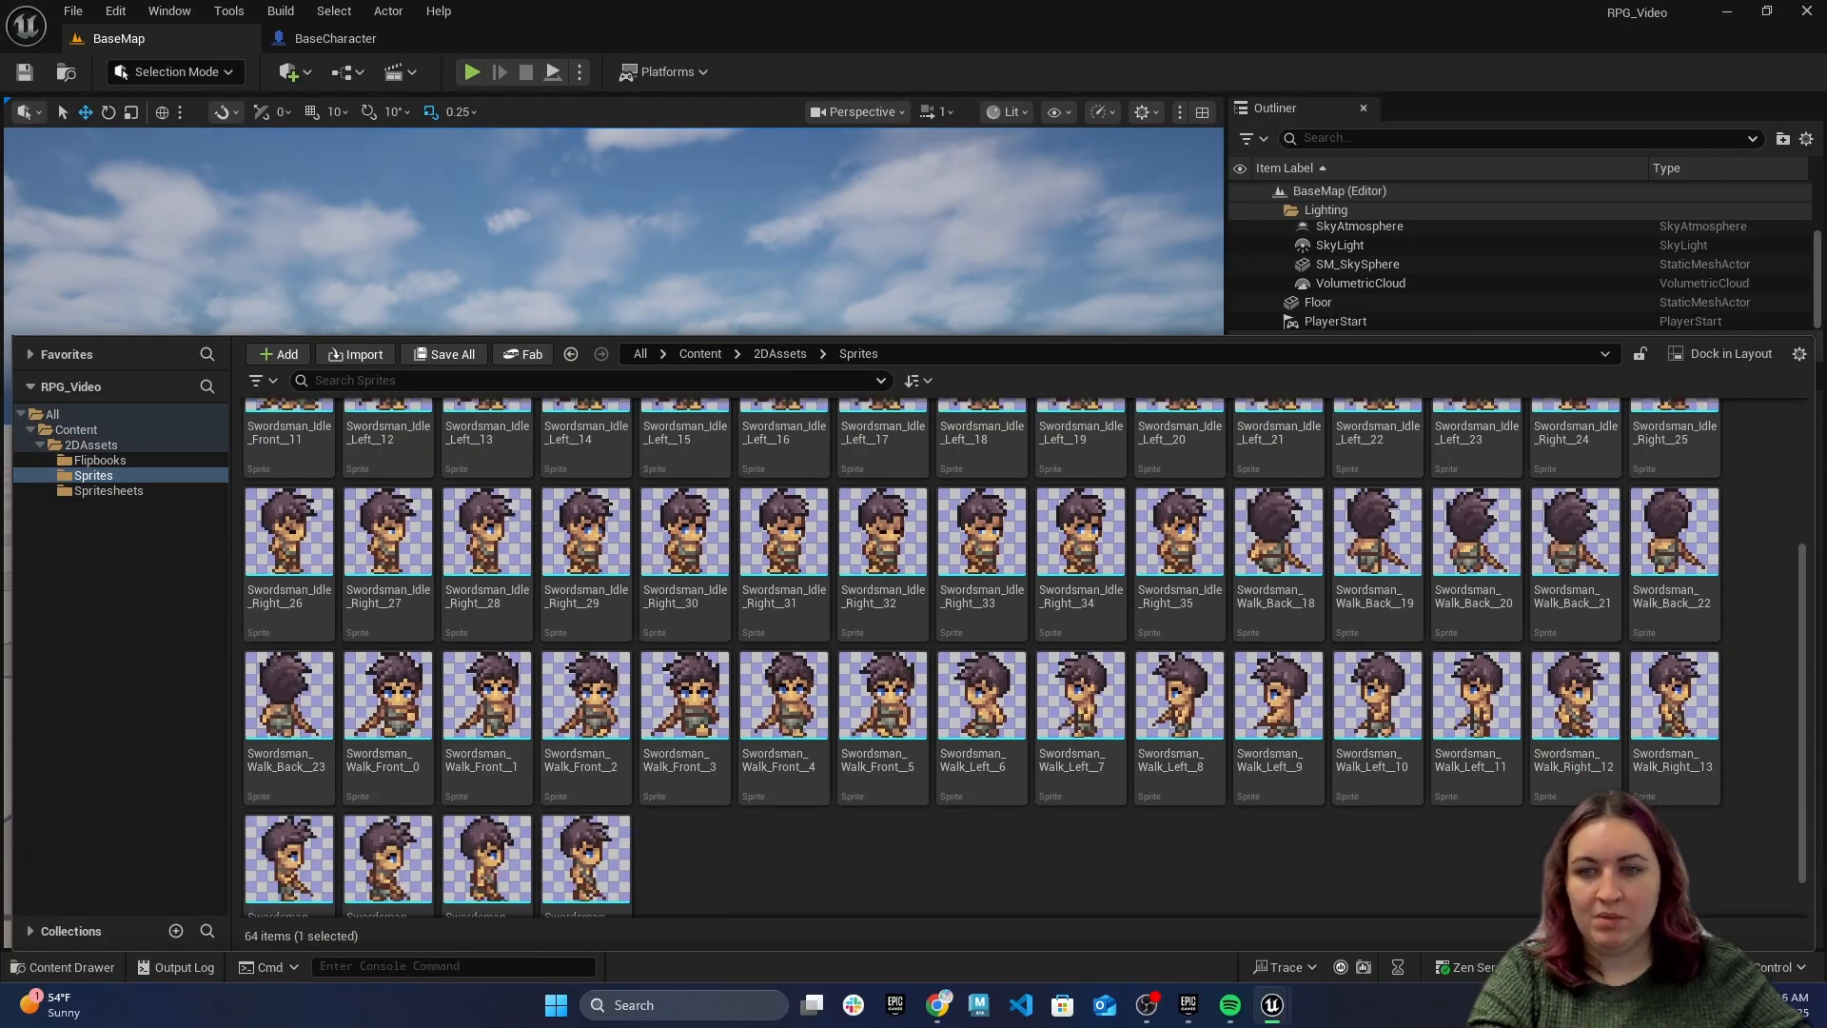
click(590, 861)
key(ctrl+a)
scroll(592, 857, up, 3)
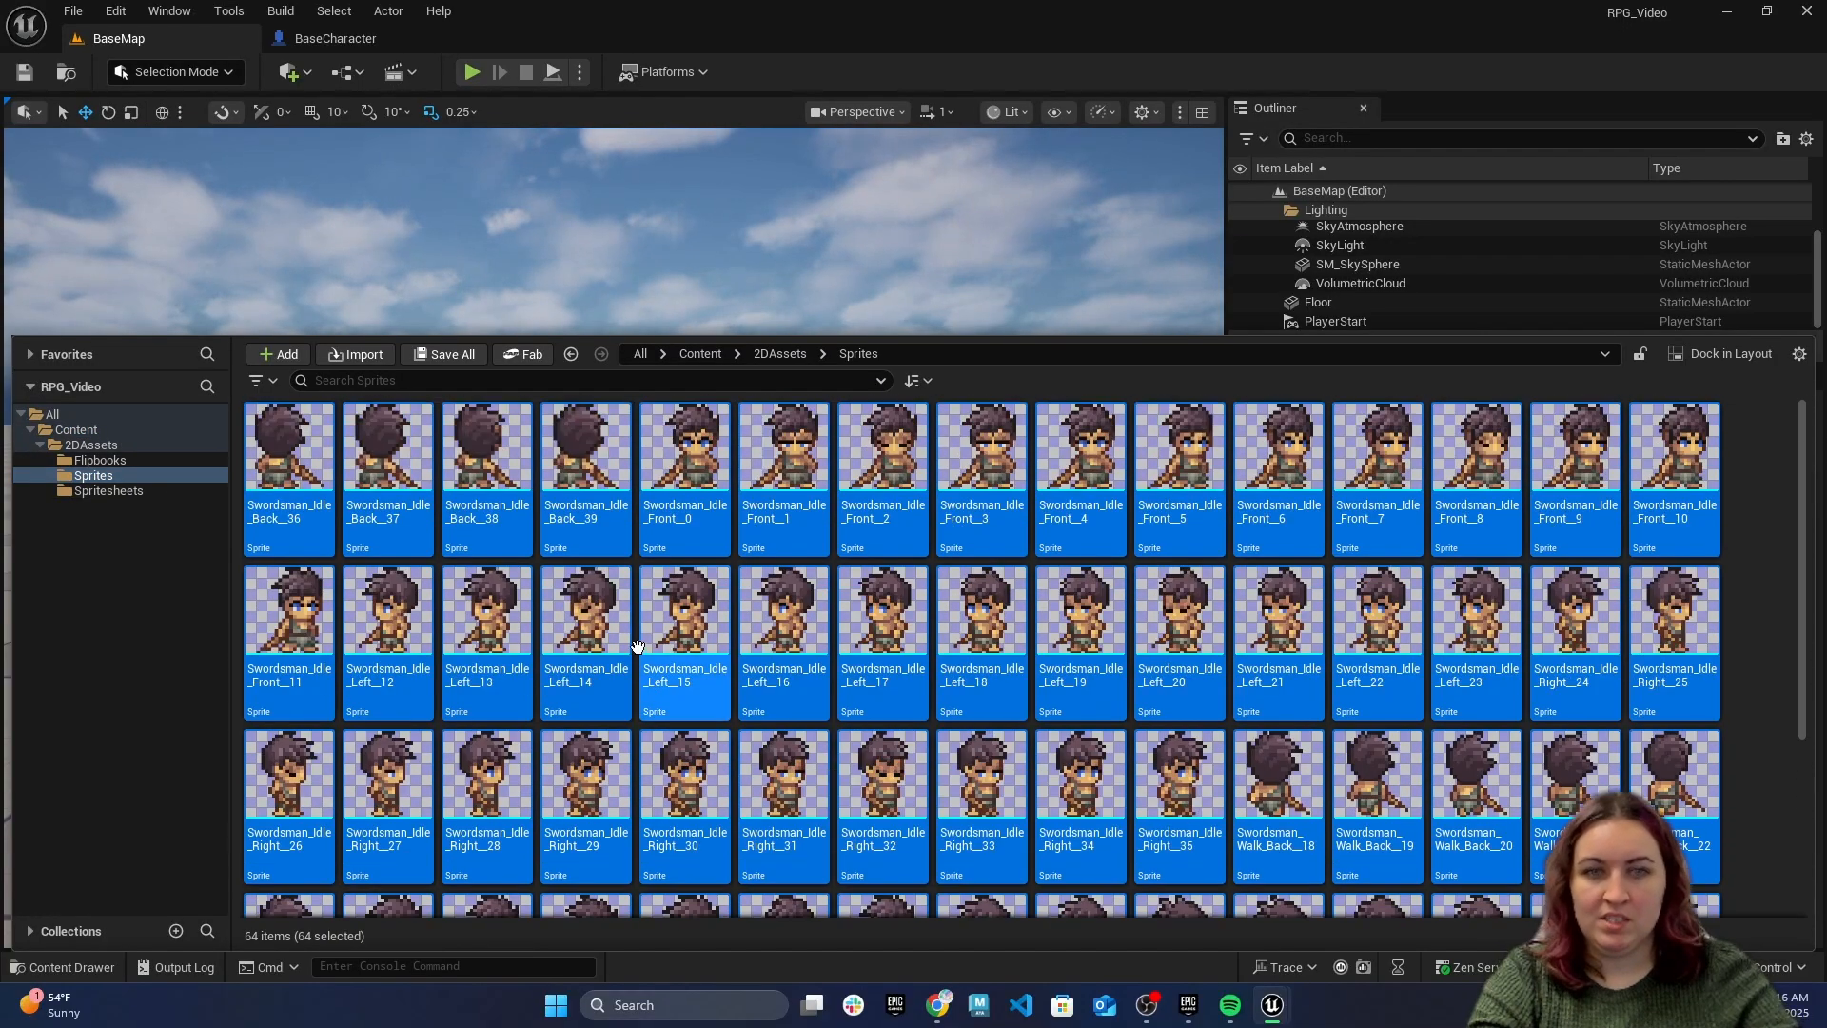
right_click(596, 523)
mouse_move(778, 639)
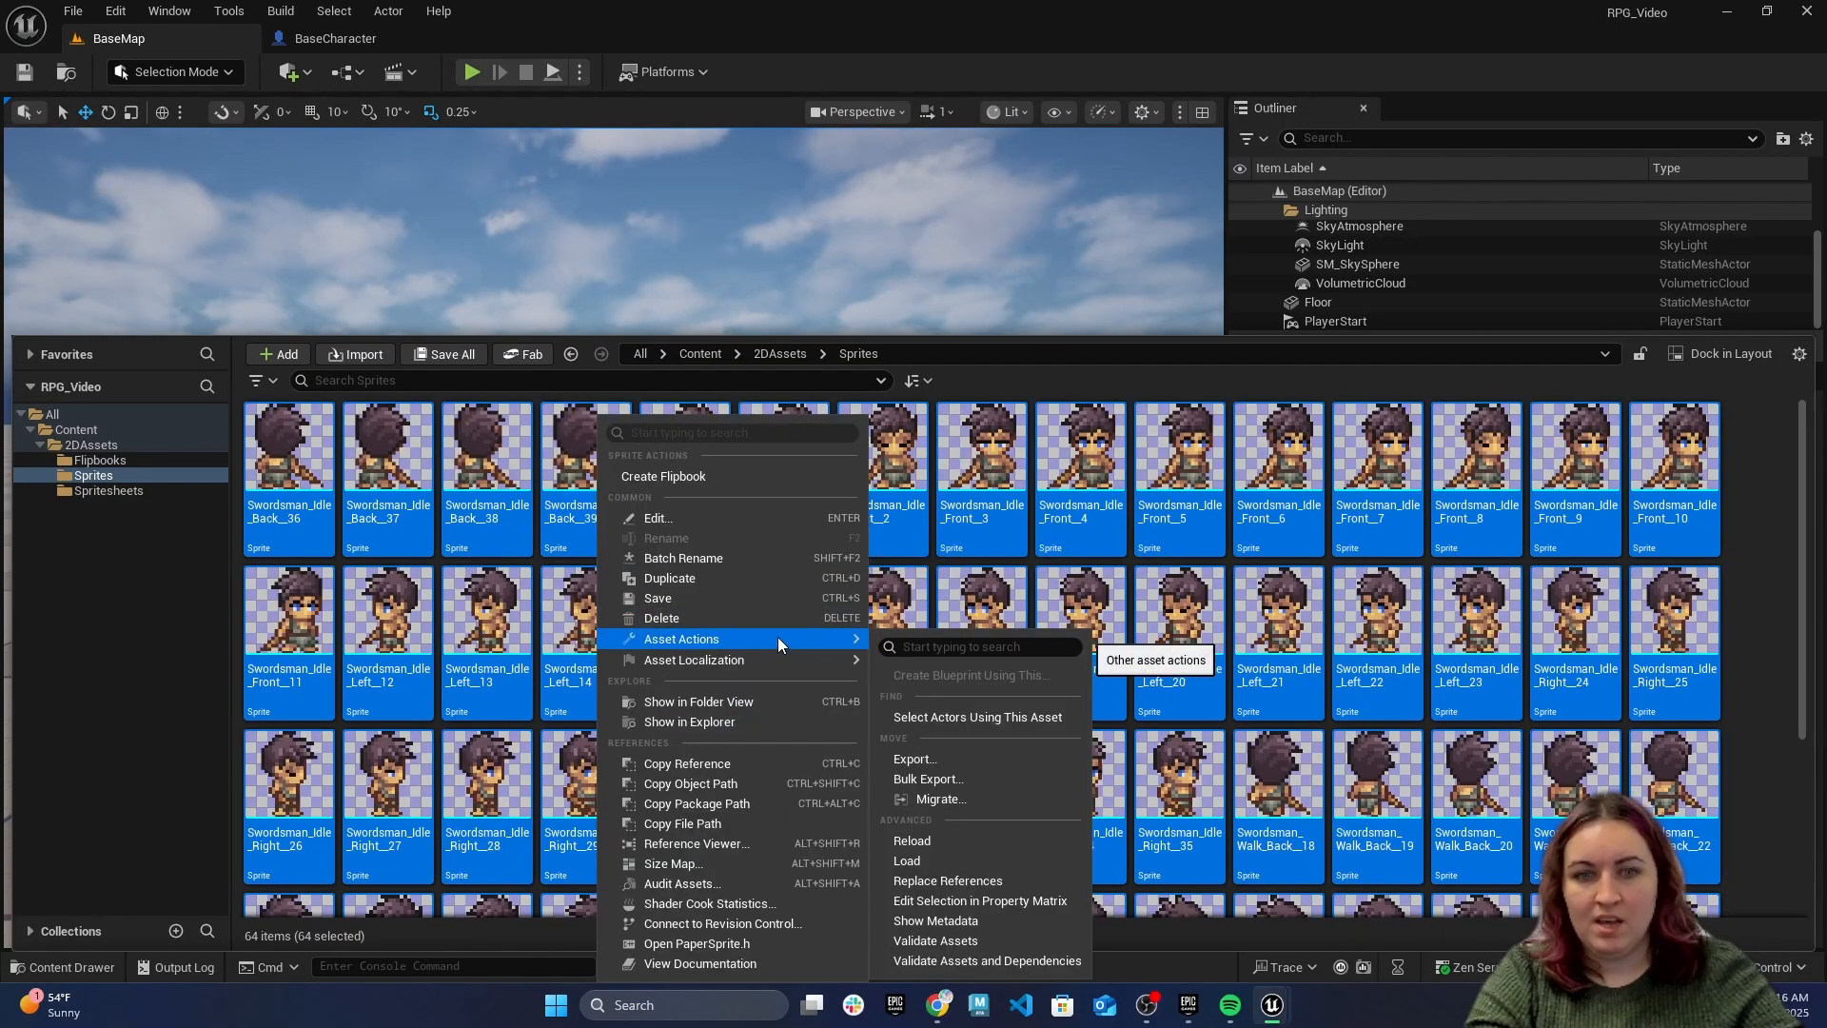
click(1001, 900)
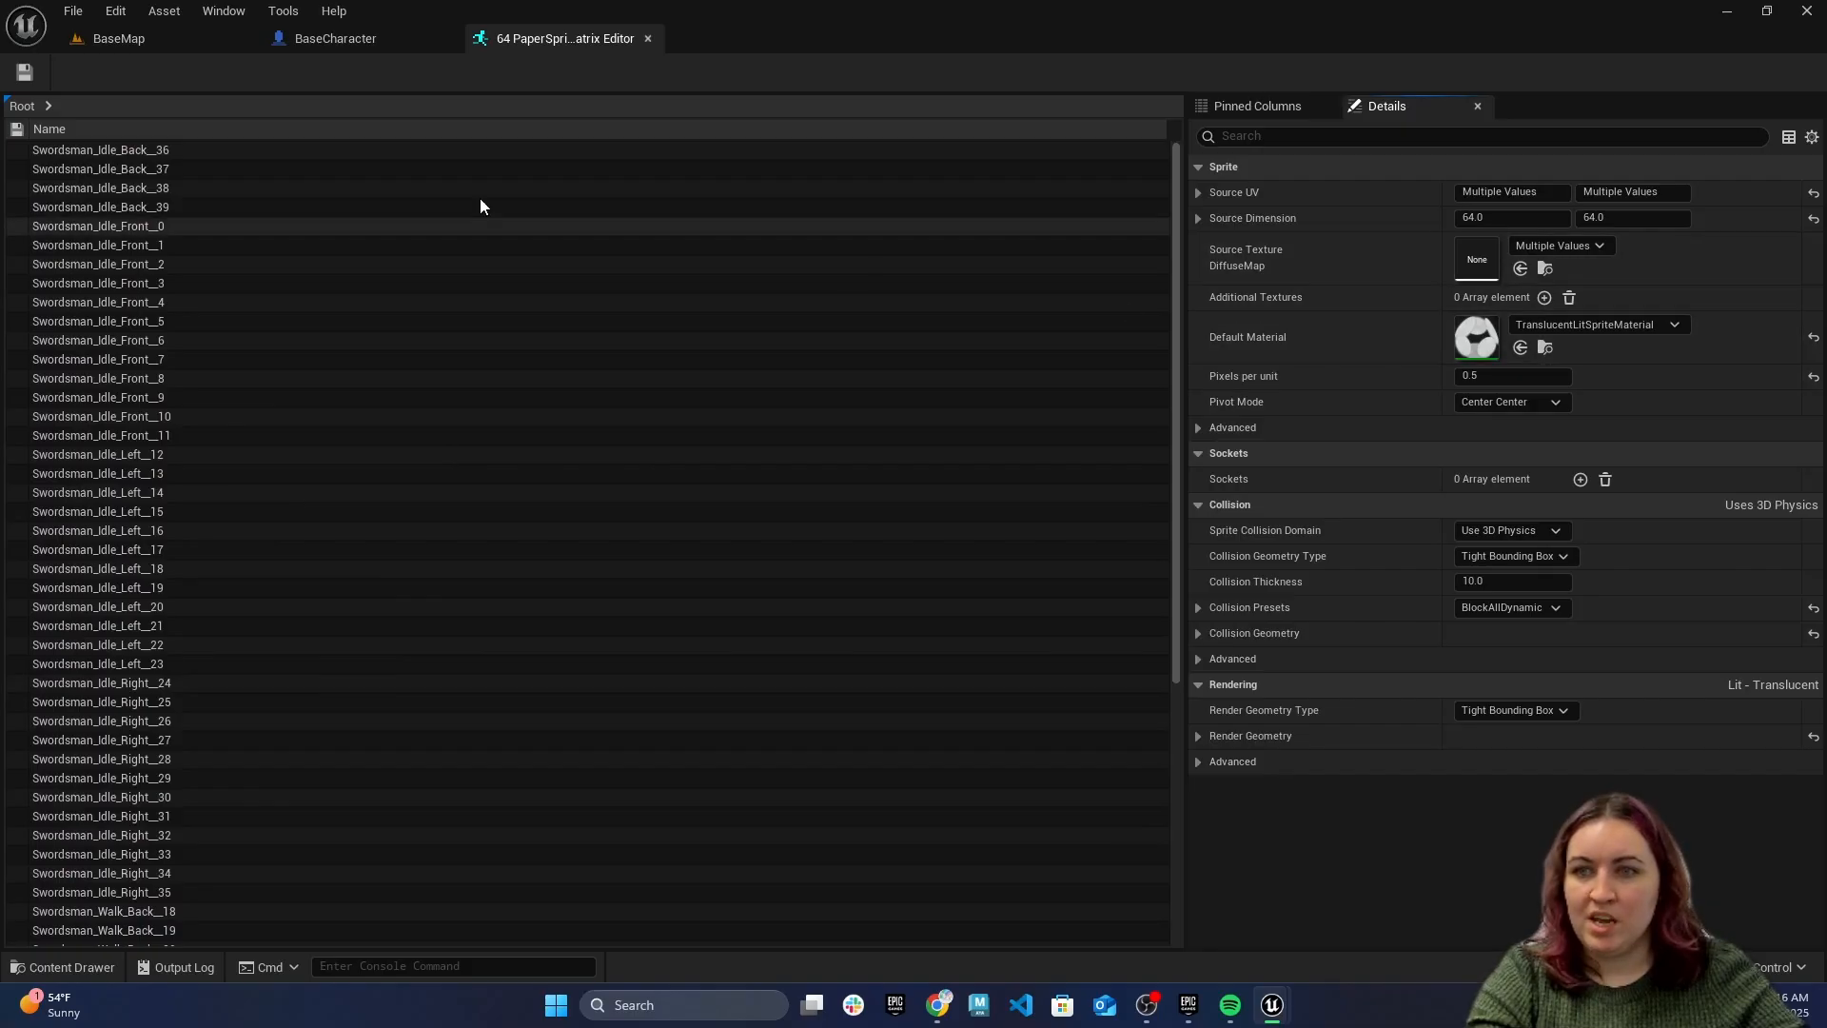
Set Pixels per unit to 0.2 for all the listed Swordsman sprites and save them
click(224, 149)
scroll(399, 428, down, 7)
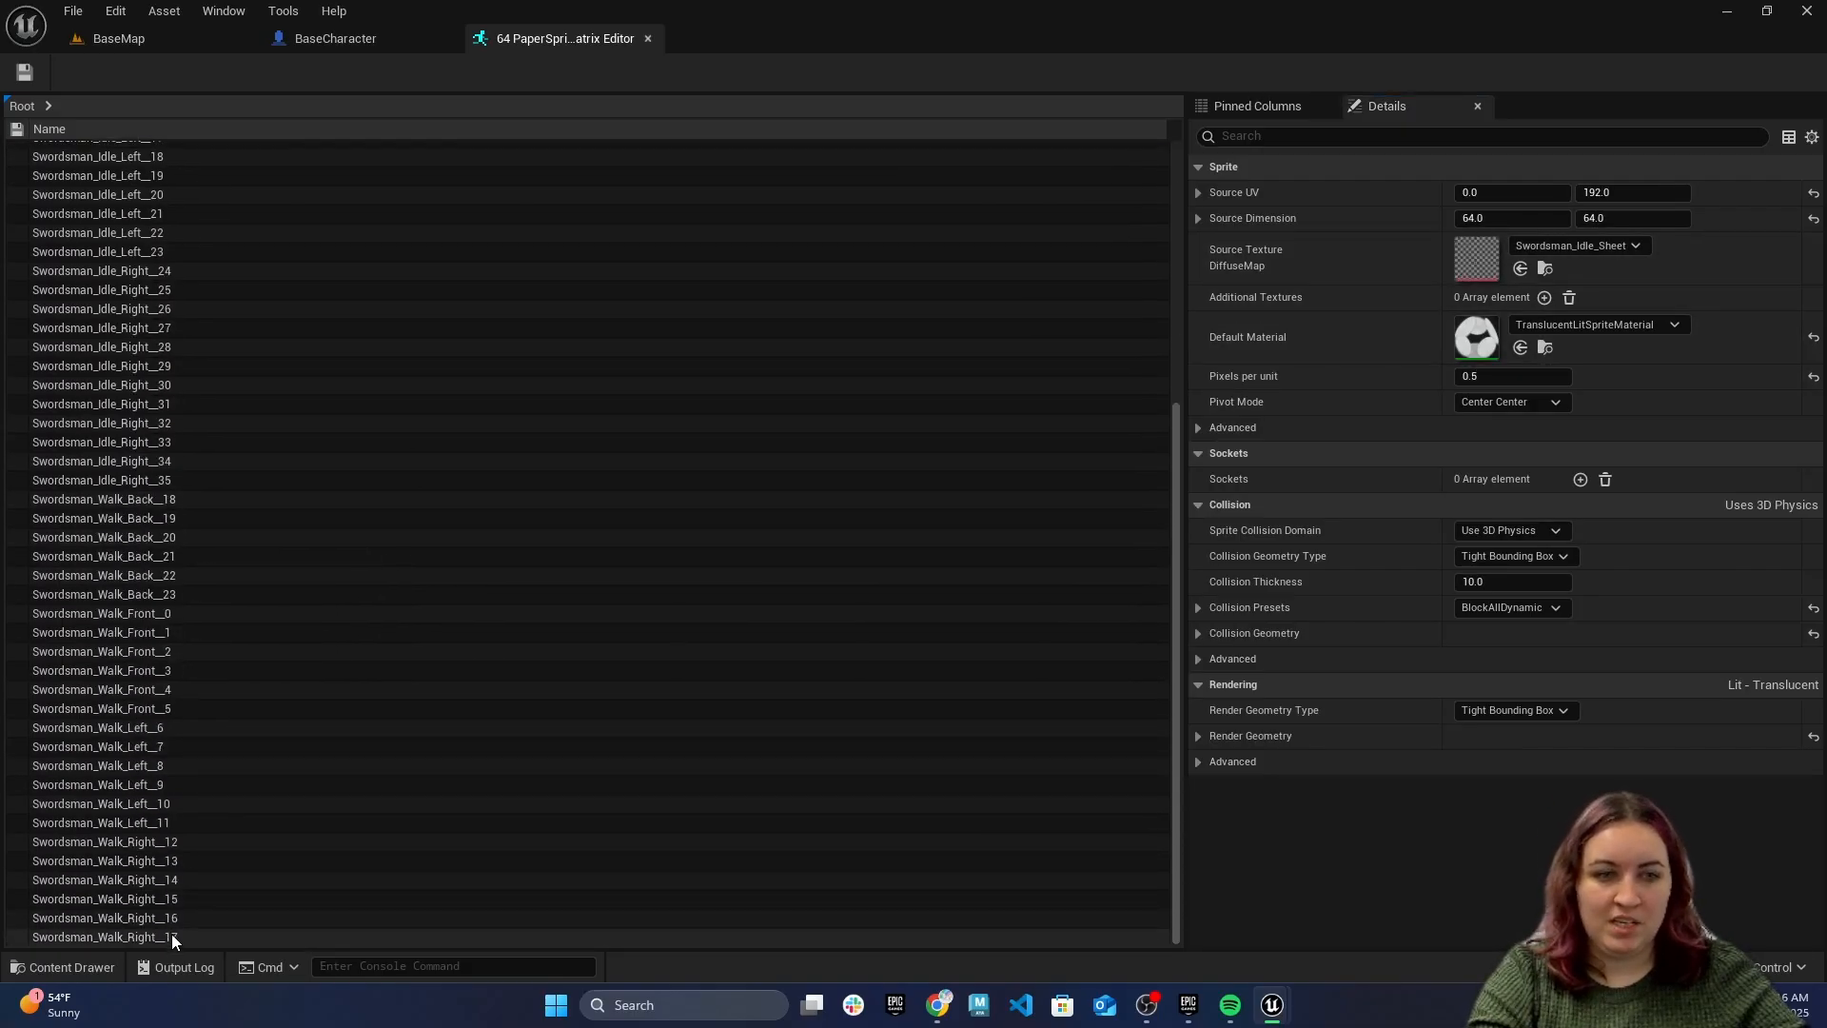
shift+click(172, 933)
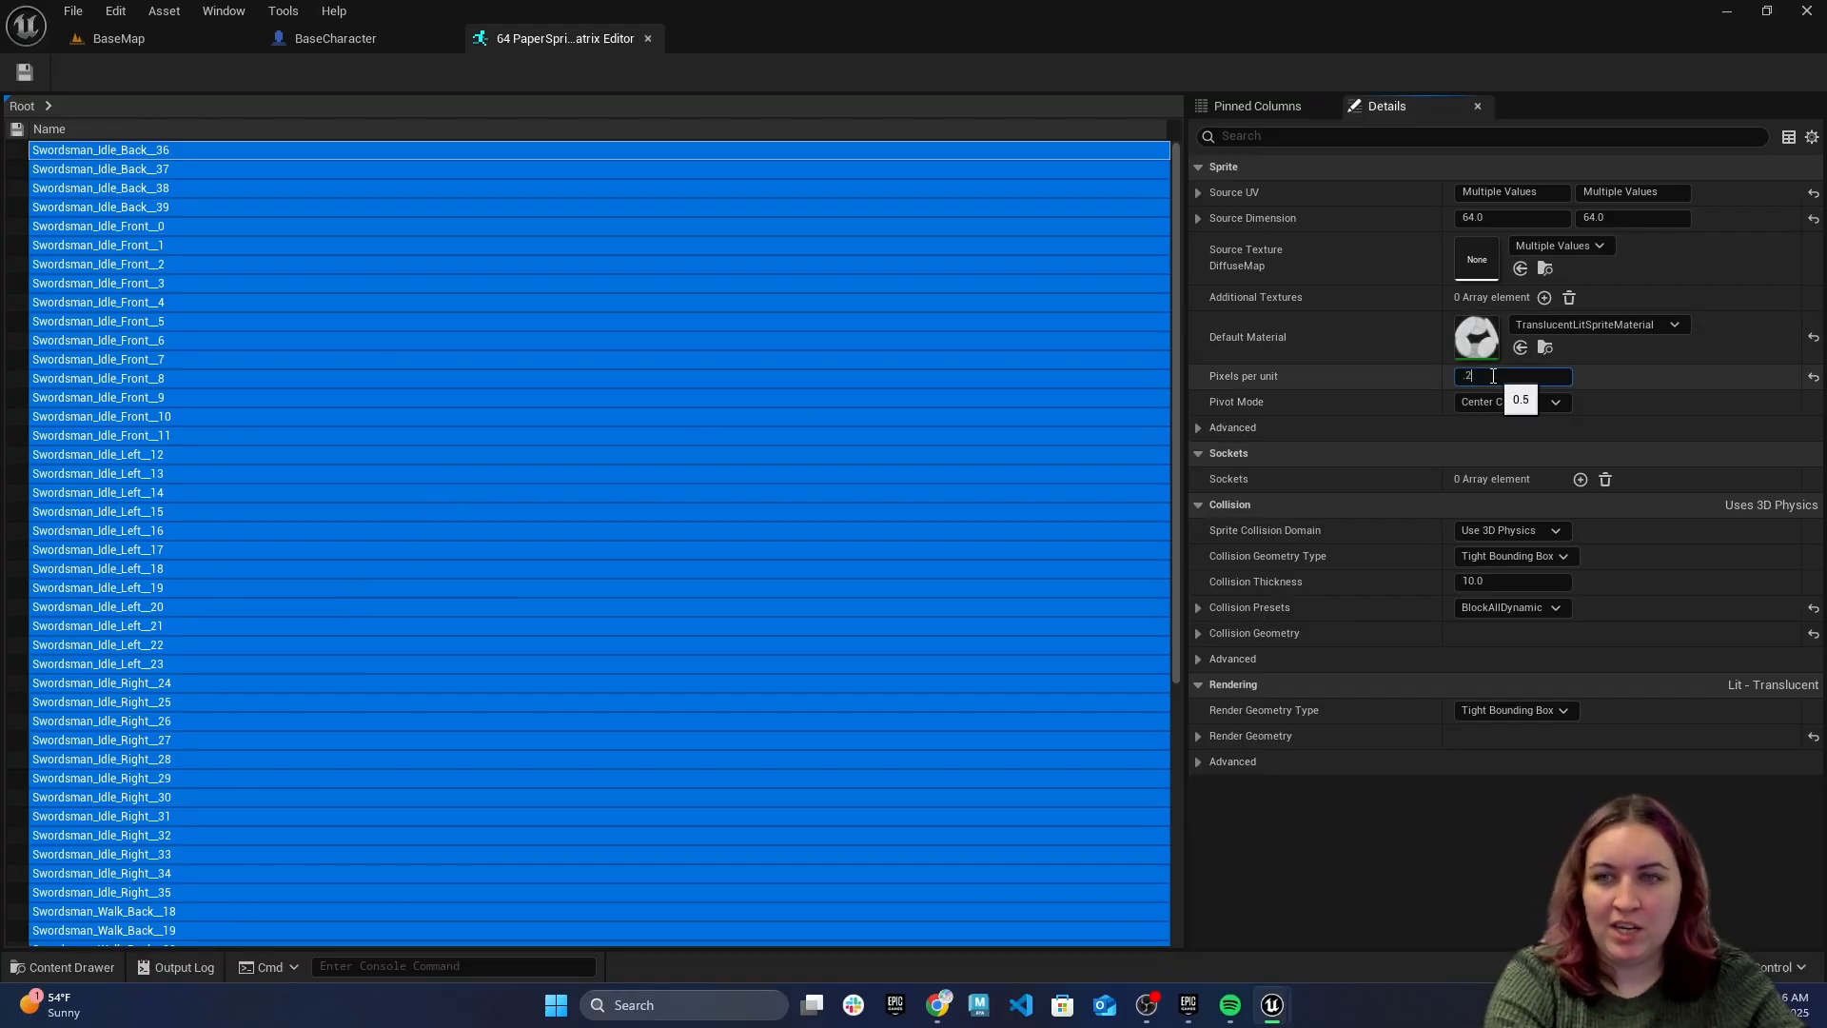
click(25, 73)
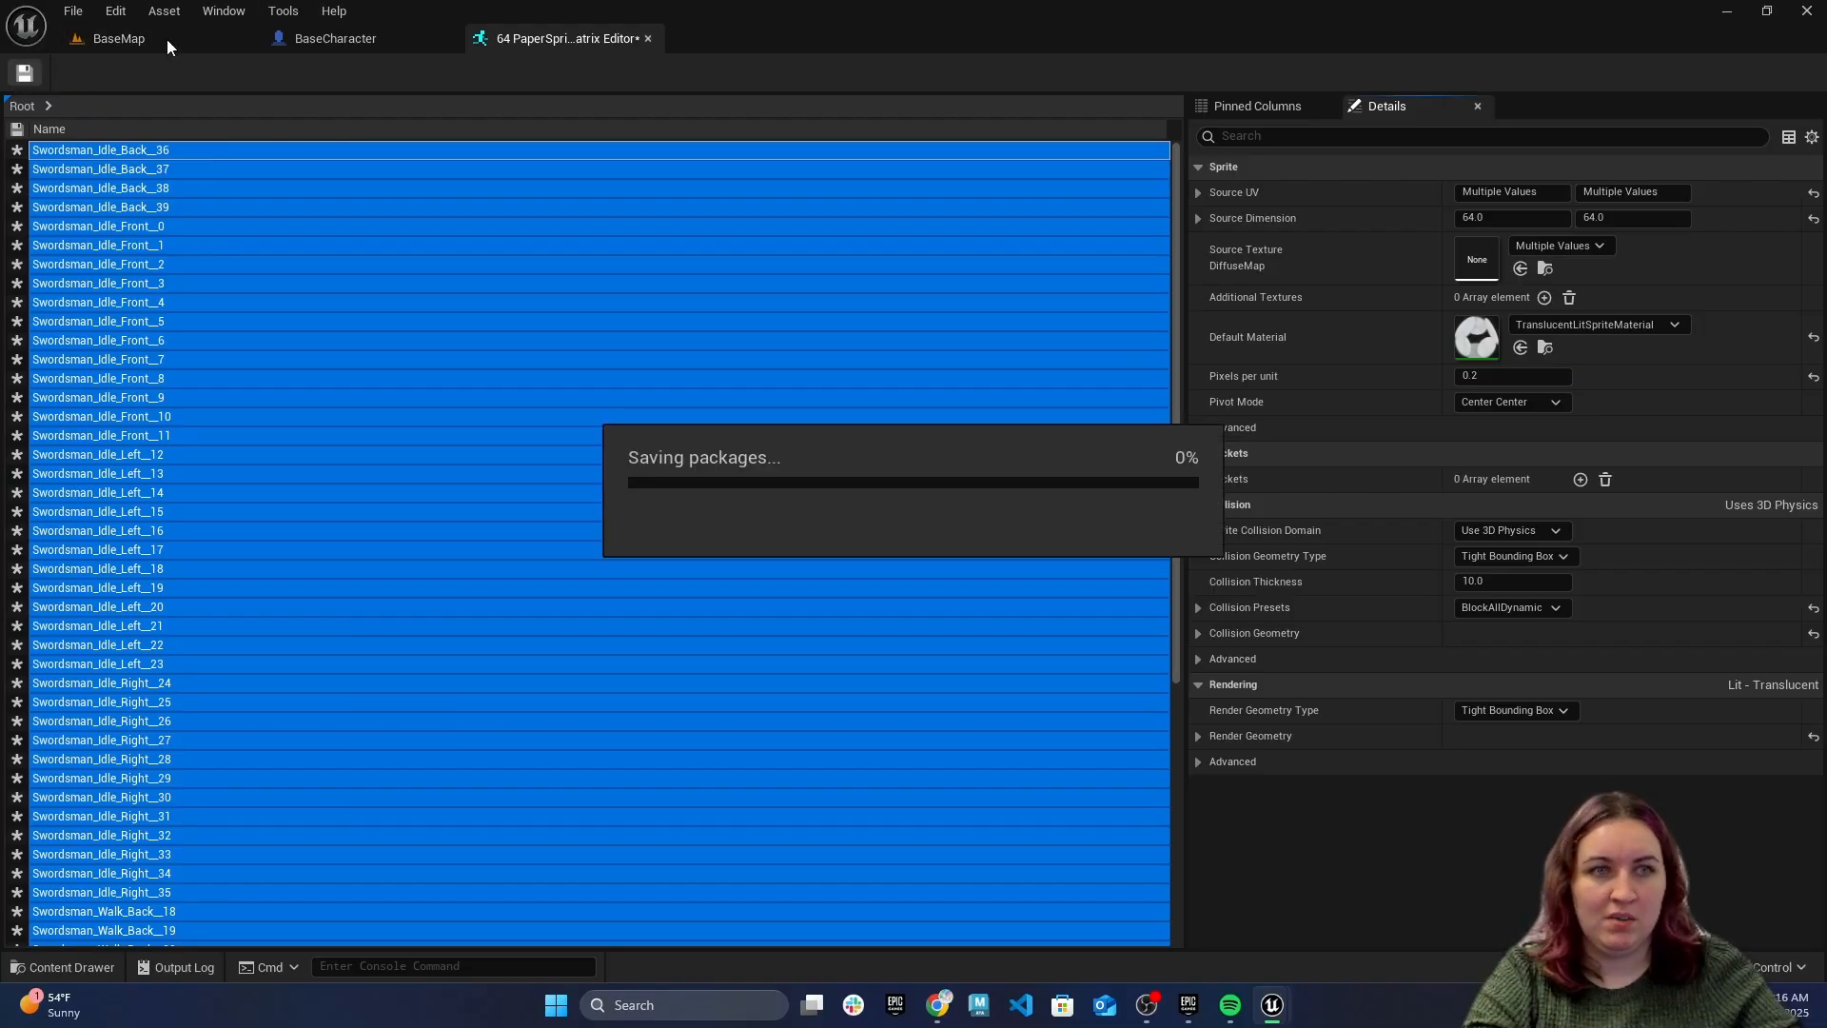
Play-test BaseMap to check the rescaled sprite and stop the session
click(154, 38)
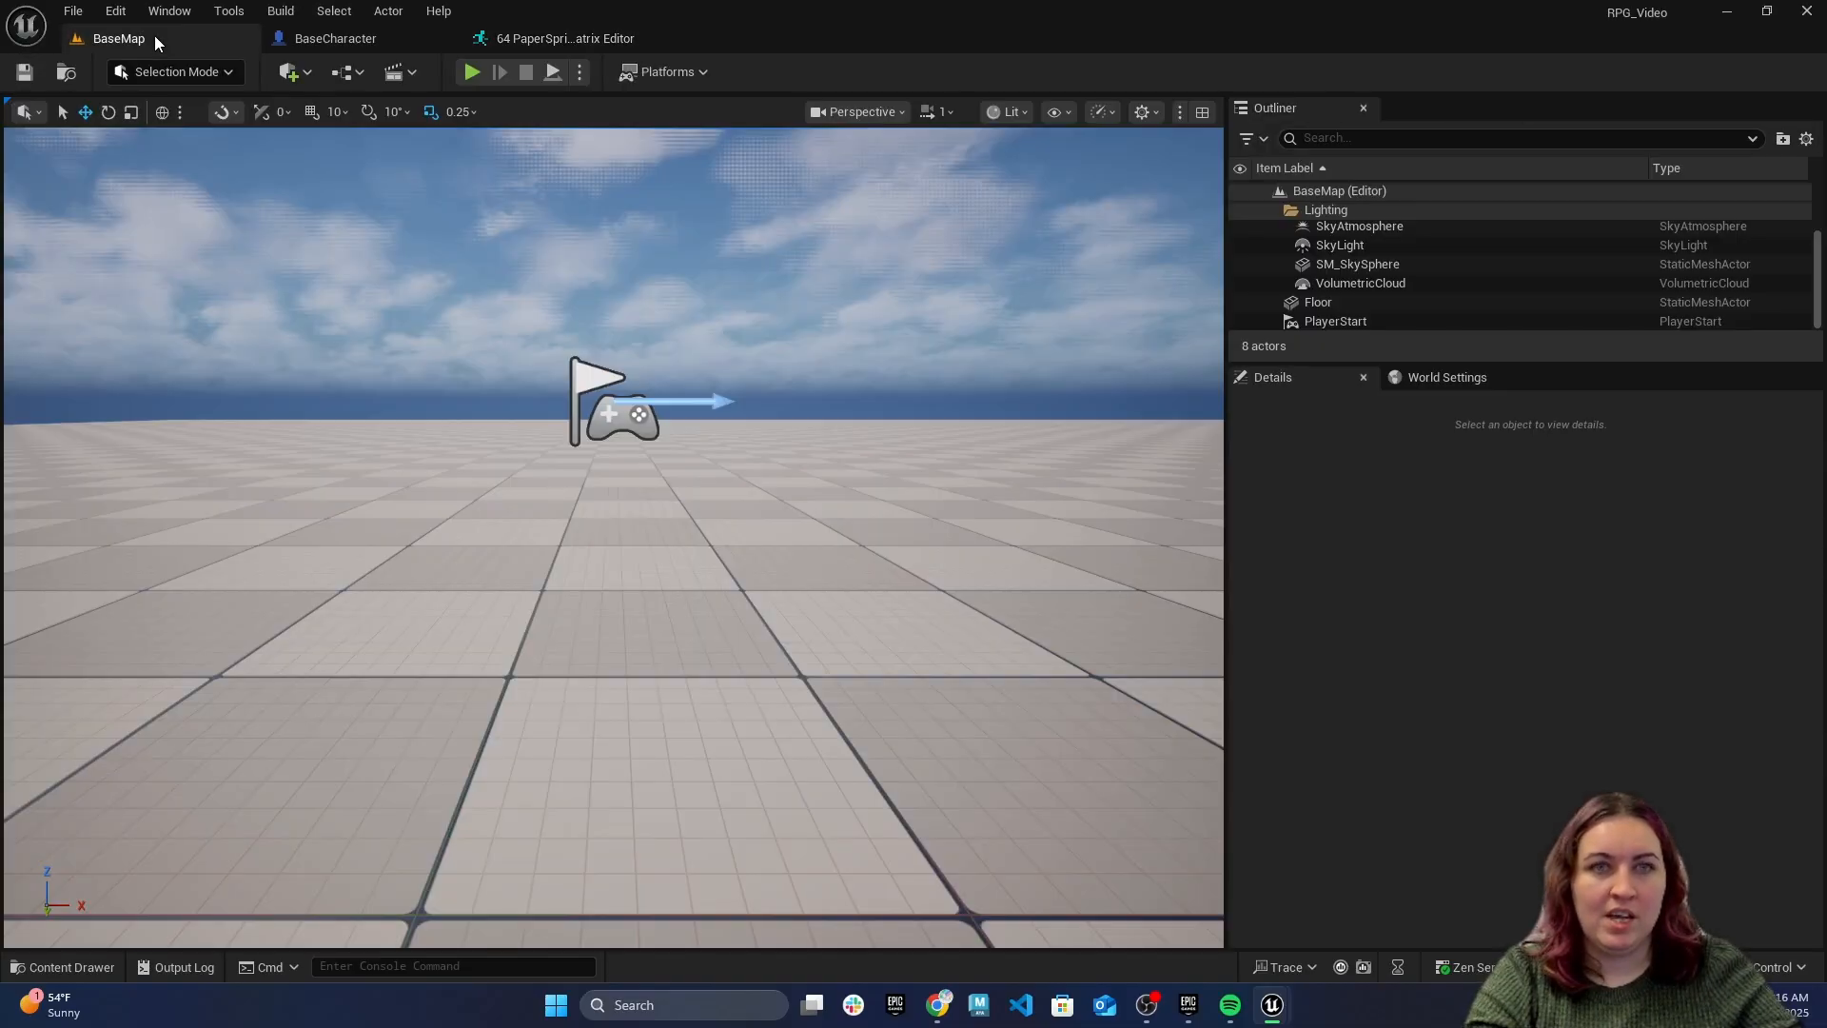
click(472, 73)
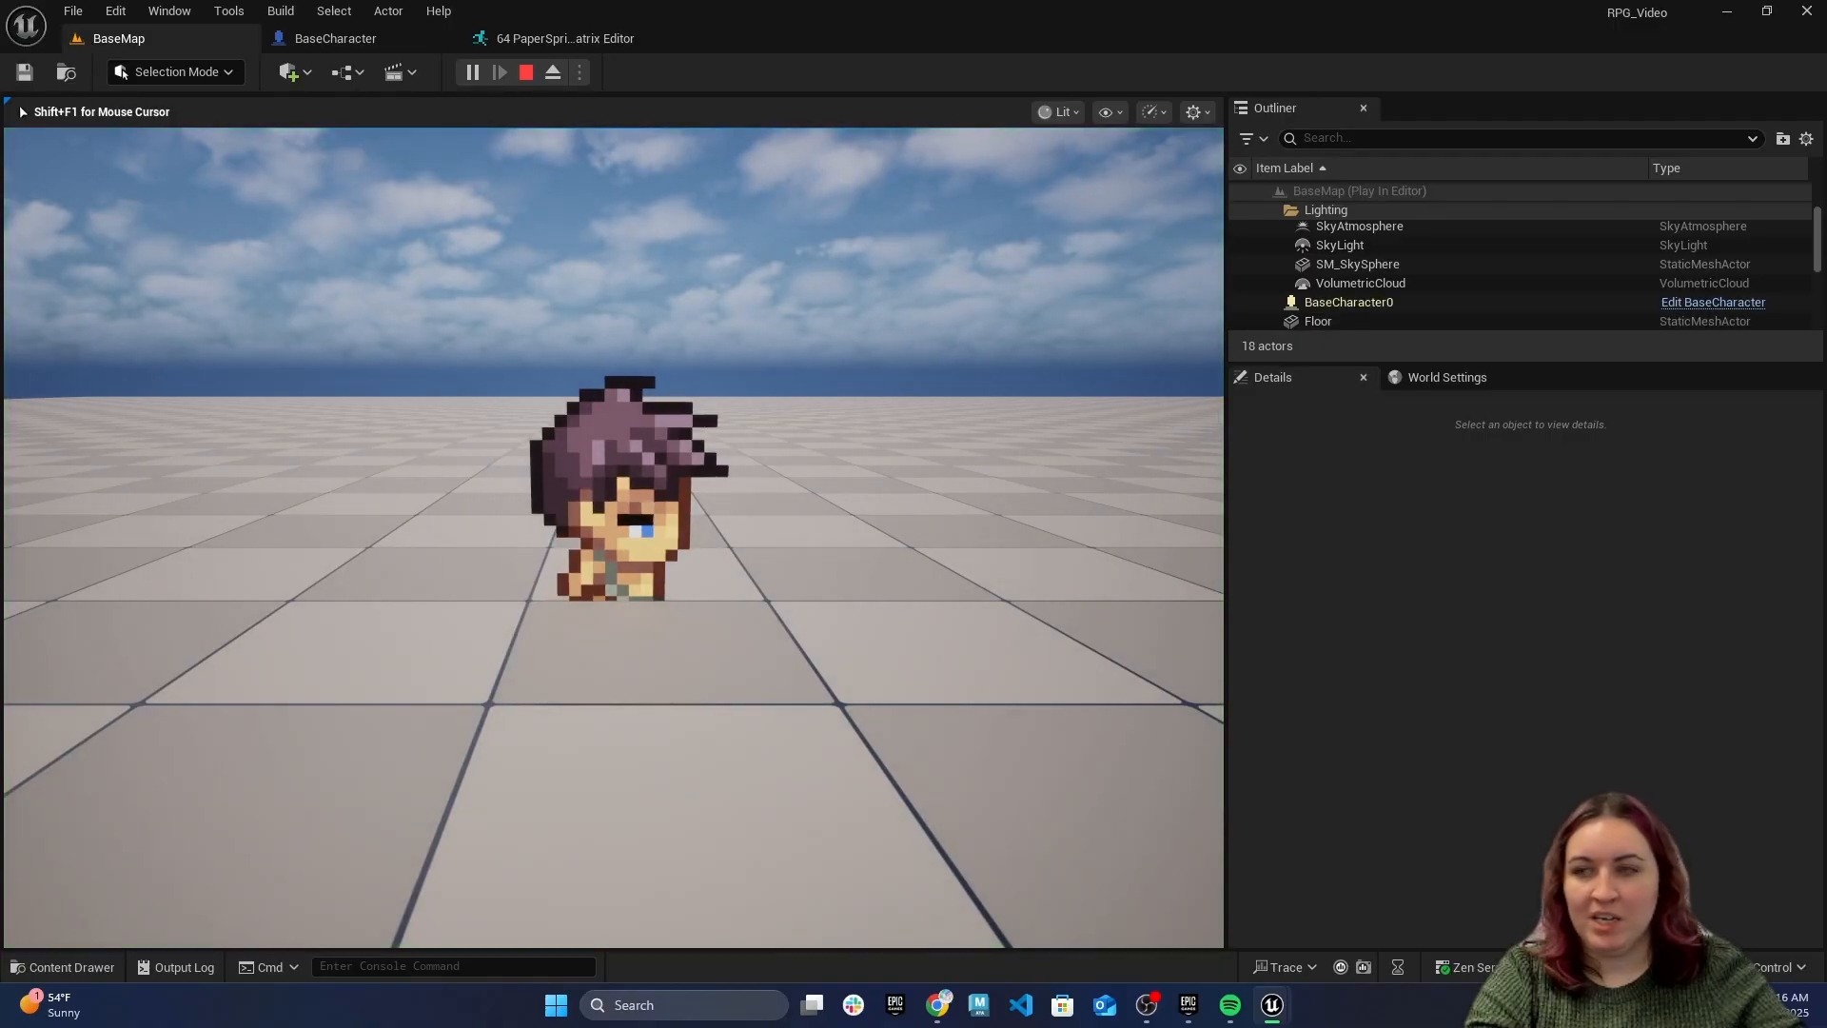
key(Escape)
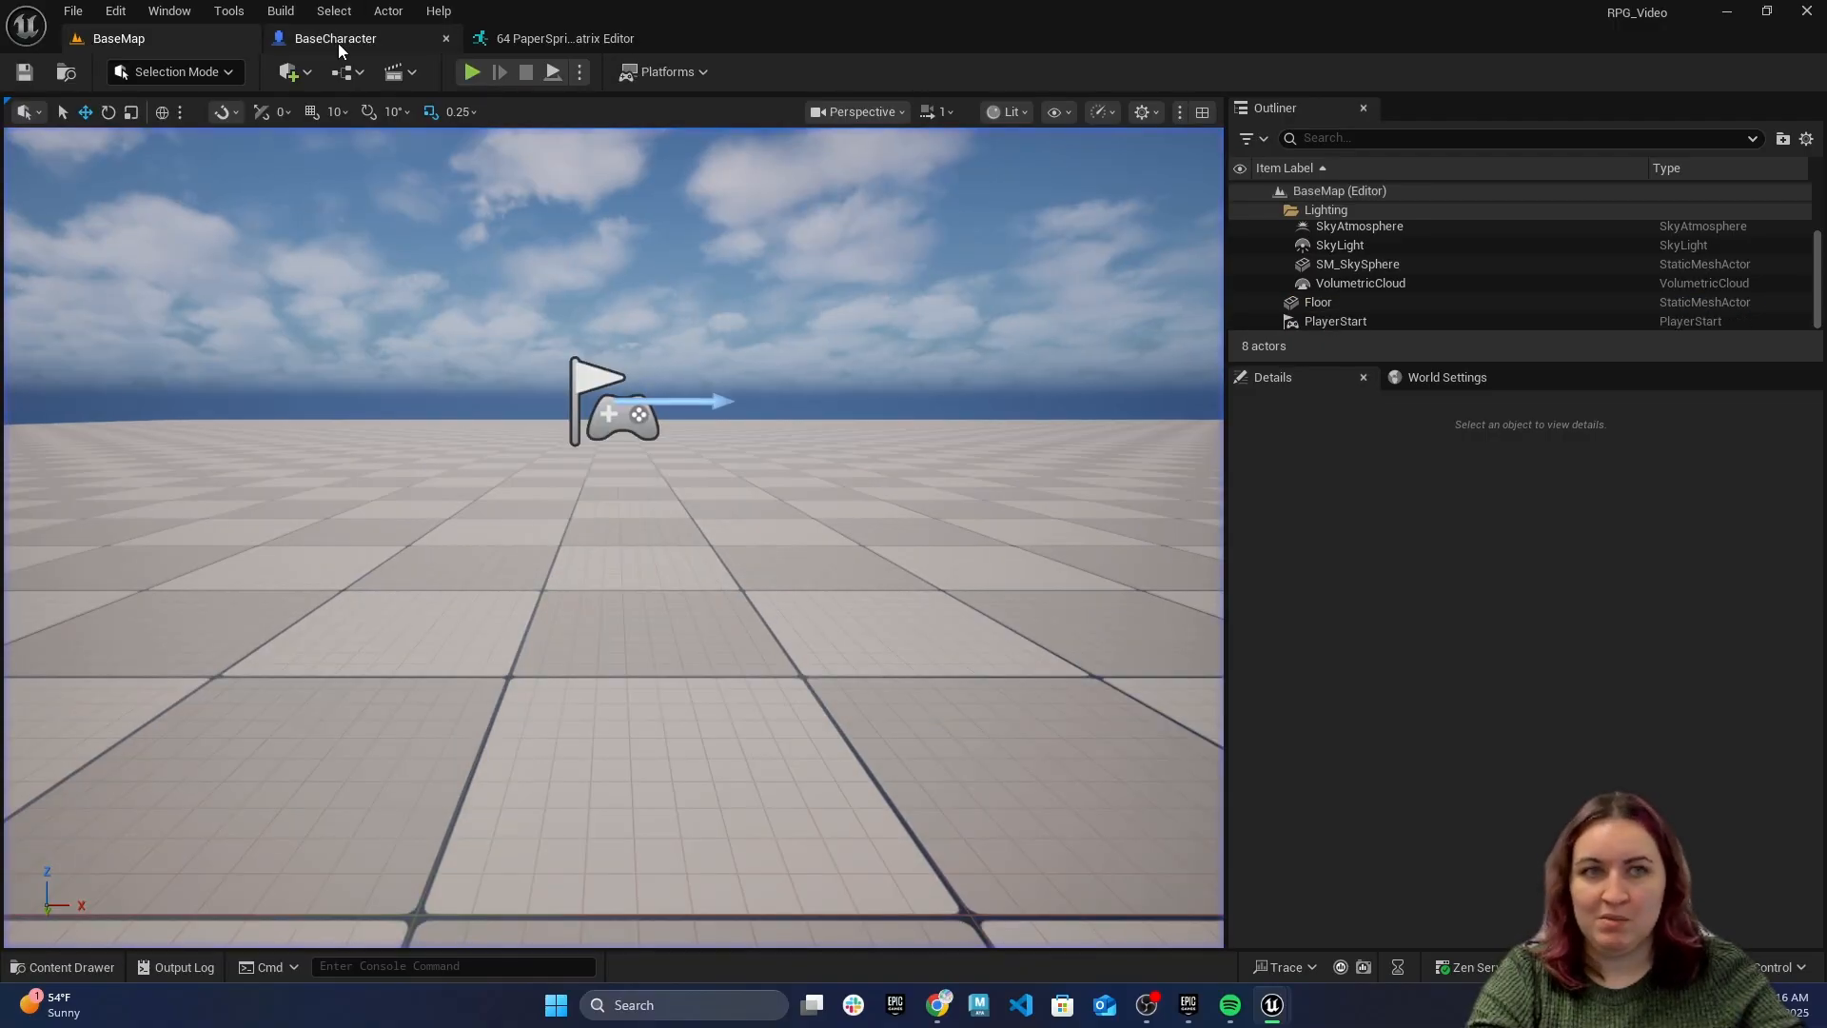
Enlarge BaseCharacter's collision capsule to a half height of about 66.4 and a radius of about 40.3 around the sprite
click(335, 38)
alt+drag(999, 441, 800, 445)
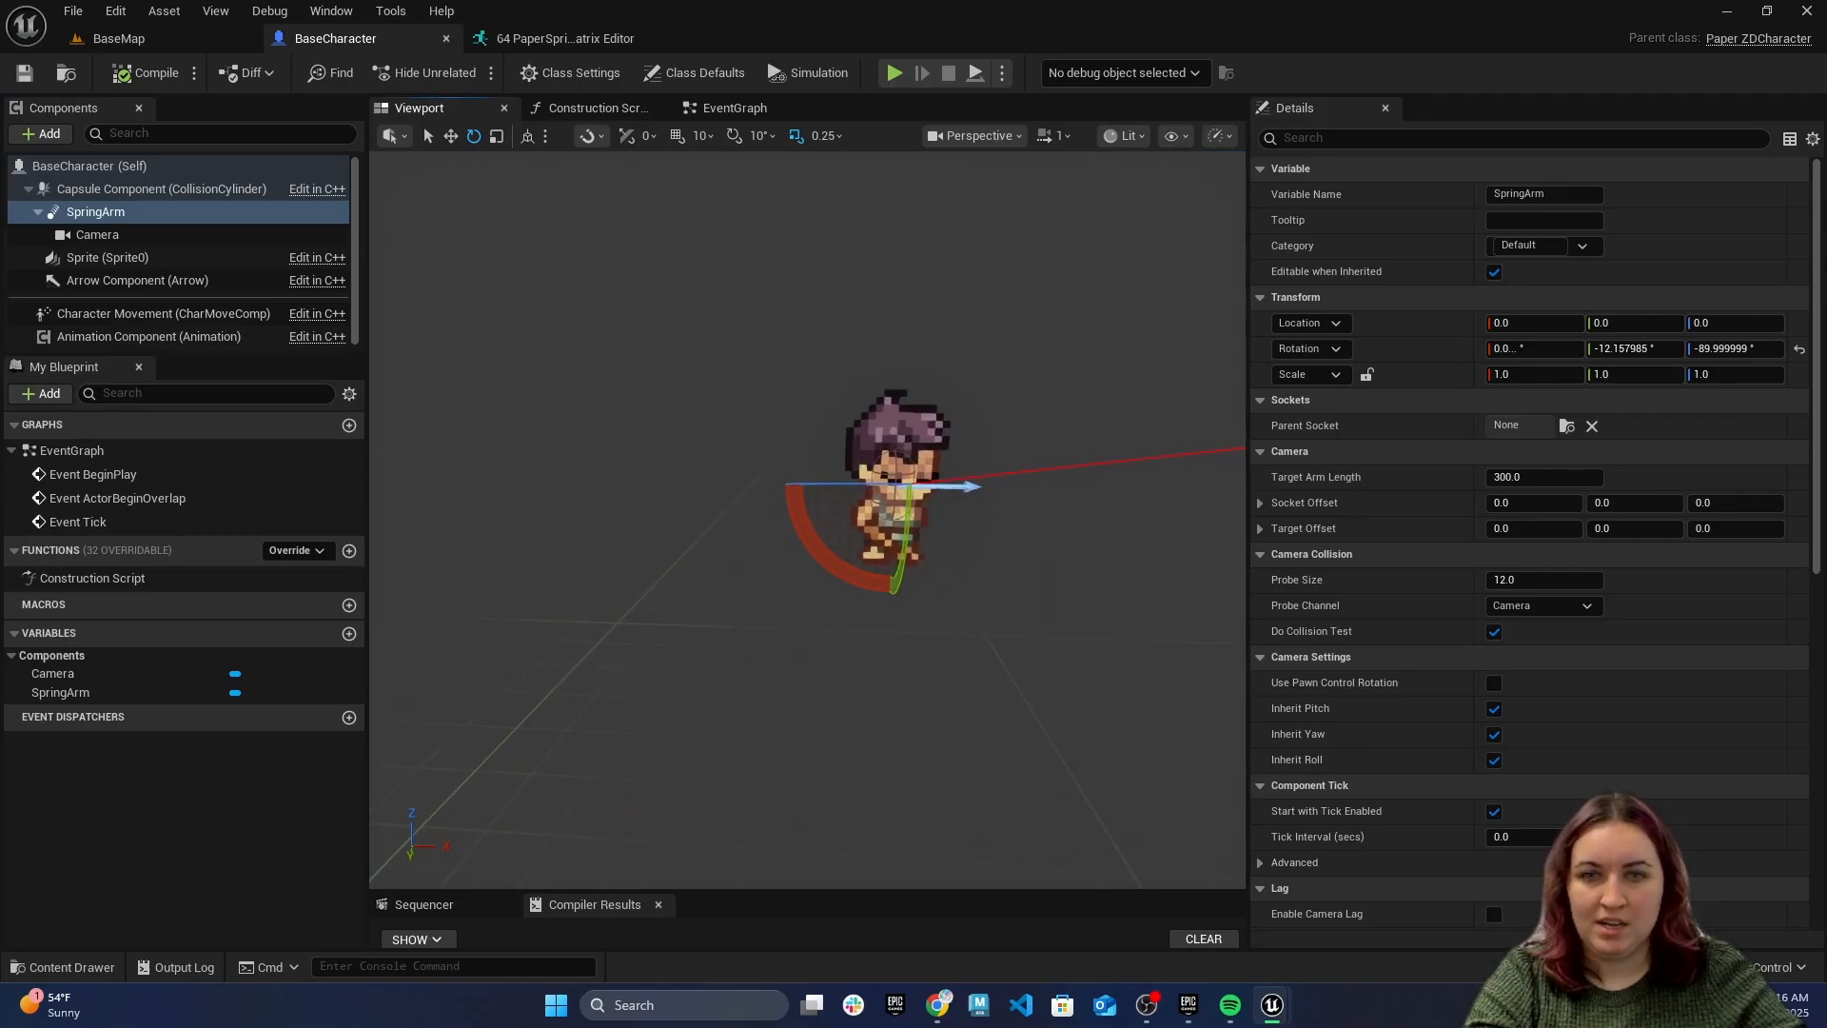
click(84, 189)
drag(1515, 476, 1583, 502)
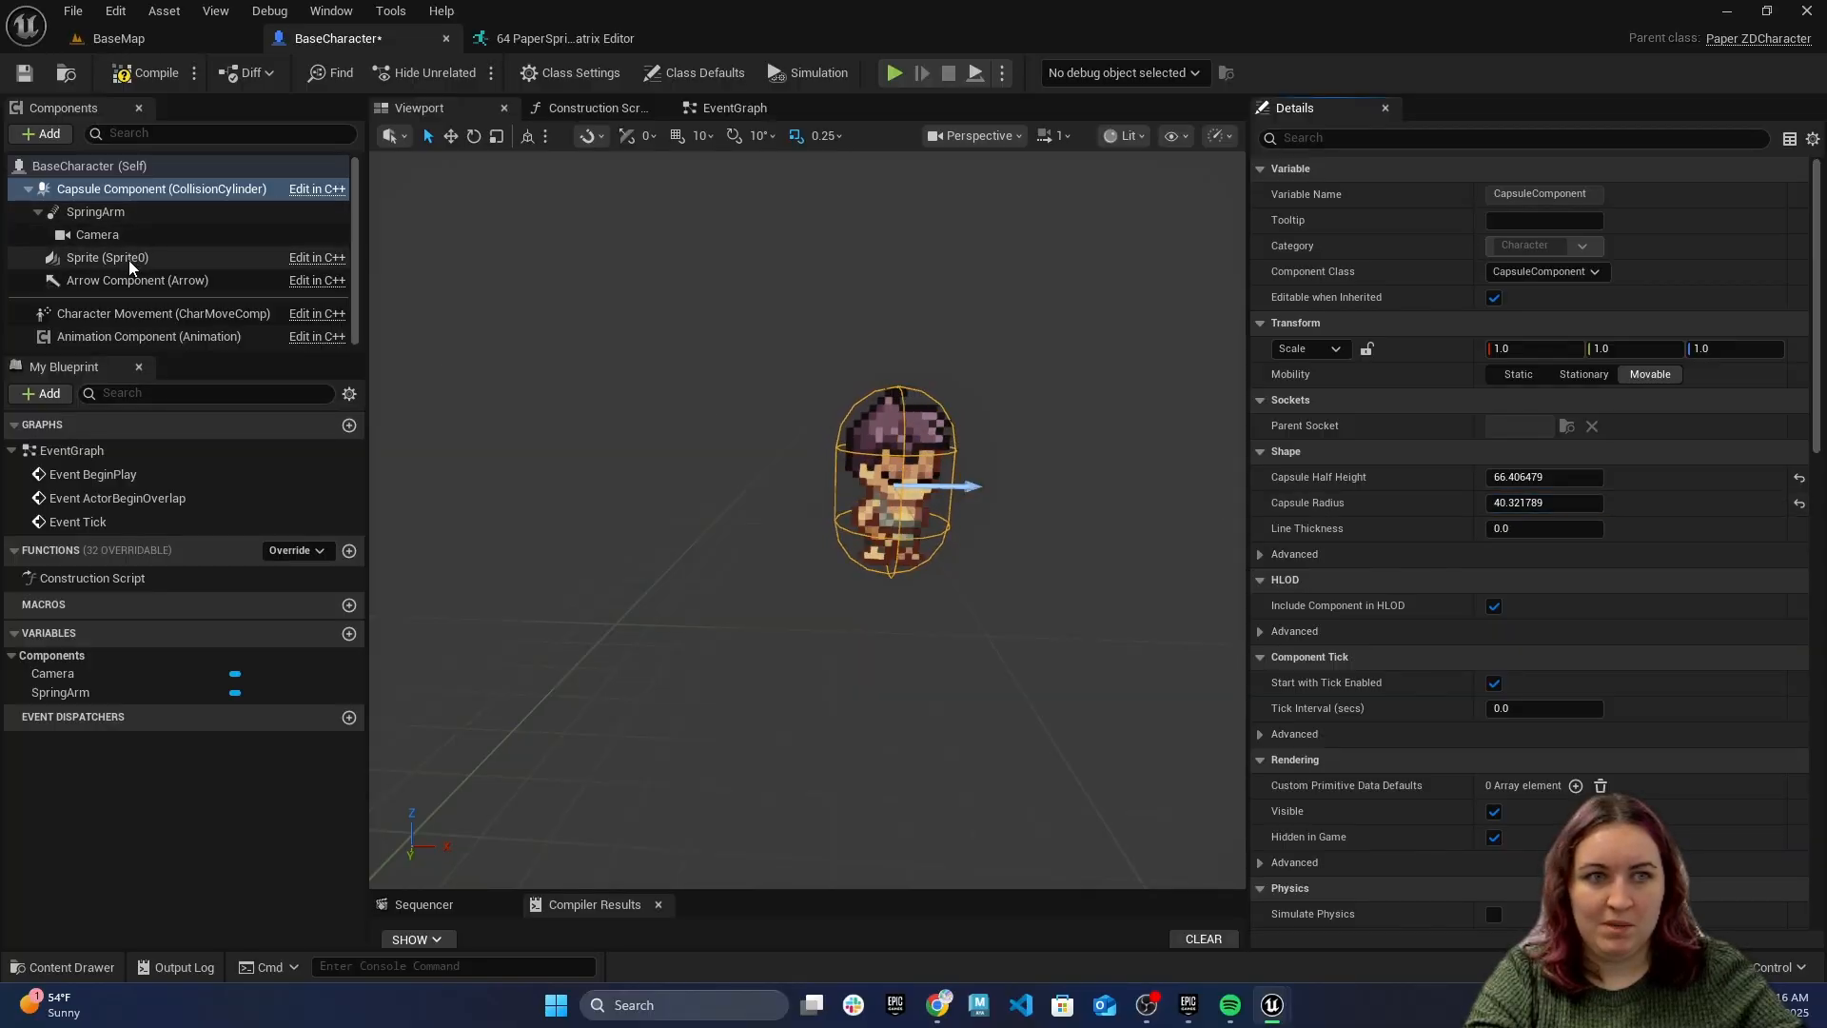
Shift the Sprite component along X to about -1.87 so it is centred in the capsule
click(130, 263)
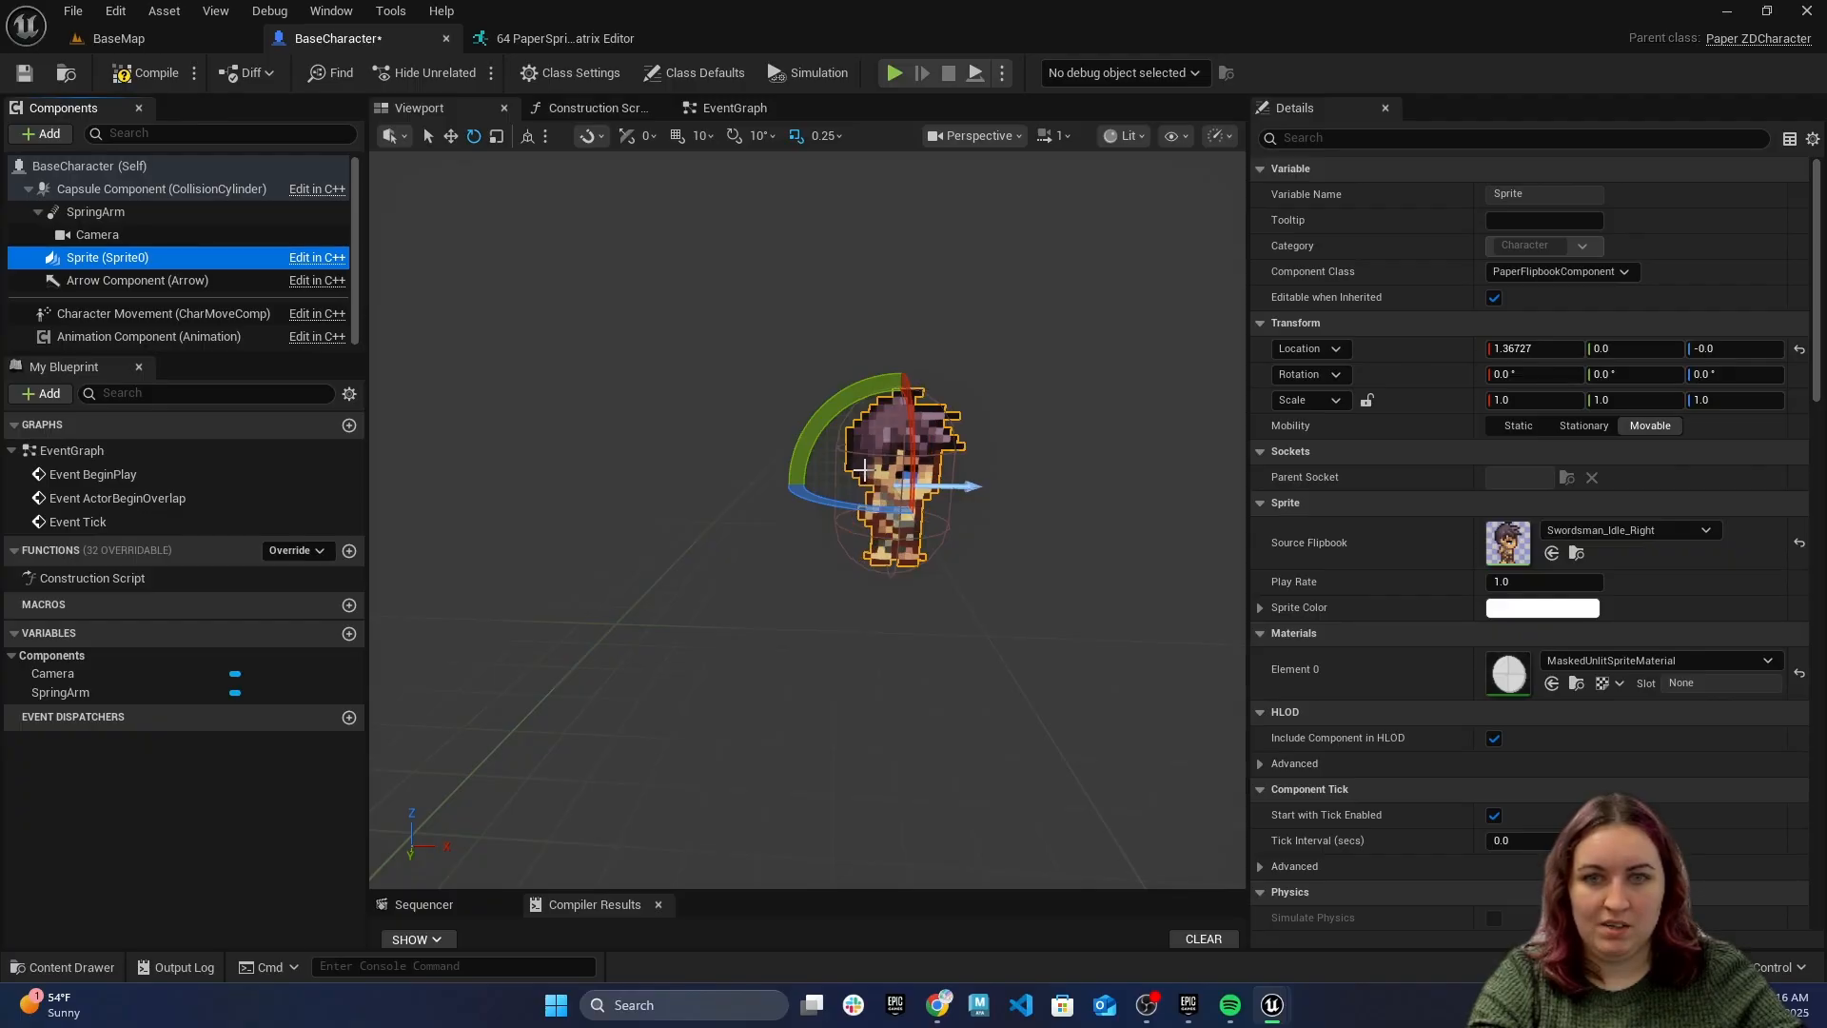
click(452, 135)
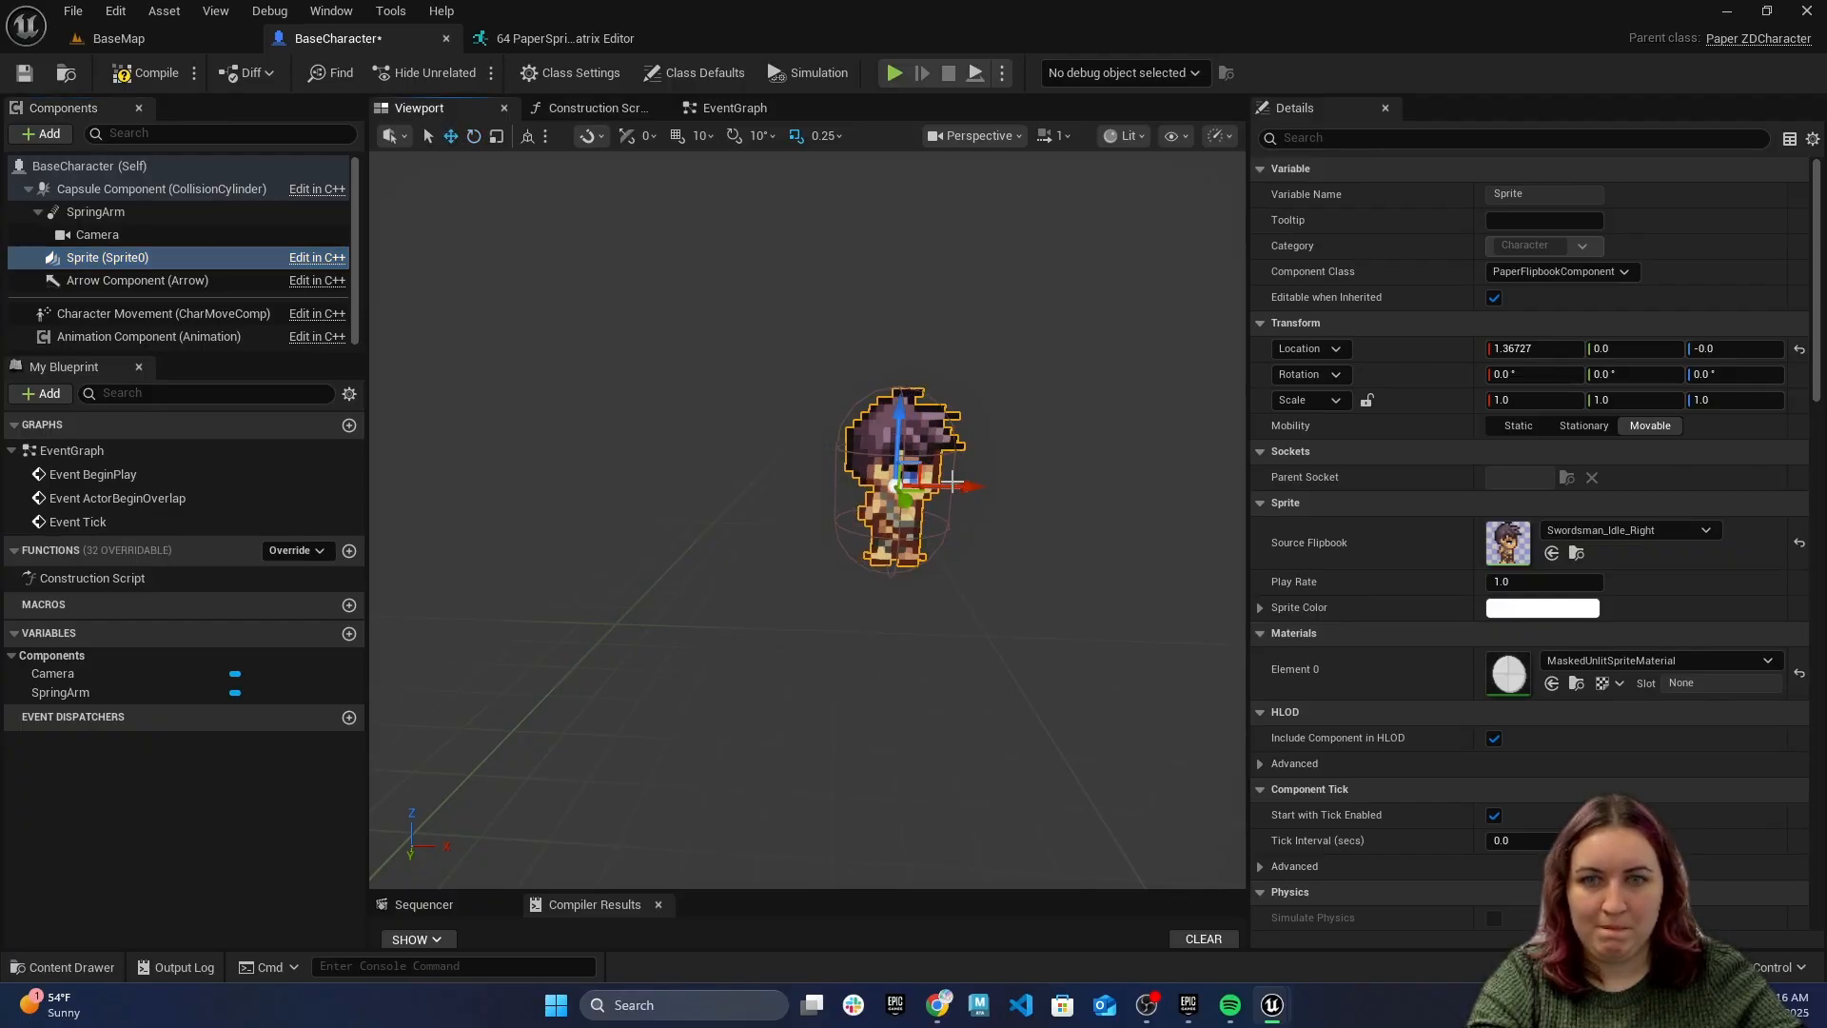
click(977, 493)
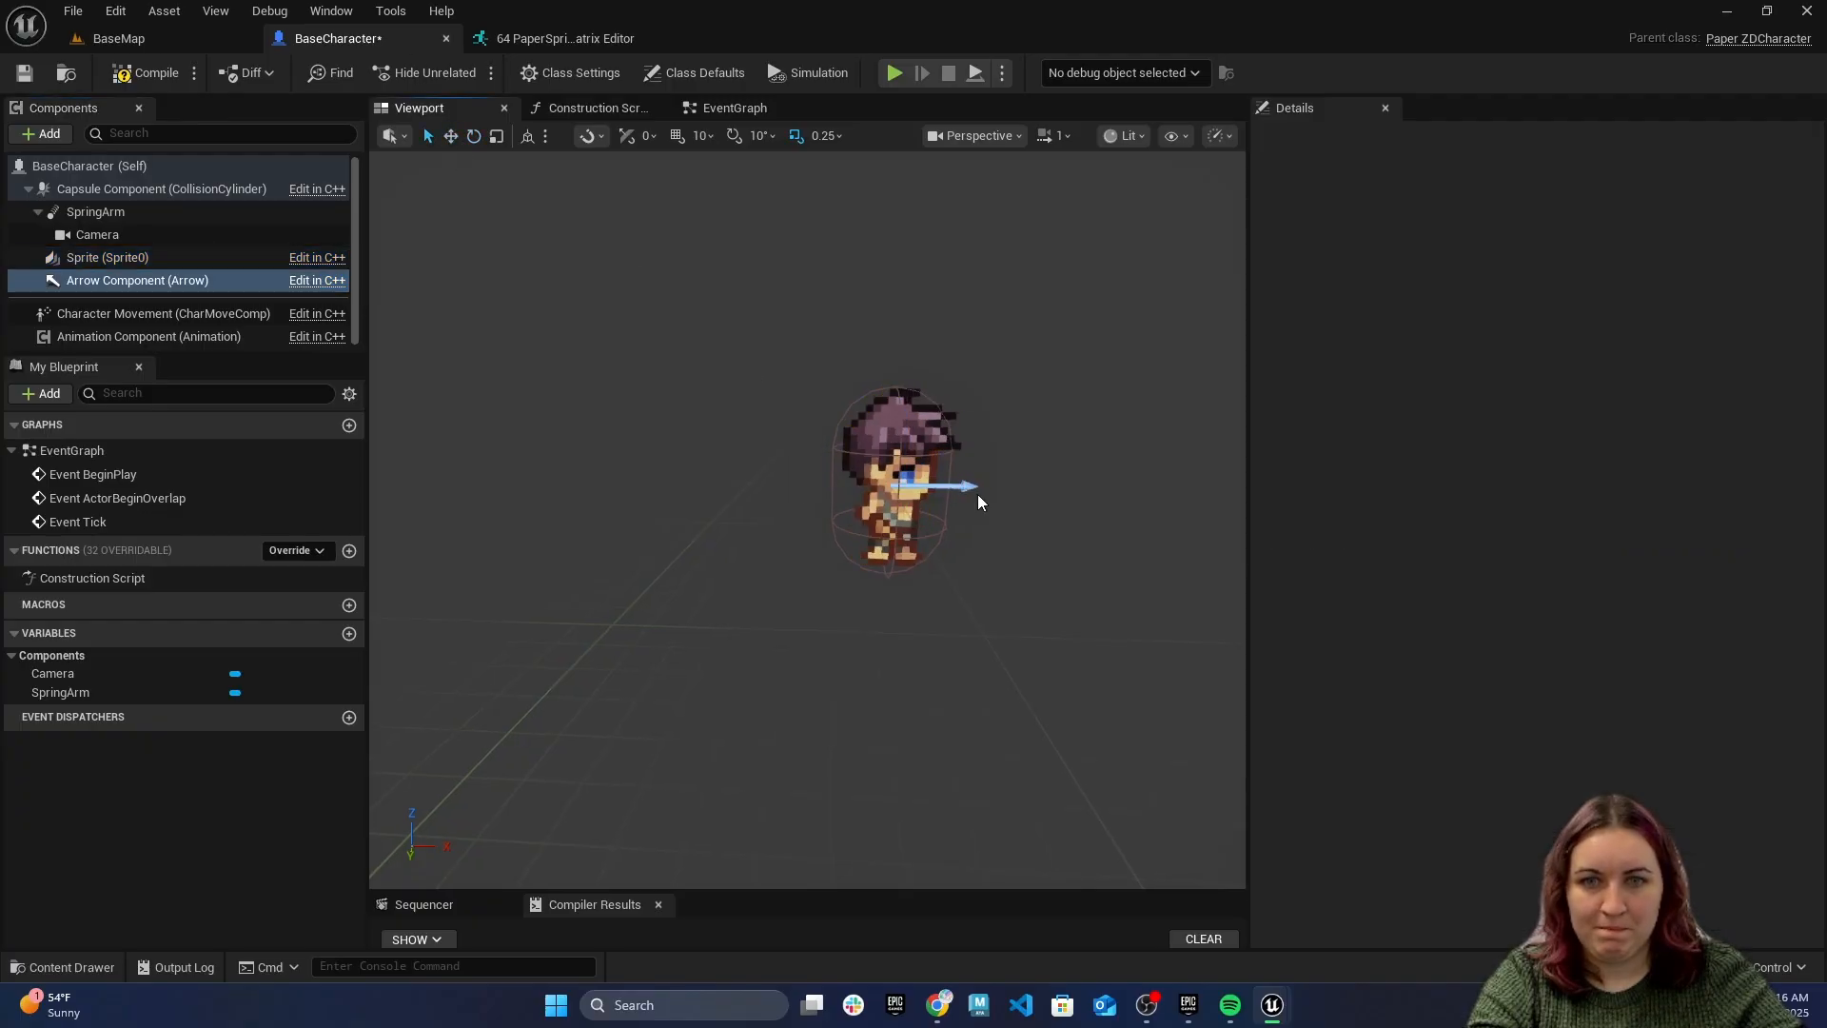
click(133, 257)
drag(963, 486, 957, 486)
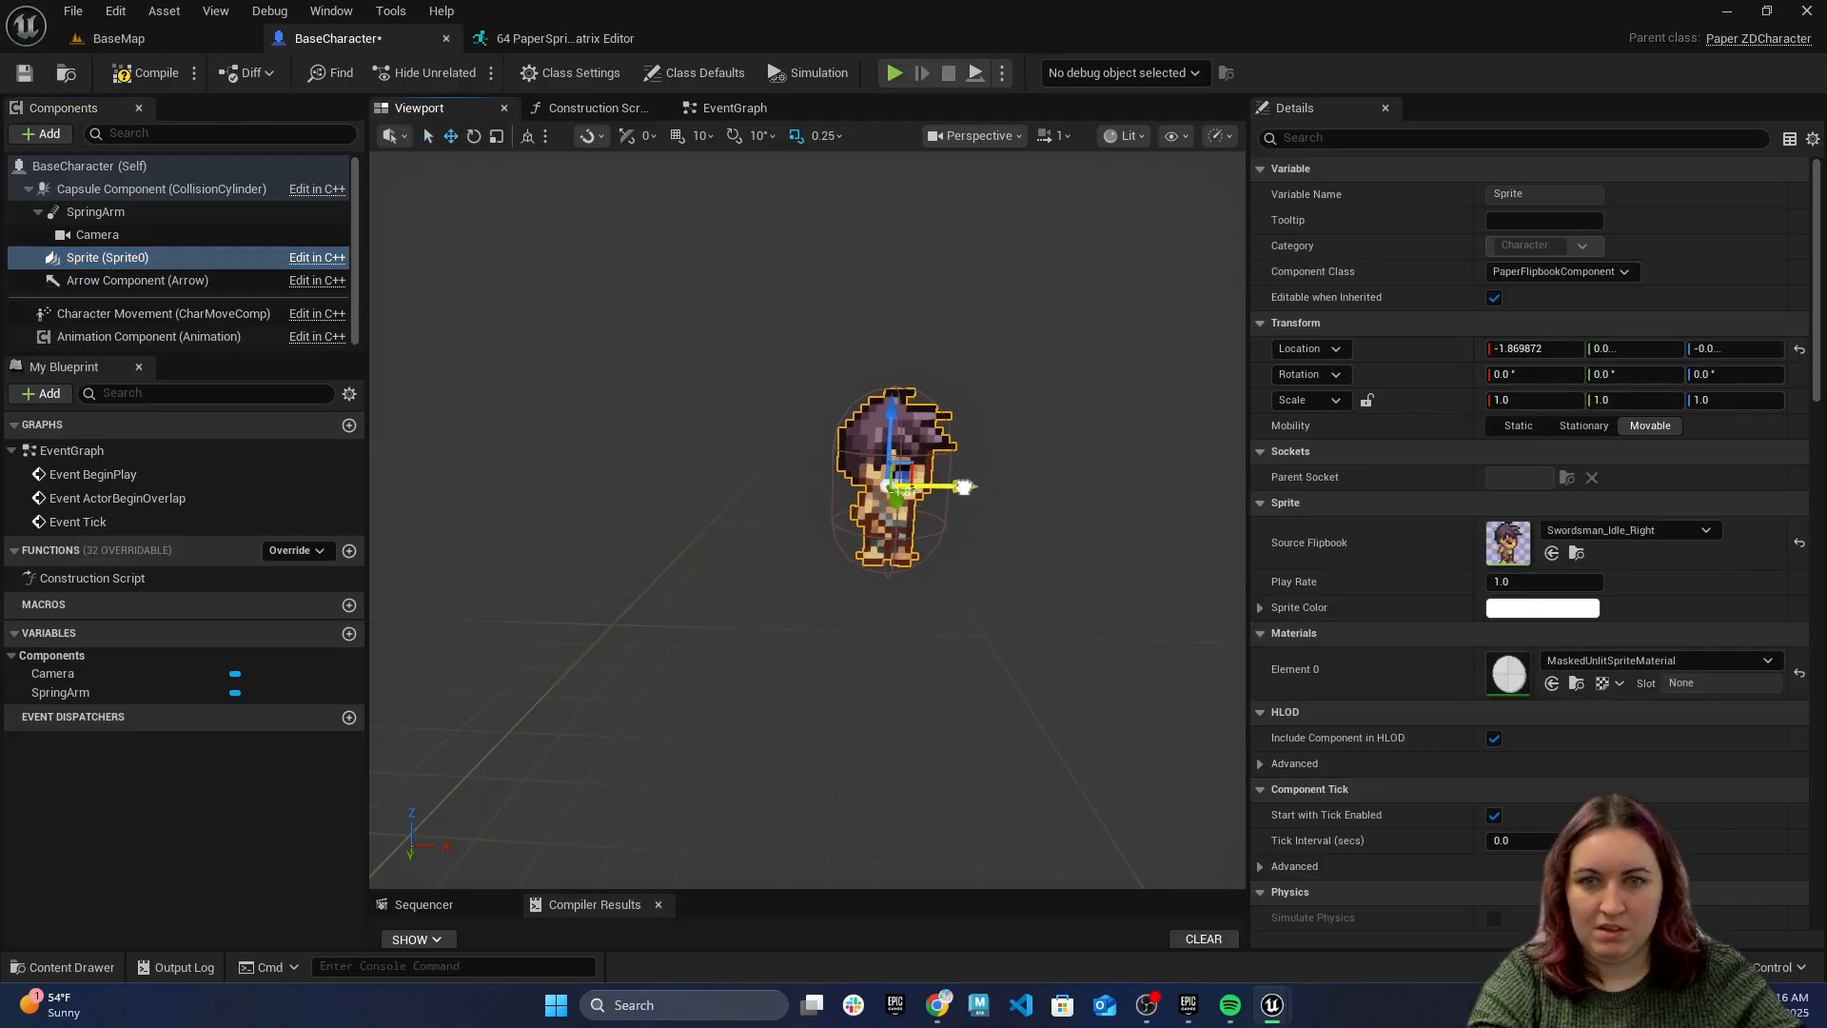
Play-test BaseMap to check how the character stands with the resized capsule and stop the session
click(139, 36)
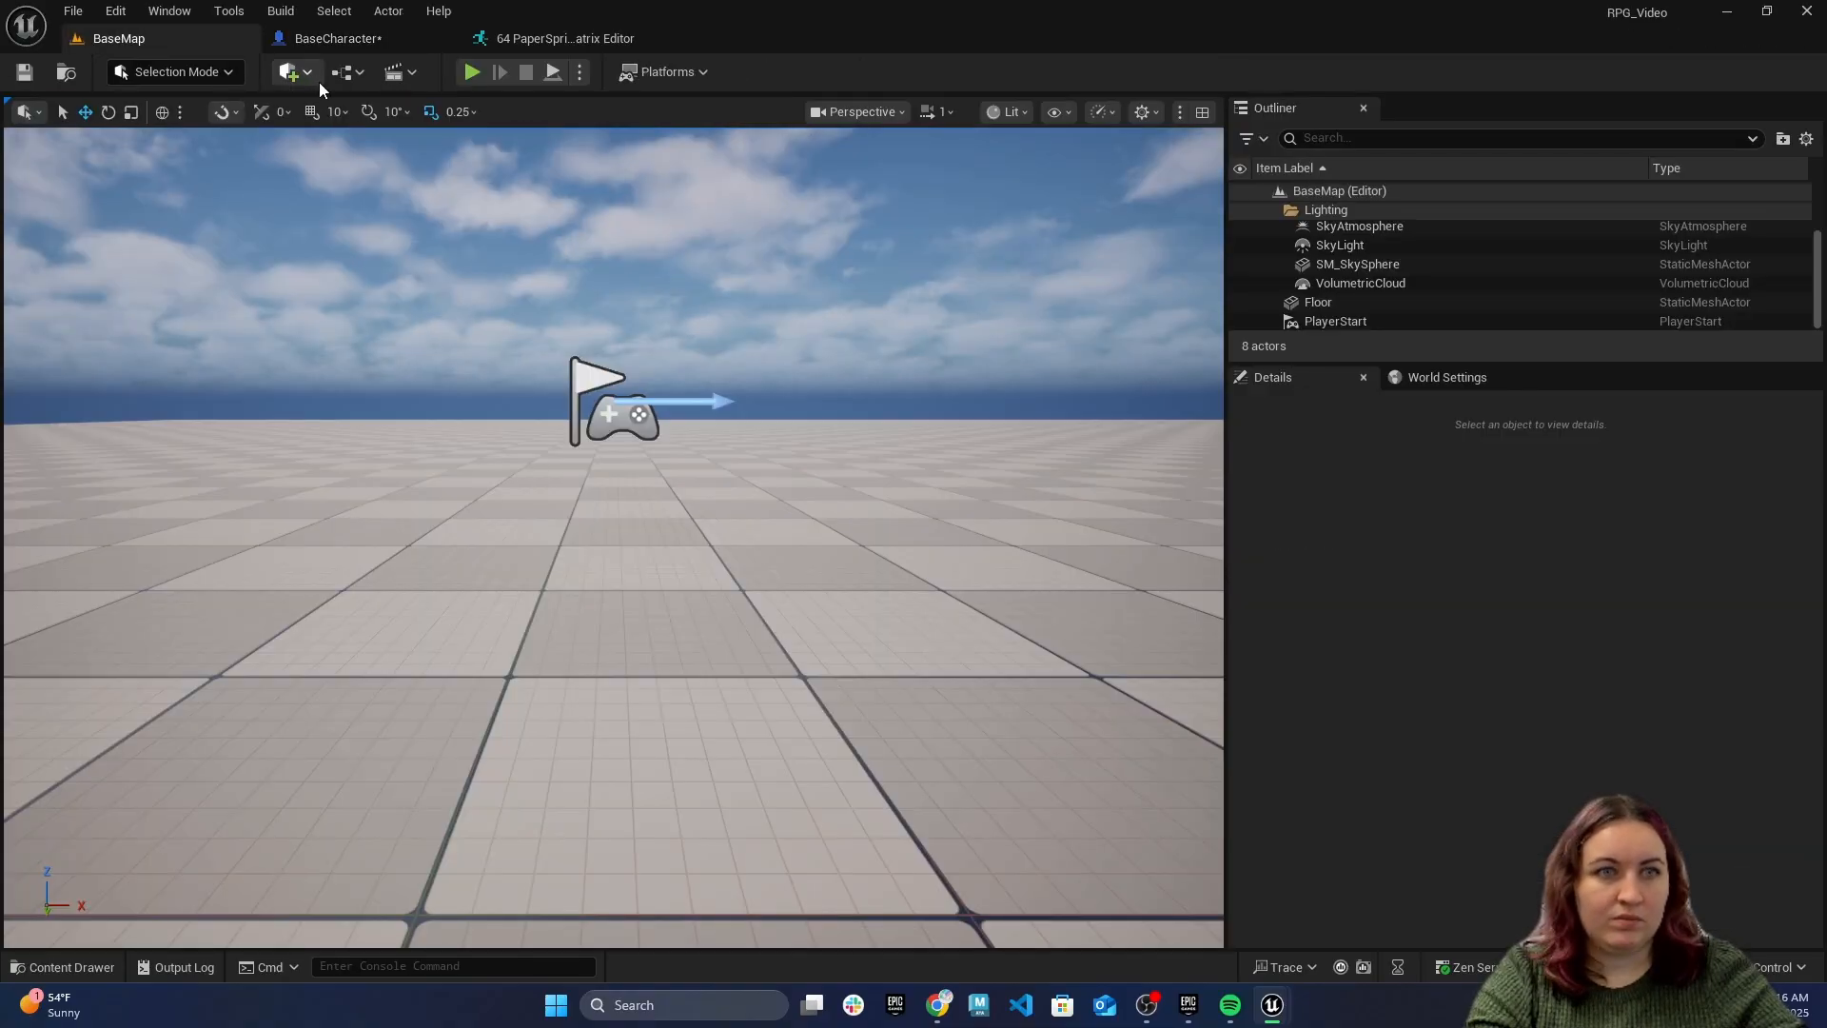
click(465, 72)
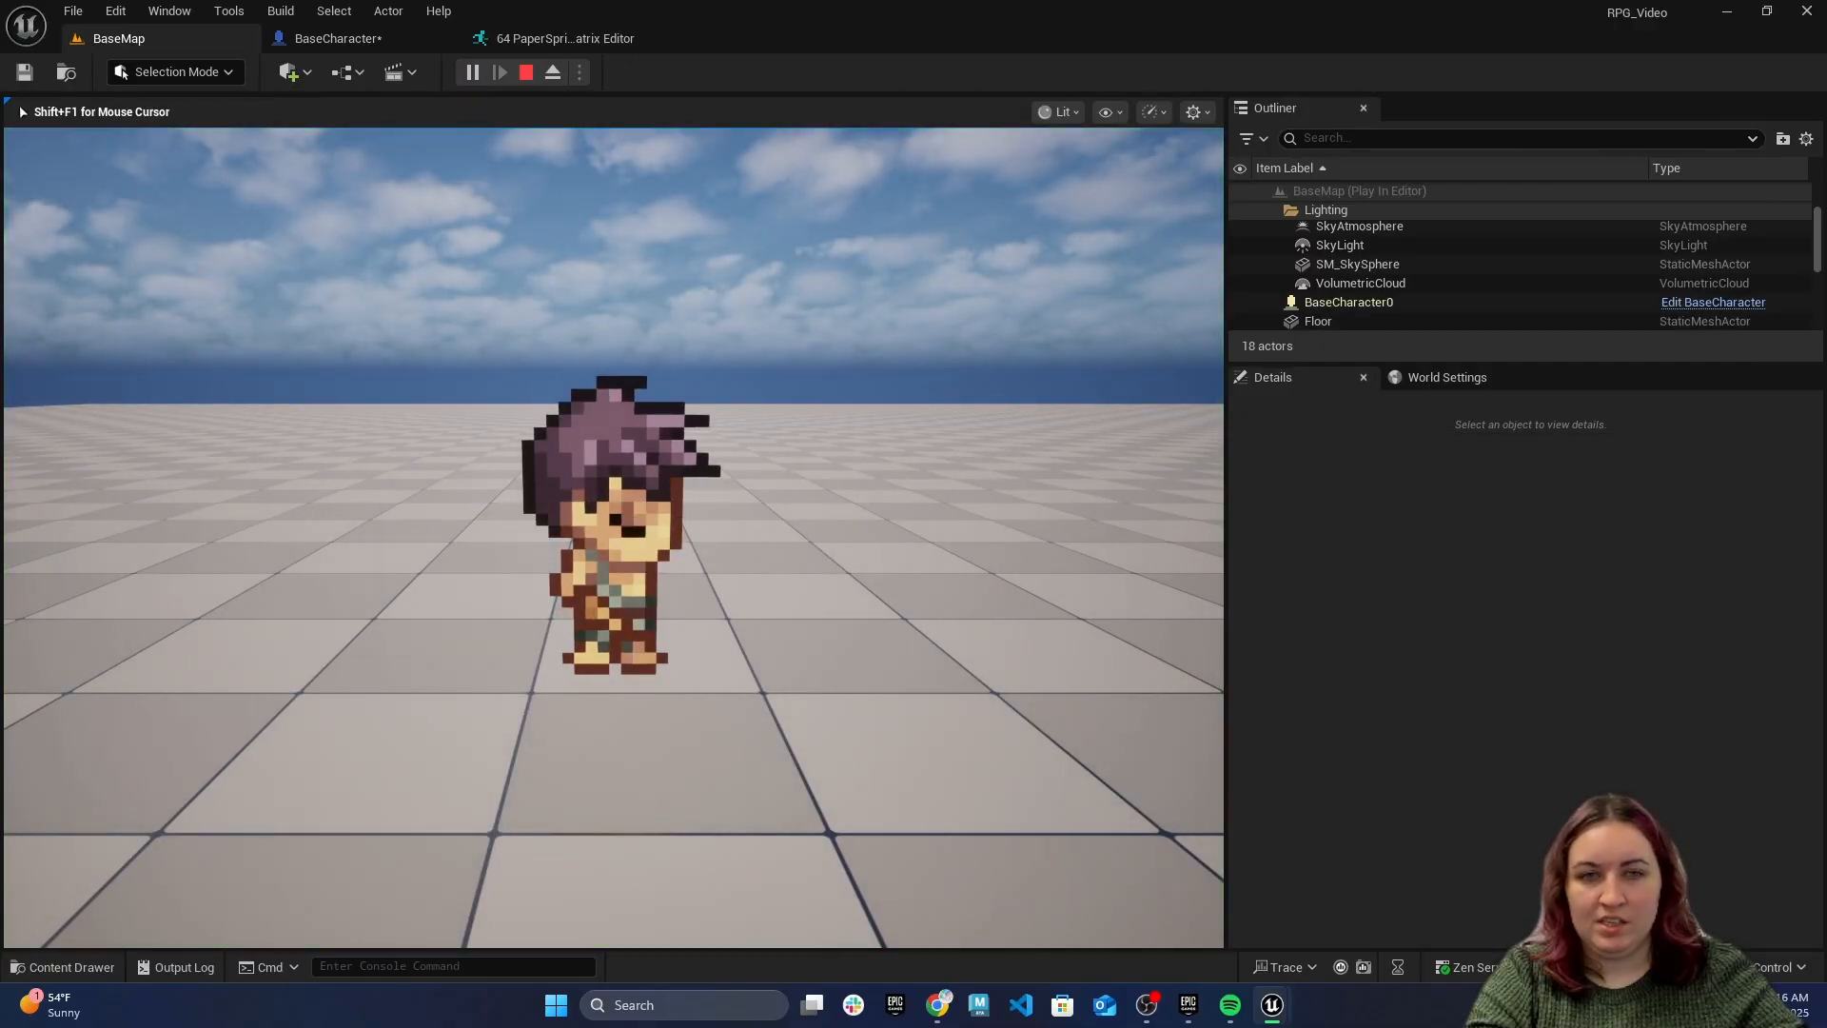
key(Escape)
Set the SpringArm's Target Arm Length to 600 in BaseCharacter and save the blueprint
click(337, 38)
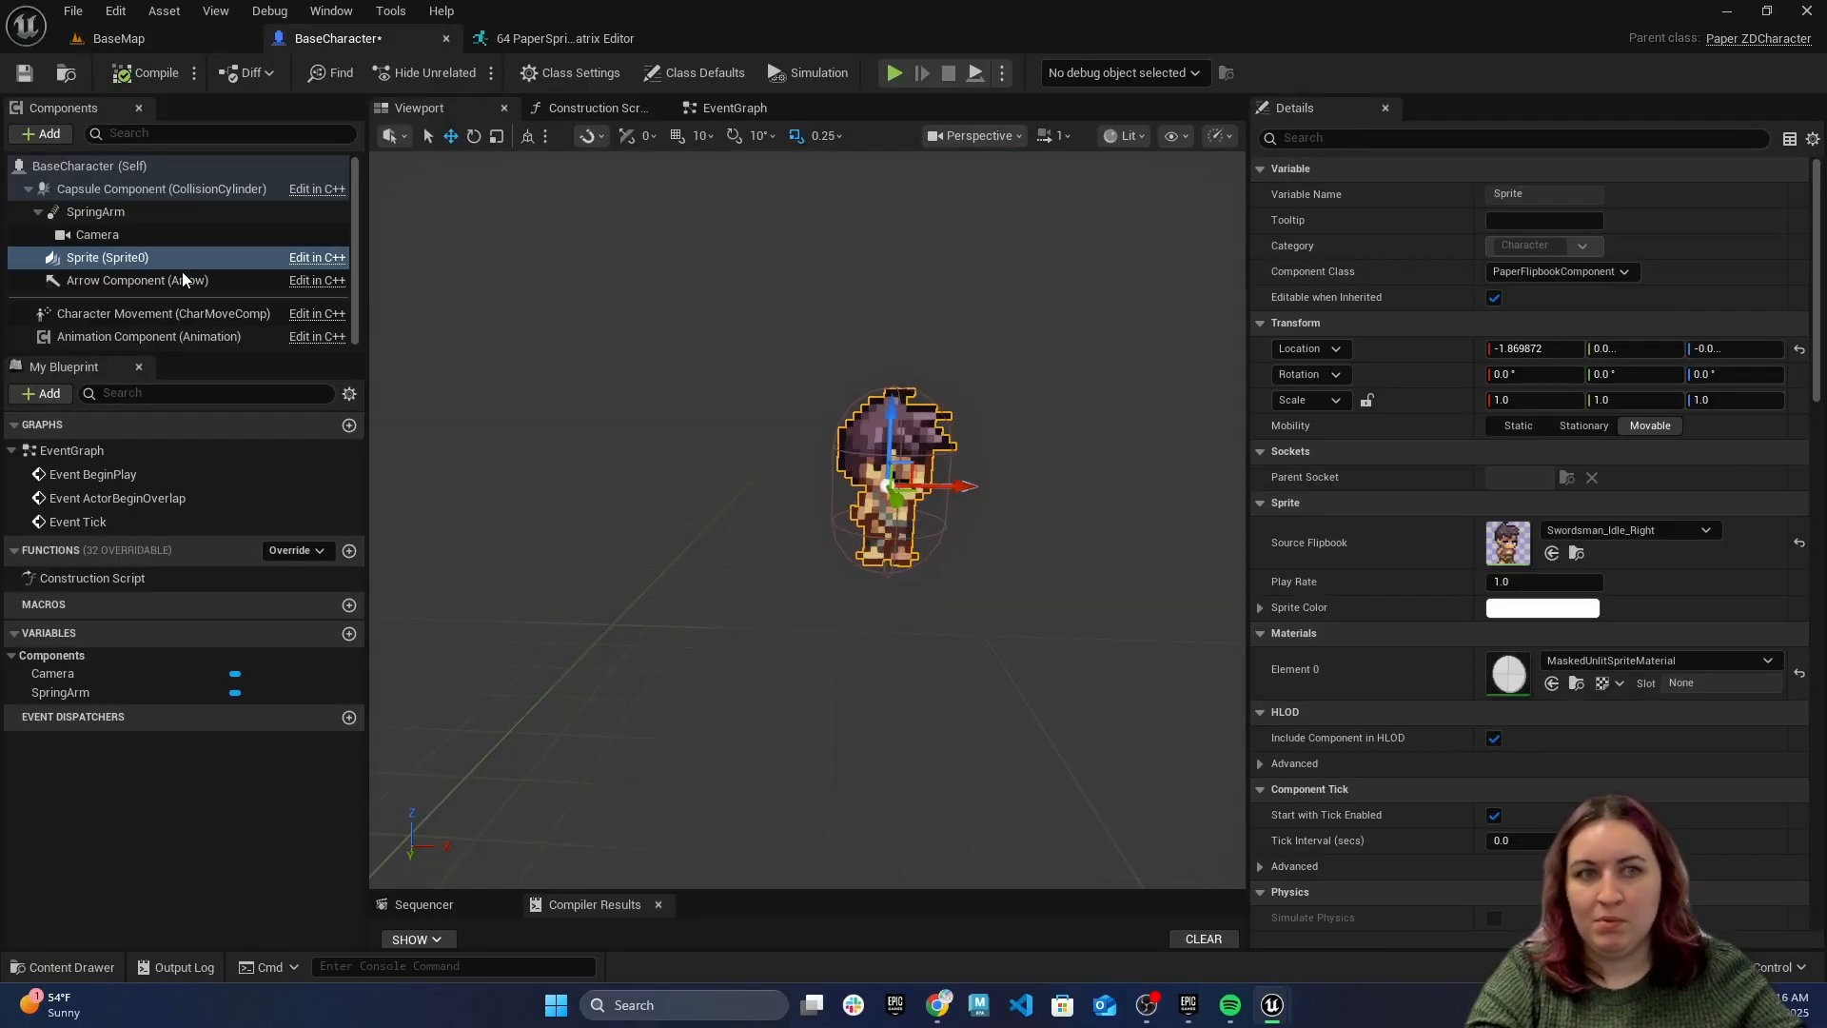
click(95, 212)
click(1519, 477)
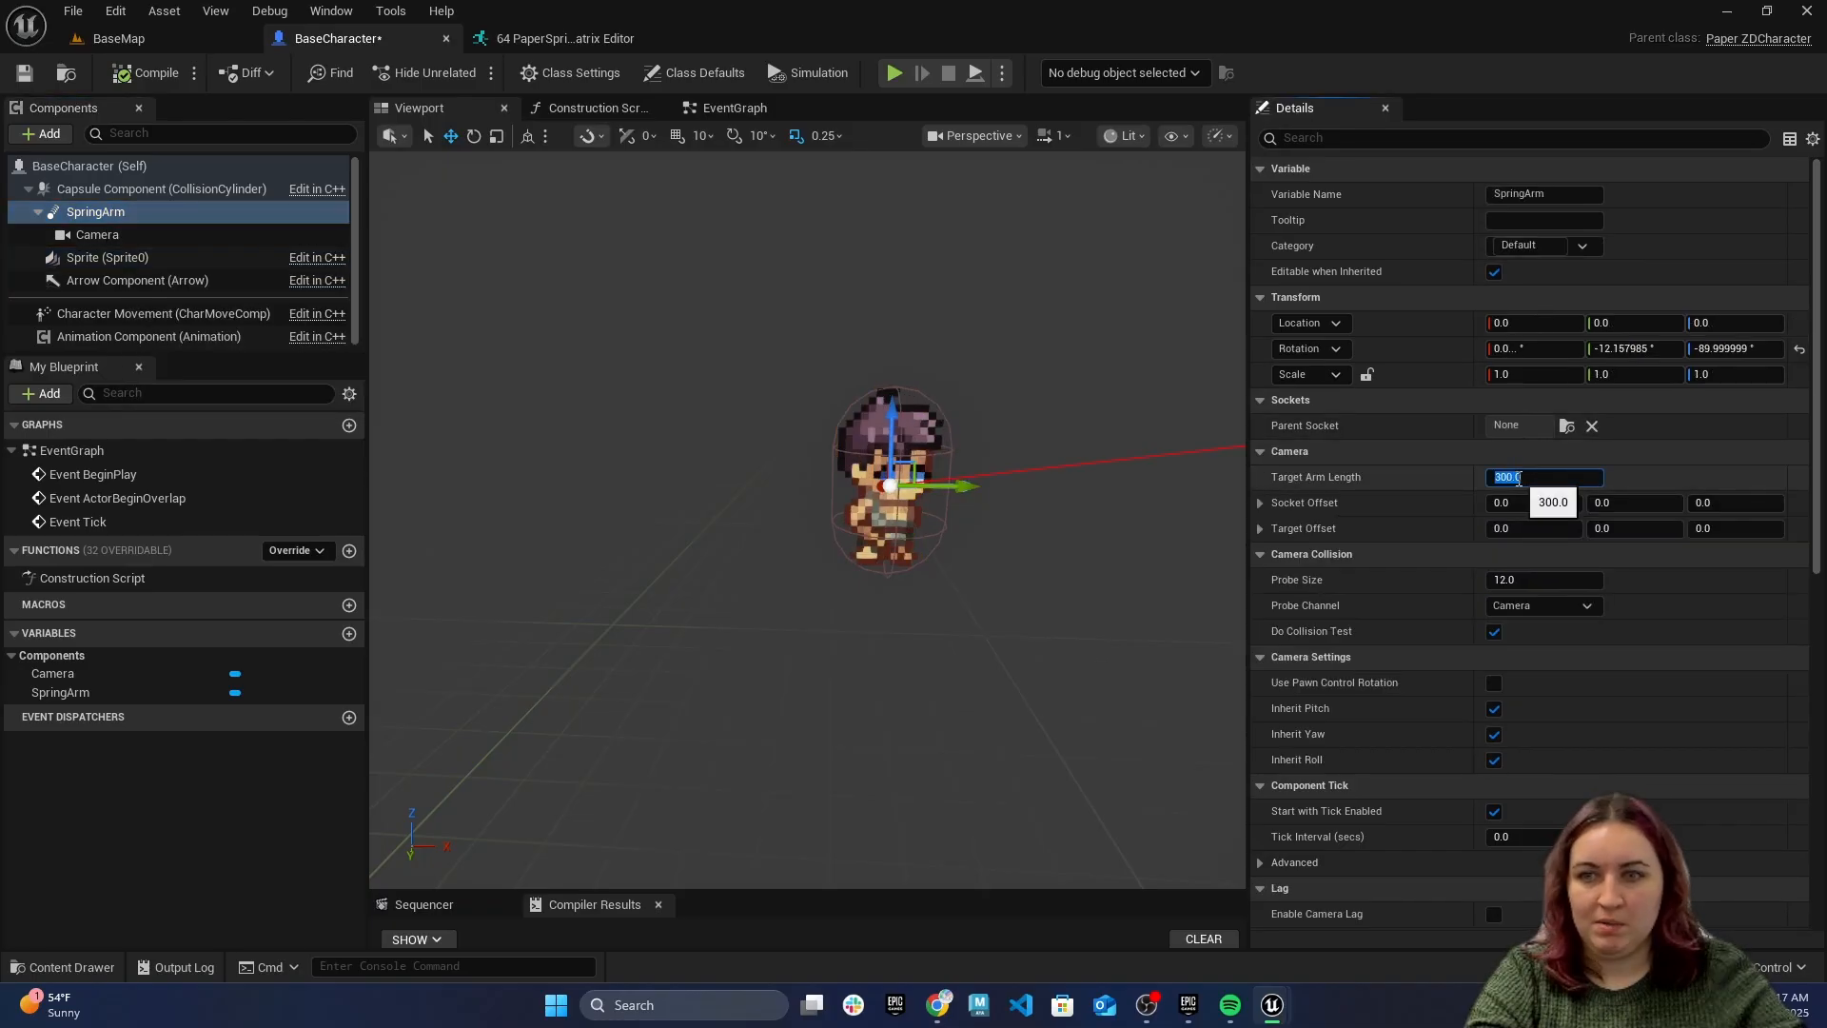
text(600)
key(Return)
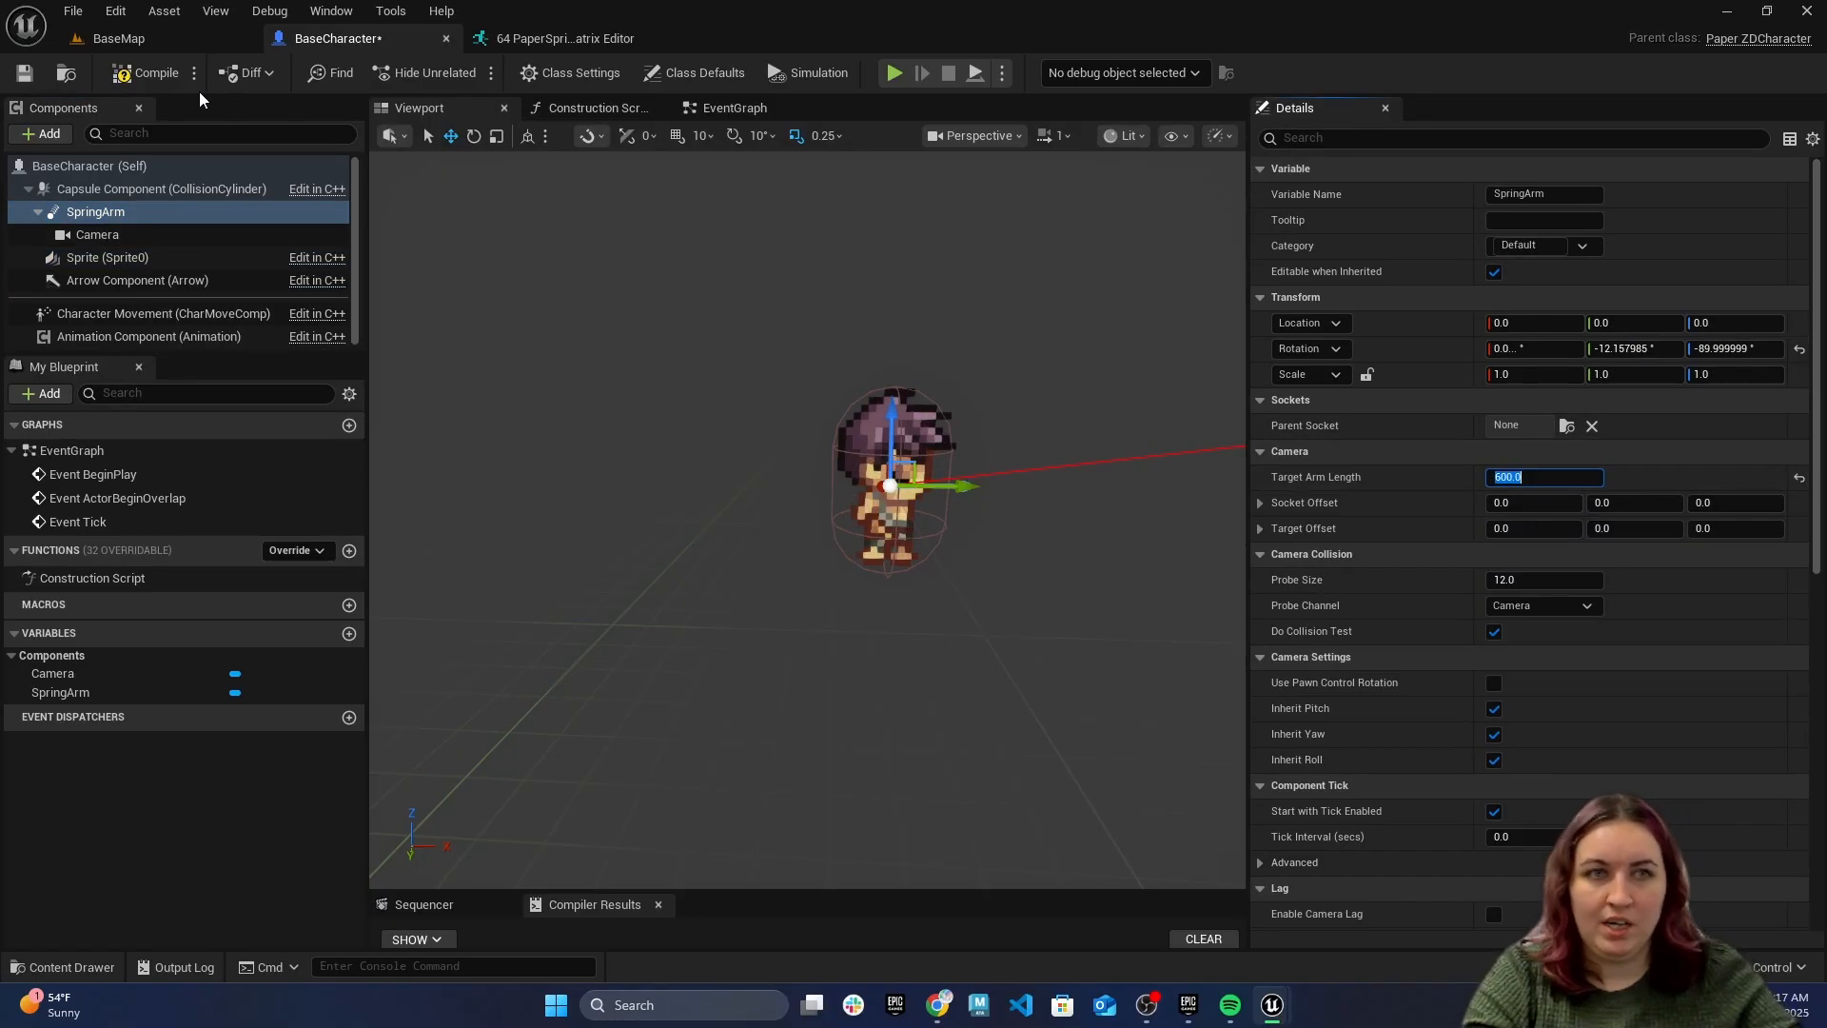
click(26, 73)
Play-test BaseMap to check the camera distance with the extended spring arm
click(255, 47)
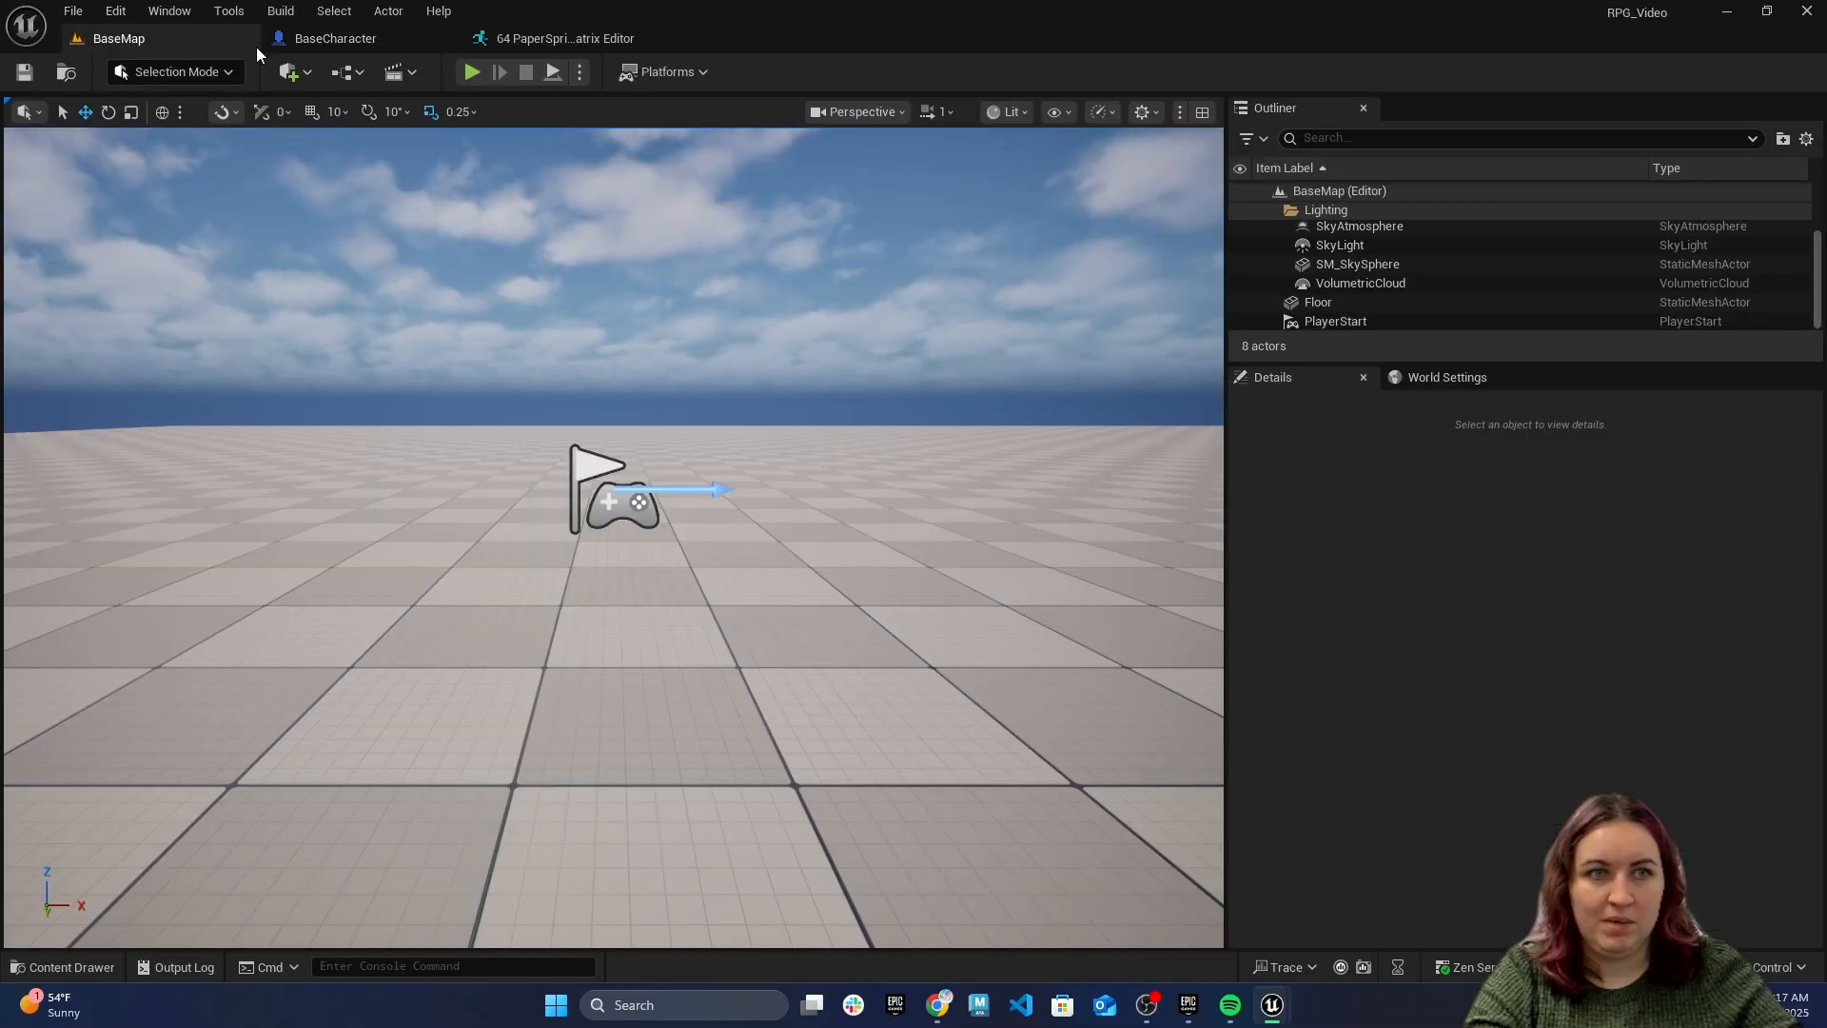
click(479, 74)
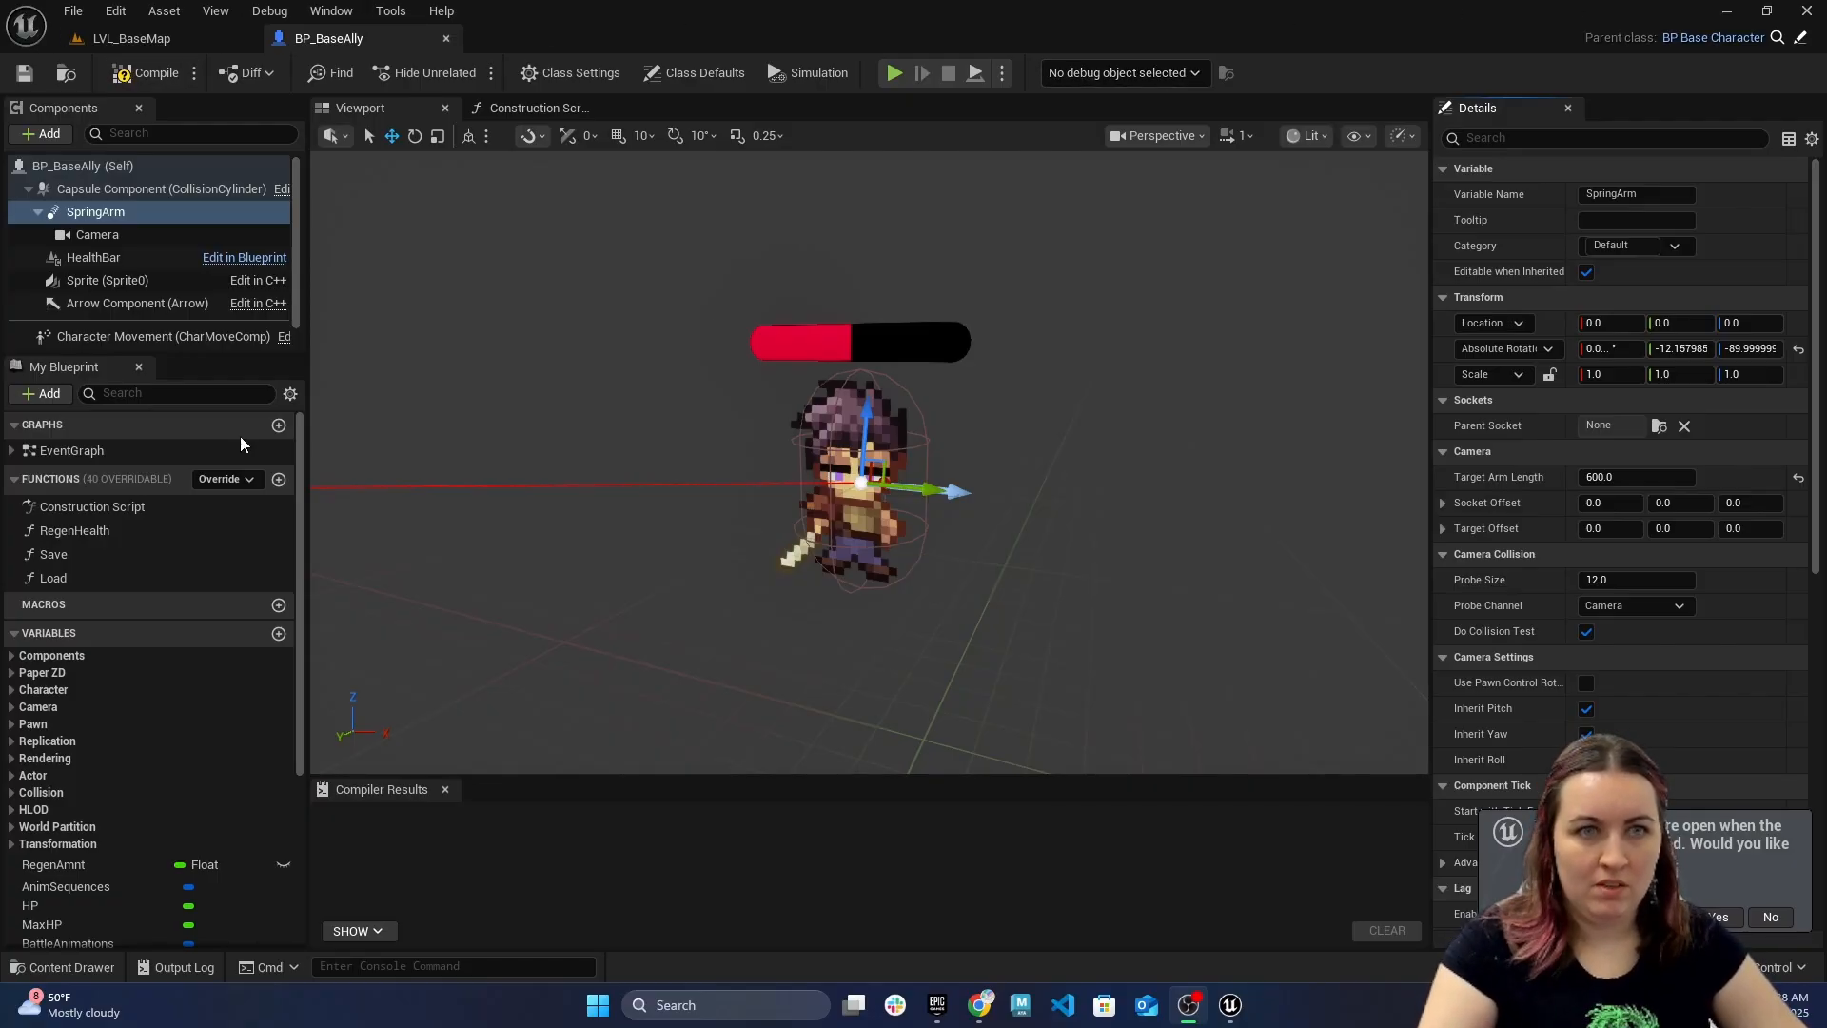
Play-test LVL_BaseMap, walking the character around the spheres to check how the camera reacts to obstacles, and stop the session
click(140, 34)
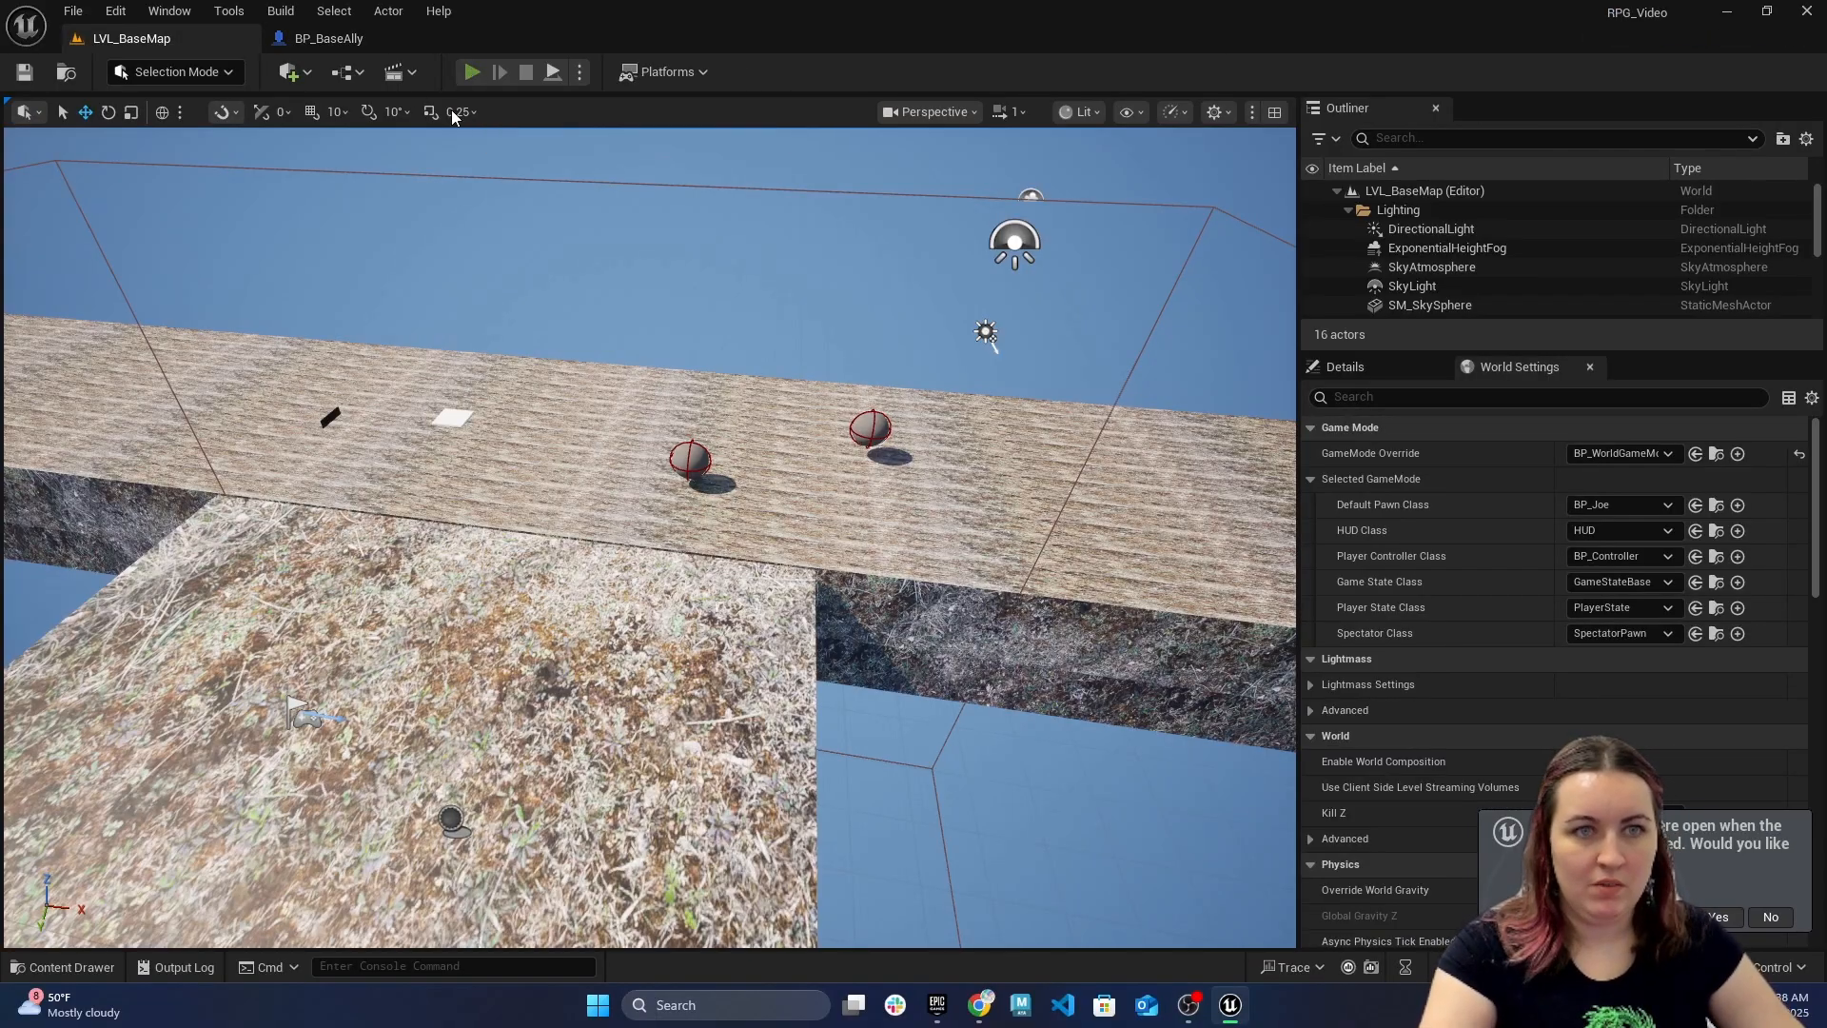
click(472, 71)
key(w)
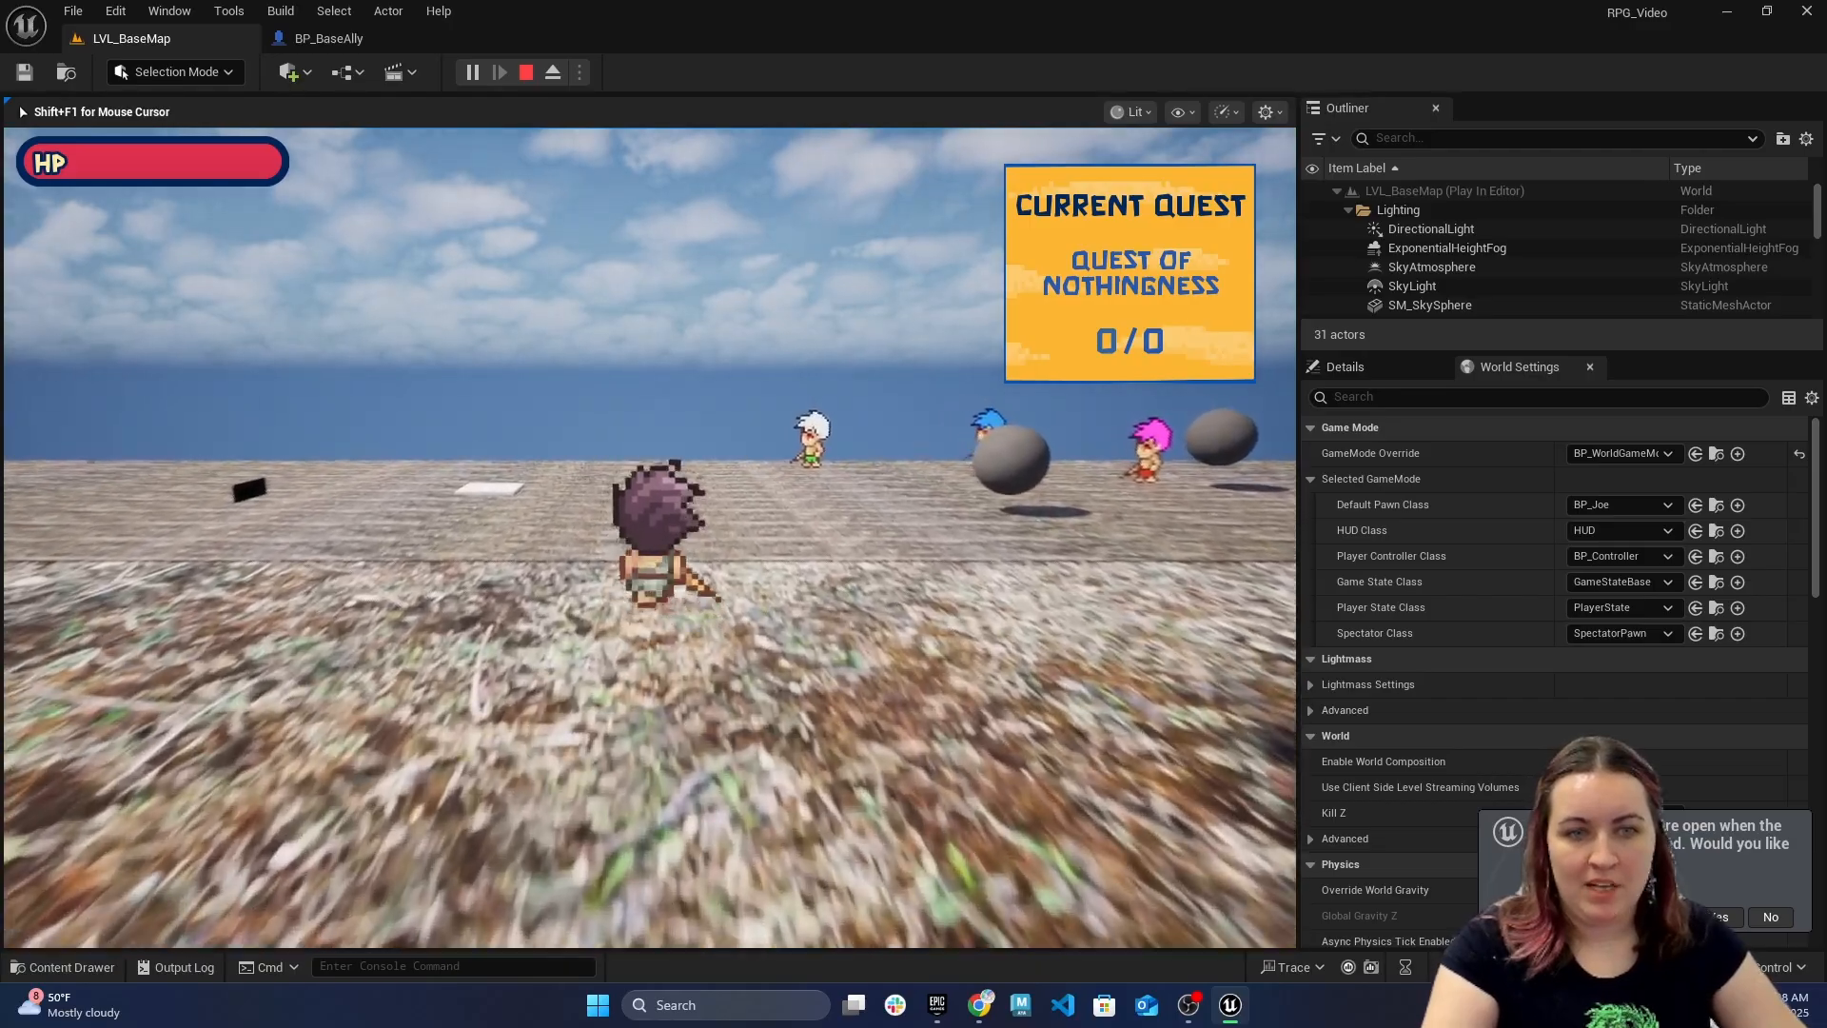
key(d)
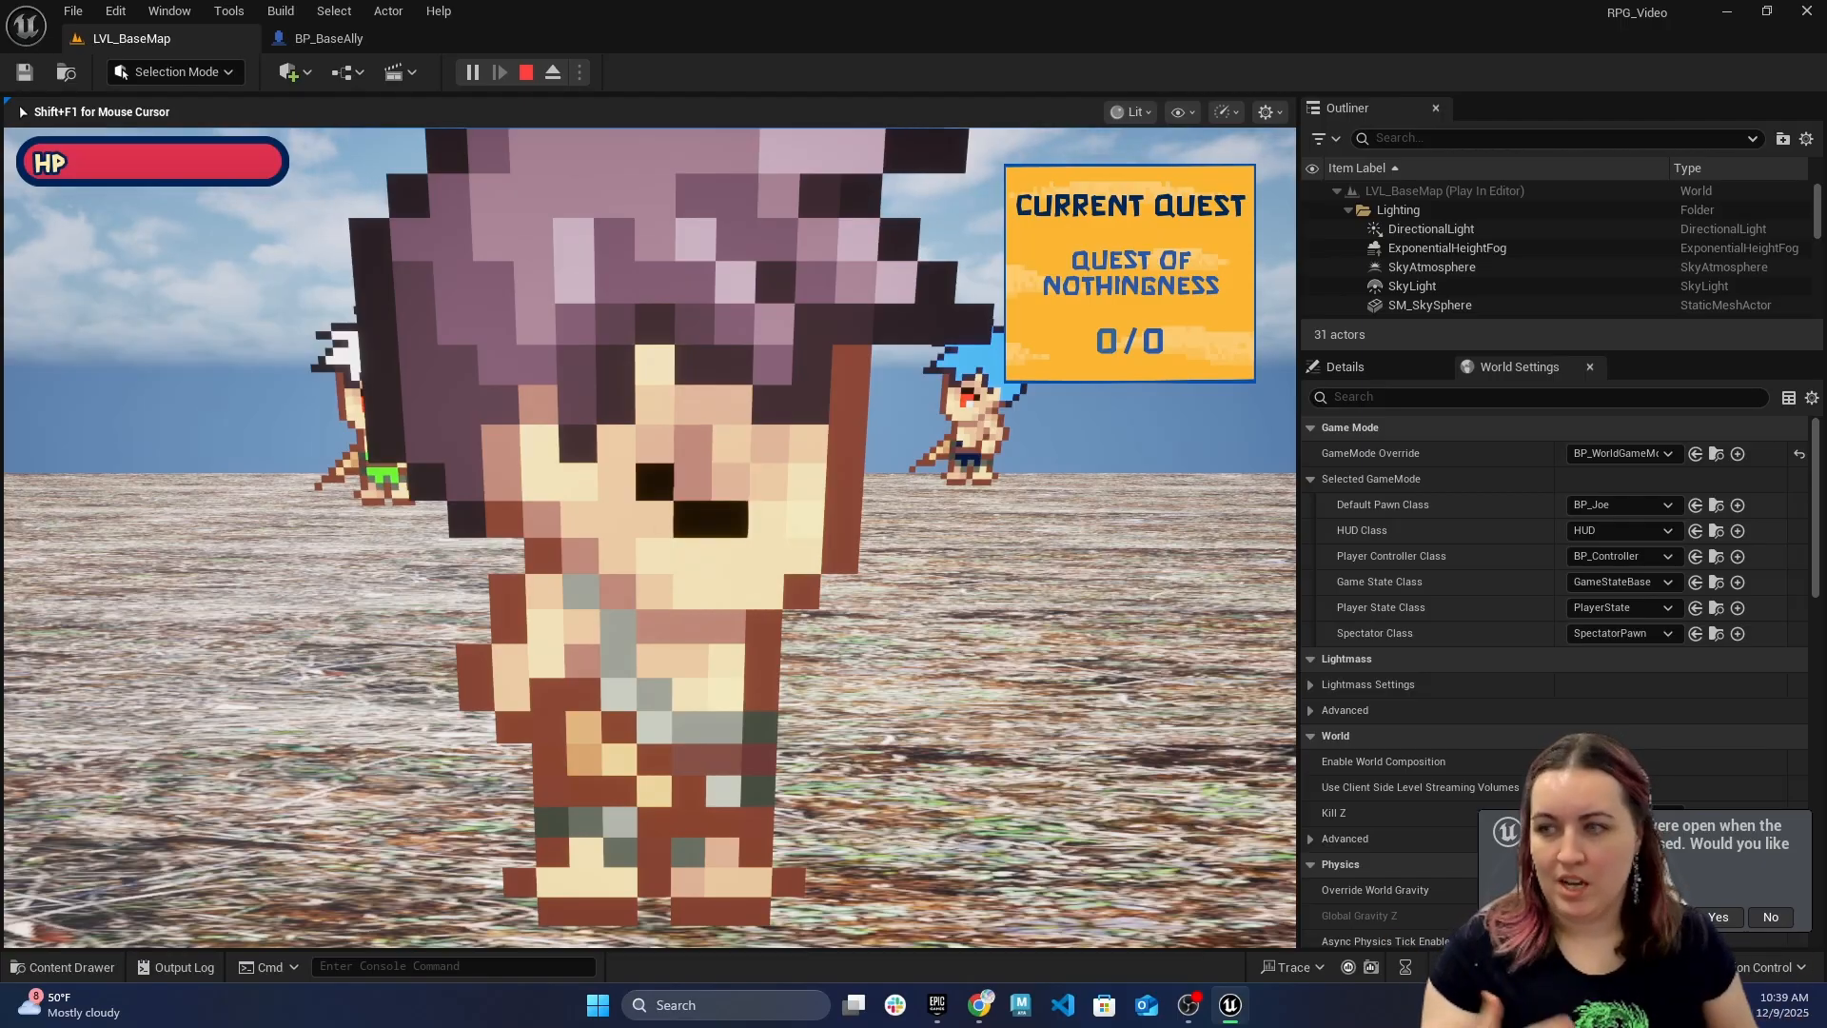
key(d)
key(a)
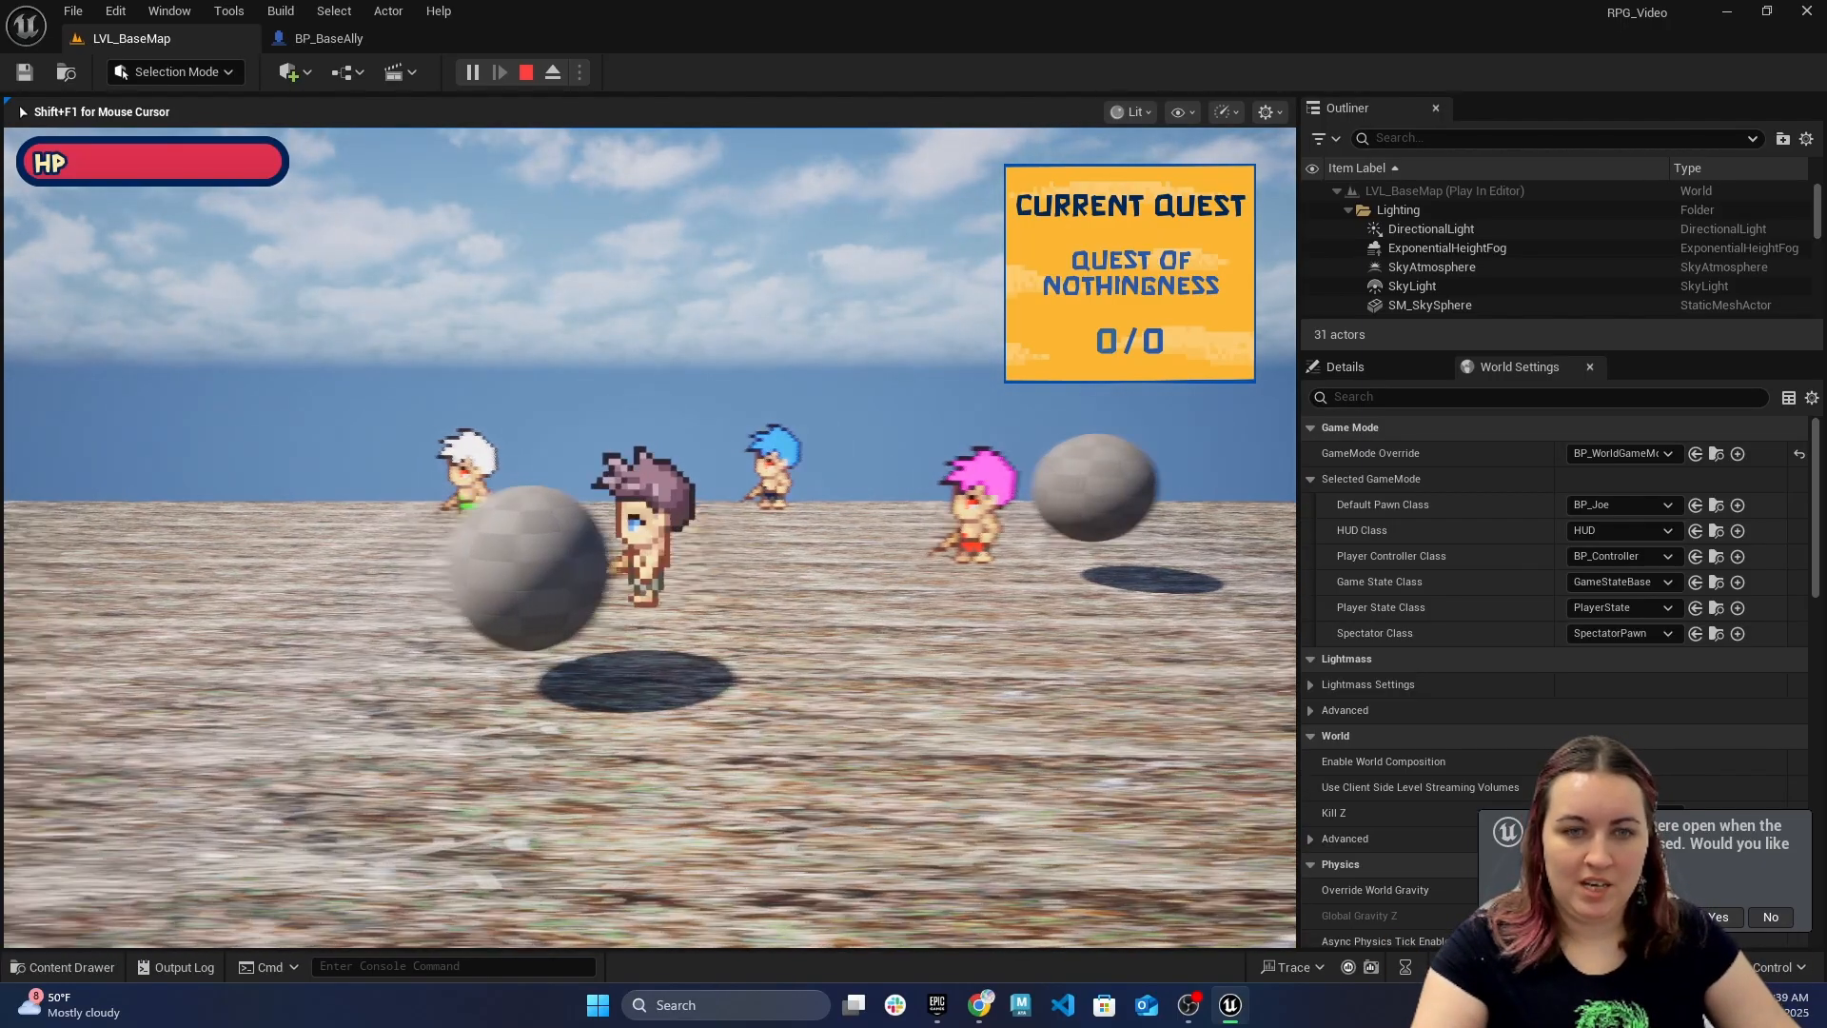
key(d)
key(a)
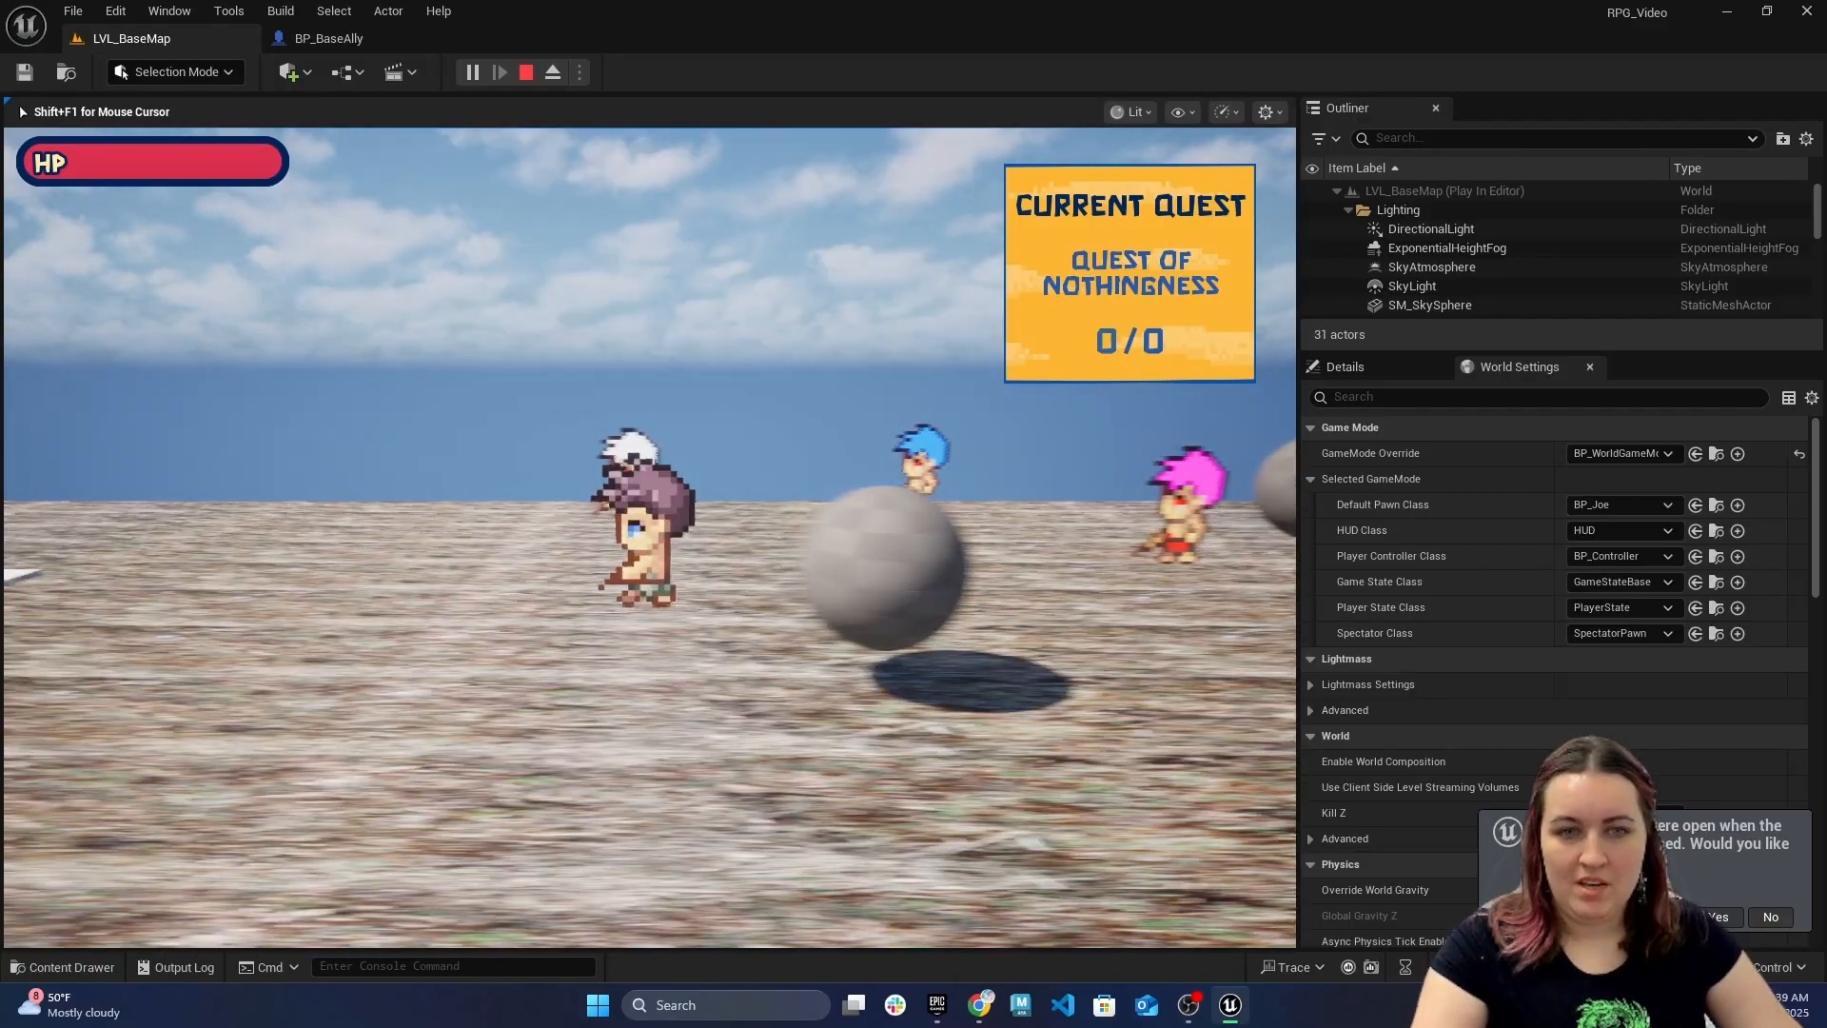
key(s)
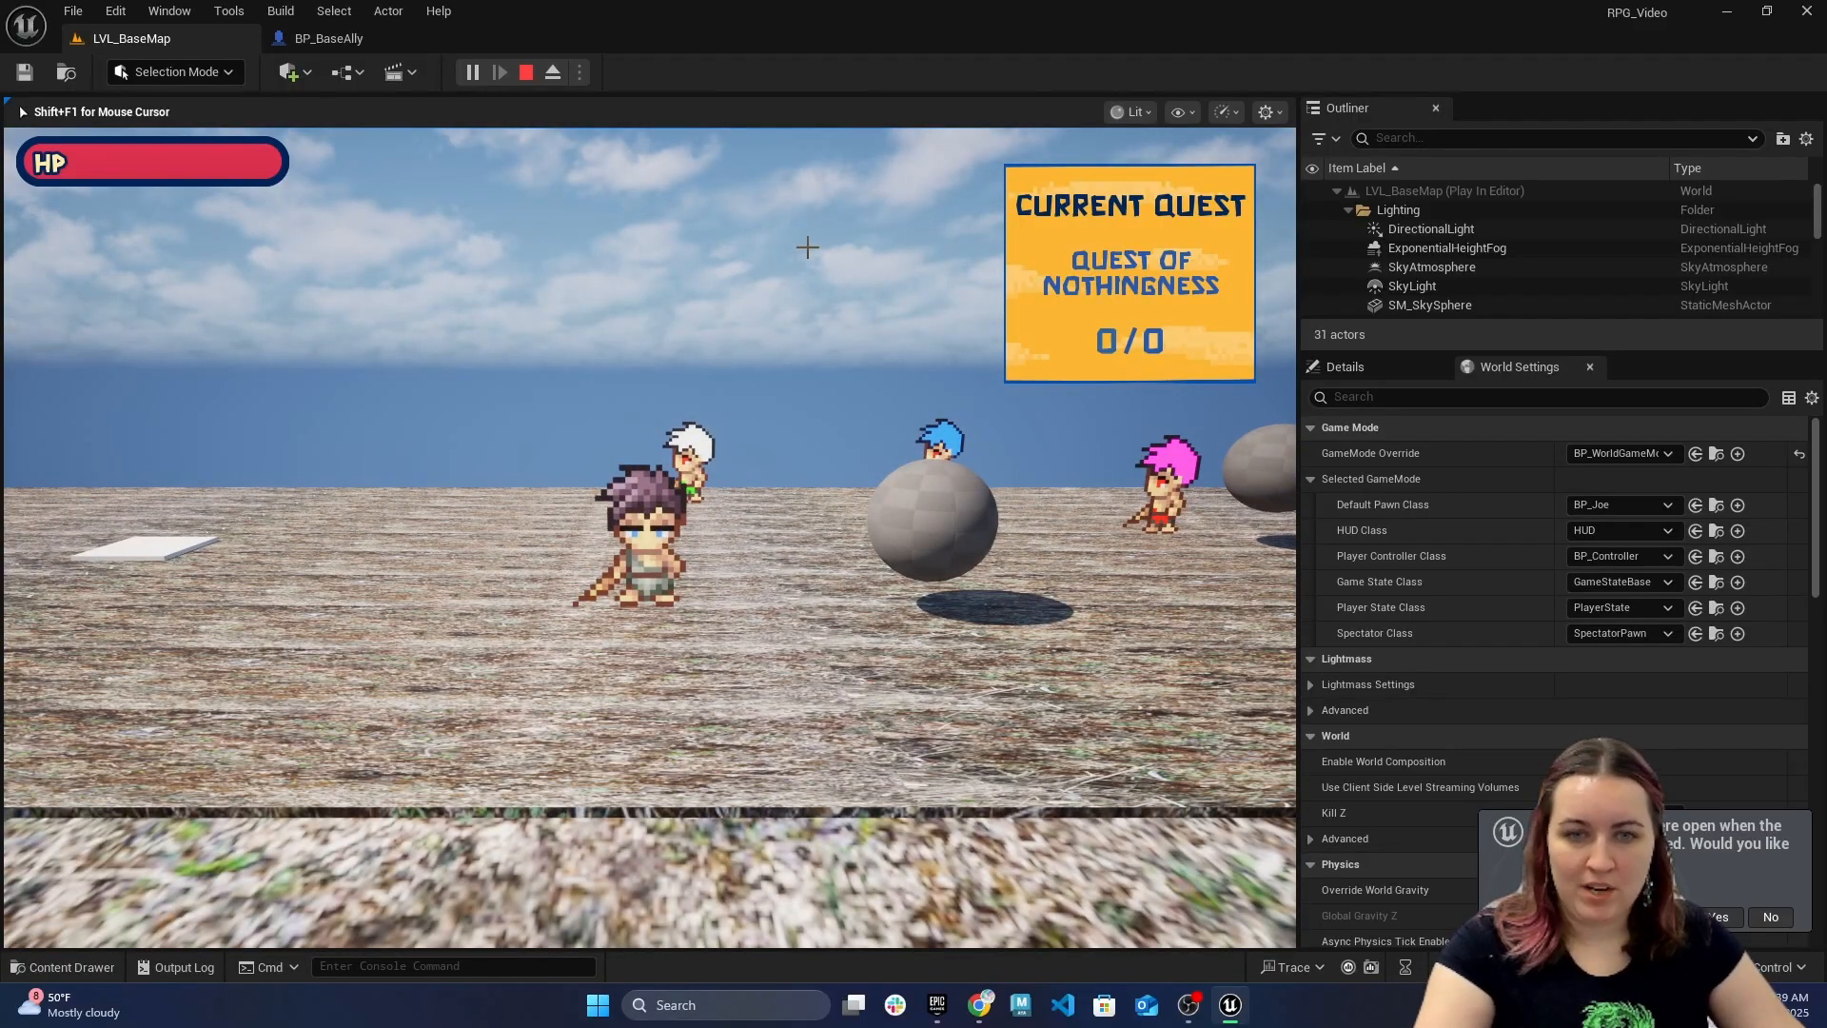
key(Escape)
Disable Do Collision Test on the SpringArm in BP_BaseAlly, then compile and save the blueprint
click(375, 33)
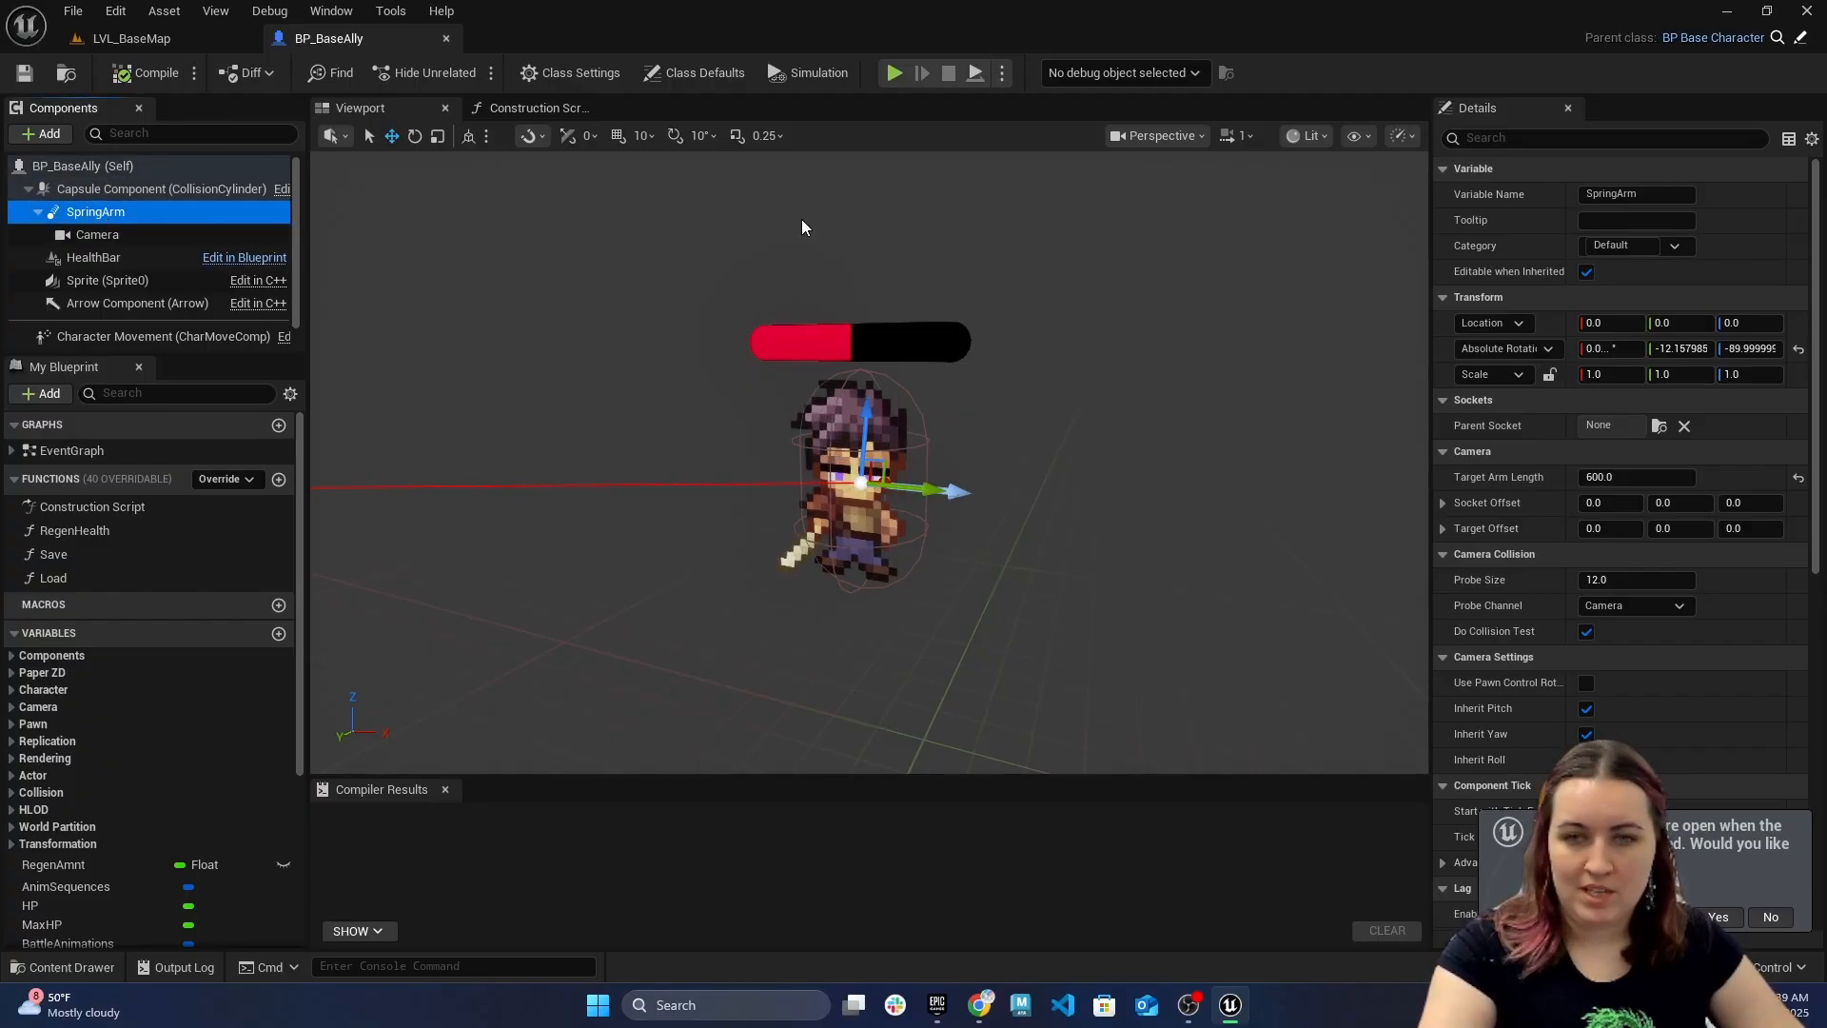
click(1507, 138)
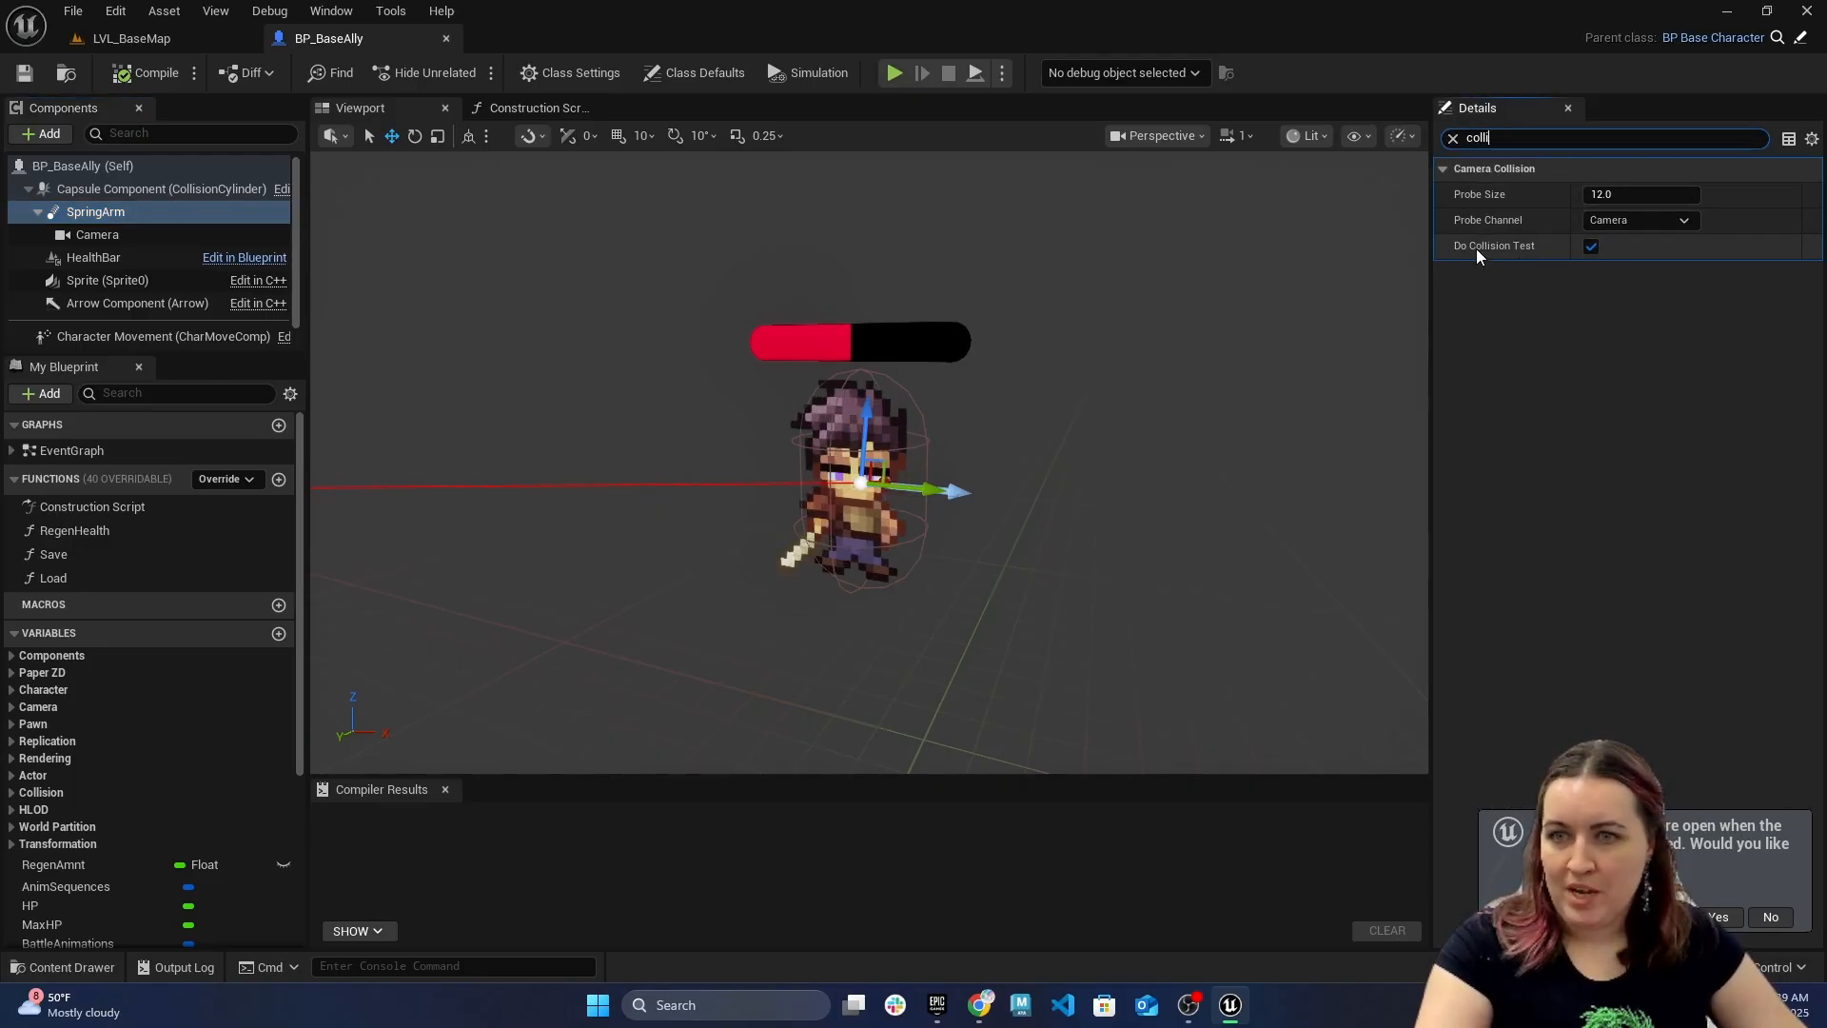
click(1592, 246)
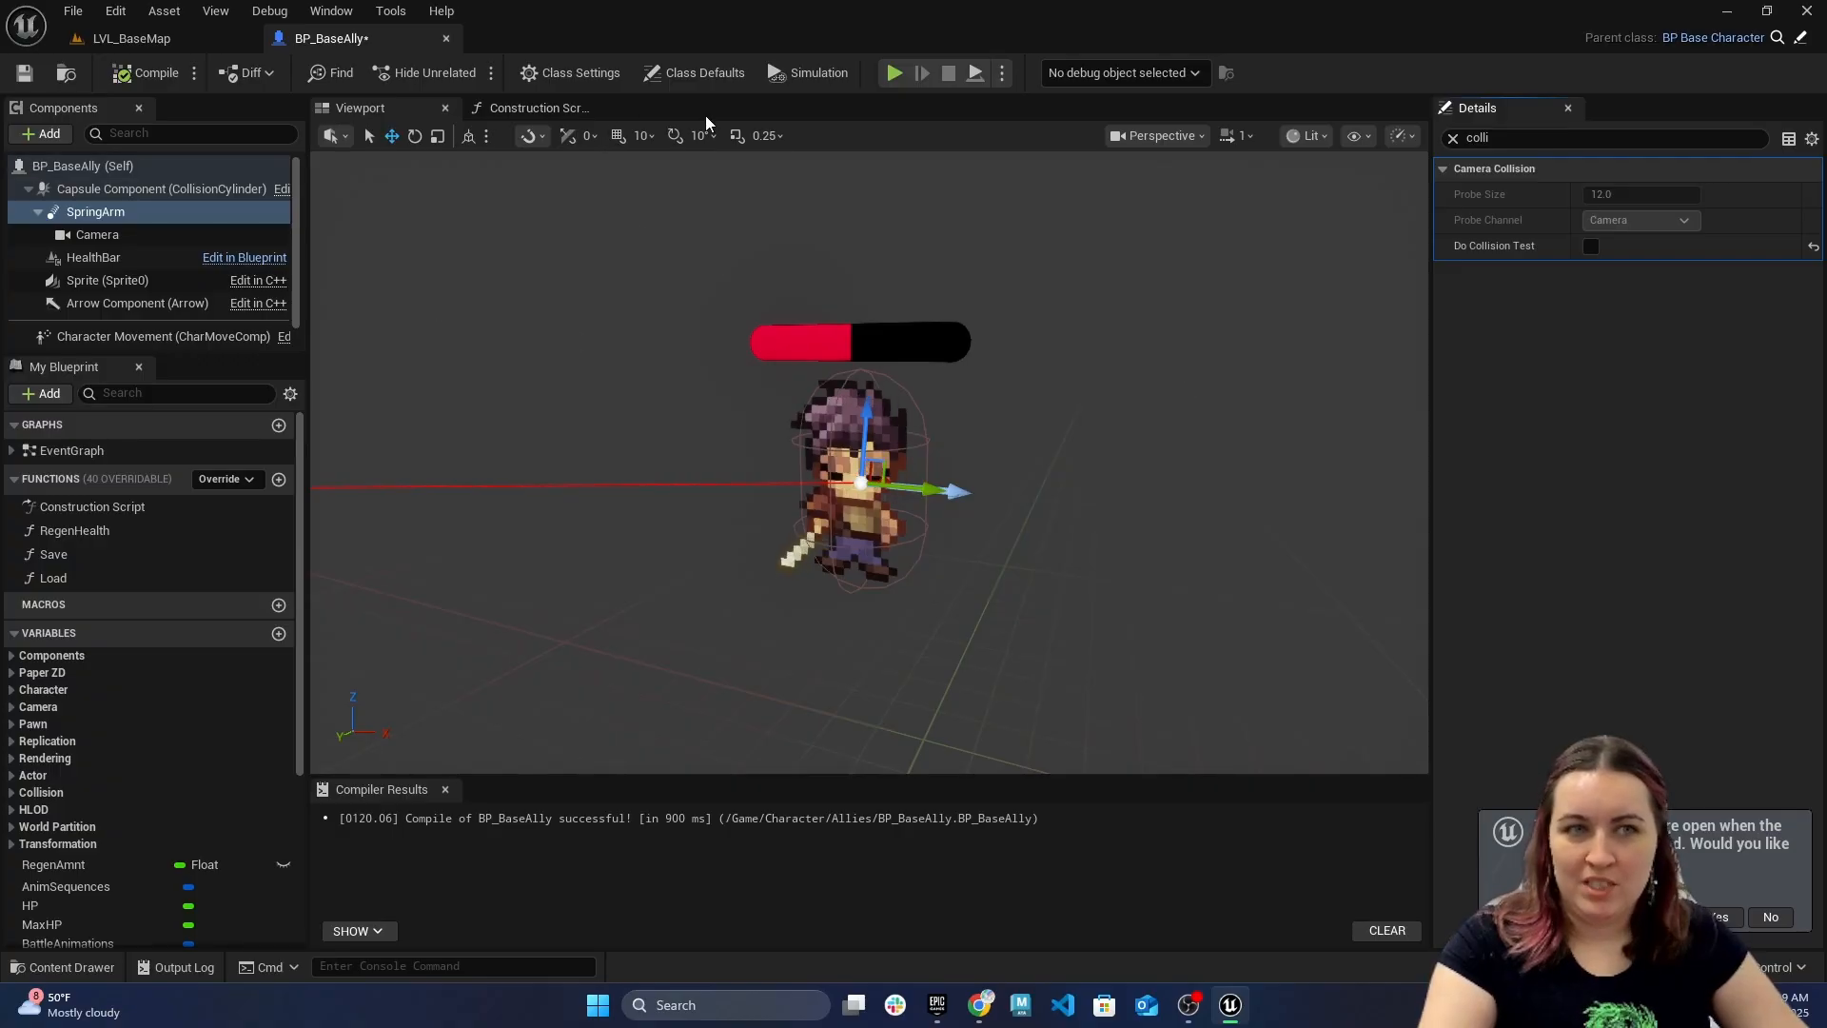
click(24, 72)
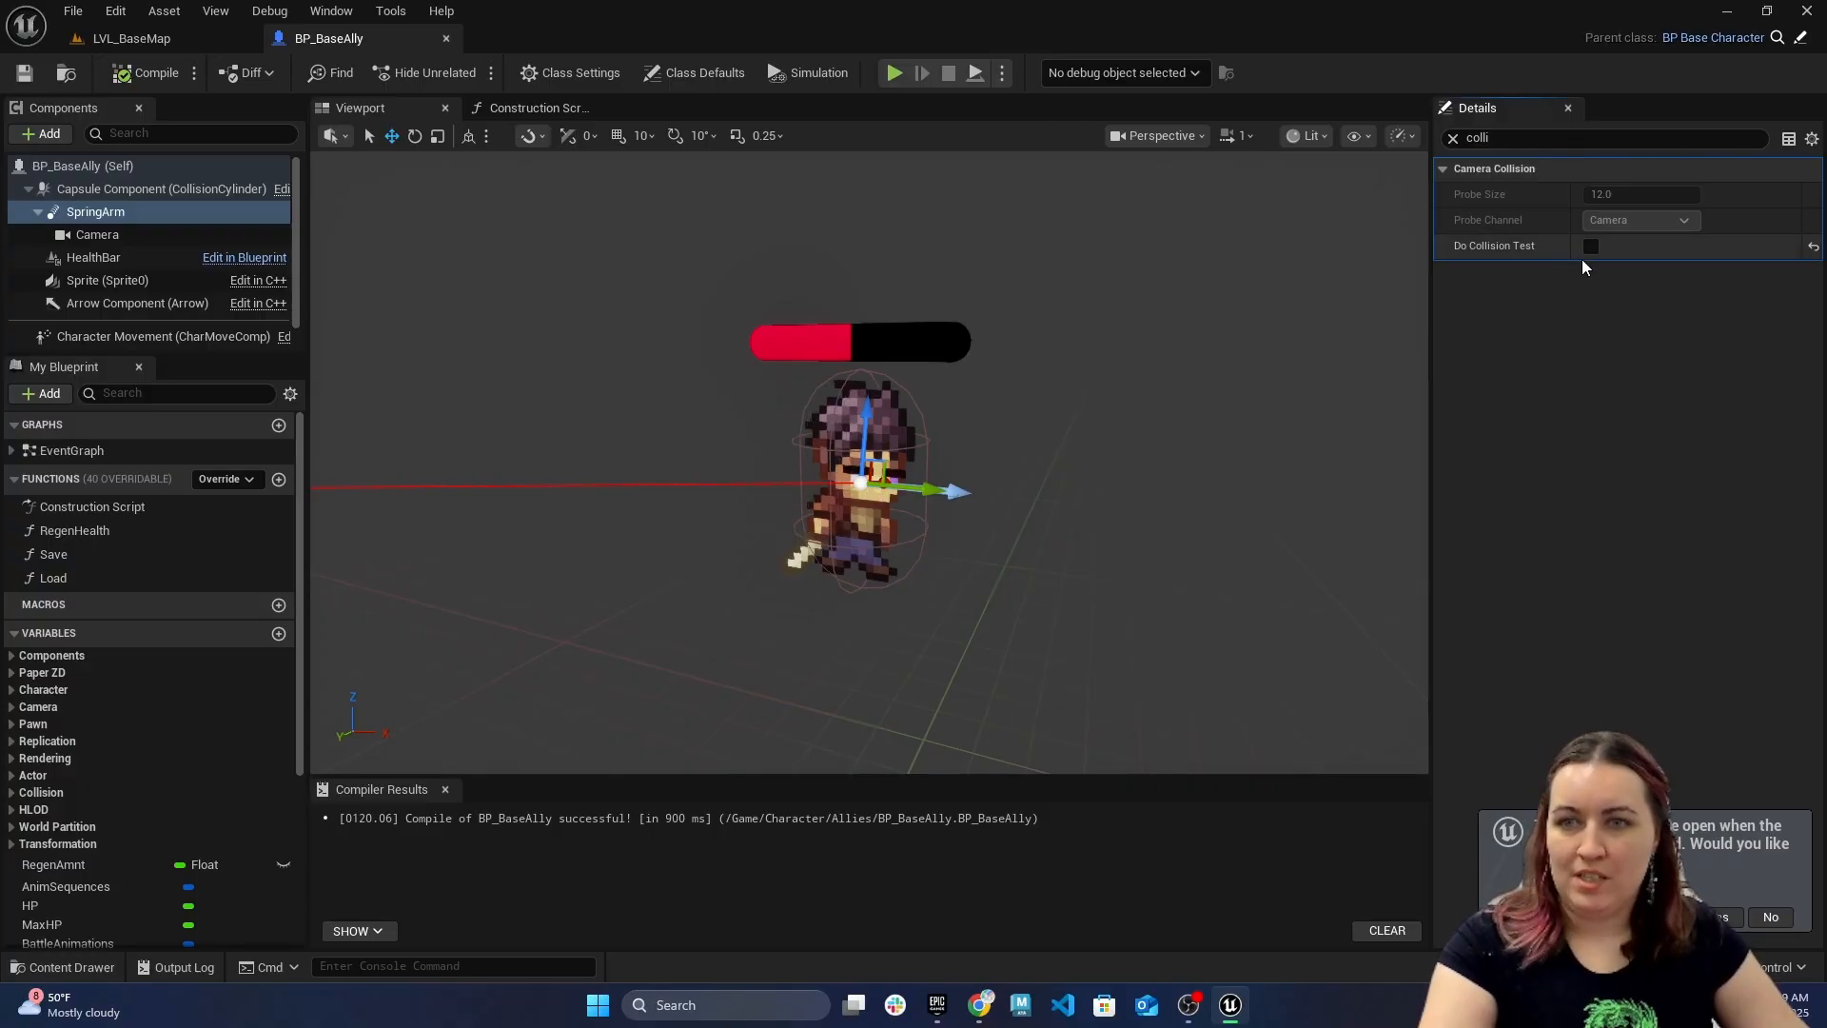
Play-test LVL_BaseMap again, walking behind and around the spheres to check the camera without collision testing, and stop the session
click(190, 38)
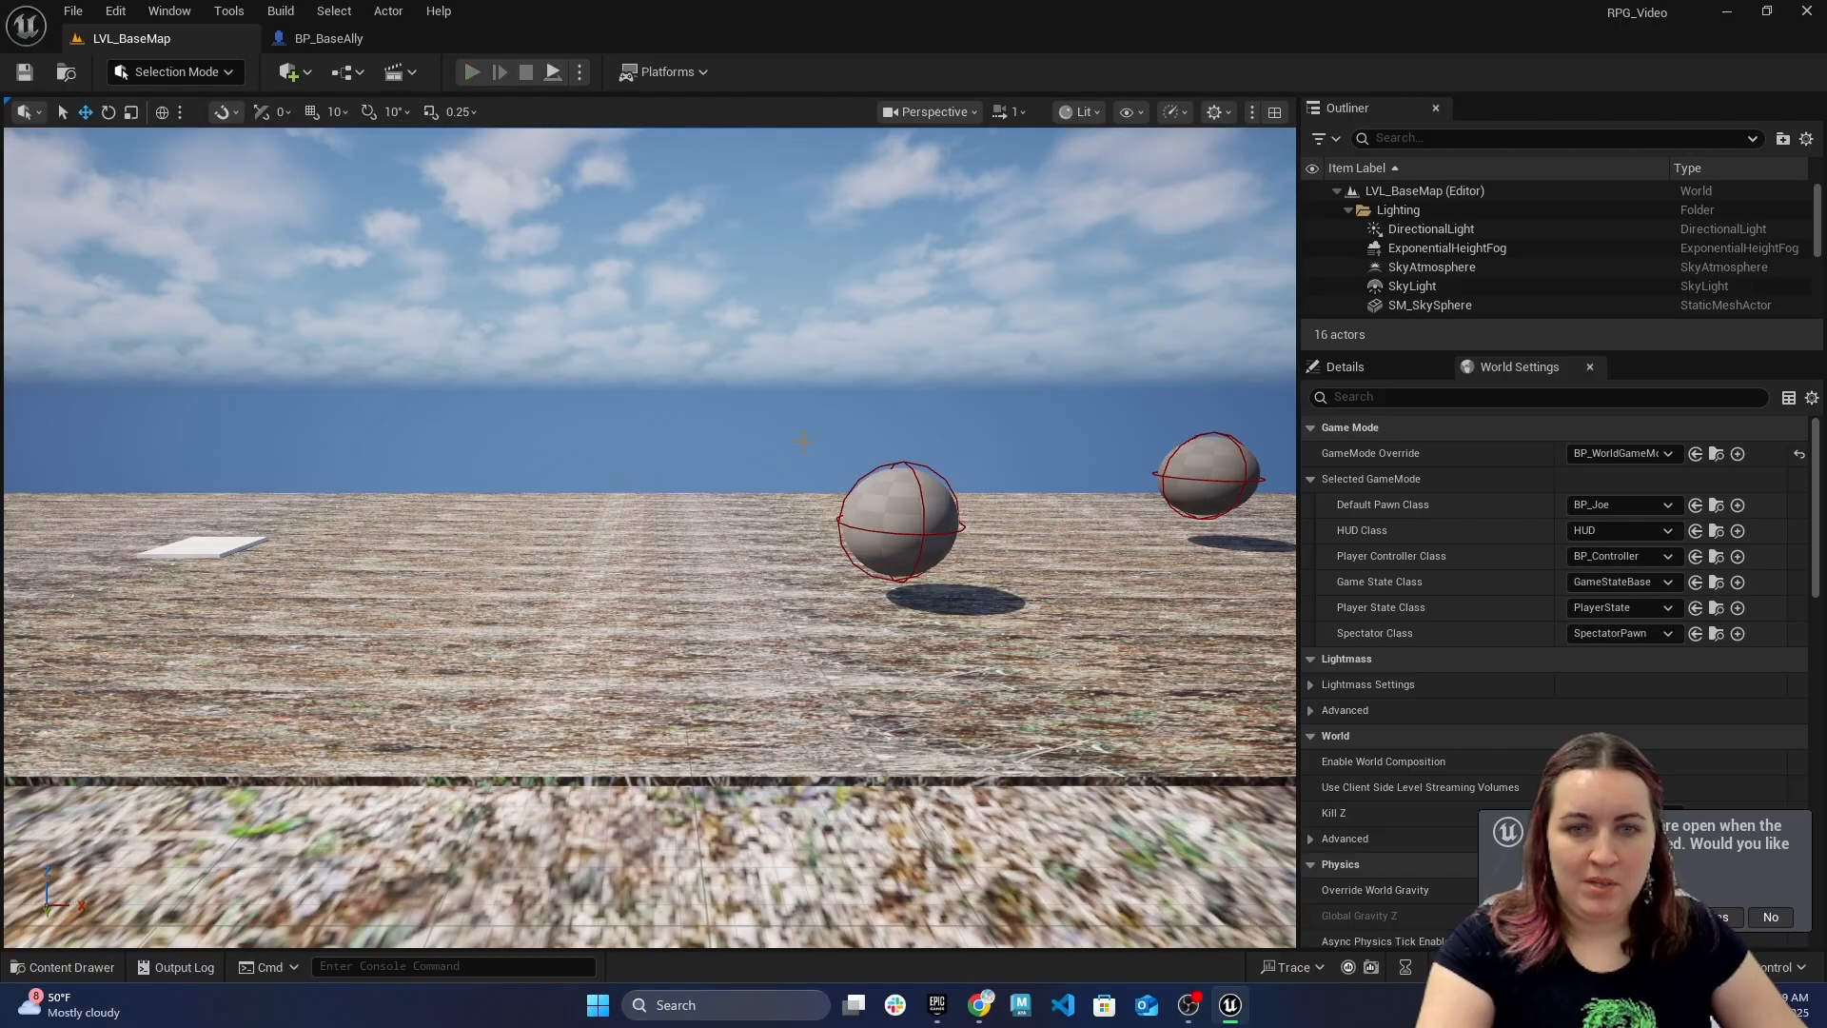
key(alt+p)
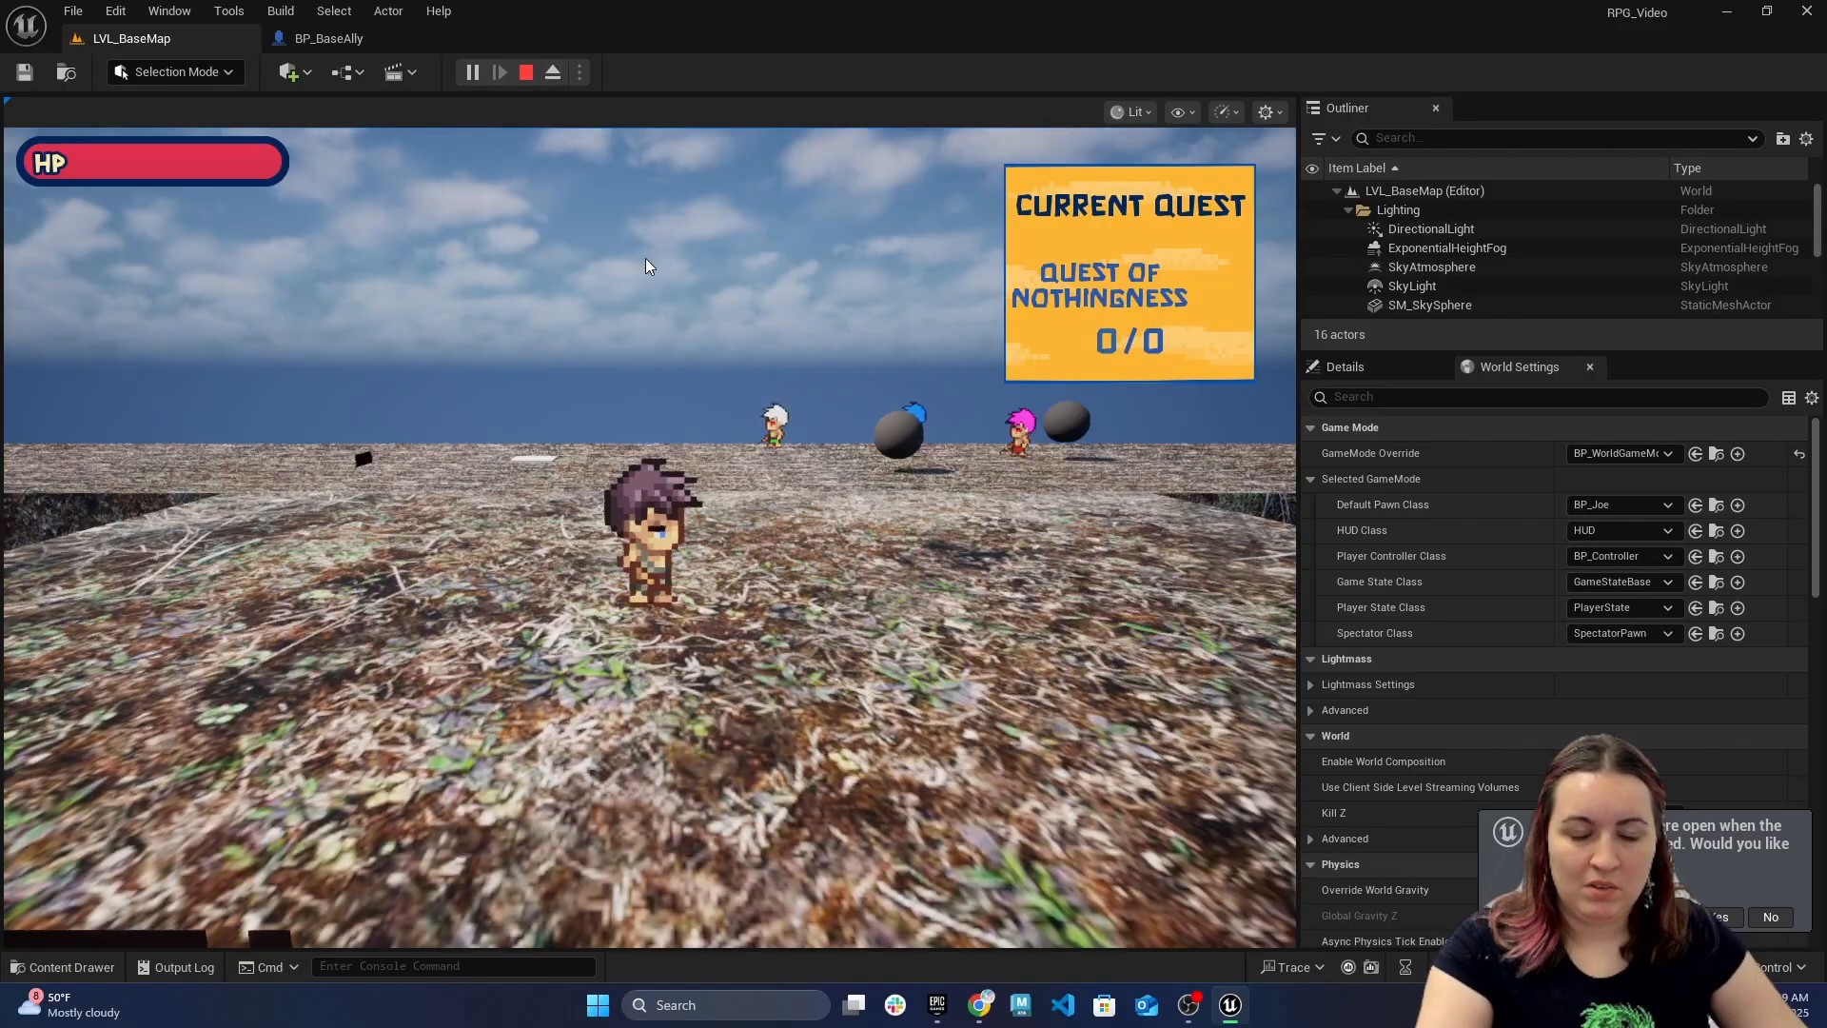
key(w)
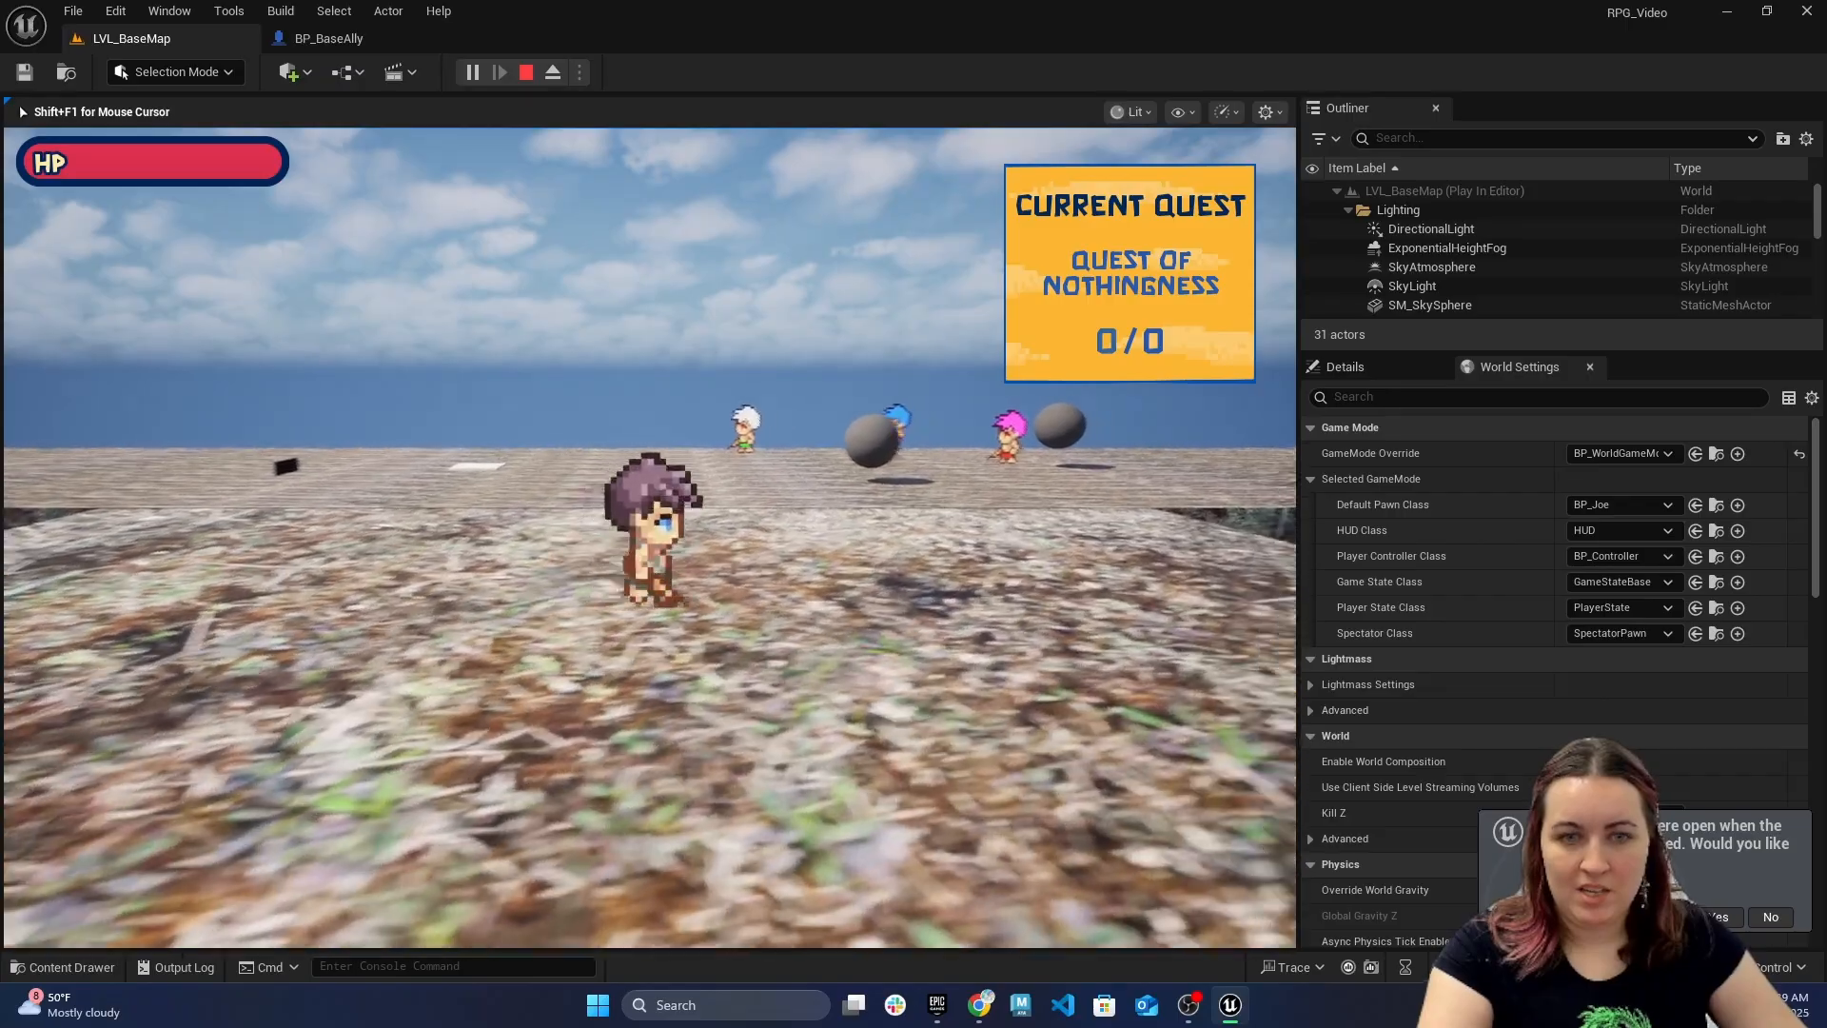
key(d)
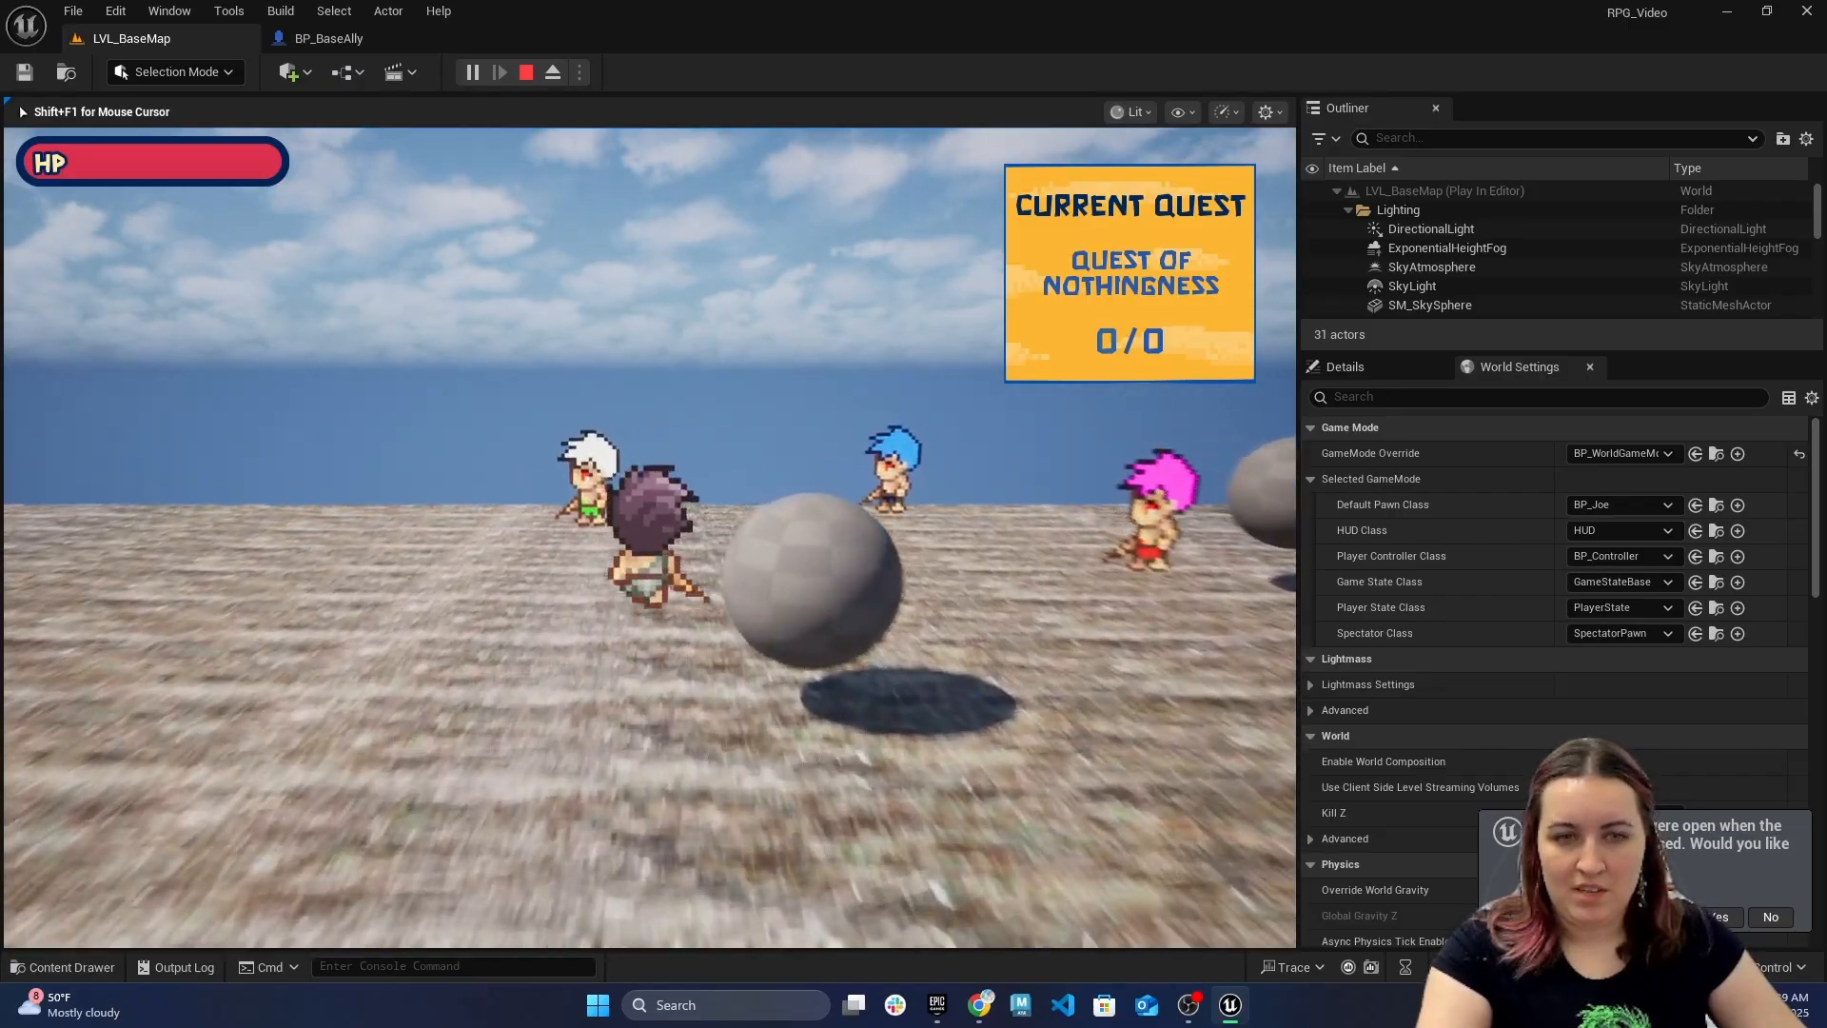
key(a)
key(d)
key(a)
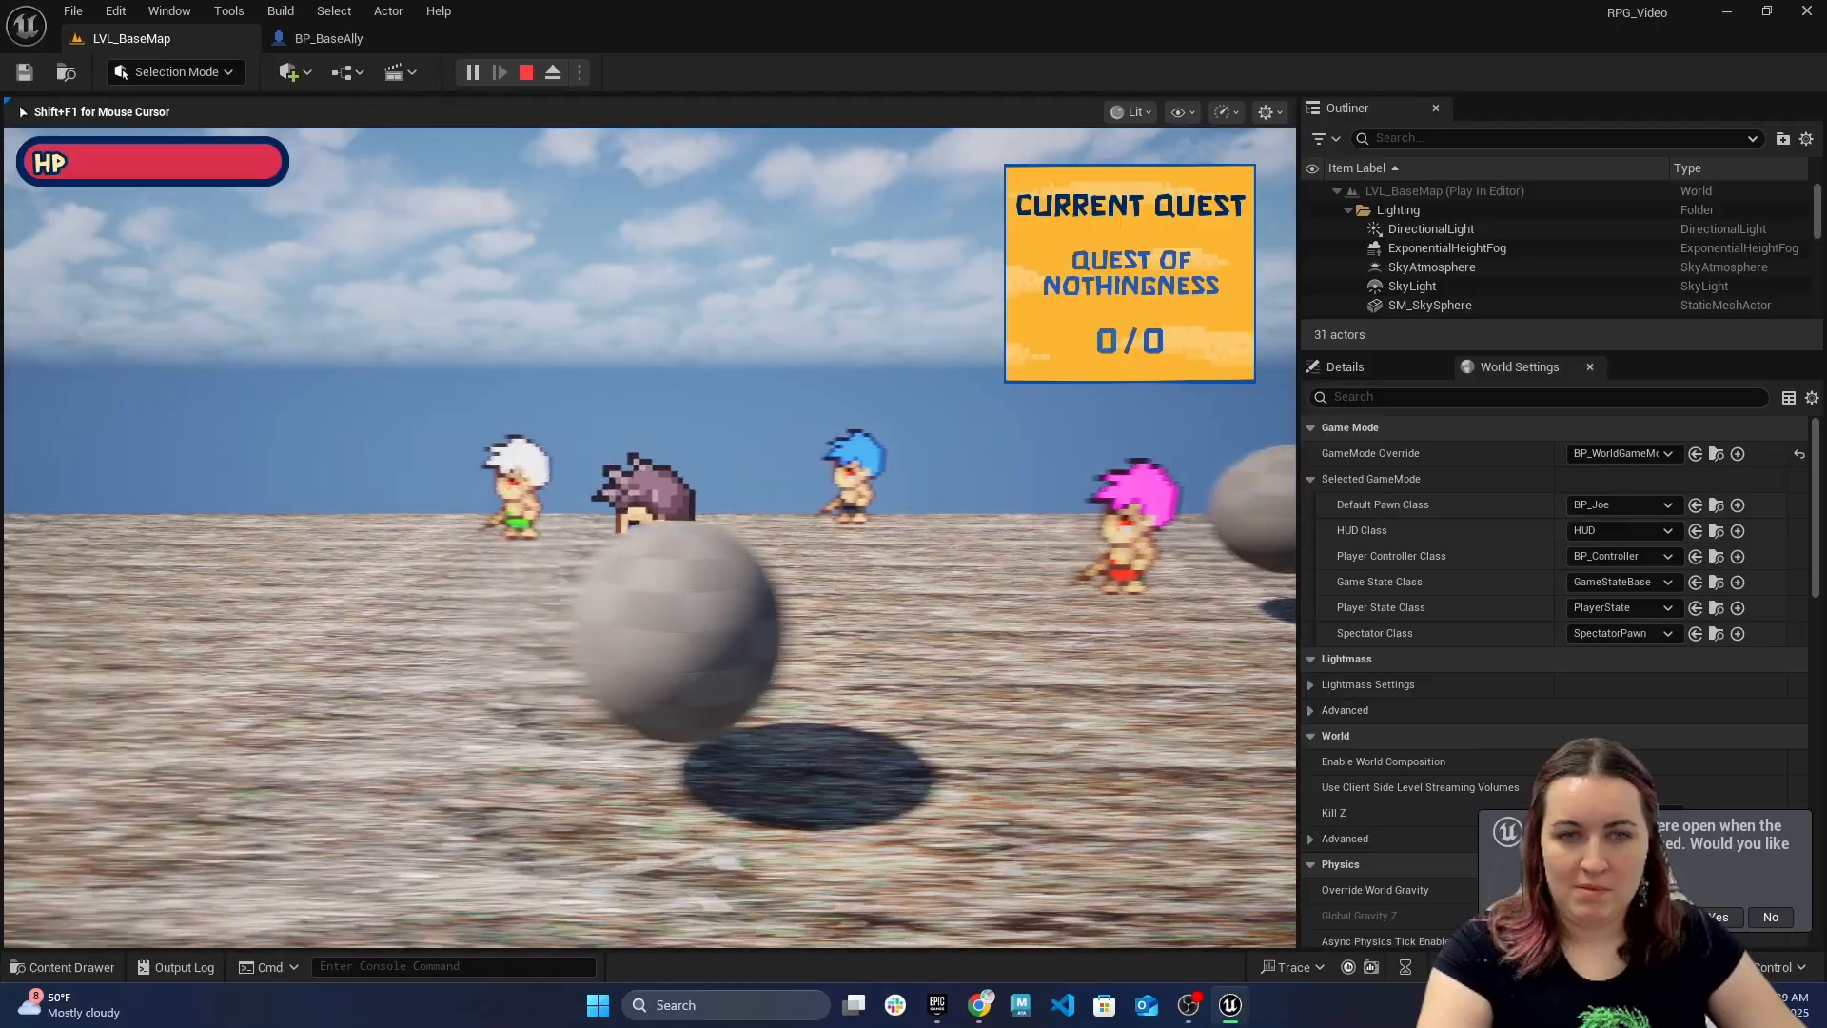
key(d)
key(a)
key(s)
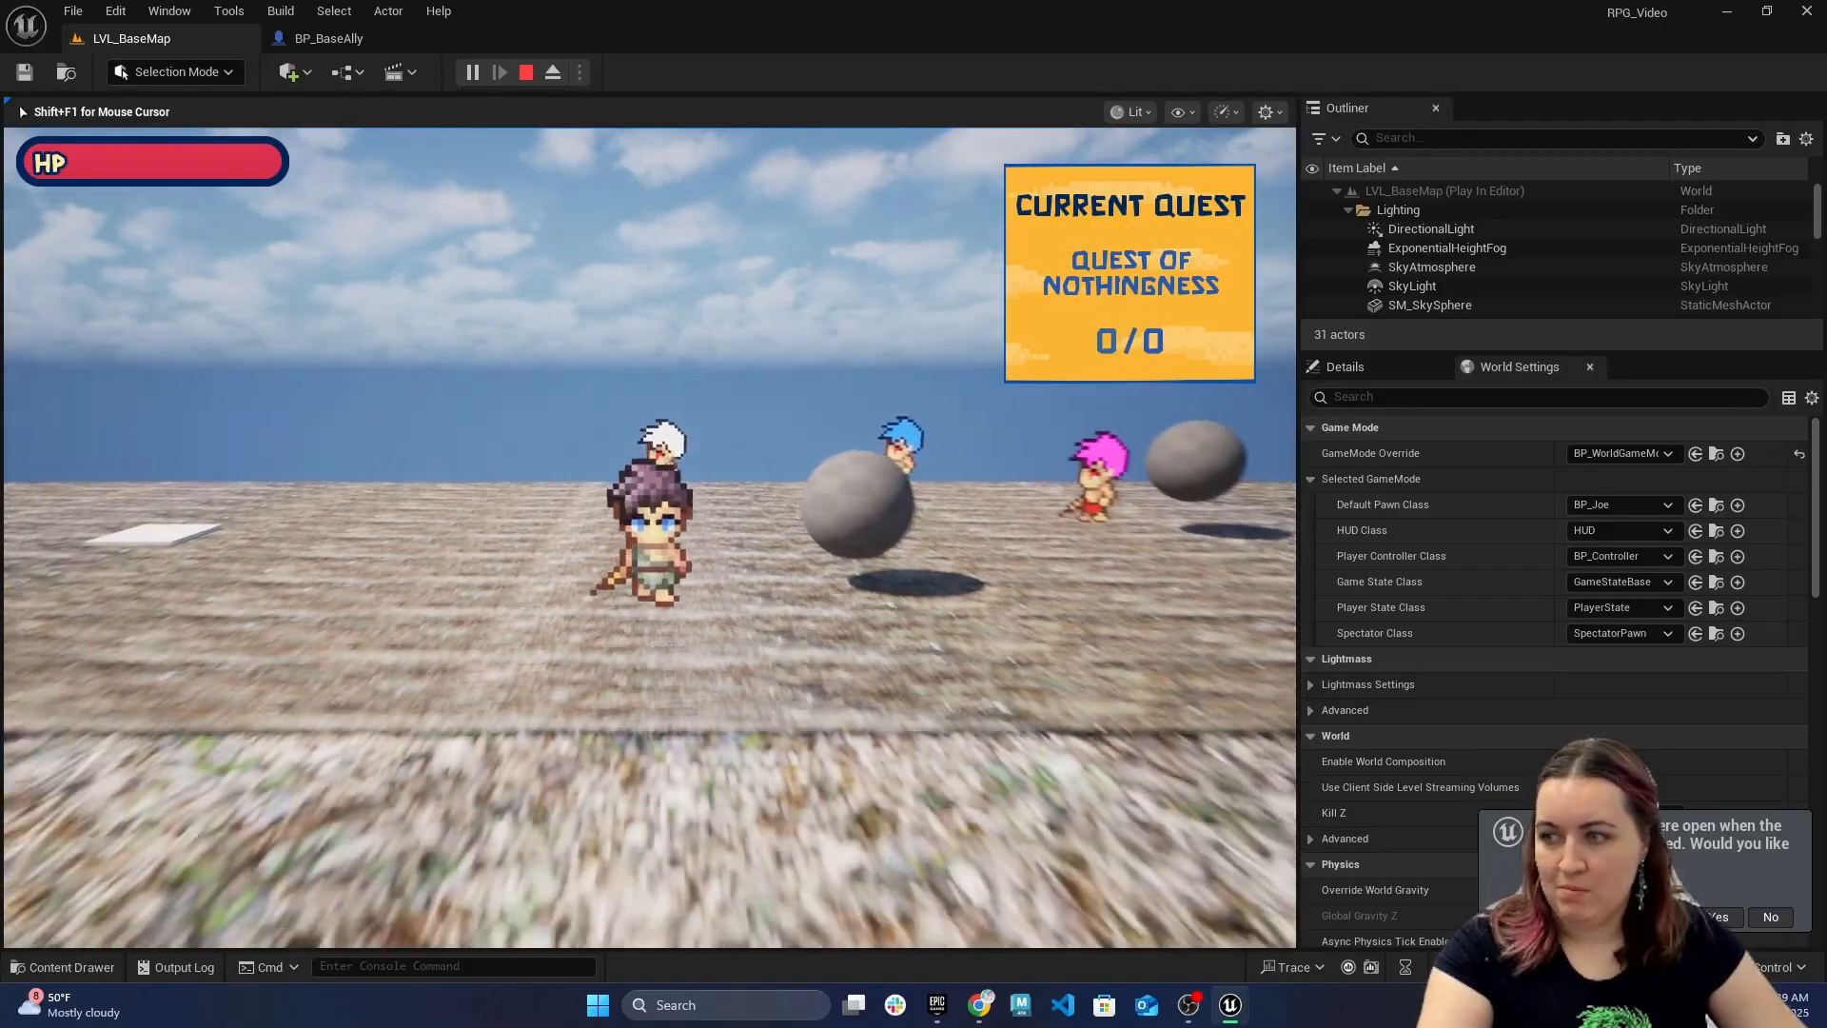
key(Escape)
Select the SpringArm component in BP_BaseAlly to review its camera collision setting
click(352, 43)
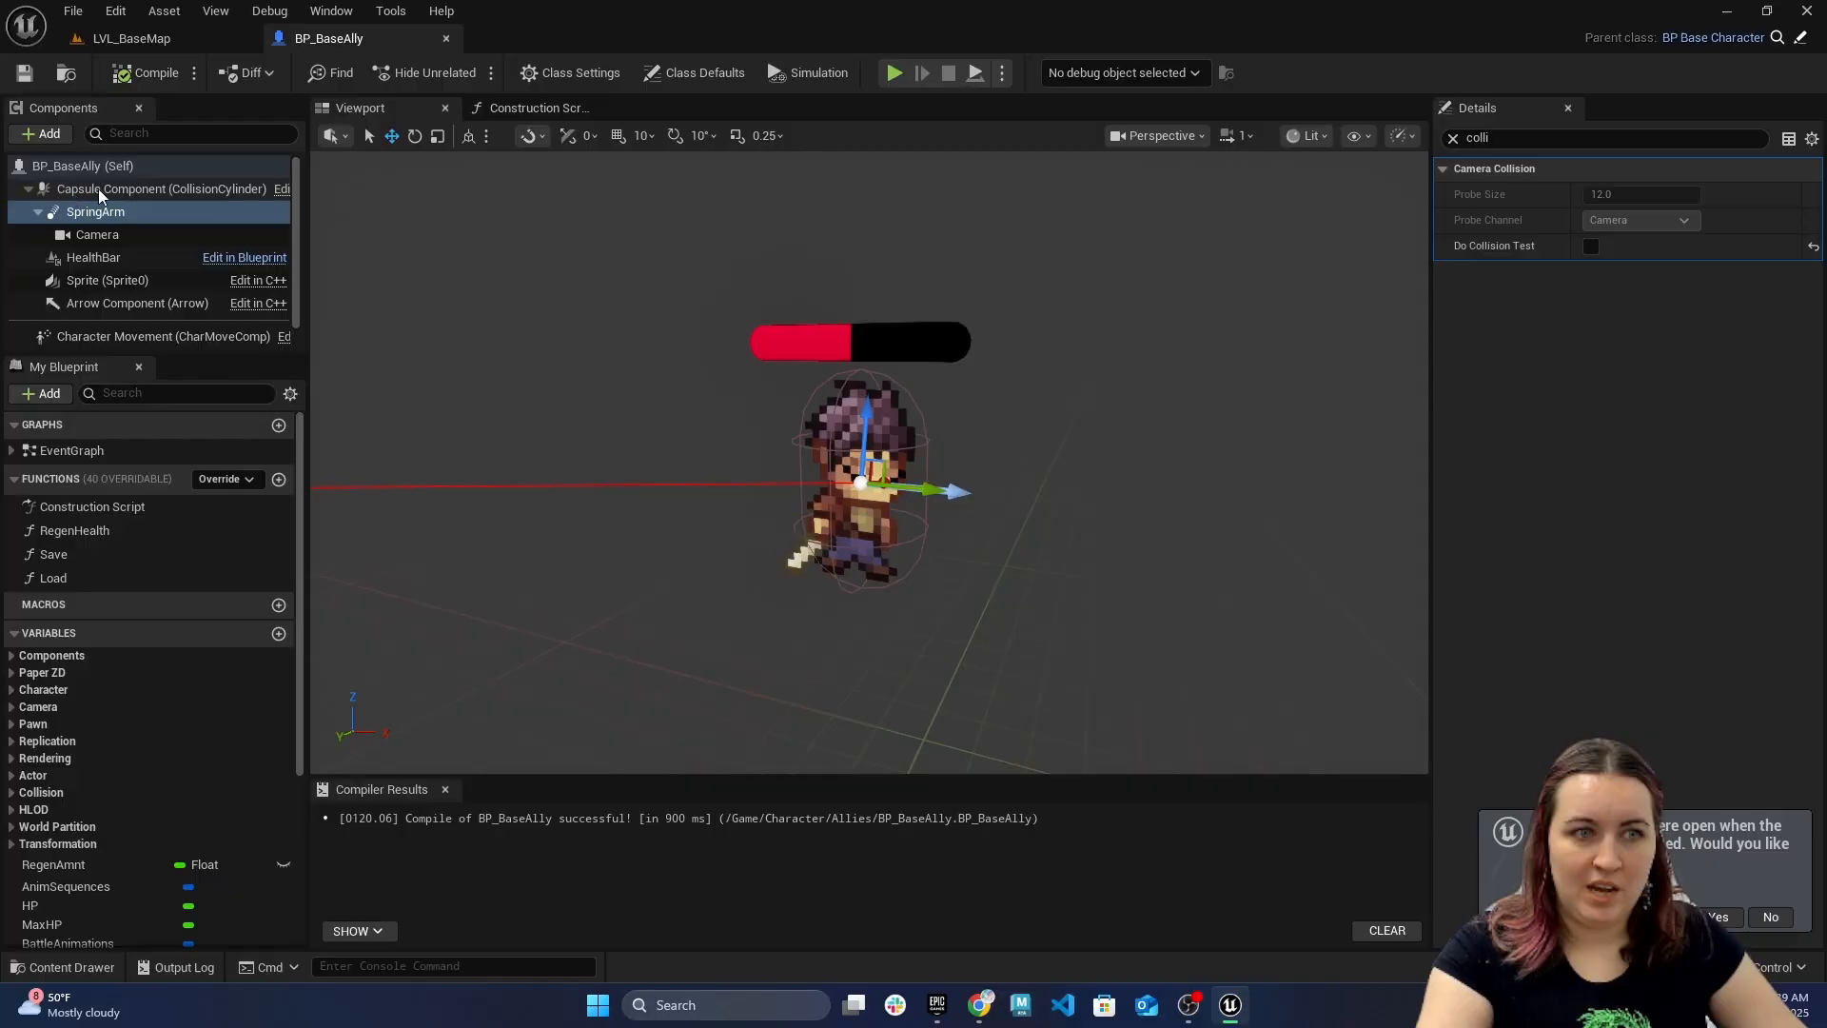
click(79, 213)
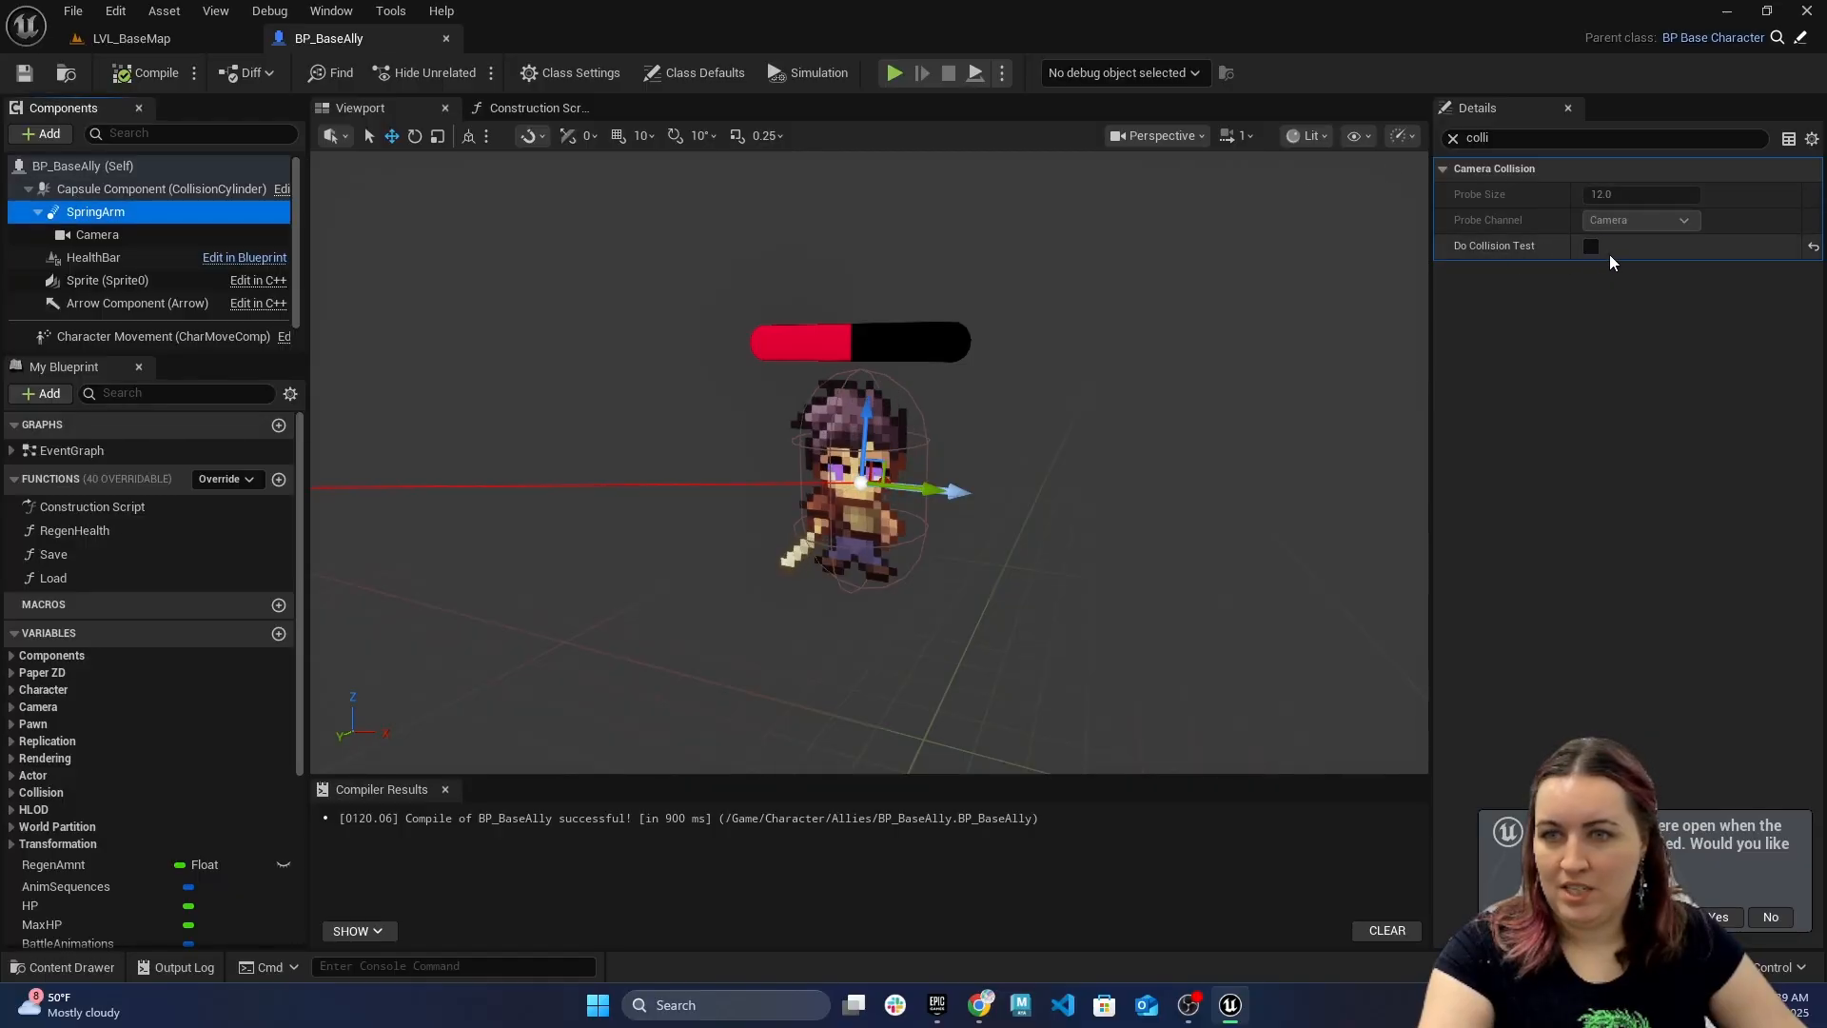